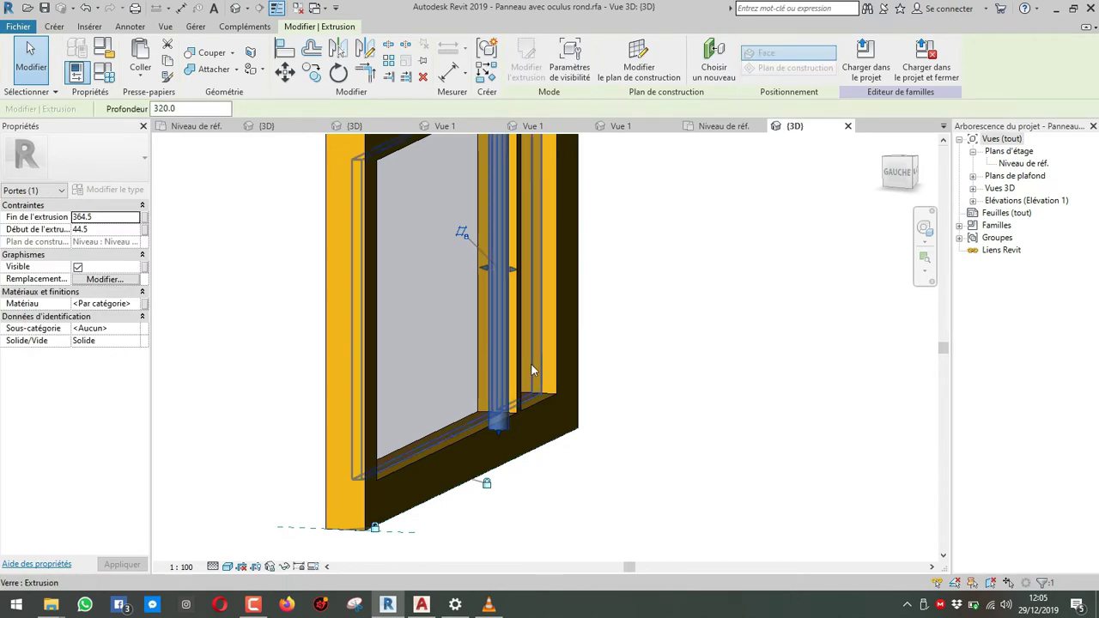
Move the vertical cylindrical bar extrusion in the top view so it sits within the door panel's thickness.
{"action": "mouse_move", "coordinate": [530, 363]}
{"action": "middle_mouse_down", "text": "shift"}
{"action": "mouse_move", "coordinate": [566, 380]}
{"action": "mouse_move", "coordinate": [543, 365]}
{"action": "middle_mouse_up", "text": "shift"}
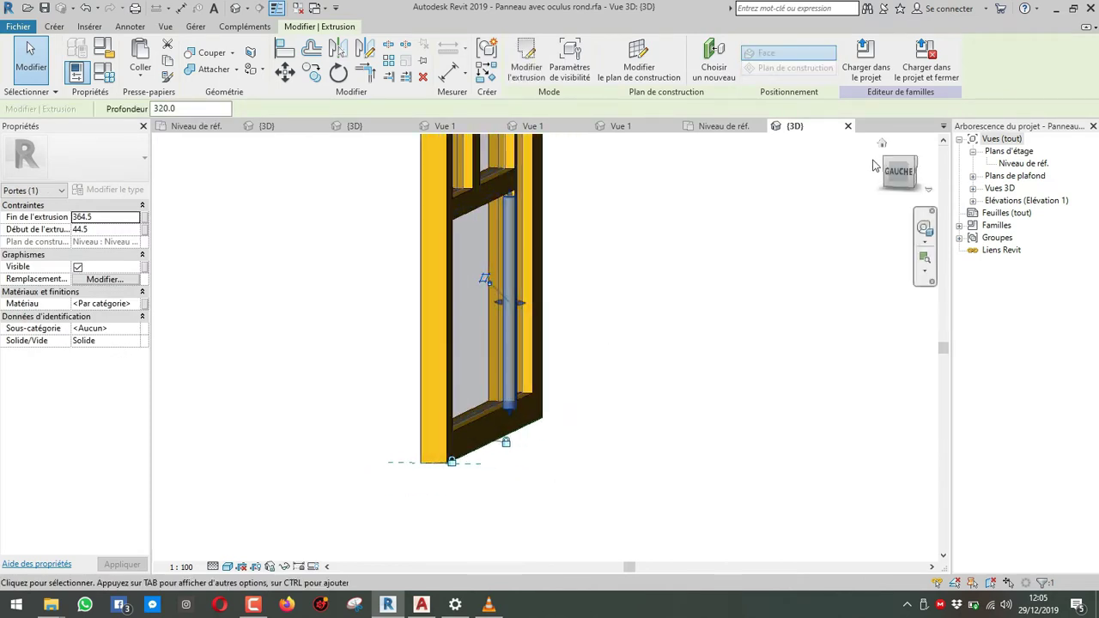
{"action": "left_click", "coordinate": [908, 168]}
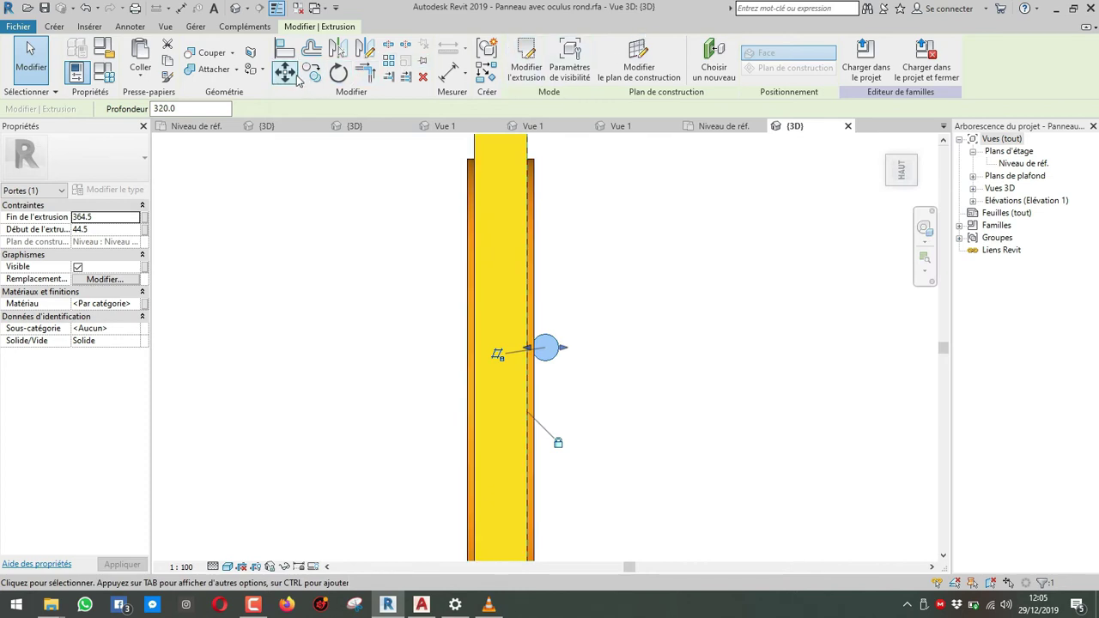
{"action": "left_click", "coordinate": [285, 72]}
{"action": "scroll", "coordinate": [566, 360], "scroll_direction": "up", "scroll_amount": 3}
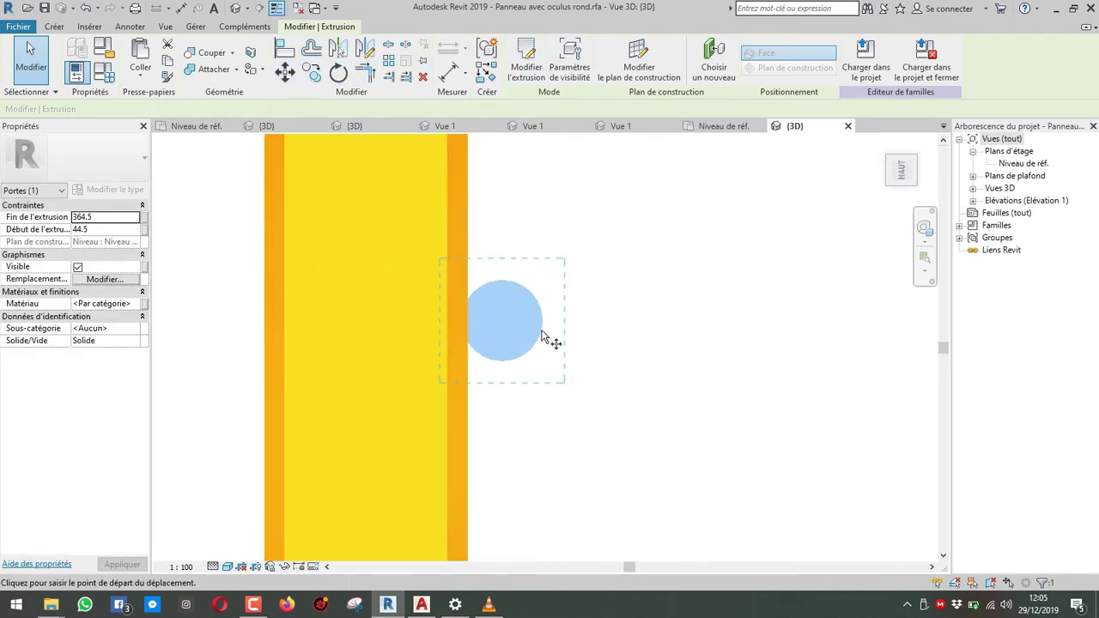
{"action": "left_click", "coordinate": [470, 321]}
{"action": "middle_click_drag", "start_coordinate": [471, 321], "coordinate": [579, 323], "text": "shift"}
{"action": "scroll", "coordinate": [579, 323], "scroll_direction": "down", "scroll_amount": 3}
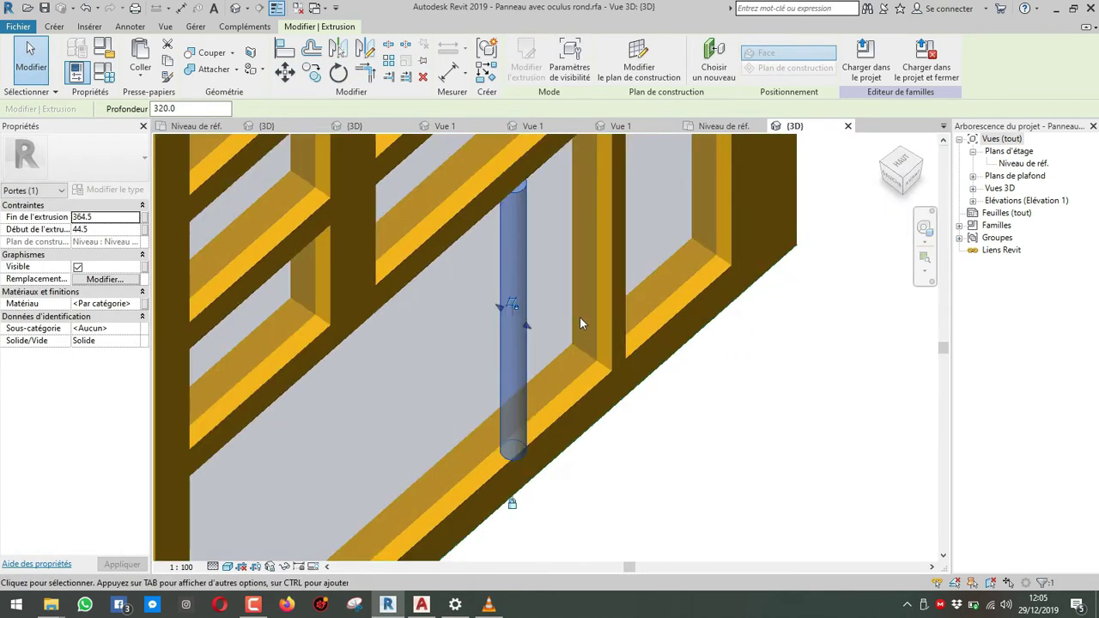
Examine the door panel in 3D and from the left side to check the bar's position within the panel's thickness.
{"action": "scroll", "coordinate": [592, 319], "scroll_direction": "down", "scroll_amount": 5}
{"action": "left_click", "coordinate": [307, 345]}
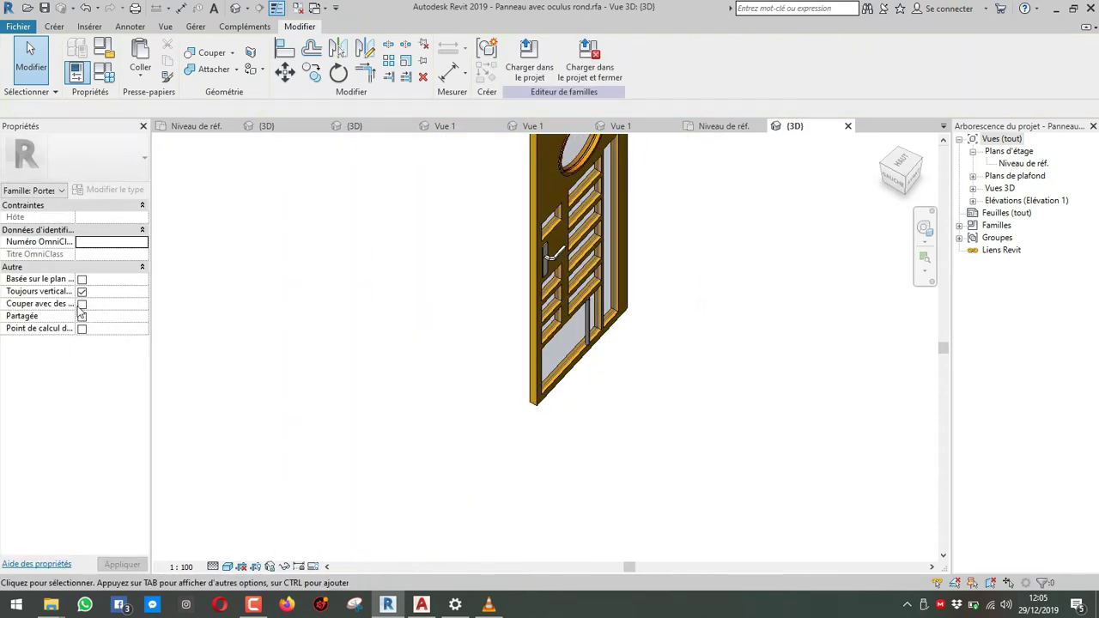
{"action": "middle_click_drag", "start_coordinate": [286, 343], "coordinate": [351, 368], "text": "shift"}
{"action": "middle_click_drag", "start_coordinate": [521, 270], "coordinate": [479, 401]}
{"action": "scroll", "coordinate": [478, 435], "scroll_direction": "down", "scroll_amount": 2}
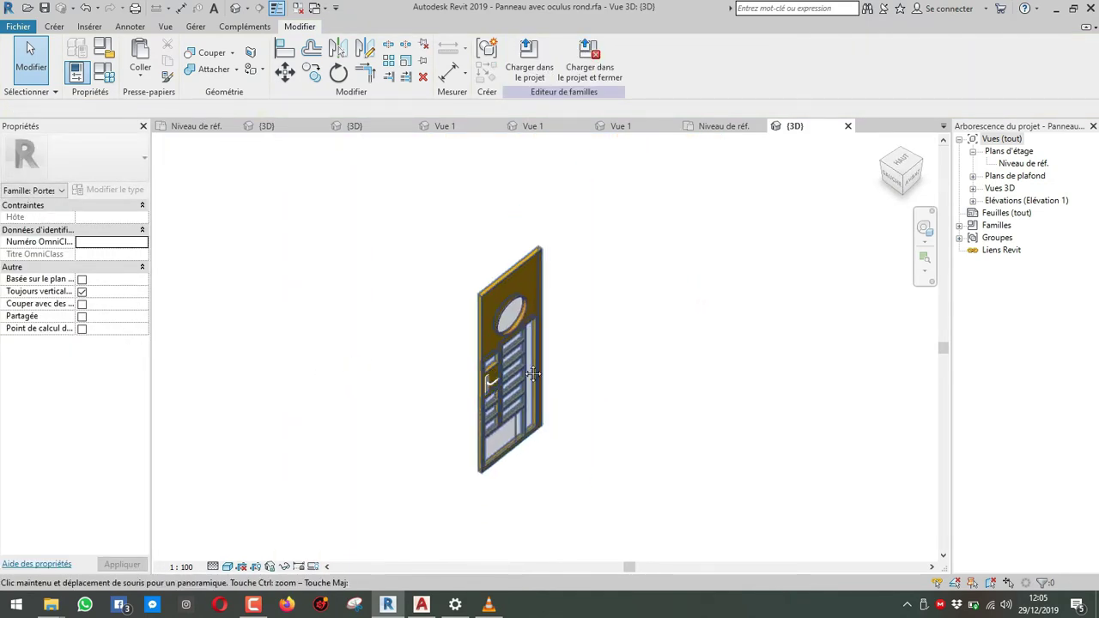
{"action": "left_click", "coordinate": [895, 187]}
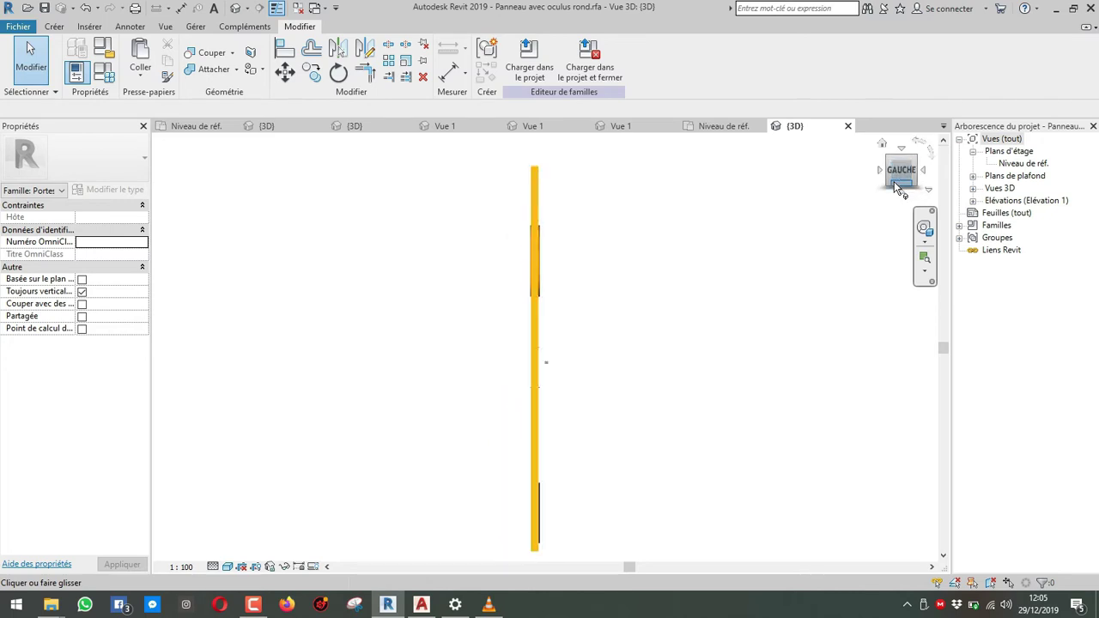
{"action": "scroll", "coordinate": [558, 468], "scroll_direction": "up", "scroll_amount": 5}
{"action": "scroll", "coordinate": [559, 468], "scroll_direction": "up", "scroll_amount": 4}
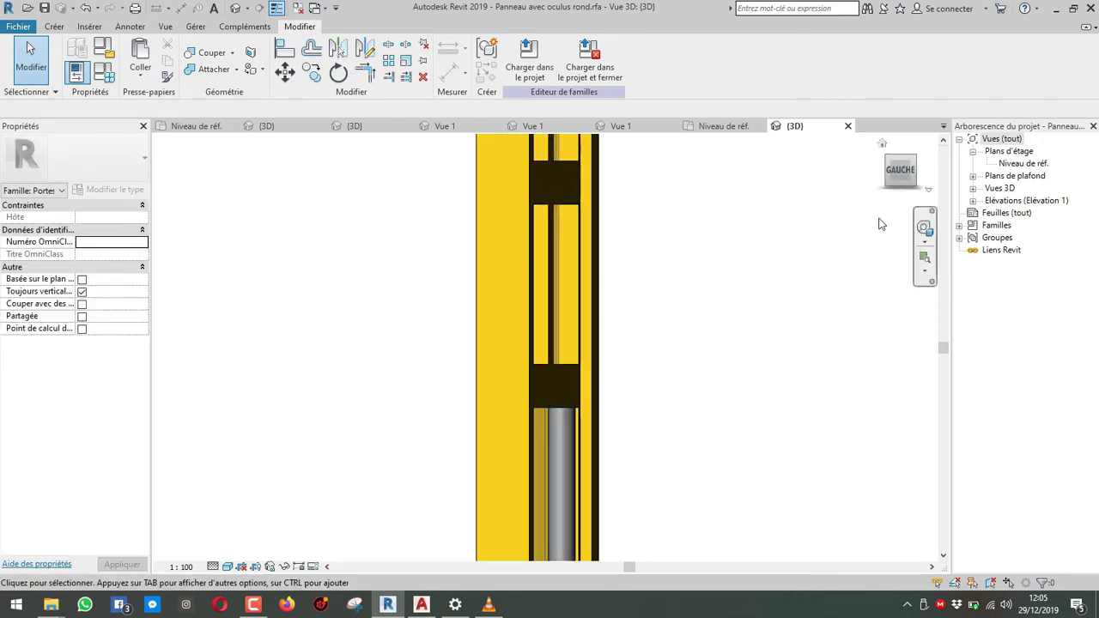
{"action": "left_click", "coordinate": [900, 182]}
{"action": "scroll", "coordinate": [578, 501], "scroll_direction": "up", "scroll_amount": 3}
{"action": "middle_click_drag", "start_coordinate": [577, 498], "coordinate": [584, 372]}
{"action": "scroll", "coordinate": [555, 339], "scroll_direction": "up", "scroll_amount": 3}
{"action": "scroll", "coordinate": [555, 338], "scroll_direction": "up", "scroll_amount": 2}
Edit the bar extrusion's circular sketch to a radius of 6 mm and finish the sketch.
{"action": "left_click", "coordinate": [475, 228]}
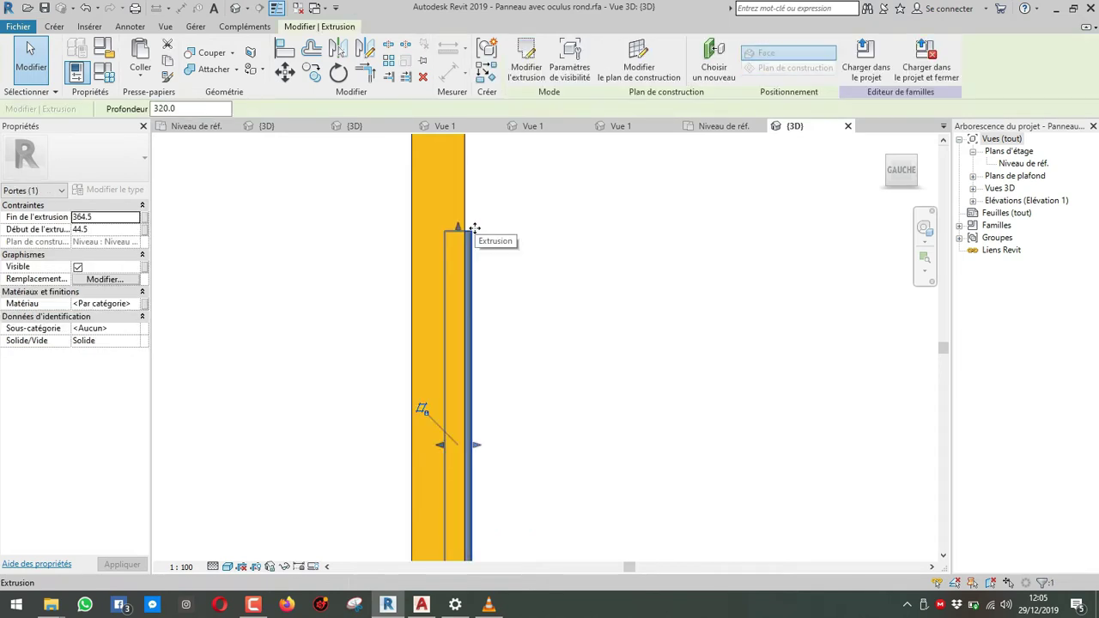
{"action": "middle_click_drag", "start_coordinate": [554, 254], "coordinate": [468, 337], "text": "shift"}
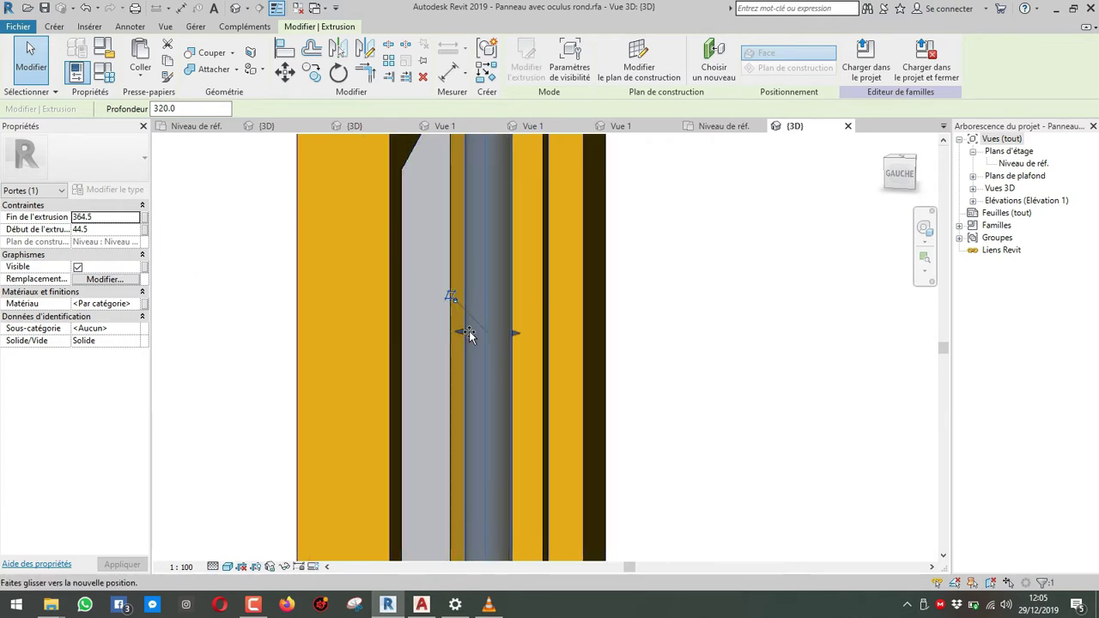
{"action": "middle_click_drag", "start_coordinate": [468, 335], "coordinate": [568, 311], "text": "shift"}
{"action": "left_click", "coordinate": [902, 177]}
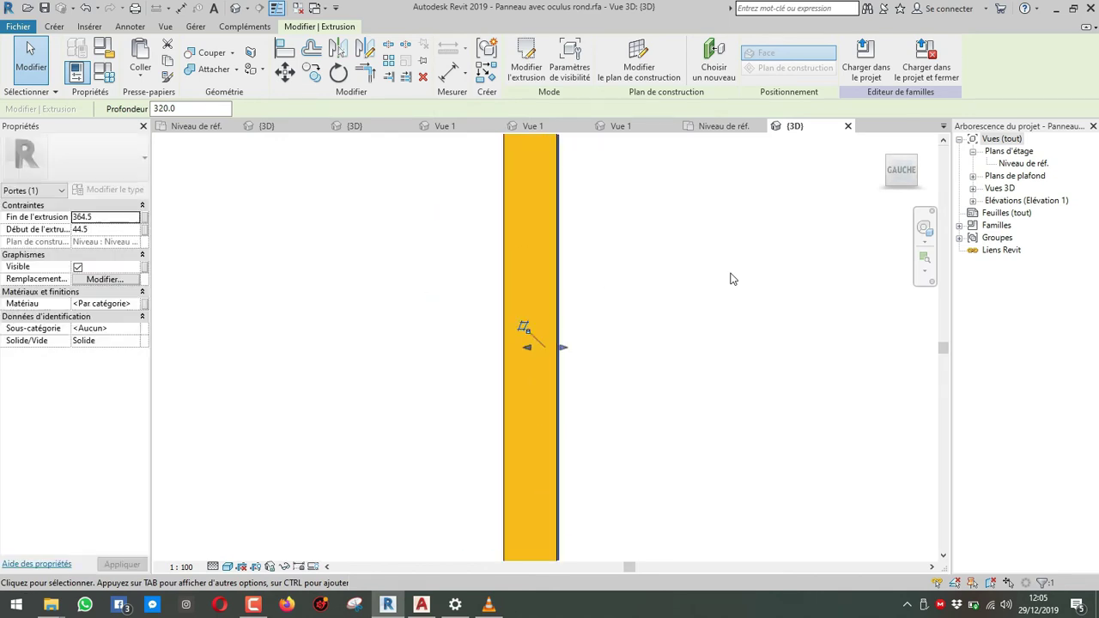
{"action": "middle_click_drag", "start_coordinate": [683, 376], "coordinate": [638, 201]}
{"action": "middle_click_drag", "start_coordinate": [707, 297], "coordinate": [631, 377], "text": "shift"}
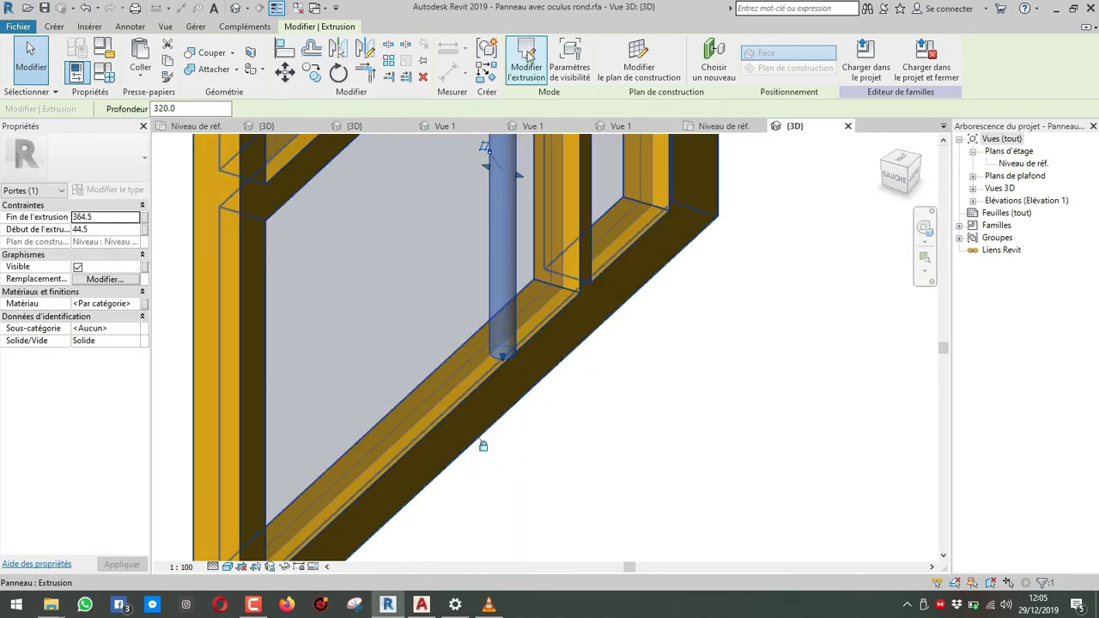
{"action": "left_click", "coordinate": [528, 58]}
{"action": "scroll", "coordinate": [504, 367], "scroll_direction": "up", "scroll_amount": 6}
{"action": "left_click", "coordinate": [504, 413]}
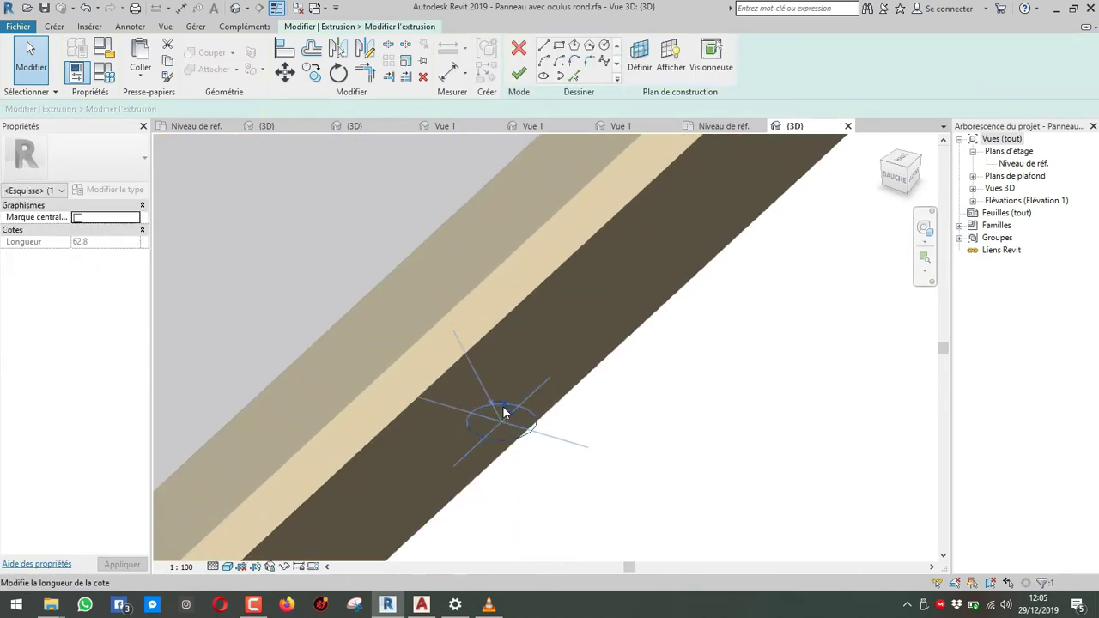
{"action": "scroll", "coordinate": [503, 415], "scroll_direction": "up", "scroll_amount": 3}
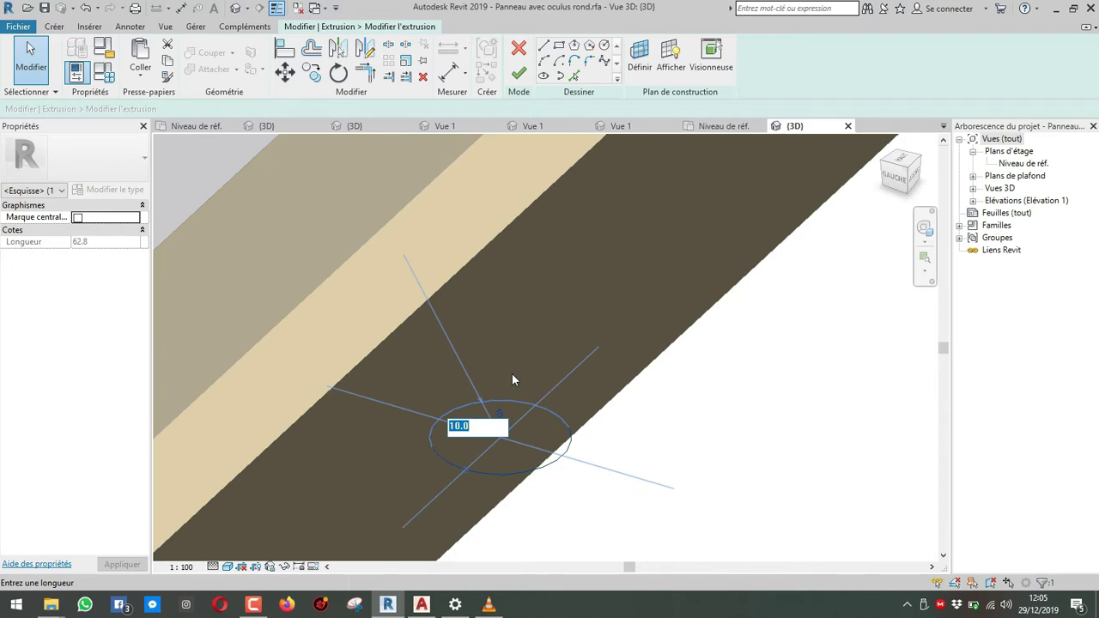
{"action": "type", "text": "8"}
{"action": "key", "text": "Return"}
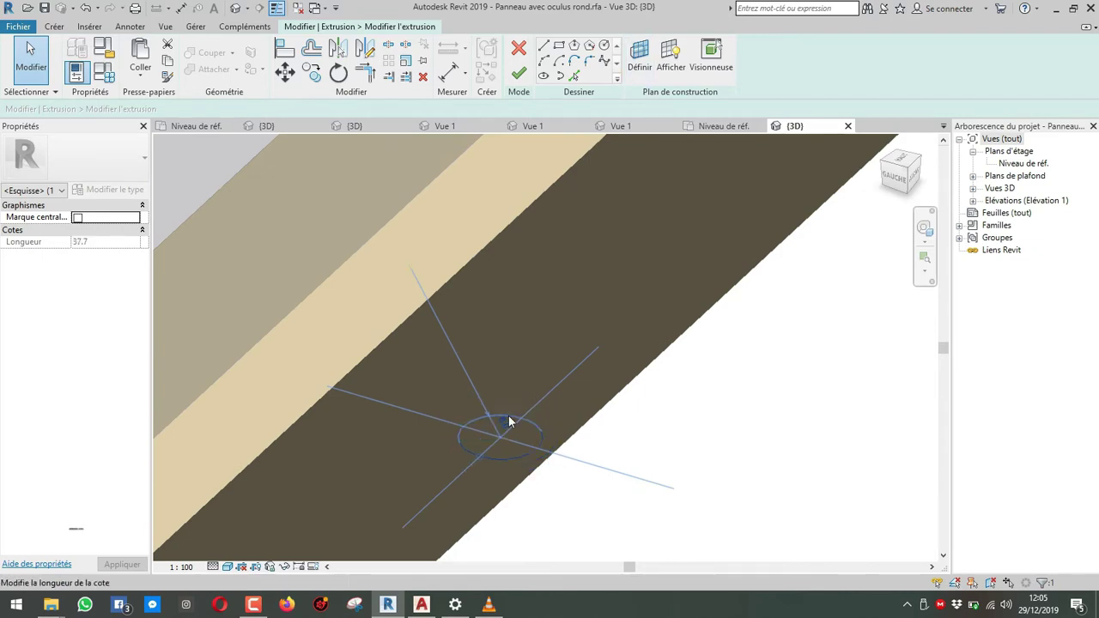
{"action": "left_click", "coordinate": [519, 73]}
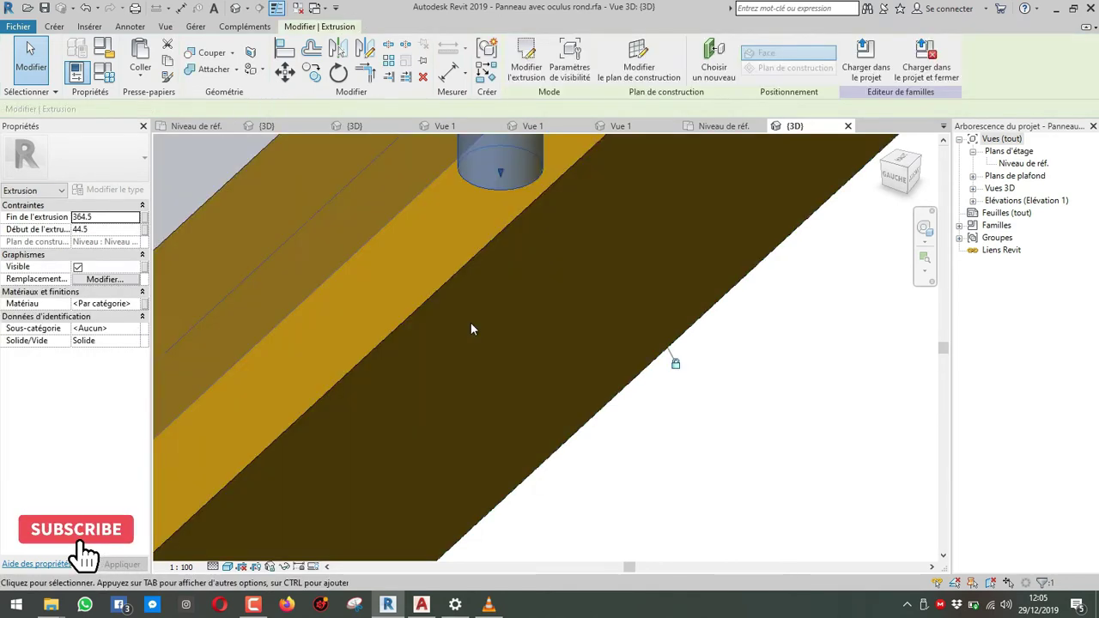
{"action": "left_click", "coordinate": [471, 329]}
Move the bar horizontally in the front view to just inside the right edge of the large lower glazed opening.
{"action": "scroll", "coordinate": [485, 339], "scroll_direction": "down", "scroll_amount": 2}
{"action": "middle_click_drag", "start_coordinate": [500, 352], "coordinate": [530, 356]}
{"action": "scroll", "coordinate": [536, 353], "scroll_direction": "down", "scroll_amount": 2}
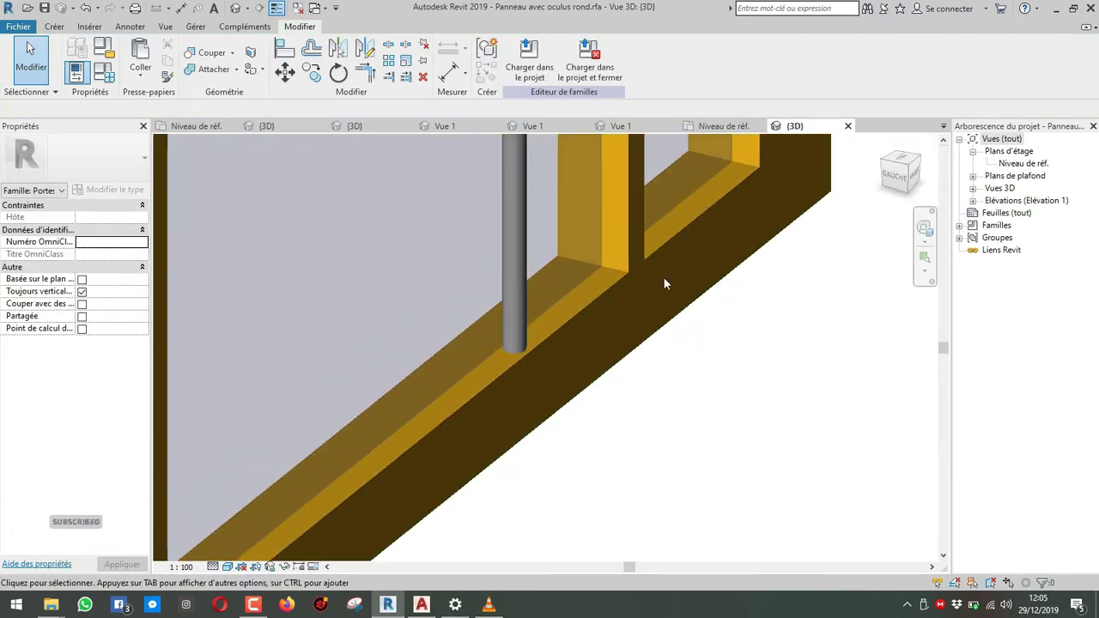
{"action": "left_click", "coordinate": [917, 179]}
{"action": "scroll", "coordinate": [553, 371], "scroll_direction": "up", "scroll_amount": 5}
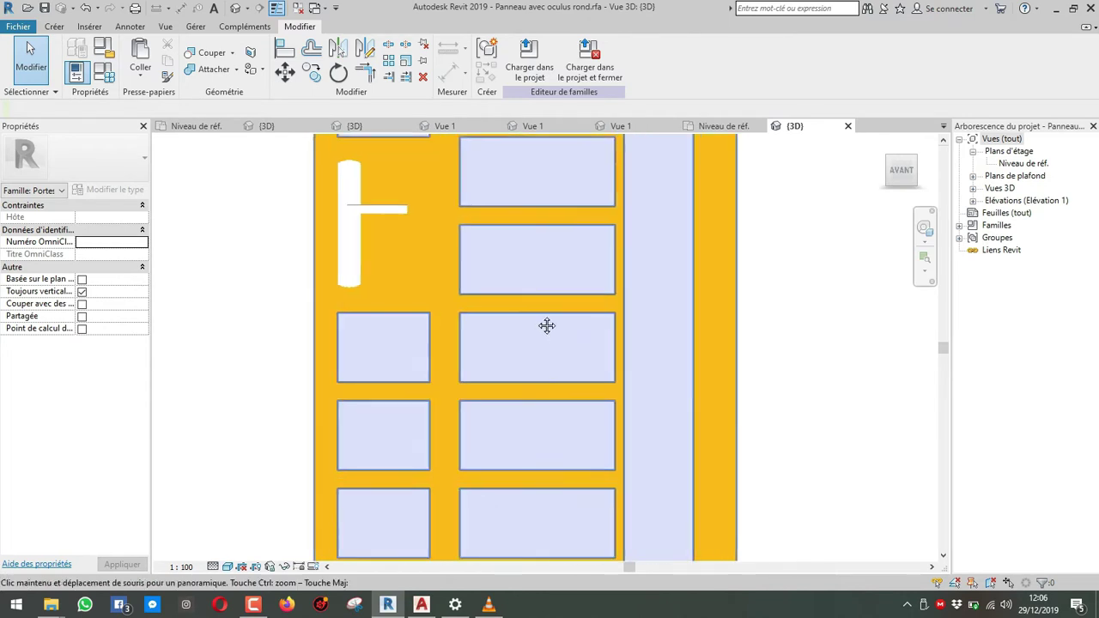
{"action": "left_click", "coordinate": [532, 329]}
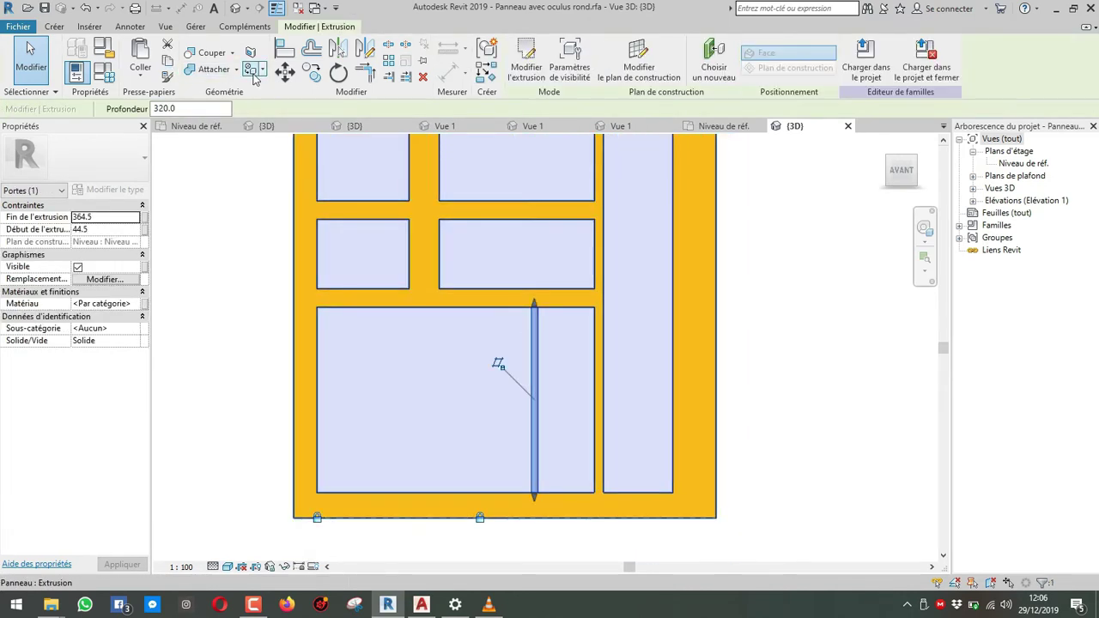
{"action": "left_click_drag", "start_coordinate": [546, 316], "coordinate": [590, 309]}
{"action": "key", "text": "Escape"}
Try to array the bar with 5 items, using the opposite side of the lower opening as the second item's position.
{"action": "left_click", "coordinate": [581, 350]}
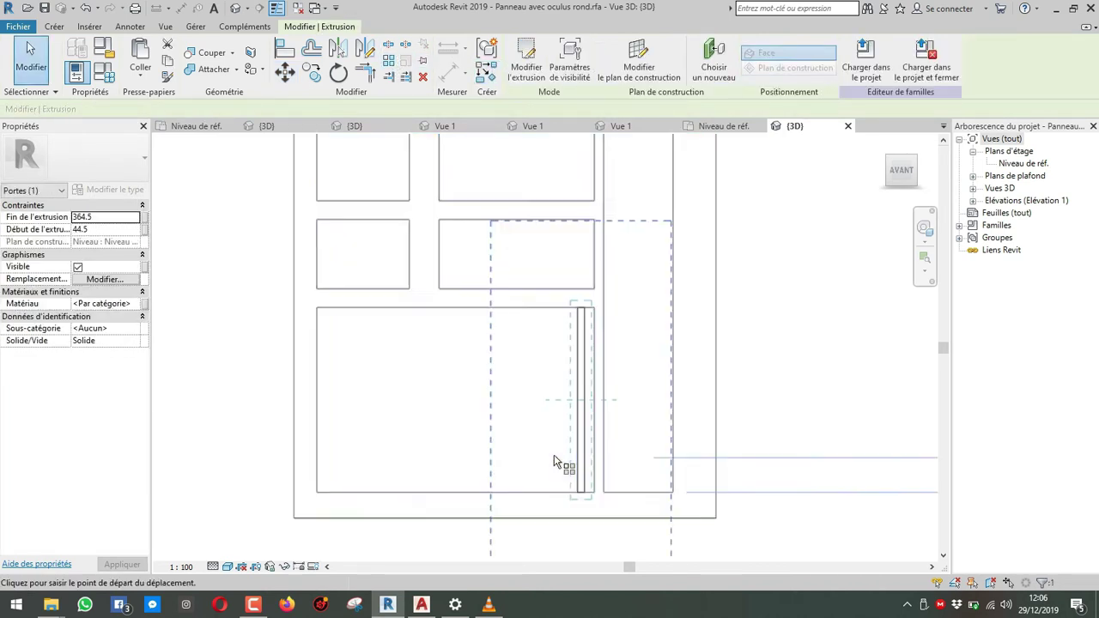
{"action": "left_click", "coordinate": [584, 492]}
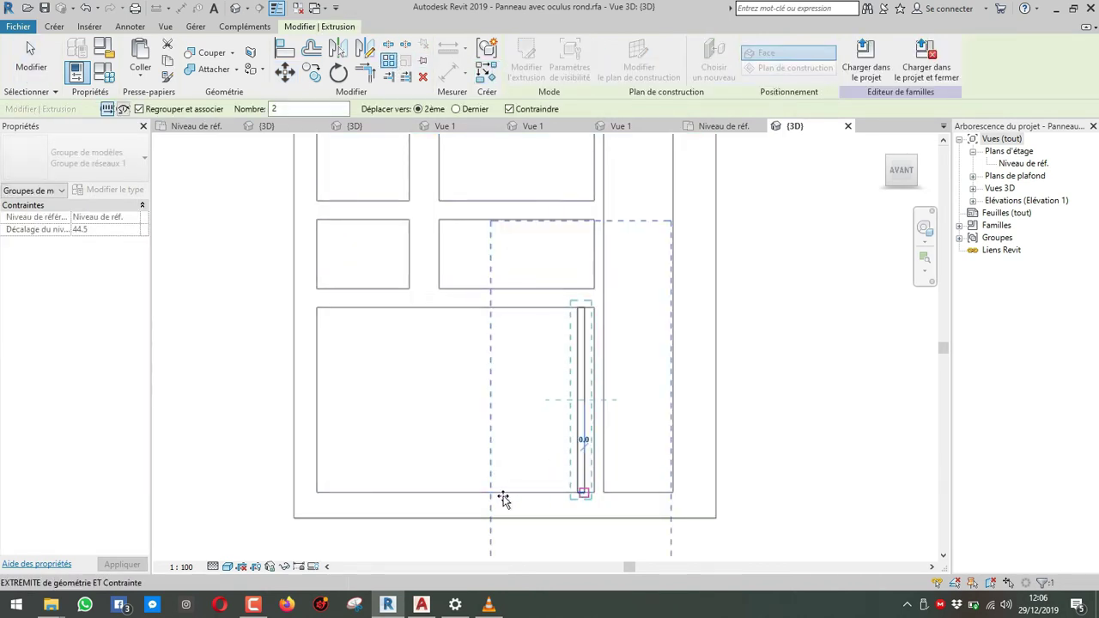
{"action": "left_click", "coordinate": [330, 492]}
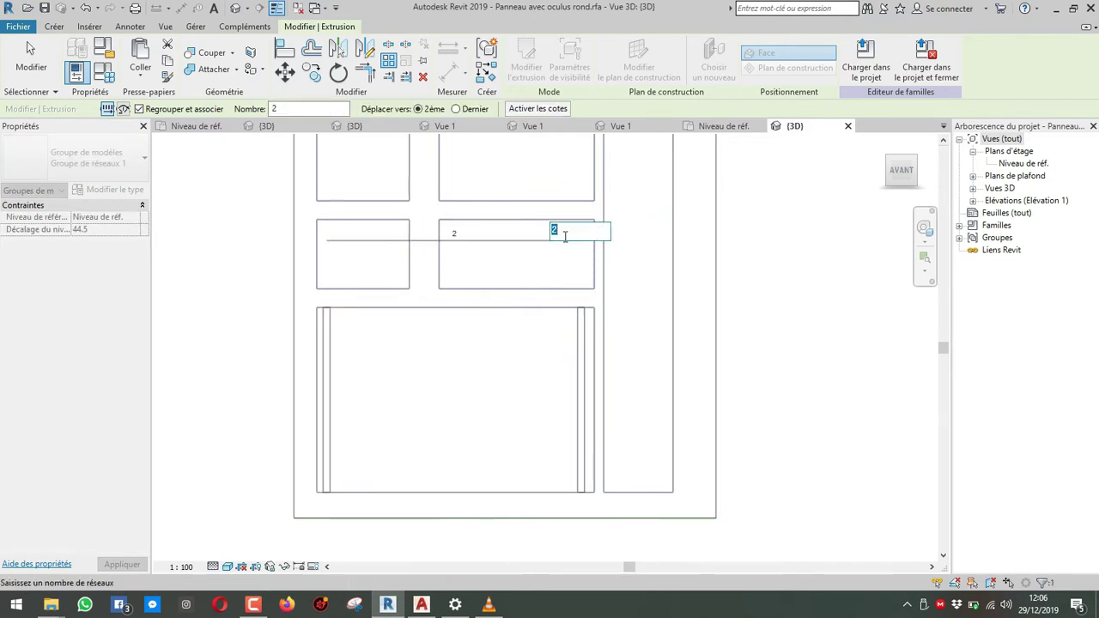
{"action": "type", "text": "4"}
{"action": "key", "text": "BackSpace"}
{"action": "type", "text": "5"}
{"action": "key", "text": "Return"}
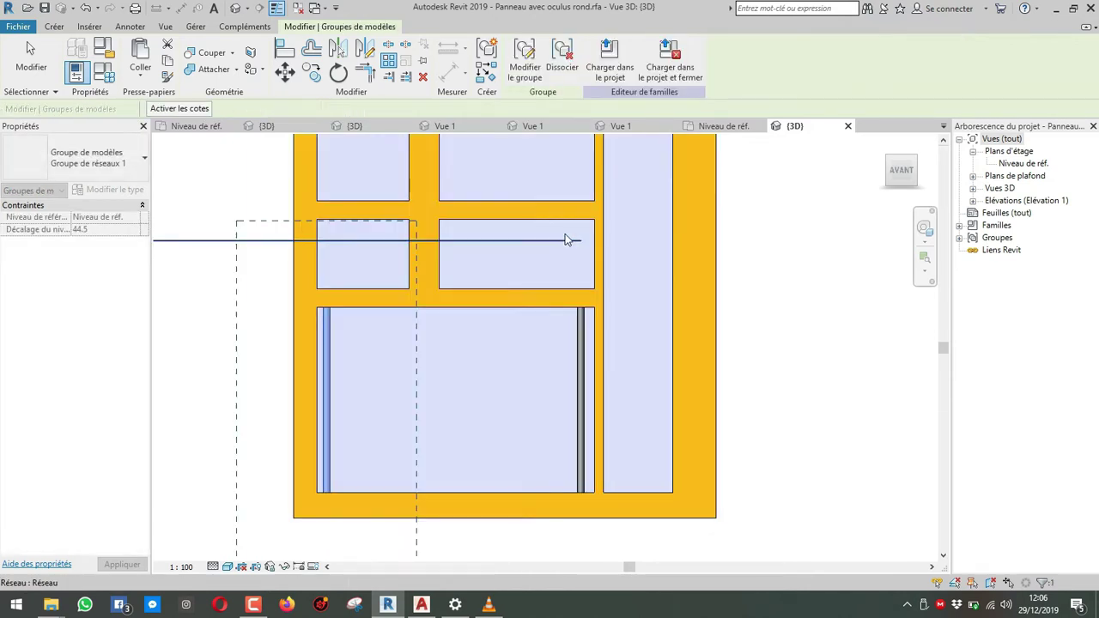
{"action": "scroll", "coordinate": [479, 399], "scroll_direction": "down", "scroll_amount": 4}
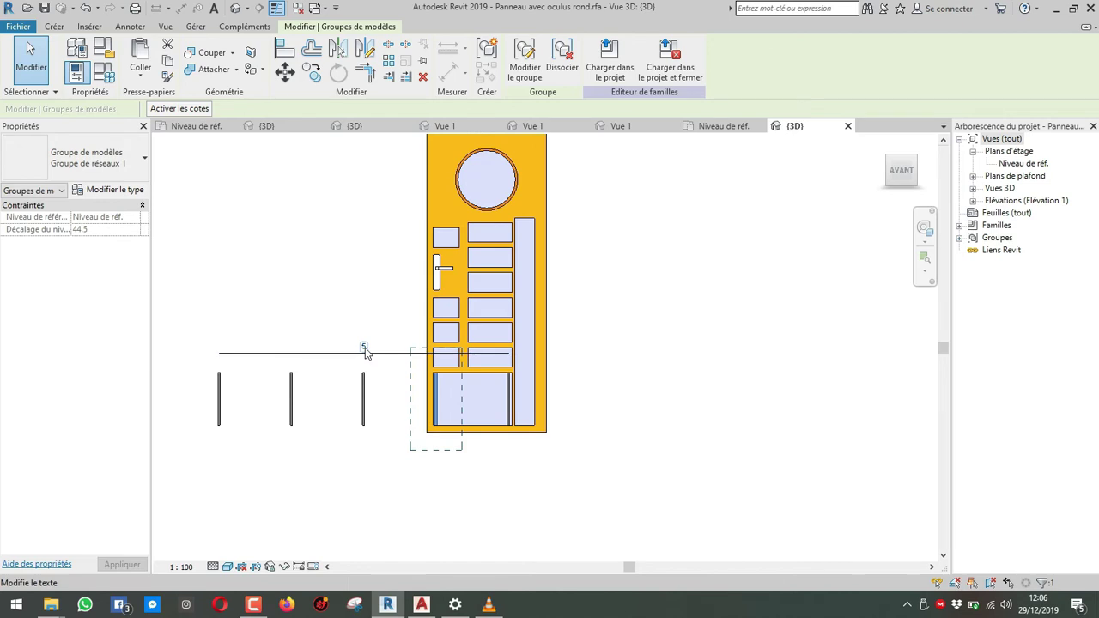
Undo the bar array so only the original bar remains in the lower opening.
{"action": "double_click", "coordinate": [471, 418]}
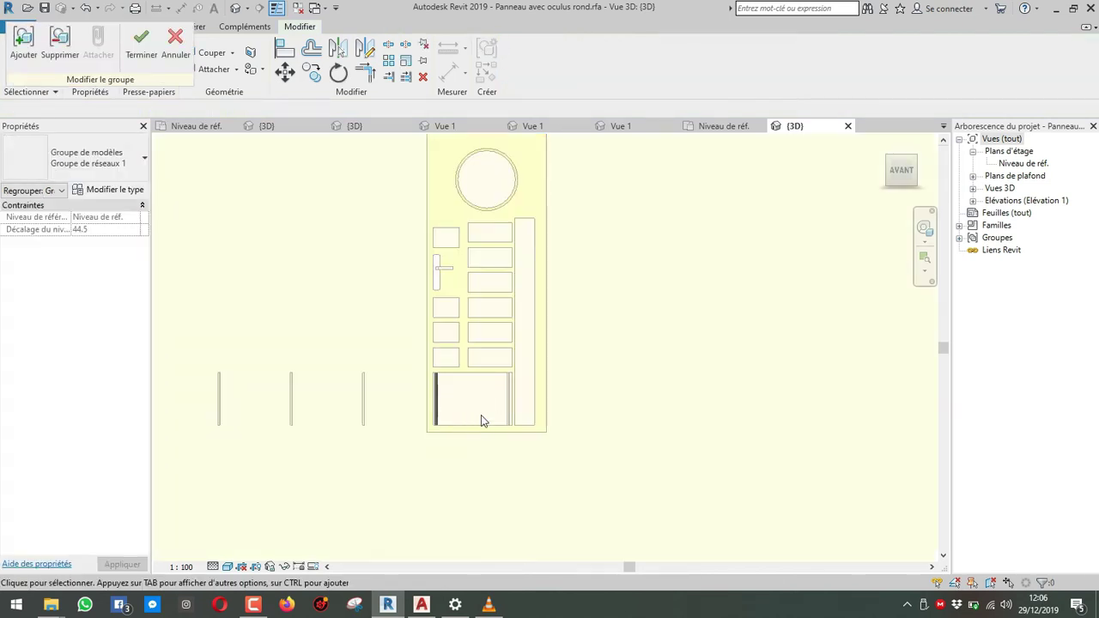
{"action": "key", "text": "ctrl+z"}
{"action": "key", "text": "ctrl+z"}
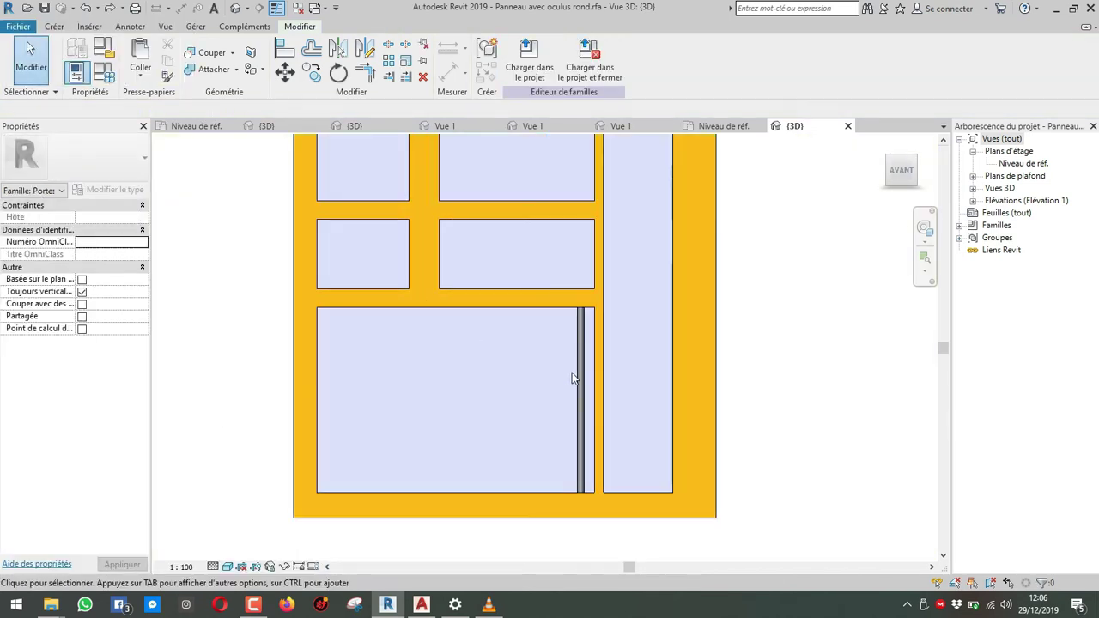
Array the bar linearly with the Dernier option, spanning about 445 mm to the lower opening's left side, with 5 items.
{"action": "left_click", "coordinate": [561, 369]}
{"action": "scroll", "coordinate": [559, 367], "scroll_direction": "down", "scroll_amount": 2}
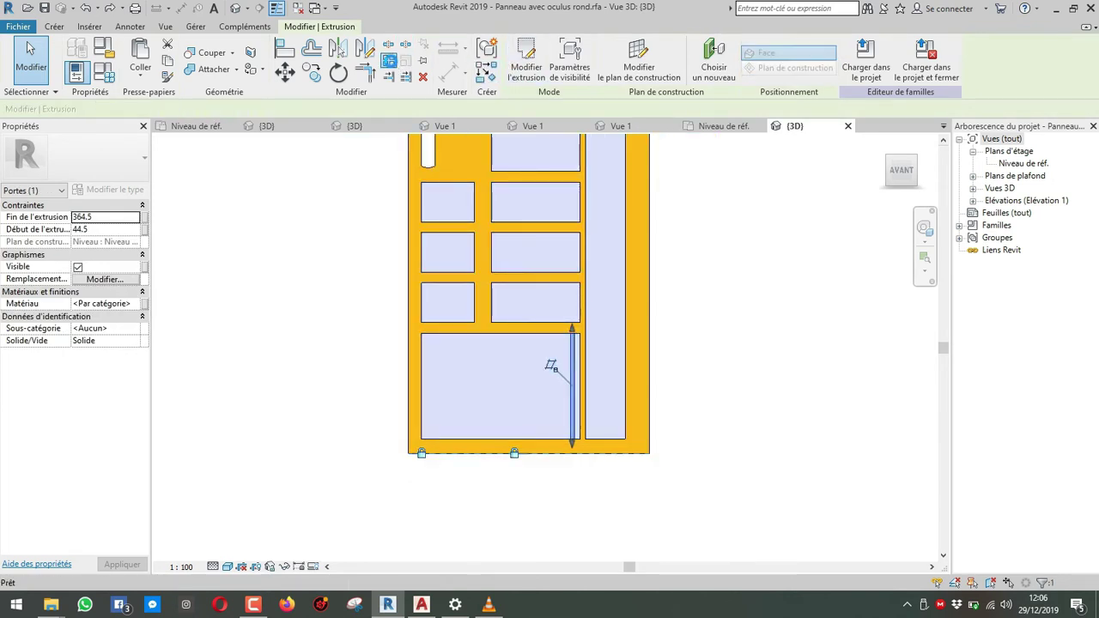
{"action": "left_click", "coordinate": [388, 62]}
{"action": "left_click", "coordinate": [456, 109]}
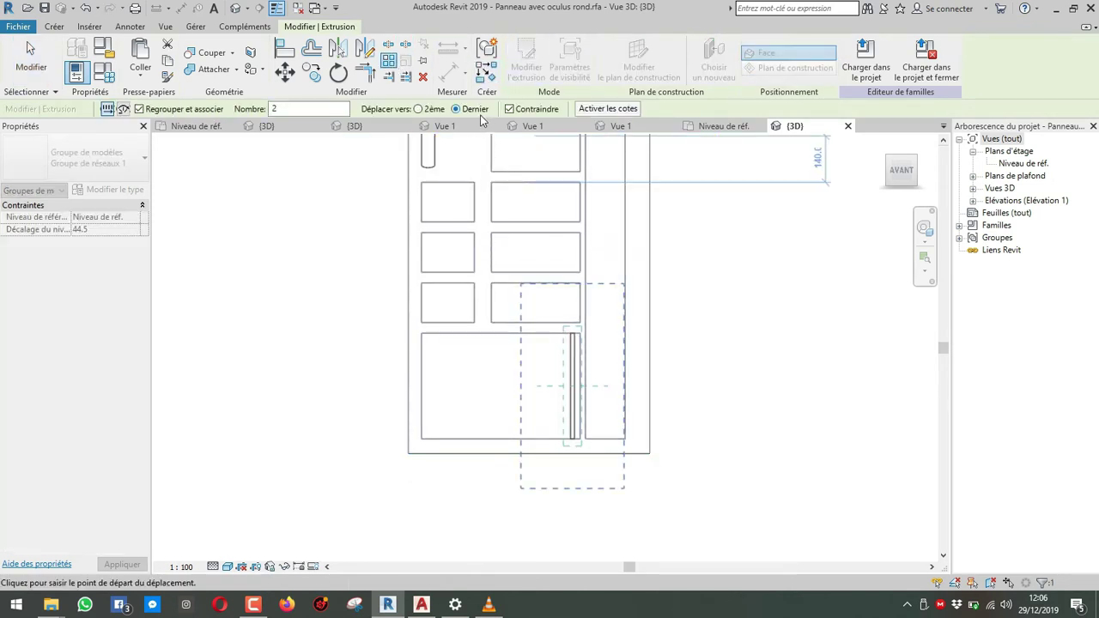
{"action": "left_click", "coordinate": [574, 439]}
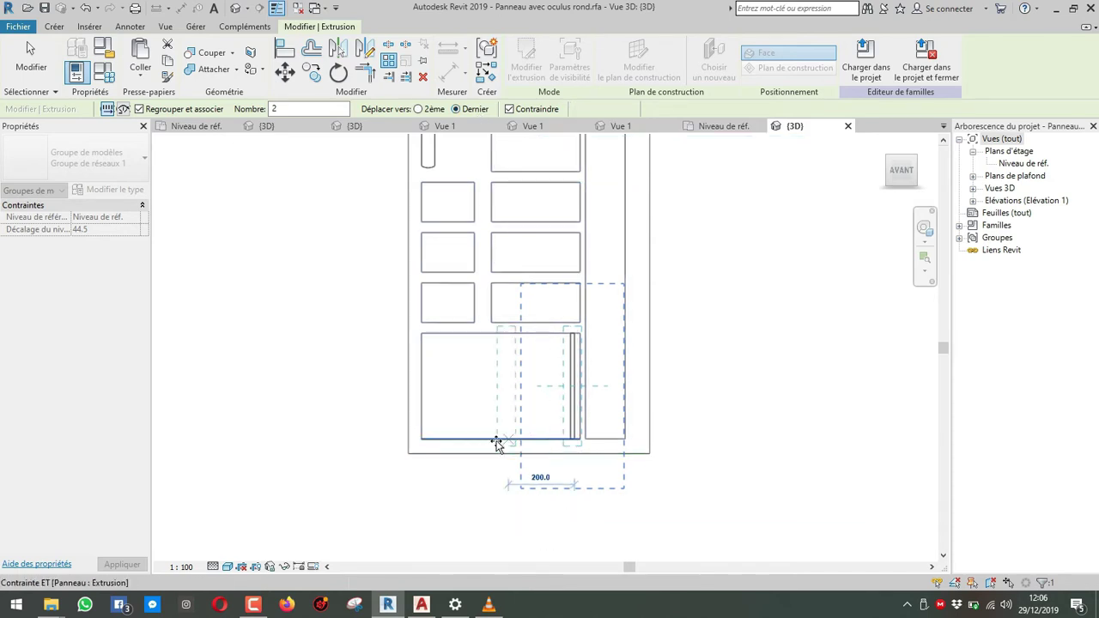
{"action": "scroll", "coordinate": [427, 443], "scroll_direction": "up", "scroll_amount": 3}
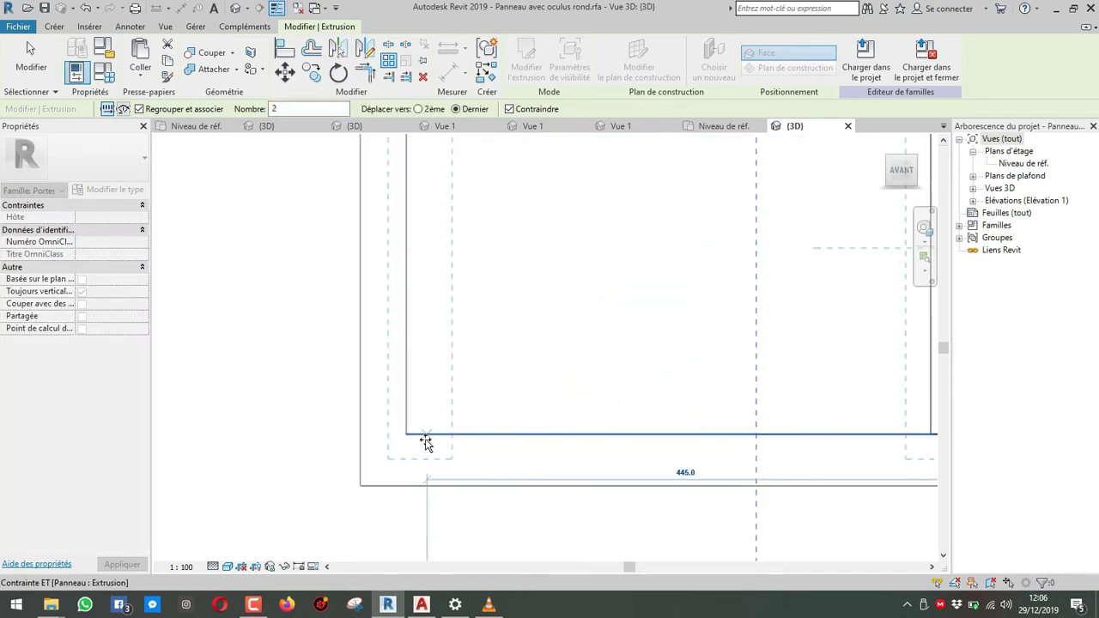
{"action": "left_click", "coordinate": [423, 441]}
{"action": "scroll", "coordinate": [422, 443], "scroll_direction": "down", "scroll_amount": 5}
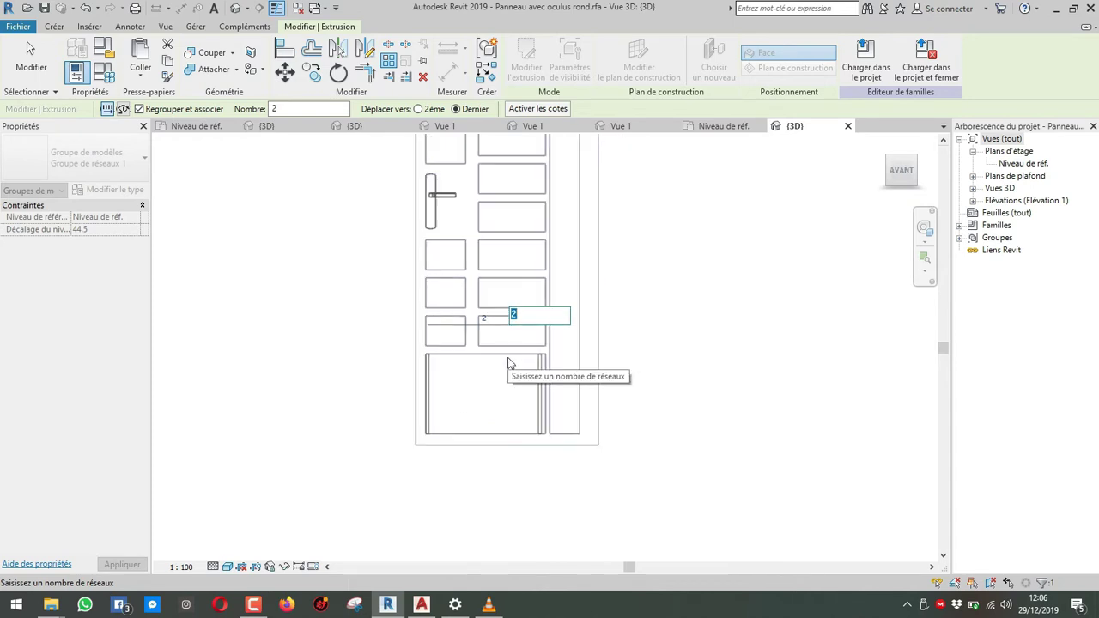
{"action": "type", "text": "5"}
{"action": "key", "text": "Return"}
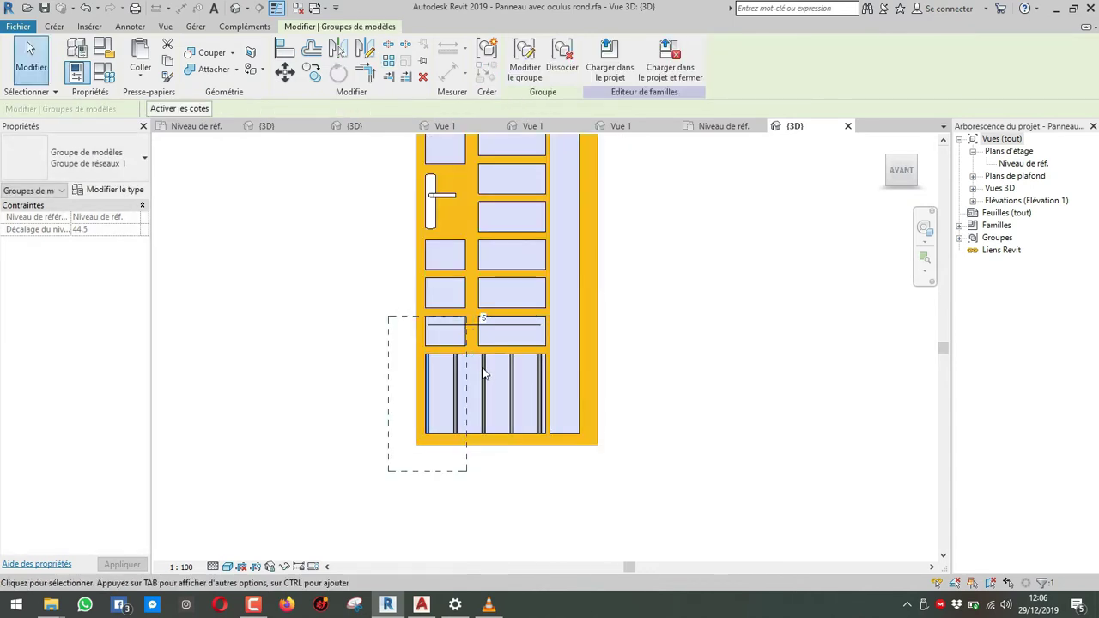
Set the item count of the bar array in the lower glazed opening to 11.
{"action": "left_click", "coordinate": [485, 319]}
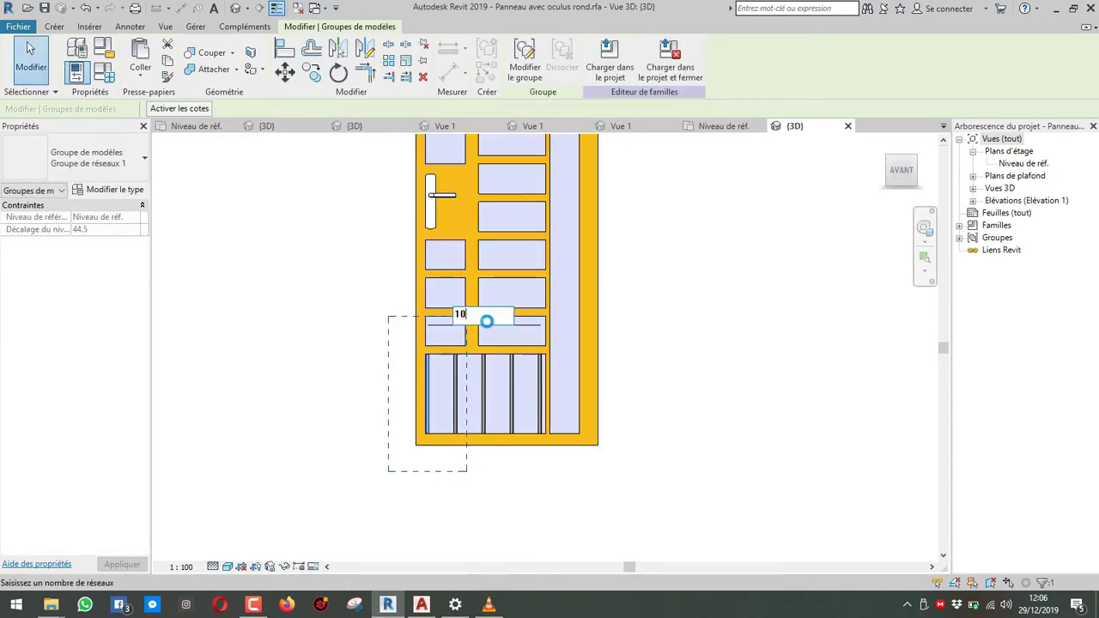
{"action": "key", "text": "Return"}
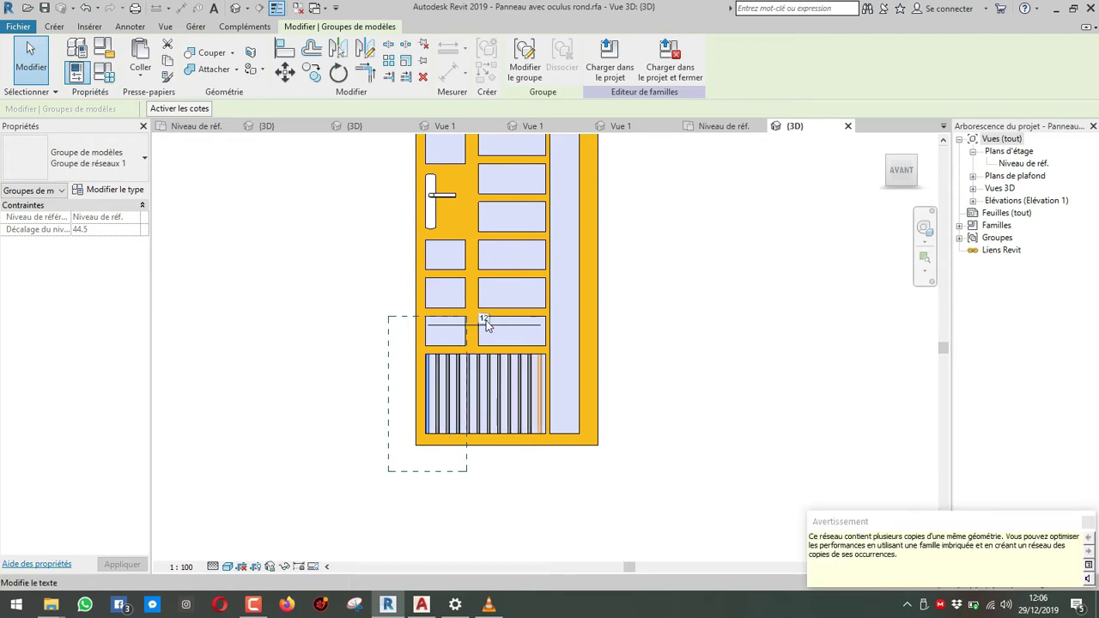
{"action": "left_click", "coordinate": [486, 320]}
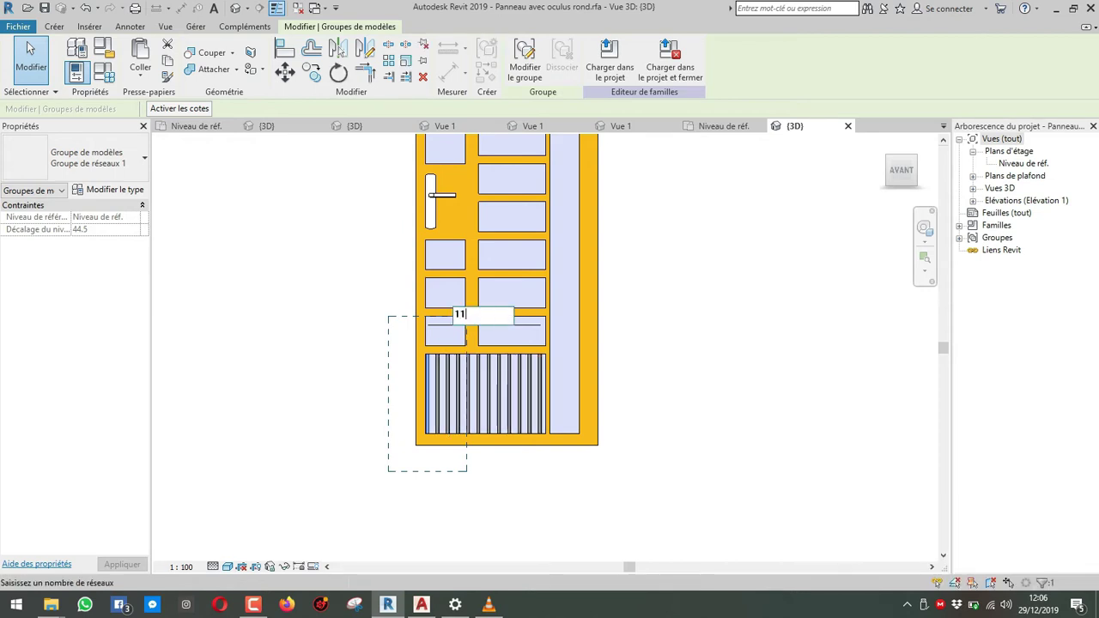
{"action": "key", "text": "Return"}
{"action": "left_click", "coordinate": [418, 498]}
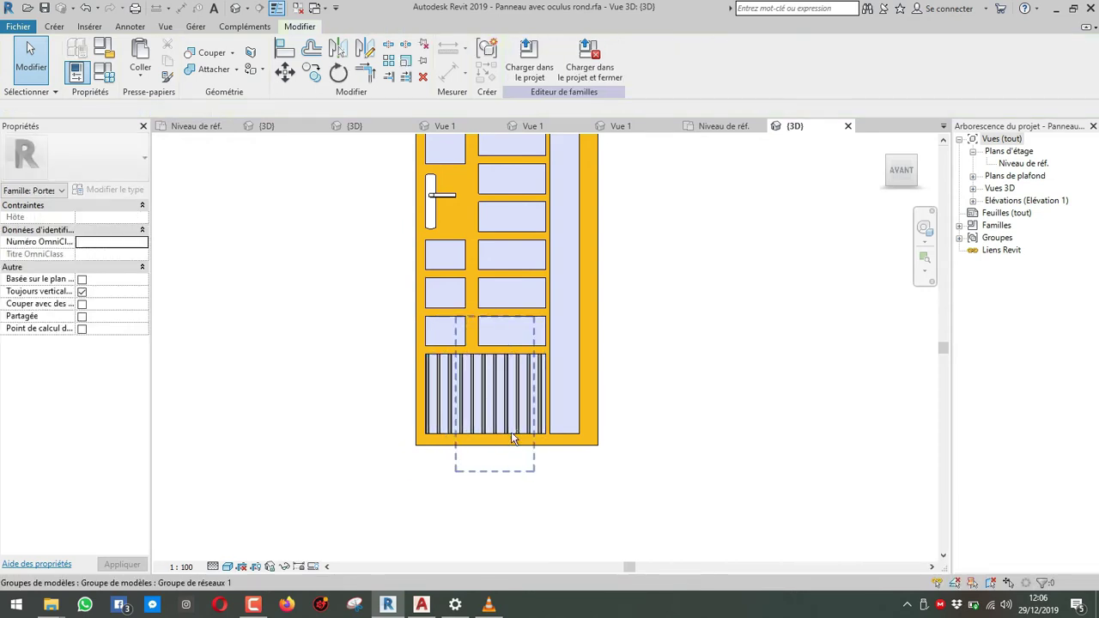
Load the panel family into both open Int. Simple - oculus et imposte latérale.rfa door families, replacing the existing version in each.
{"action": "middle_click_drag", "start_coordinate": [513, 434], "coordinate": [659, 505], "text": "shift"}
{"action": "left_click", "coordinate": [538, 65]}
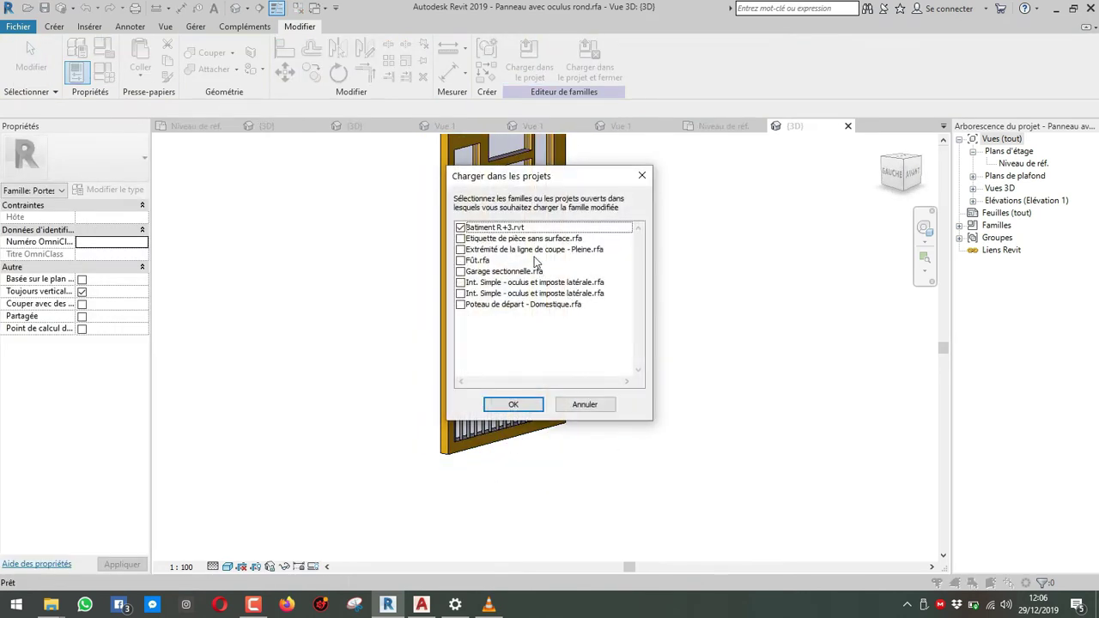
{"action": "left_click", "coordinate": [460, 294]}
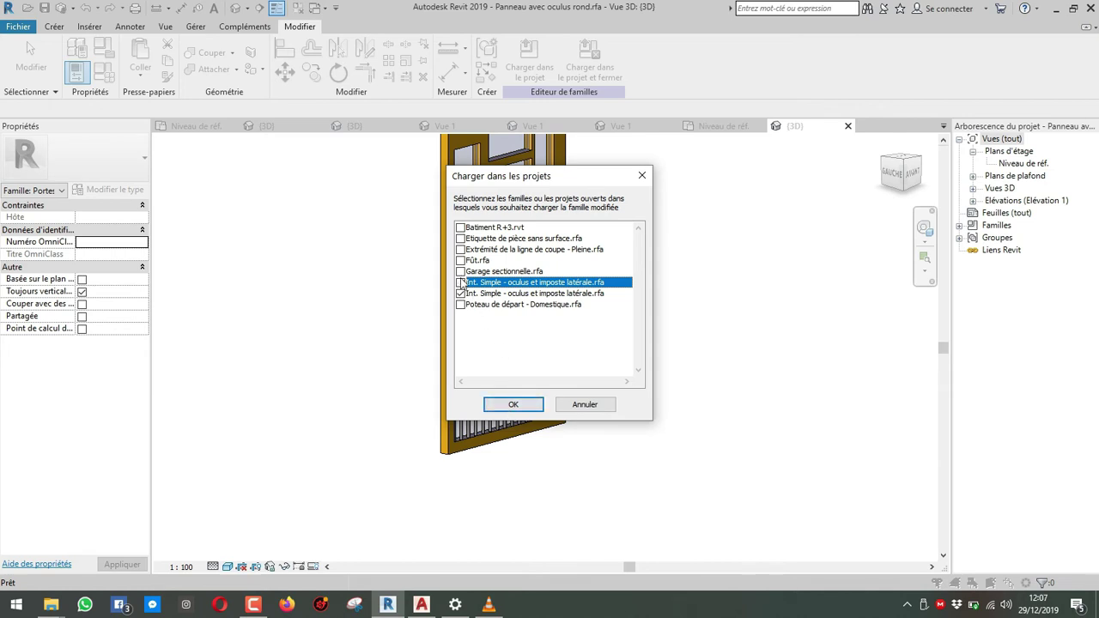
{"action": "left_click", "coordinate": [515, 407]}
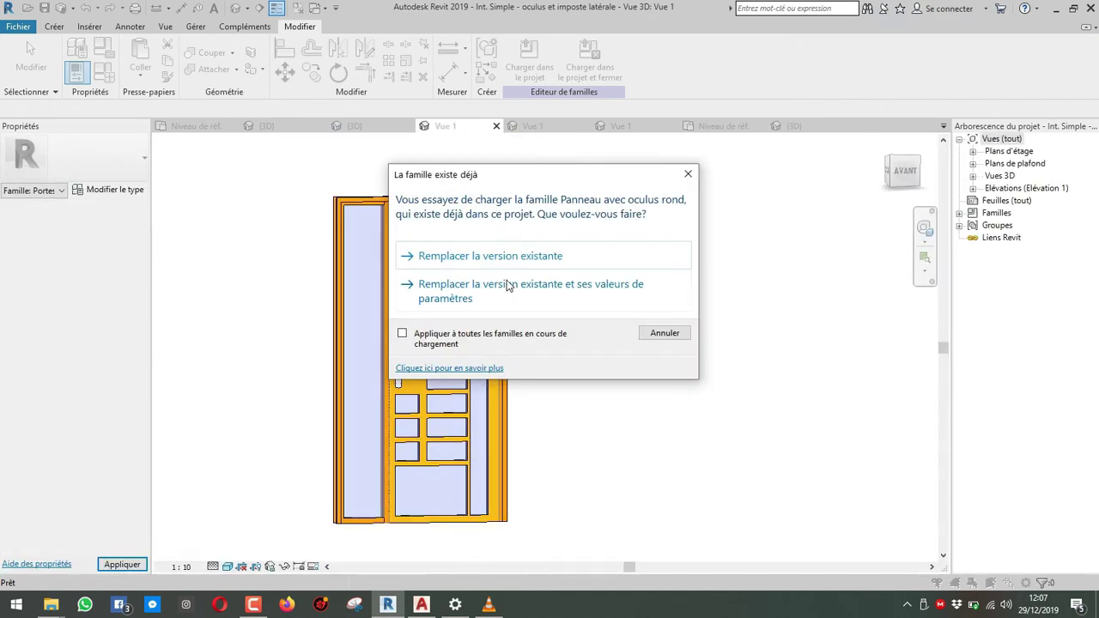
{"action": "left_click", "coordinate": [504, 257]}
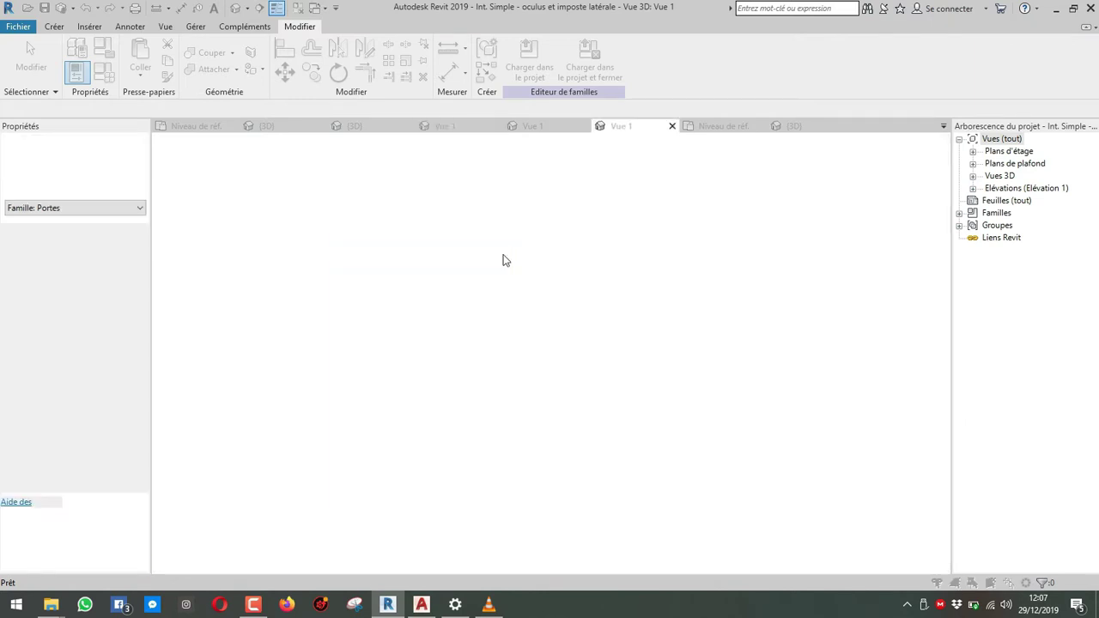
{"action": "left_click", "coordinate": [504, 257]}
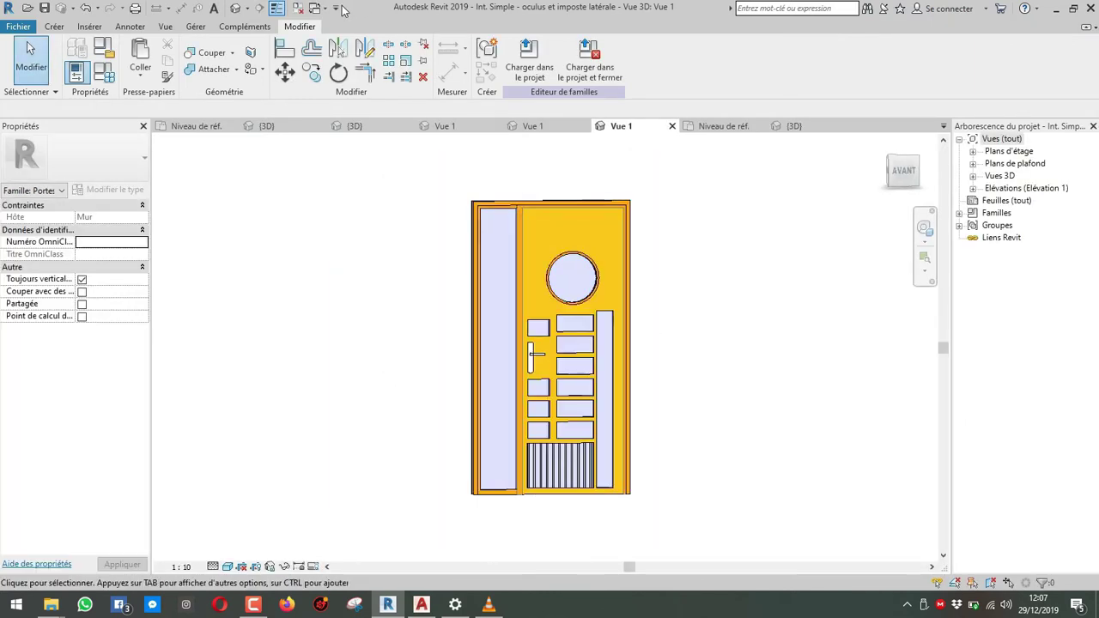
Load the door family into Batiment R+3.rvt only, replacing the existing version without its parameter values.
{"action": "left_click", "coordinate": [529, 56]}
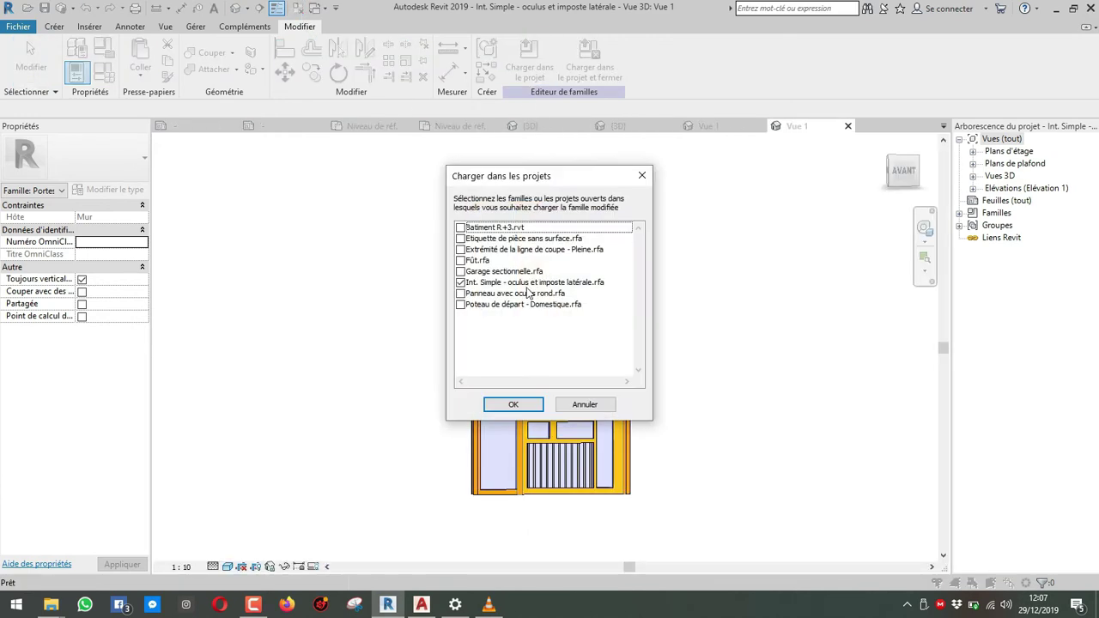
{"action": "left_click", "coordinate": [461, 283]}
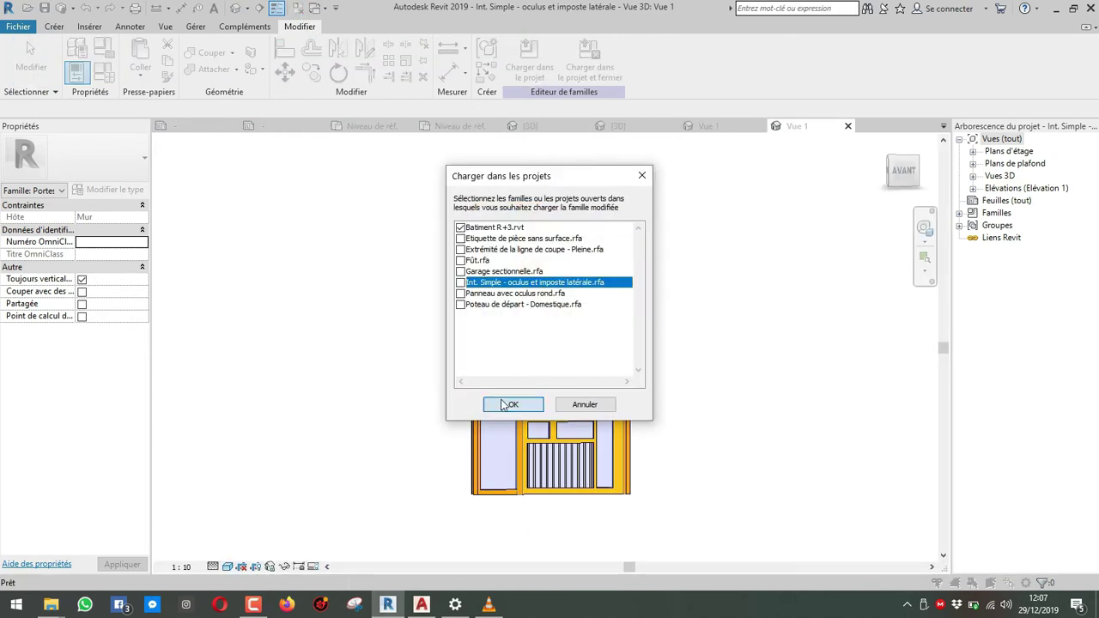
{"action": "left_click", "coordinate": [505, 405]}
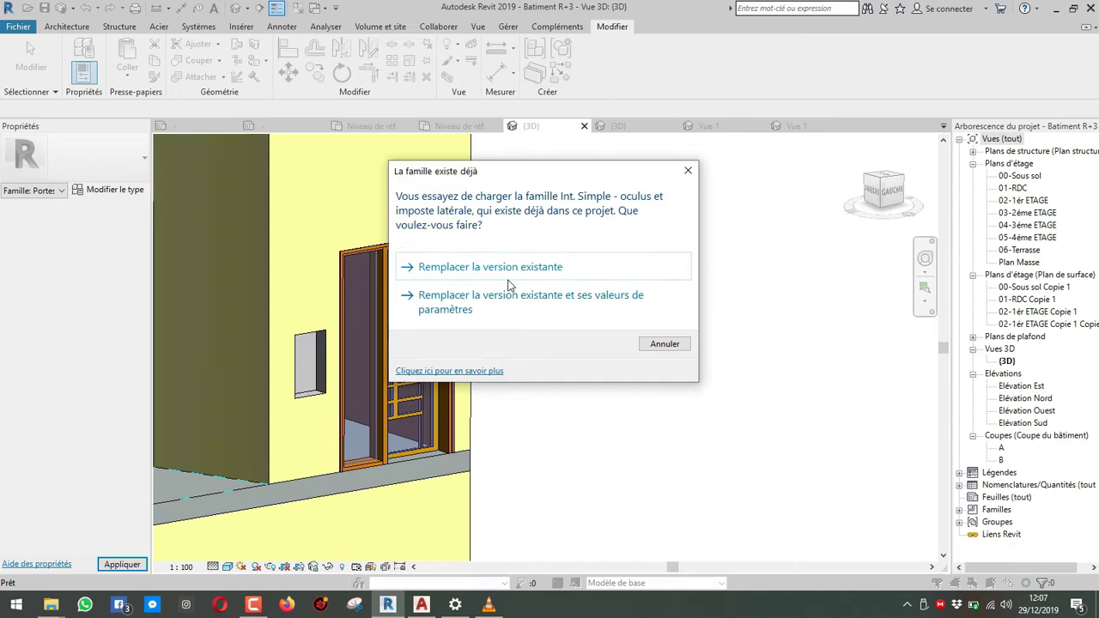
{"action": "left_click", "coordinate": [506, 274]}
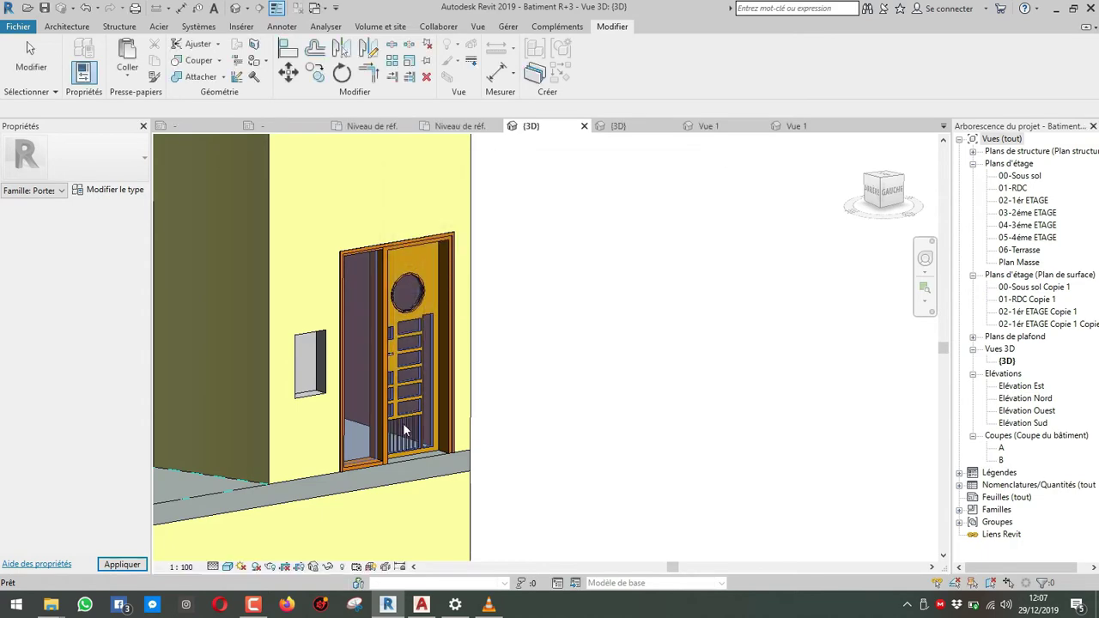
Open the ground-floor entrance door's family for editing from the building's 3D view.
{"action": "scroll", "coordinate": [415, 438], "scroll_direction": "up", "scroll_amount": 3}
{"action": "middle_click_drag", "start_coordinate": [505, 517], "coordinate": [571, 419]}
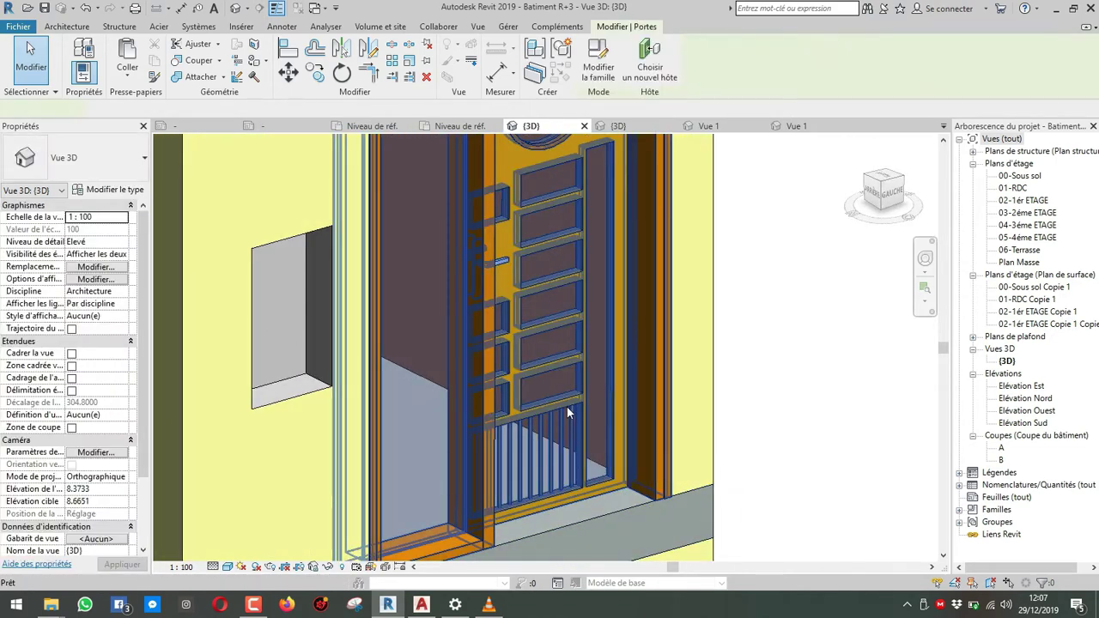
{"action": "double_click", "coordinate": [567, 406]}
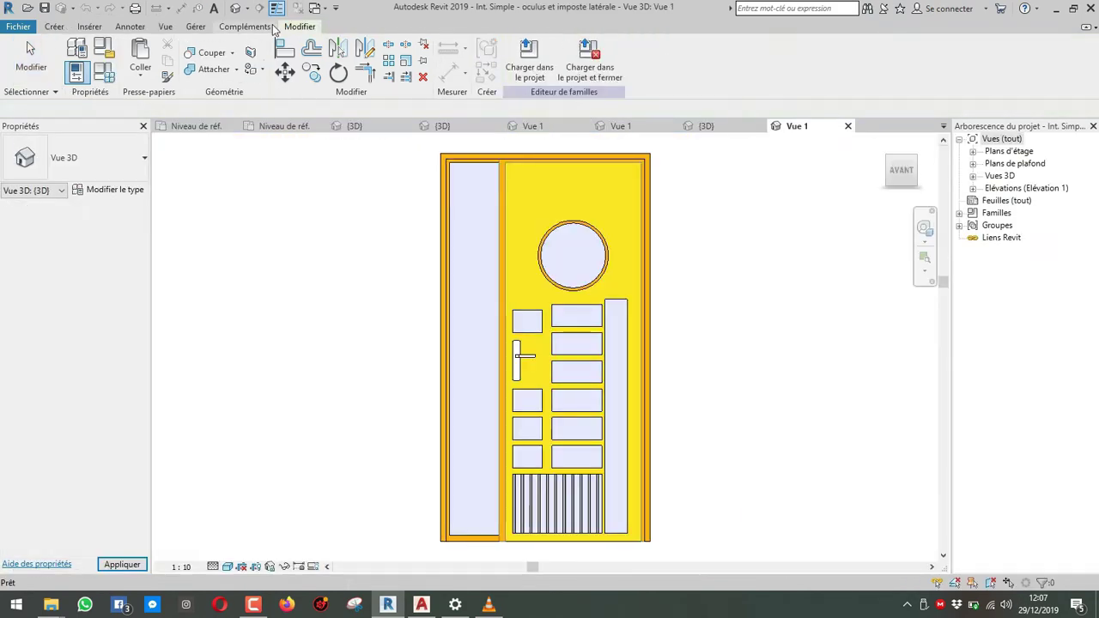
Go through the open views of the Int. Simple - oculus et imposte latérale family and close one duplicate copy.
{"action": "left_click", "coordinate": [314, 11]}
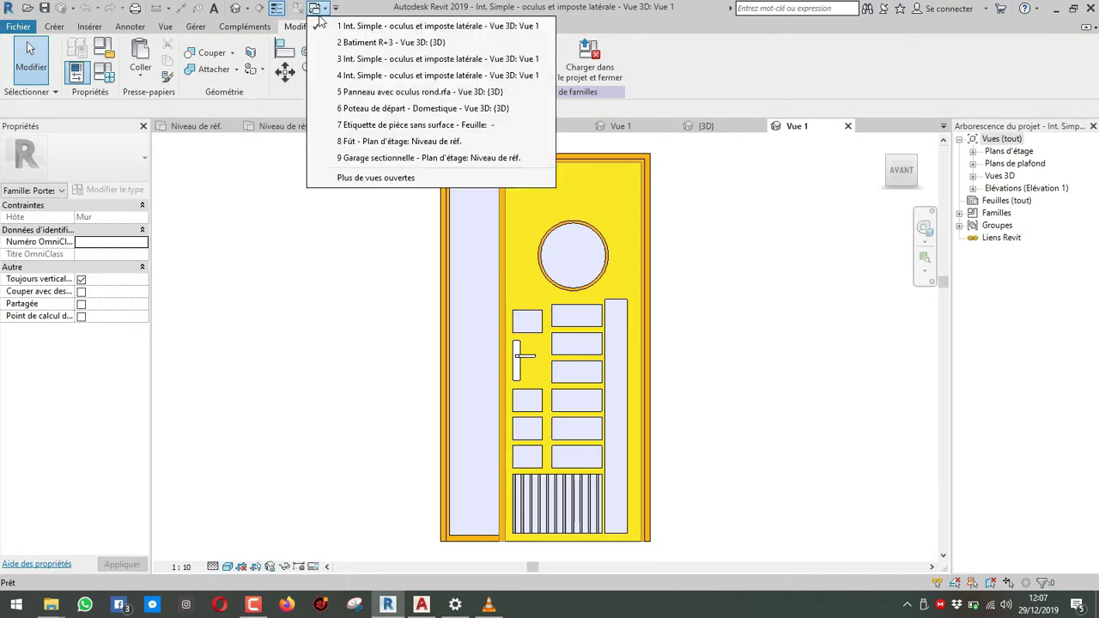
{"action": "left_click", "coordinate": [377, 65]}
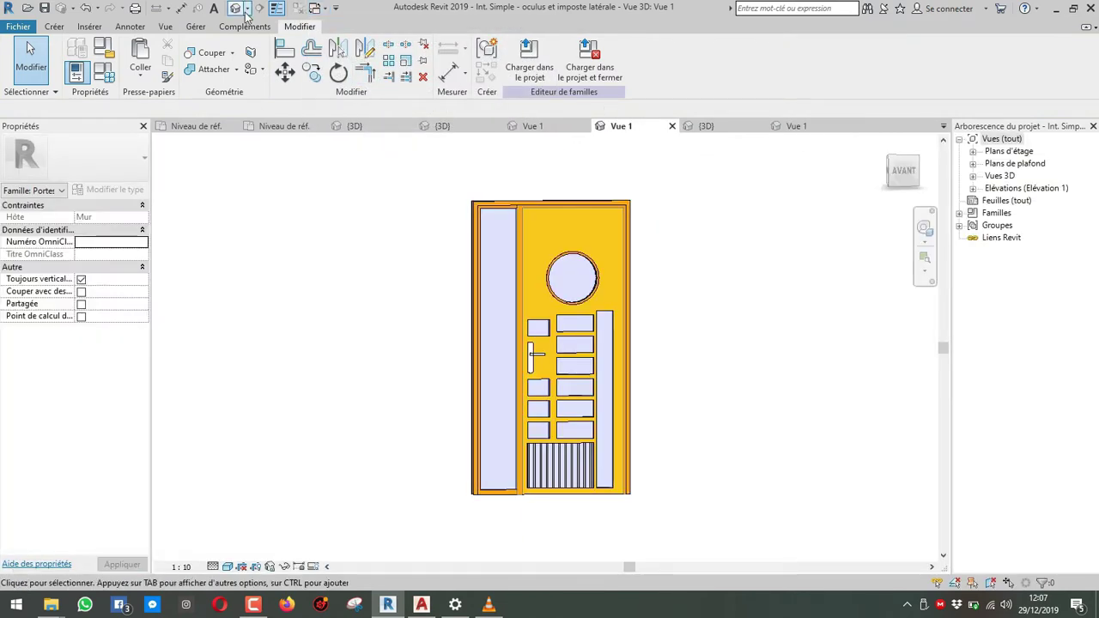
{"action": "left_click", "coordinate": [326, 10]}
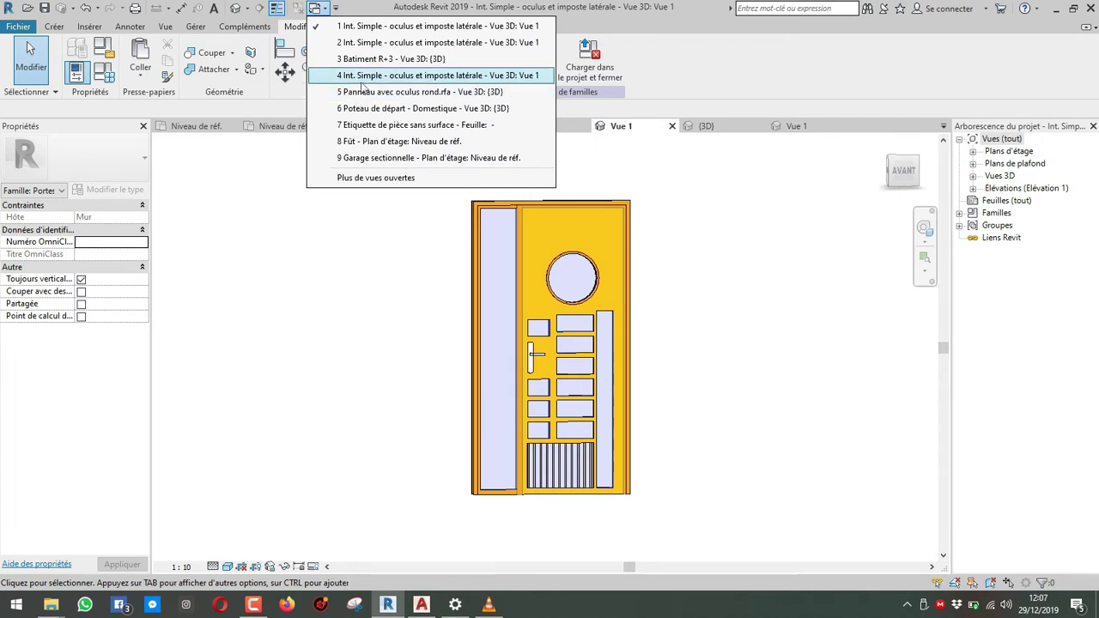
{"action": "left_click", "coordinate": [387, 142]}
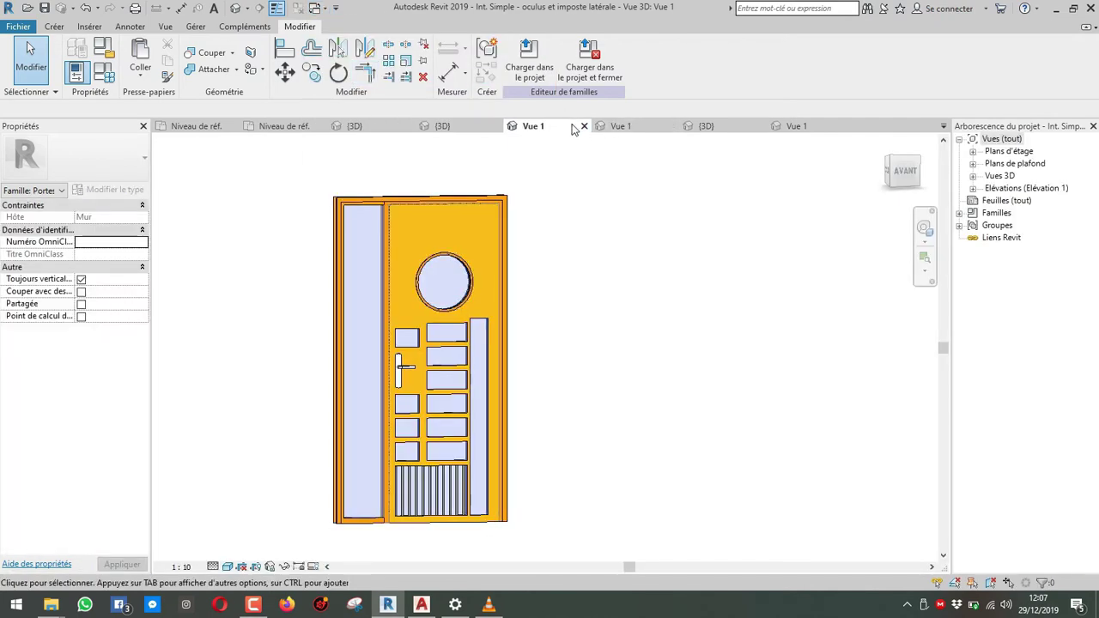
{"action": "left_click", "coordinate": [584, 127]}
{"action": "left_click", "coordinate": [564, 316]}
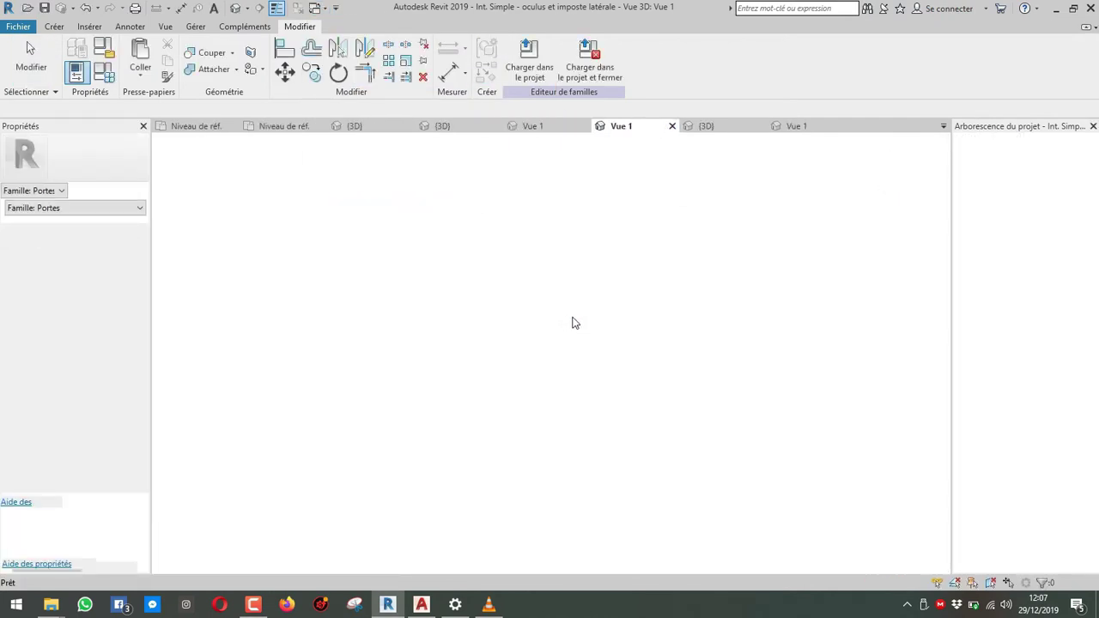
{"action": "middle_click_drag", "start_coordinate": [493, 281], "coordinate": [365, 172]}
{"action": "scroll", "coordinate": [420, 292], "scroll_direction": "up", "scroll_amount": 2}
{"action": "left_click", "coordinate": [433, 328]}
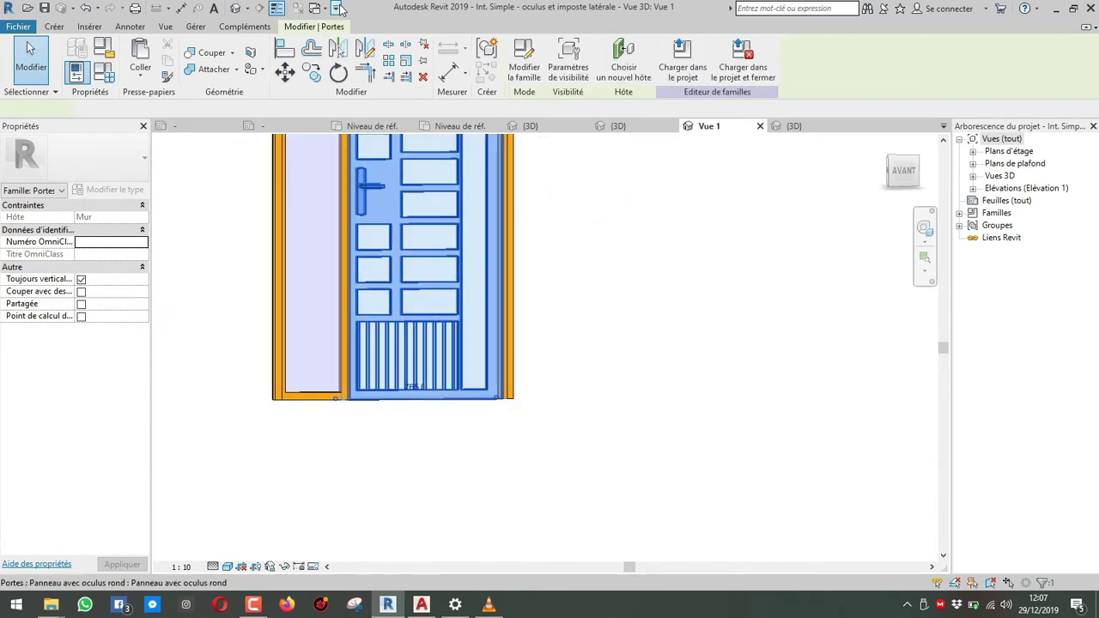
{"action": "left_click", "coordinate": [682, 60]}
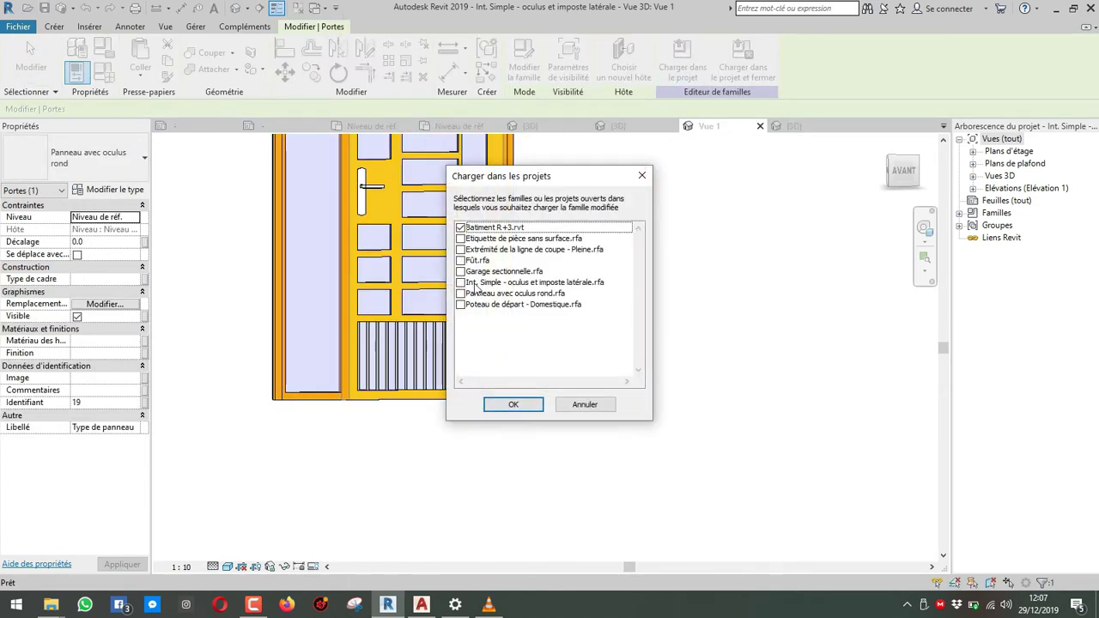
{"action": "key", "text": "Escape"}
Open the nested Panneau avec oculus rond family and examine its vertical bars from both sides, finishing in the front view.
{"action": "double_click", "coordinate": [425, 309]}
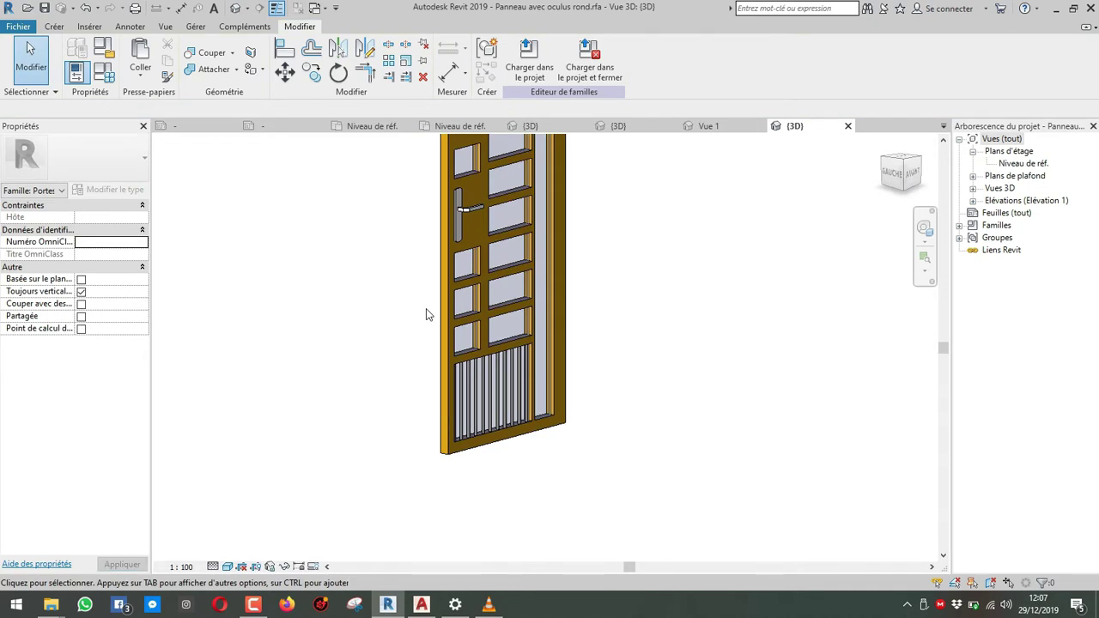
{"action": "scroll", "coordinate": [564, 330], "scroll_direction": "down", "scroll_amount": 2}
{"action": "middle_click_drag", "start_coordinate": [567, 348], "coordinate": [755, 370], "text": "shift"}
{"action": "scroll", "coordinate": [509, 353], "scroll_direction": "up", "scroll_amount": 3}
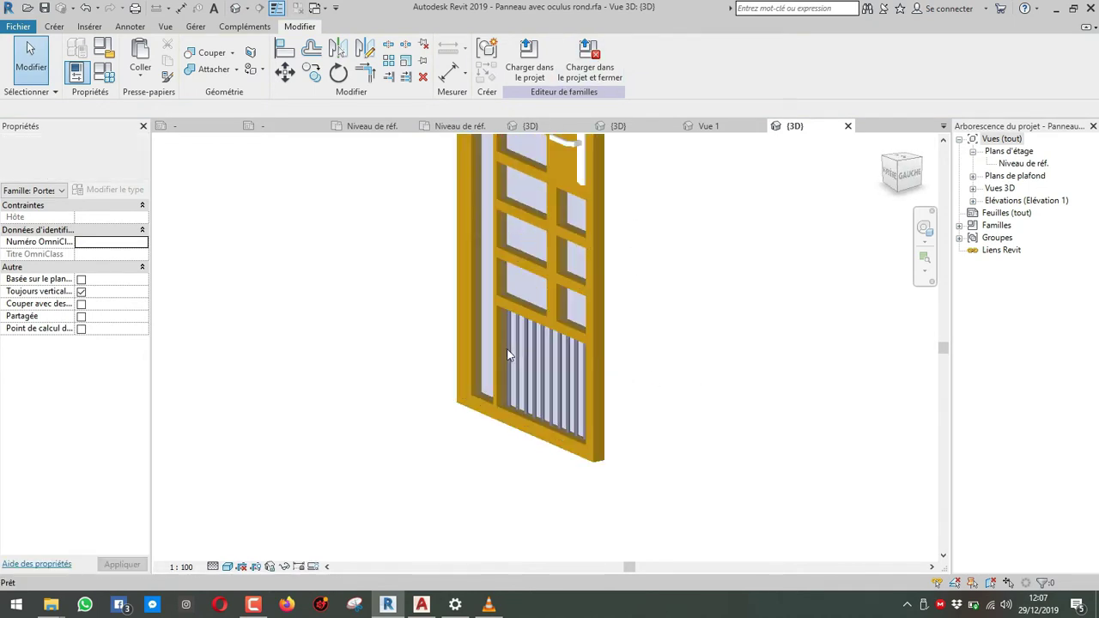
{"action": "middle_click_drag", "start_coordinate": [508, 353], "coordinate": [828, 319], "text": "shift"}
{"action": "middle_click_drag", "start_coordinate": [524, 370], "coordinate": [817, 371], "text": "shift"}
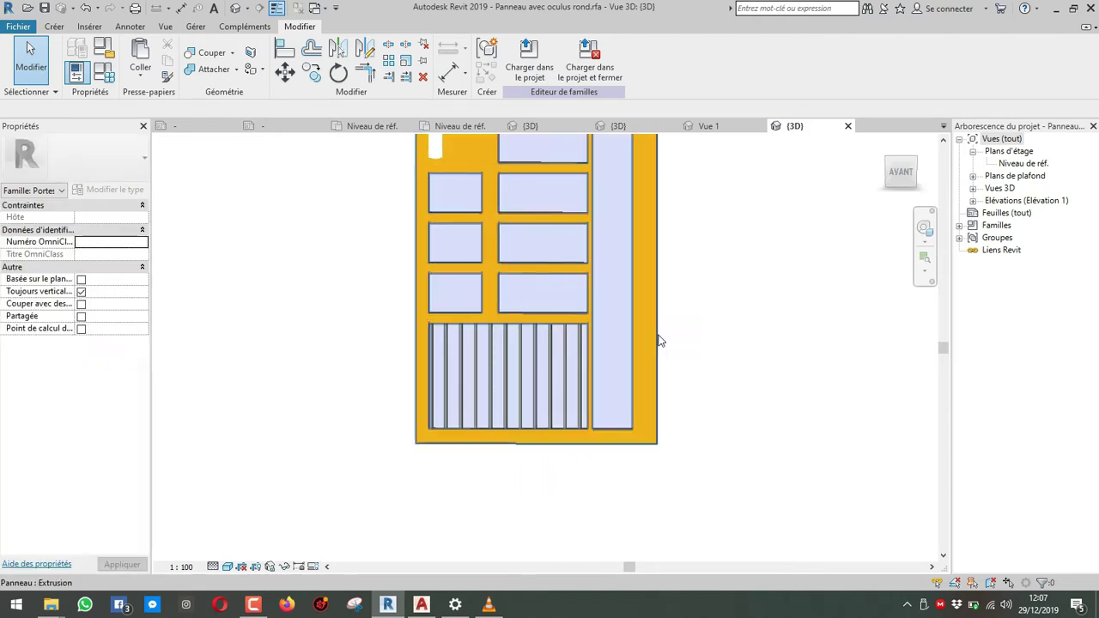
{"action": "left_click", "coordinate": [907, 184]}
Switch to the 3D view of the Batiment R+3 project.
{"action": "left_click", "coordinate": [529, 62]}
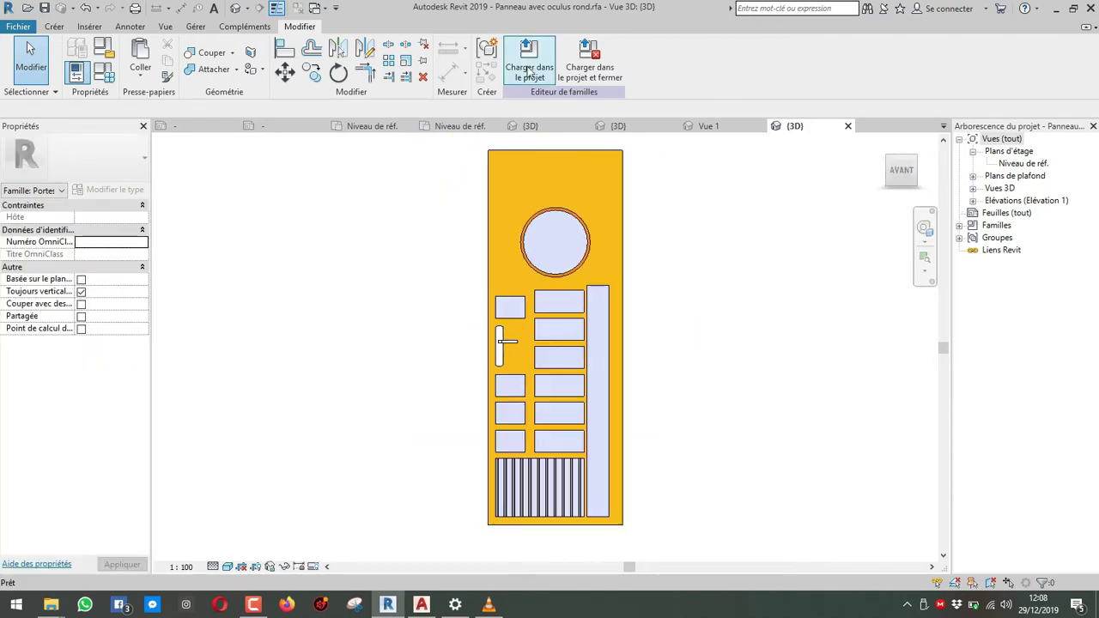
{"action": "left_click", "coordinate": [513, 401]}
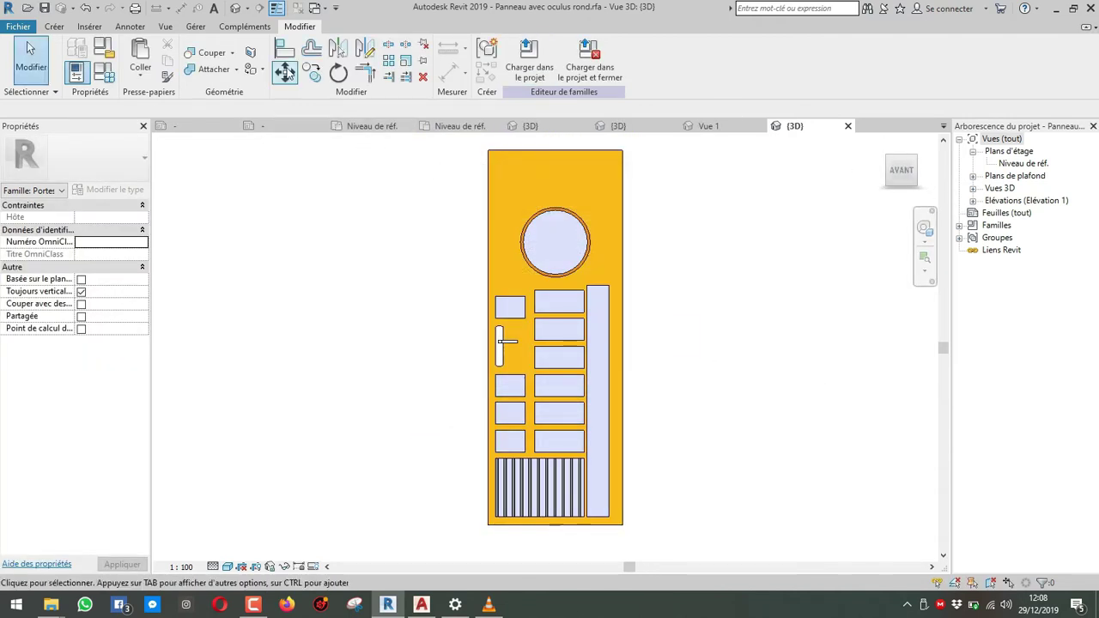
{"action": "left_click", "coordinate": [334, 9]}
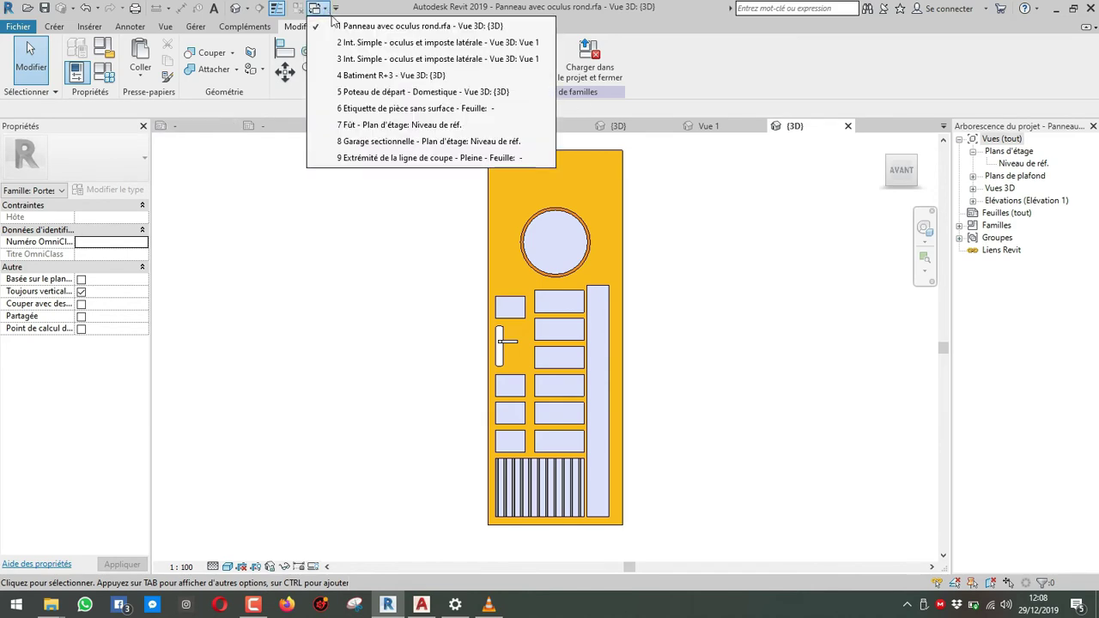
{"action": "left_click", "coordinate": [378, 76]}
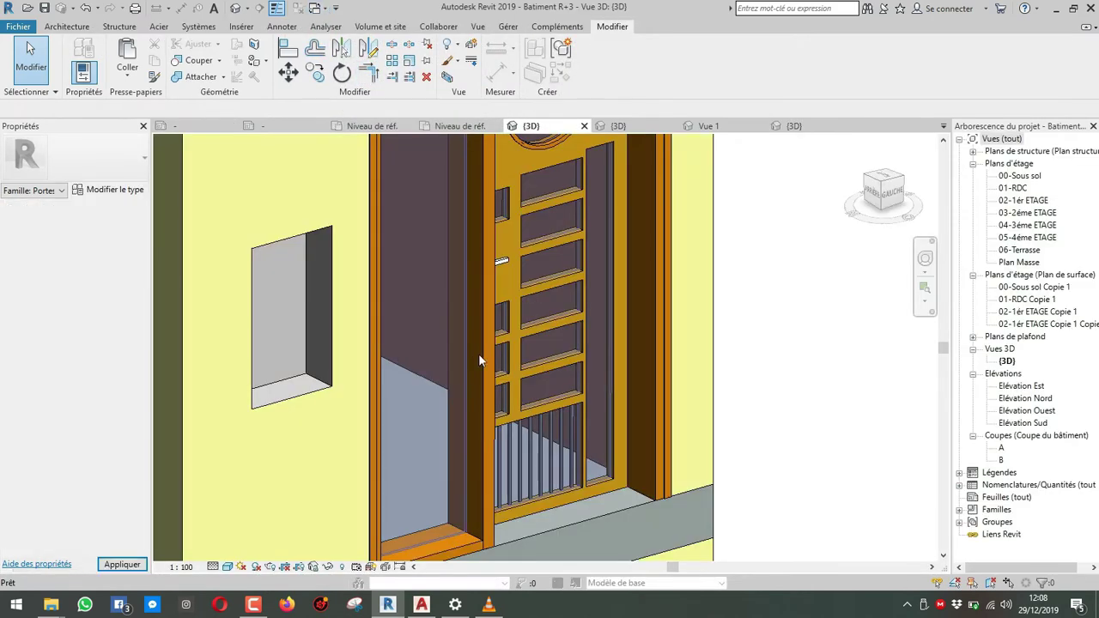
Examine the building in 3D from several sides, including its entrance door, windows, balconies and garage doors.
{"action": "scroll", "coordinate": [485, 364], "scroll_direction": "down", "scroll_amount": 5}
{"action": "middle_click_drag", "start_coordinate": [410, 374], "coordinate": [645, 365]}
{"action": "scroll", "coordinate": [601, 381], "scroll_direction": "down", "scroll_amount": 2}
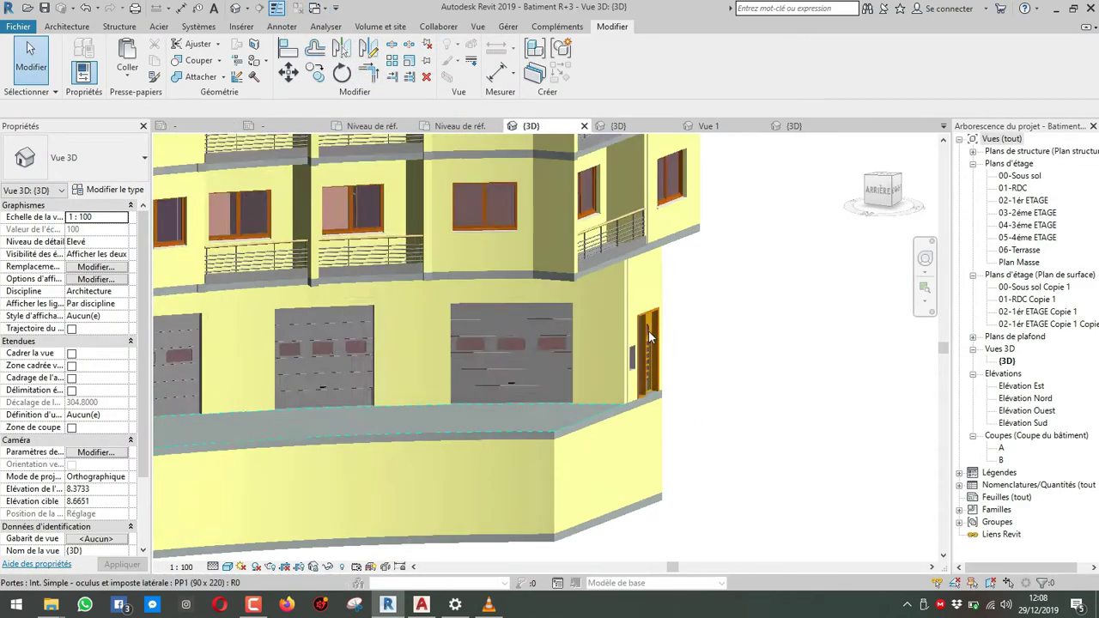
{"action": "scroll", "coordinate": [646, 377], "scroll_direction": "down", "scroll_amount": 2}
{"action": "scroll", "coordinate": [630, 365], "scroll_direction": "up", "scroll_amount": 3}
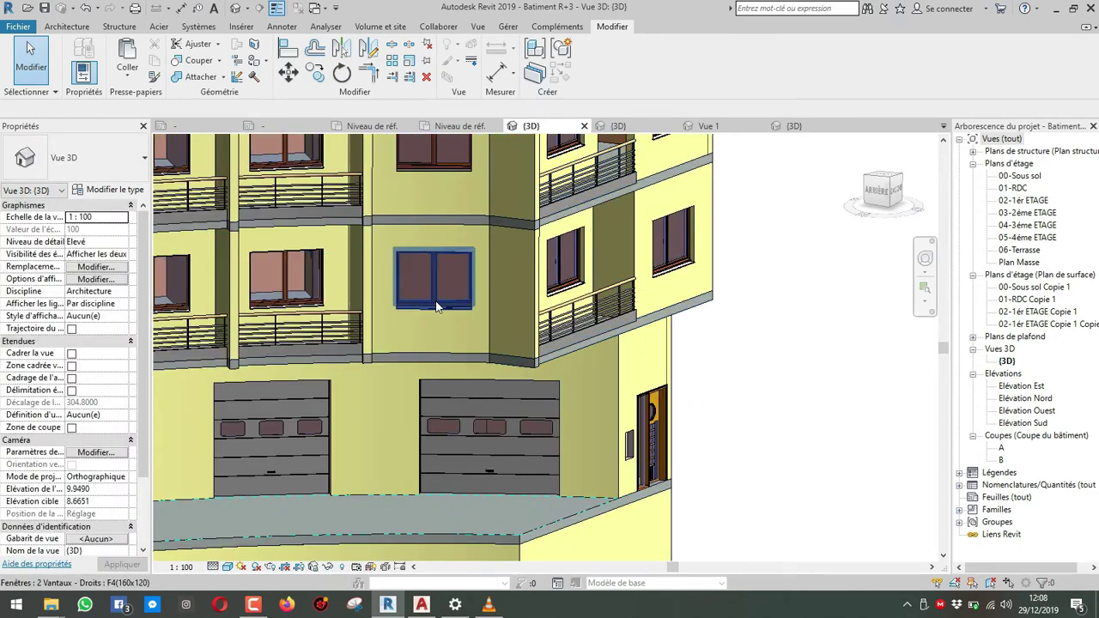
{"action": "scroll", "coordinate": [443, 364], "scroll_direction": "up", "scroll_amount": 6}
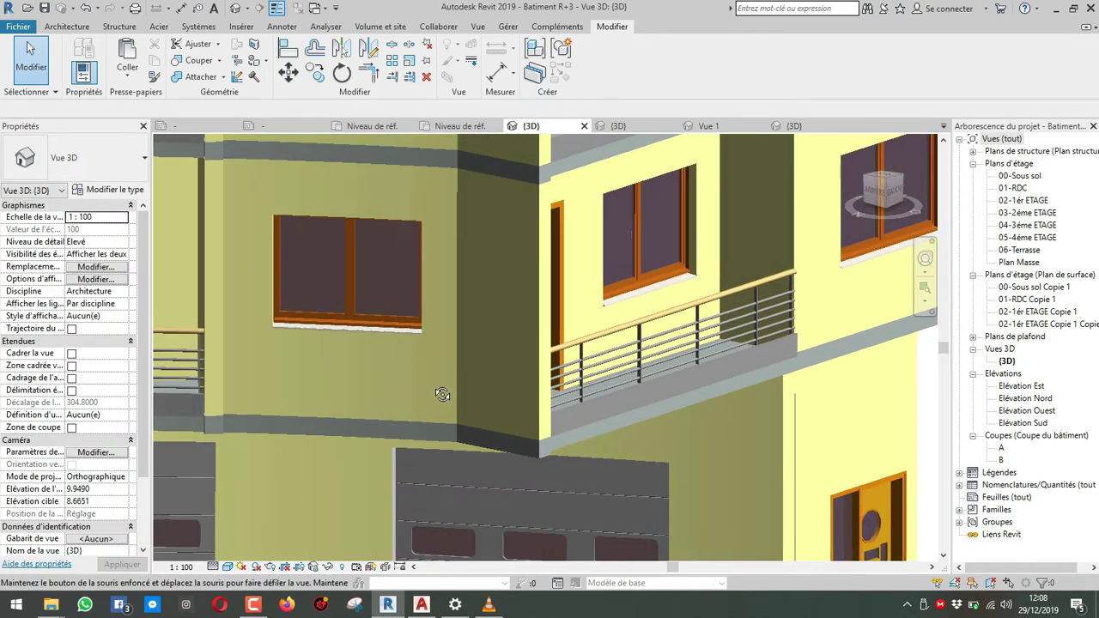
{"action": "middle_click_drag", "start_coordinate": [442, 394], "coordinate": [550, 347], "text": "shift"}
{"action": "middle_click_drag", "start_coordinate": [549, 347], "coordinate": [358, 333]}
{"action": "scroll", "coordinate": [533, 309], "scroll_direction": "down", "scroll_amount": 5}
{"action": "middle_click_drag", "start_coordinate": [518, 316], "coordinate": [554, 388], "text": "shift"}
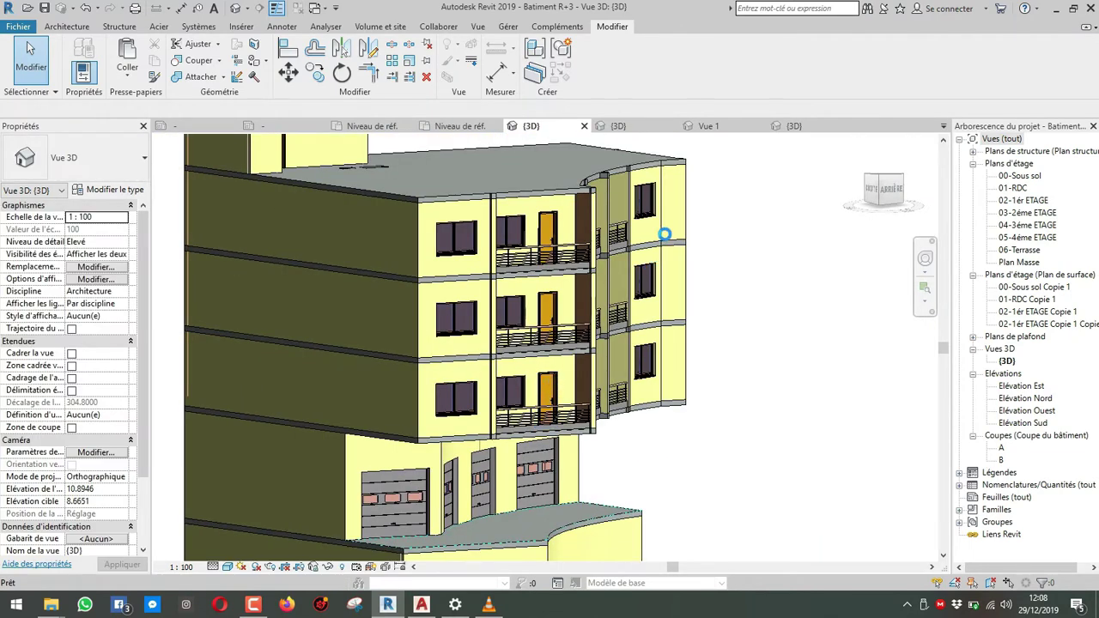
{"action": "middle_click_drag", "start_coordinate": [417, 228], "coordinate": [458, 284]}
{"action": "middle_click_drag", "start_coordinate": [584, 252], "coordinate": [526, 294], "text": "shift"}
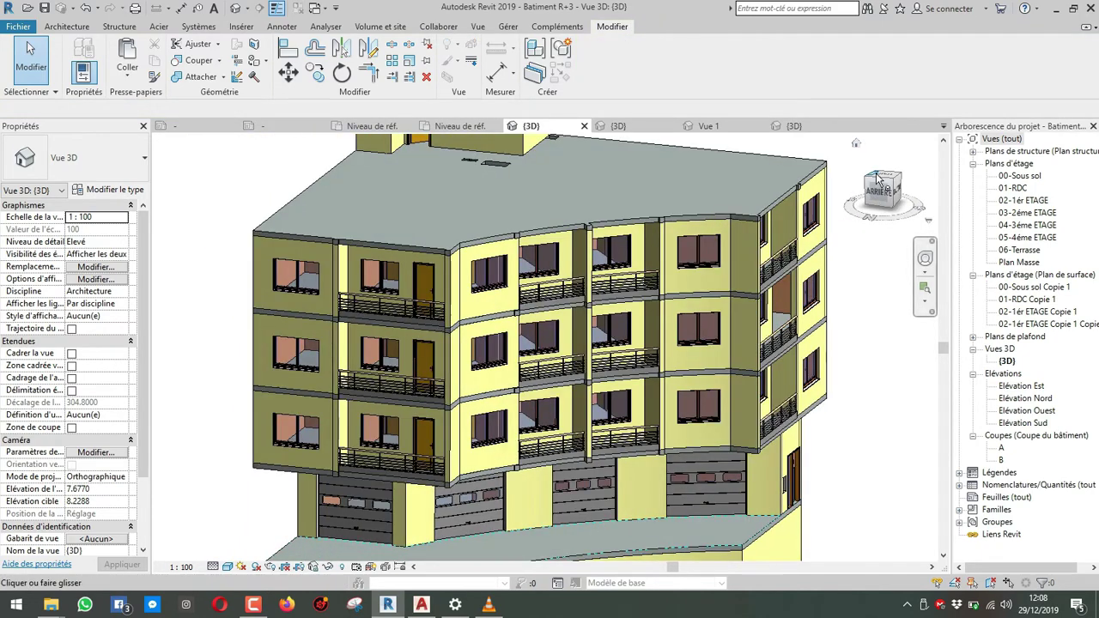
{"action": "middle_click_drag", "start_coordinate": [791, 225], "coordinate": [684, 239], "text": "shift"}
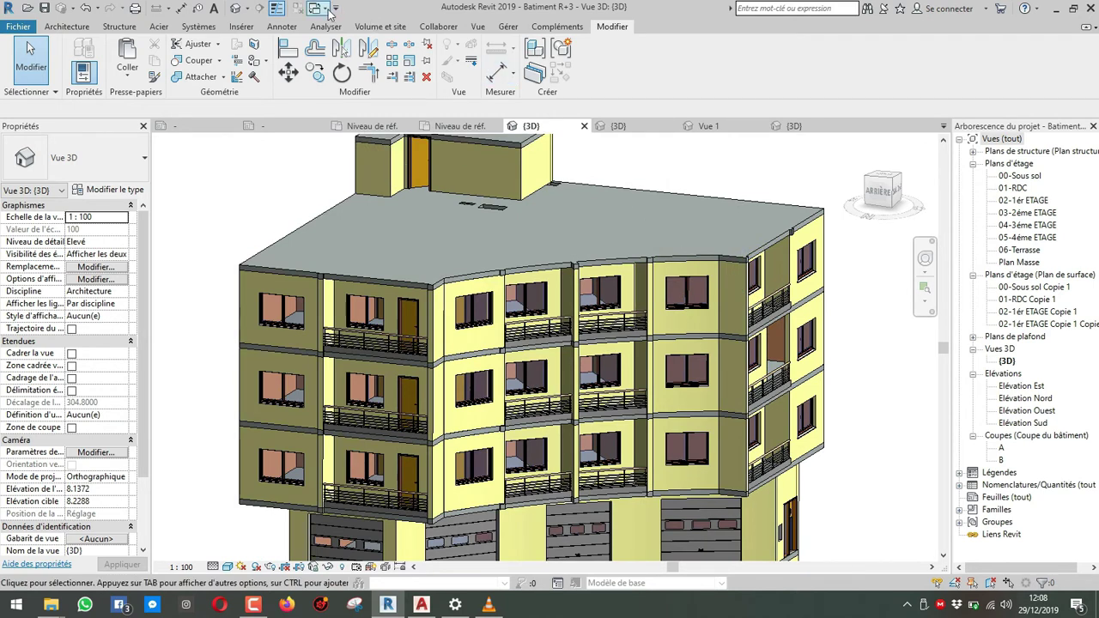
Start an in-place mass with its default name and the Pick Lines tool active.
{"action": "left_click", "coordinate": [78, 30]}
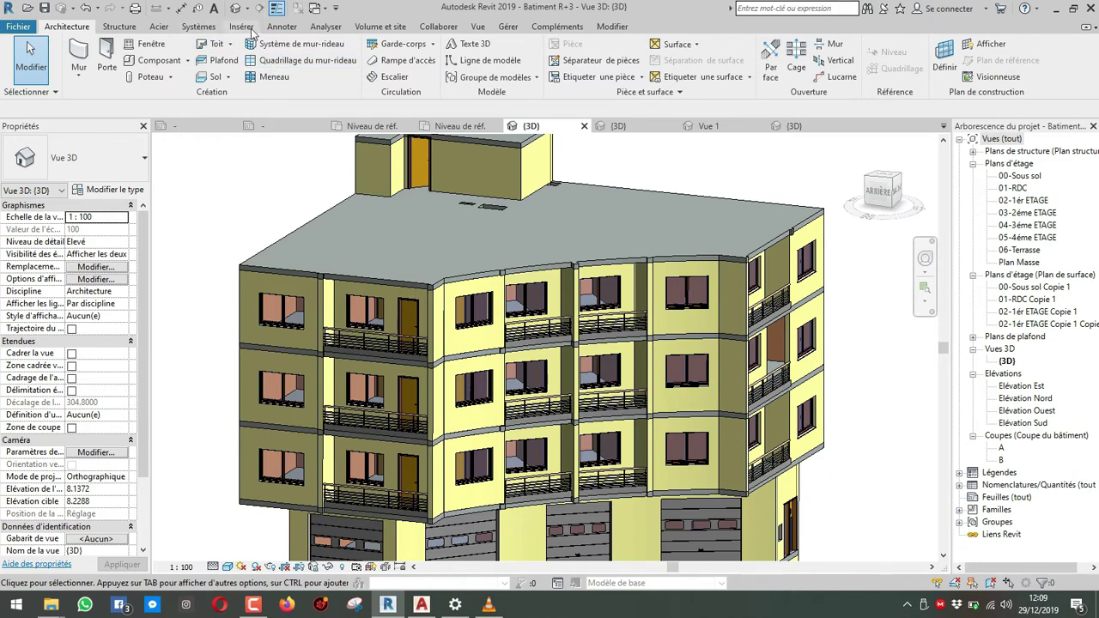
{"action": "left_click", "coordinate": [378, 26]}
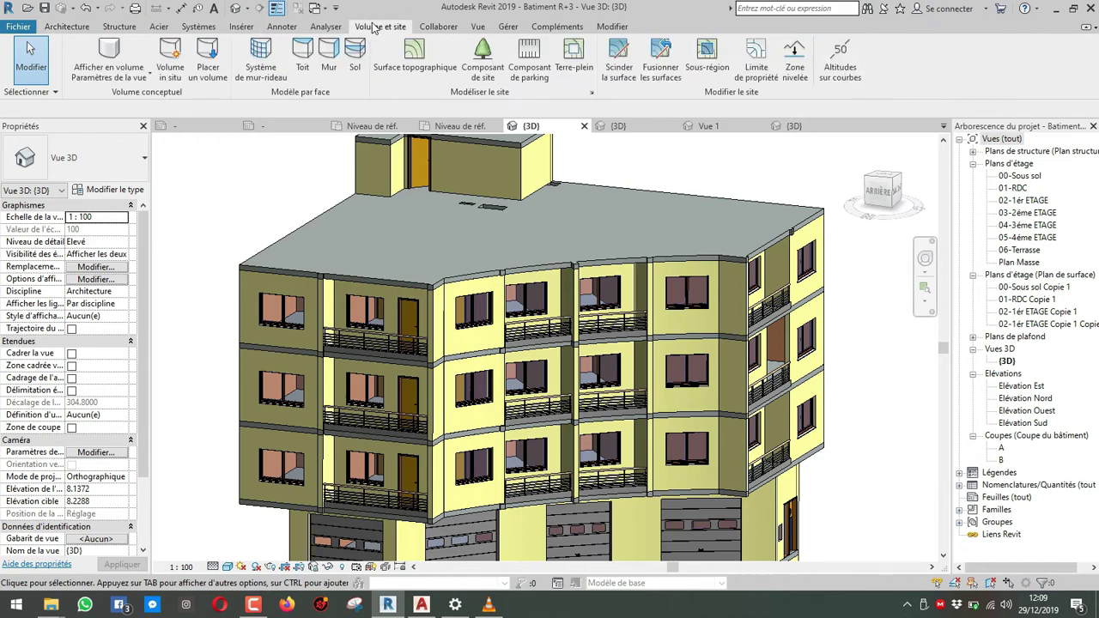
{"action": "left_click", "coordinate": [194, 61]}
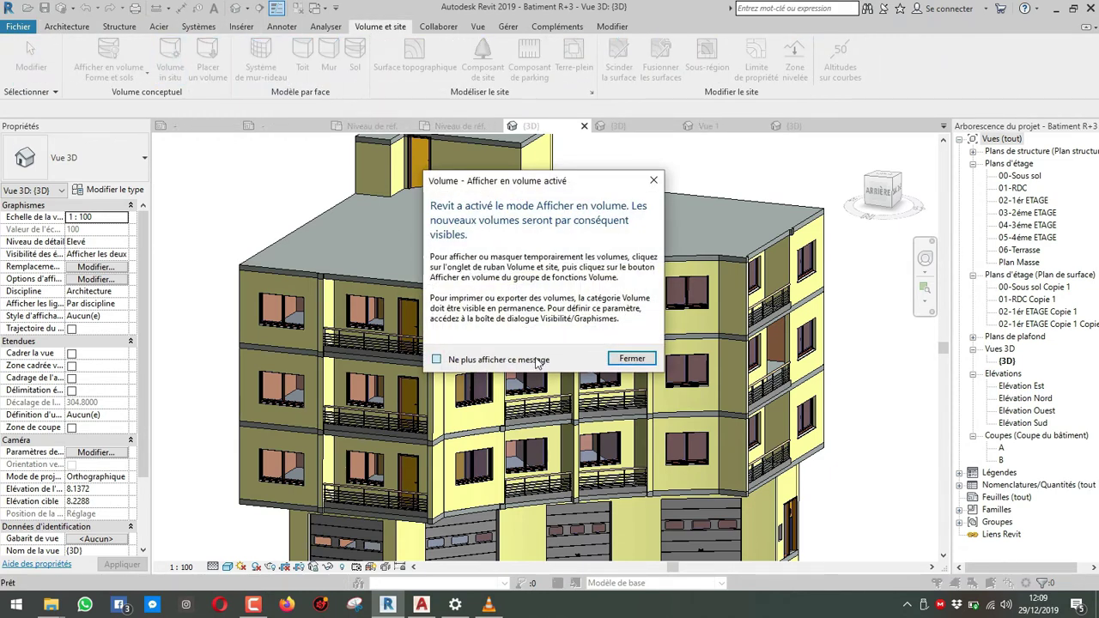
{"action": "left_click", "coordinate": [632, 358]}
{"action": "left_click", "coordinate": [621, 321]}
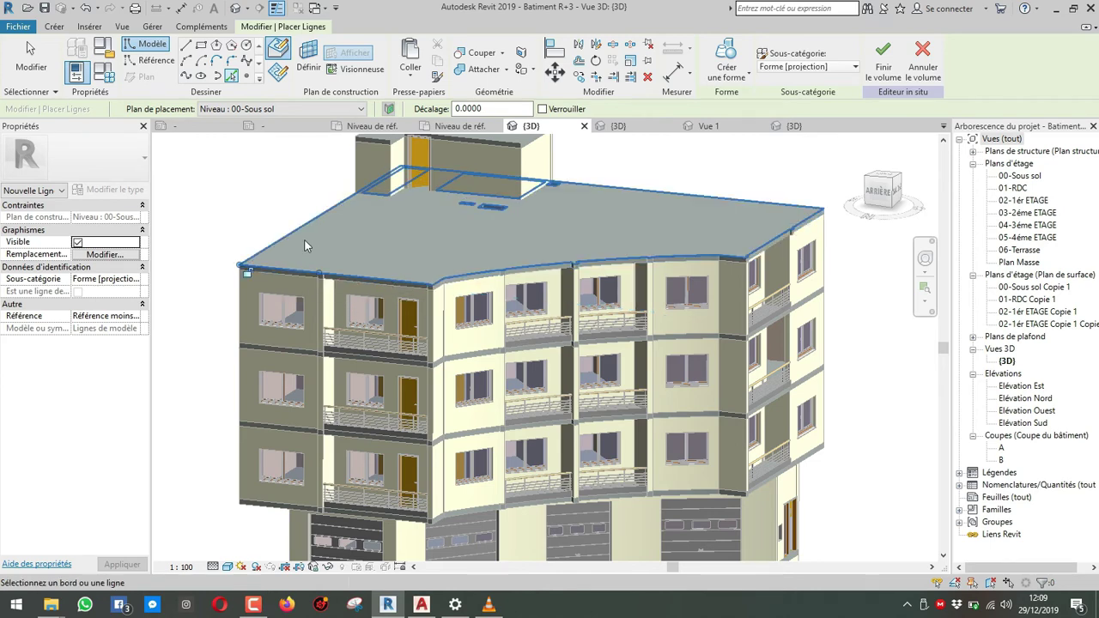
{"action": "middle_click_drag", "start_coordinate": [307, 247], "coordinate": [414, 277], "text": "shift"}
{"action": "key", "text": "Escape"}
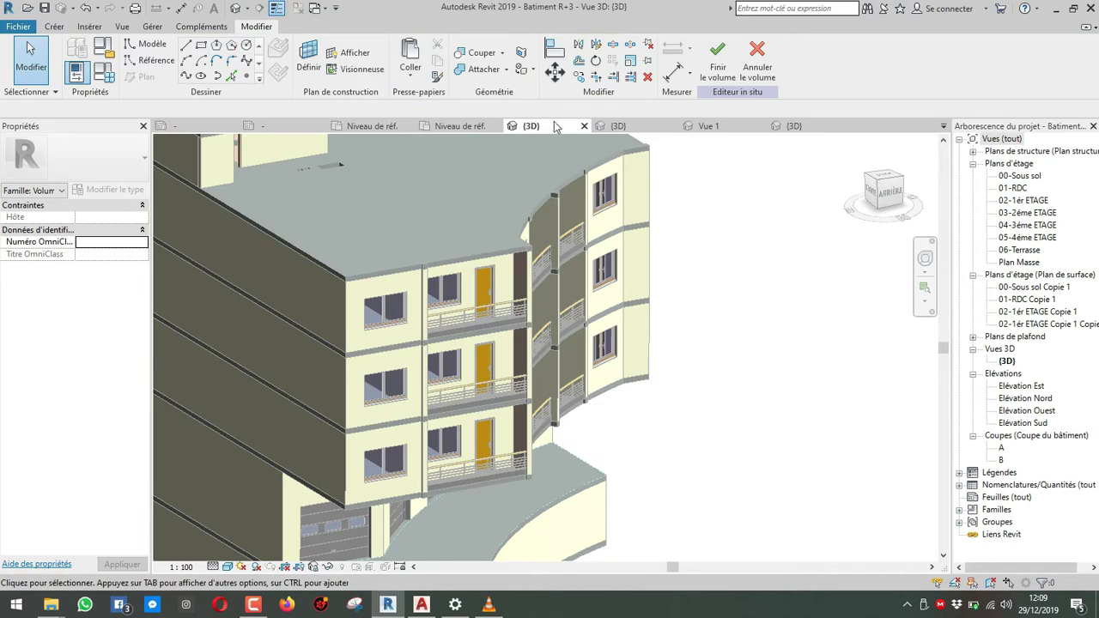
Try to create a solid form from a picked edge of the roof slab above the corner windows.
{"action": "left_click", "coordinate": [427, 265]}
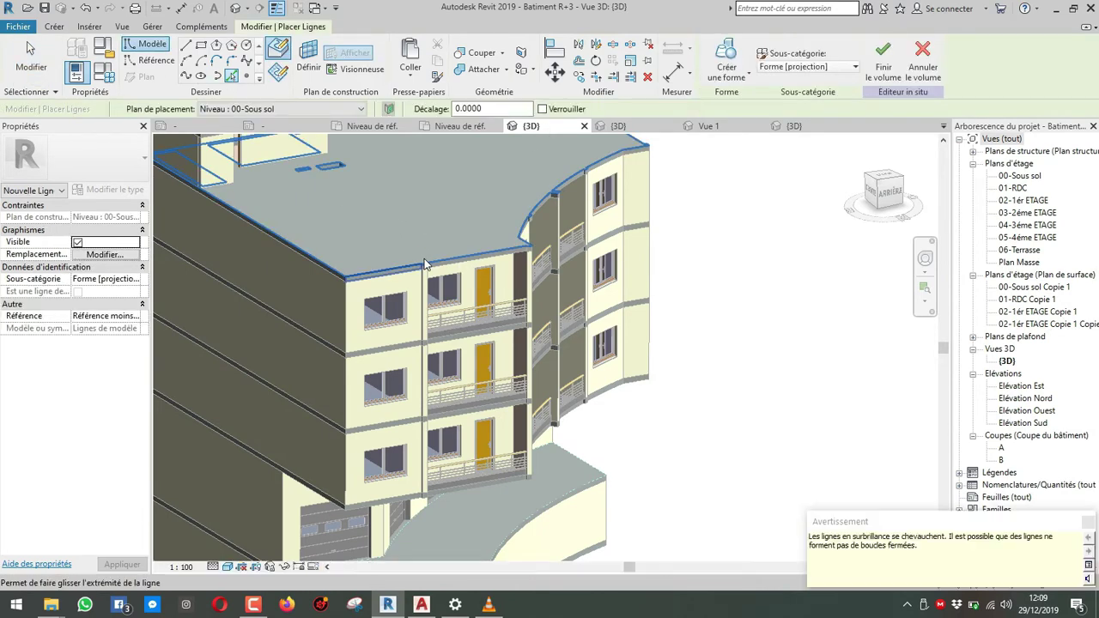
{"action": "scroll", "coordinate": [421, 228], "scroll_direction": "down", "scroll_amount": 1}
{"action": "middle_click_drag", "start_coordinate": [421, 227], "coordinate": [439, 272]}
{"action": "left_click", "coordinate": [736, 77]}
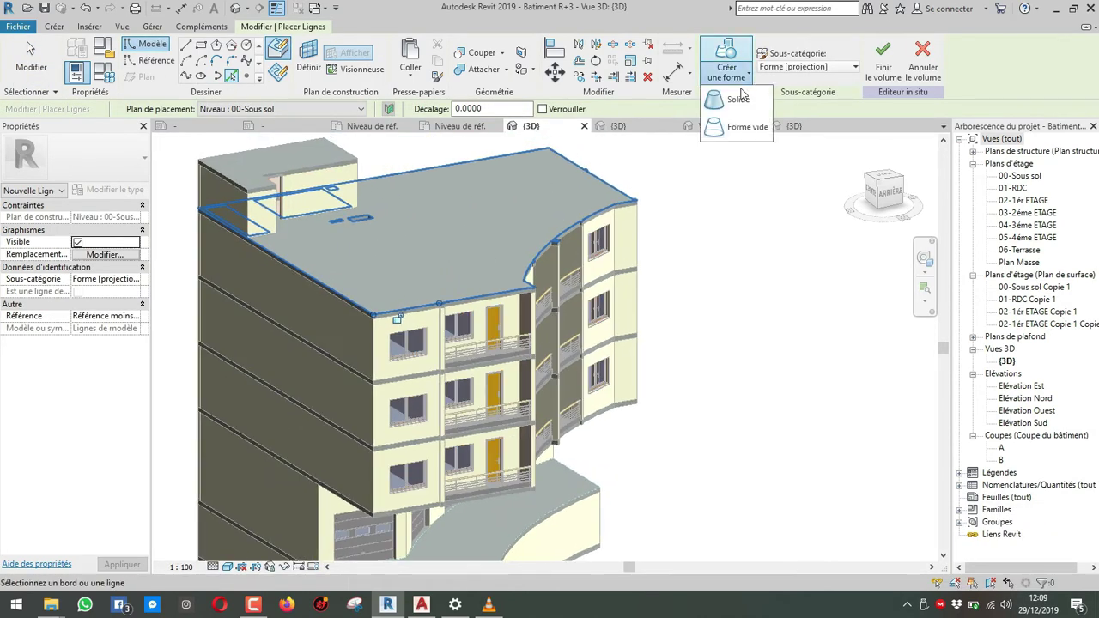
{"action": "left_click", "coordinate": [738, 99]}
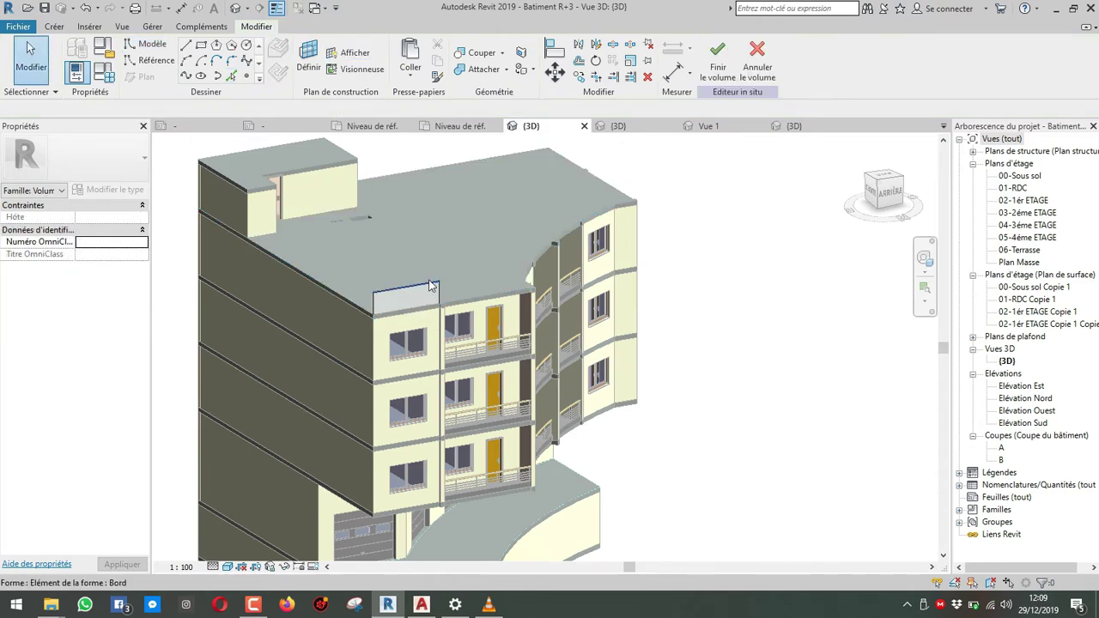
{"action": "middle_click_drag", "start_coordinate": [378, 285], "coordinate": [403, 293], "text": "shift"}
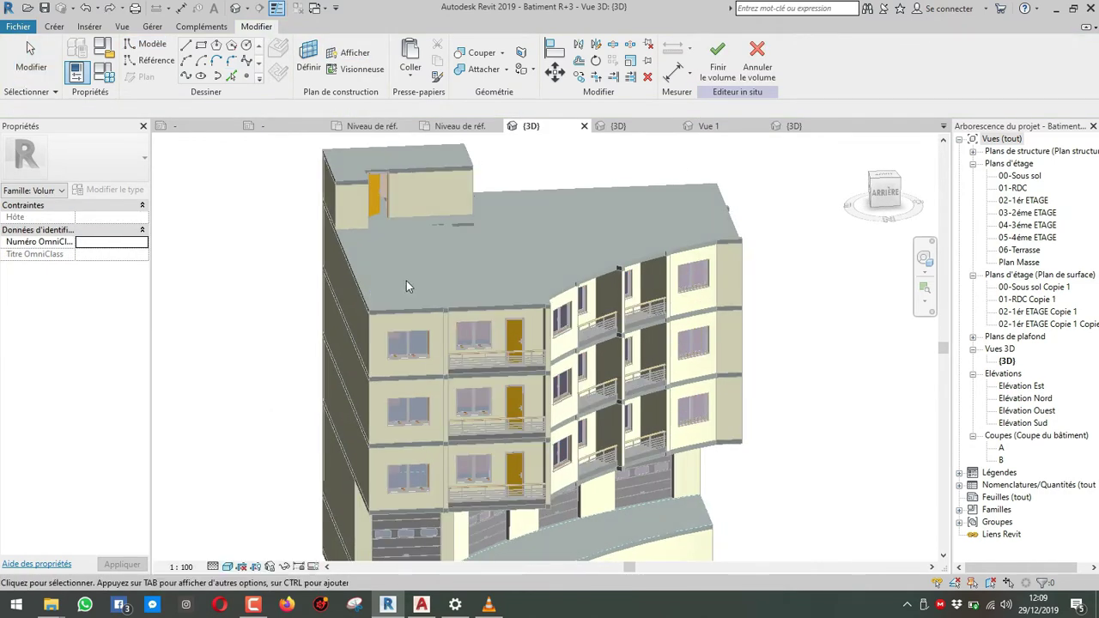
Draw straight model lines along the straight sides of the roof slab in the top view.
{"action": "scroll", "coordinate": [406, 282], "scroll_direction": "up", "scroll_amount": 1}
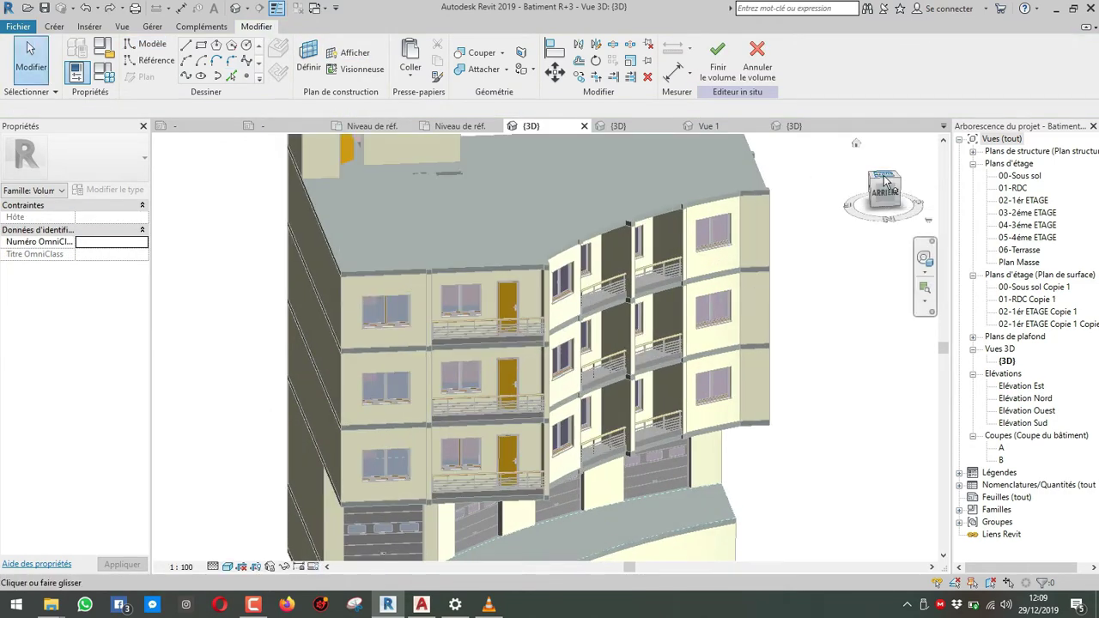
{"action": "left_click", "coordinate": [887, 180]}
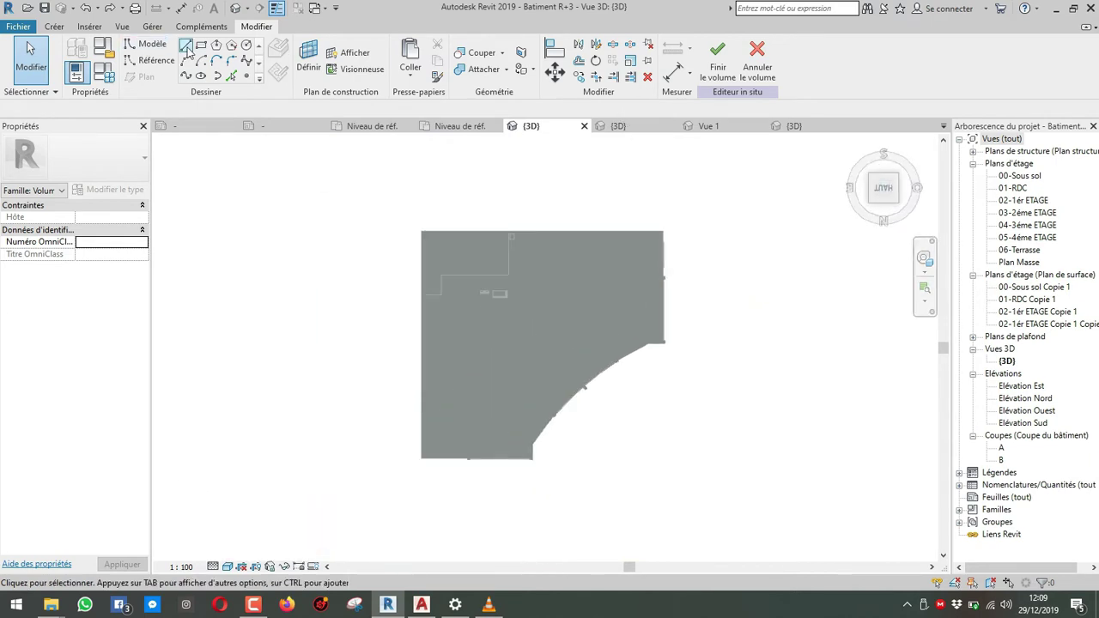
{"action": "left_click", "coordinate": [186, 47]}
{"action": "left_click", "coordinate": [422, 231]}
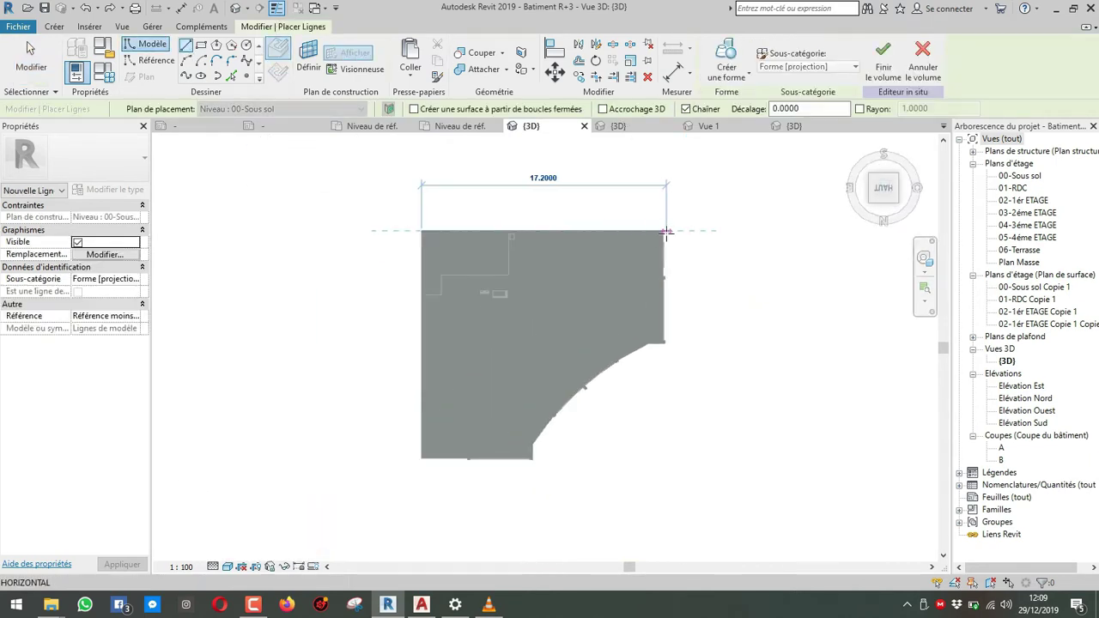
{"action": "scroll", "coordinate": [669, 340], "scroll_direction": "up", "scroll_amount": 5}
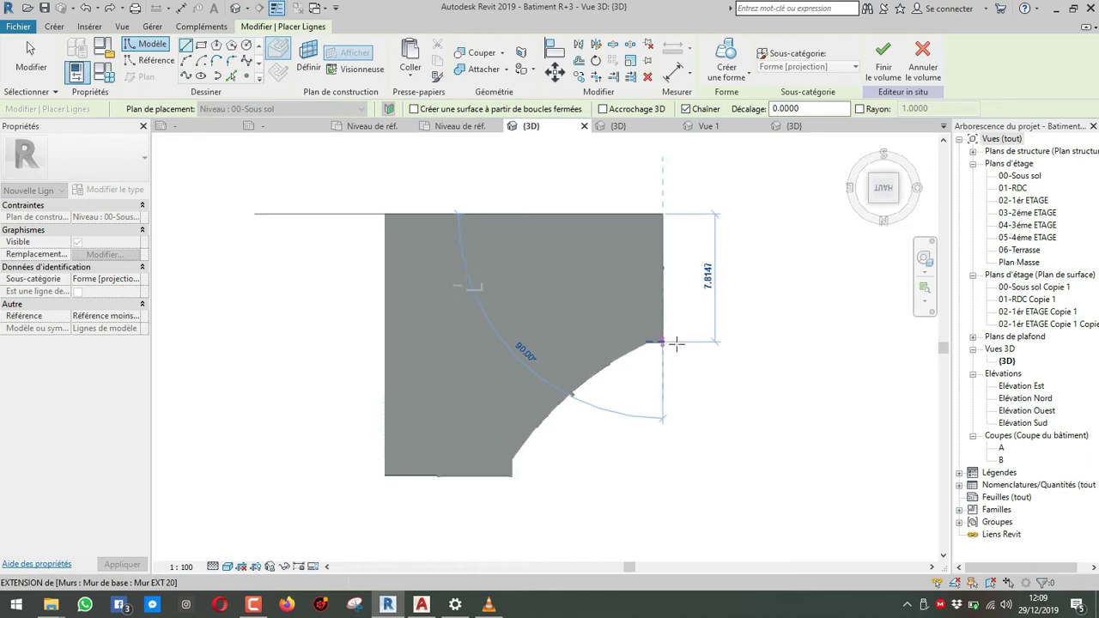
{"action": "left_click", "coordinate": [601, 328]}
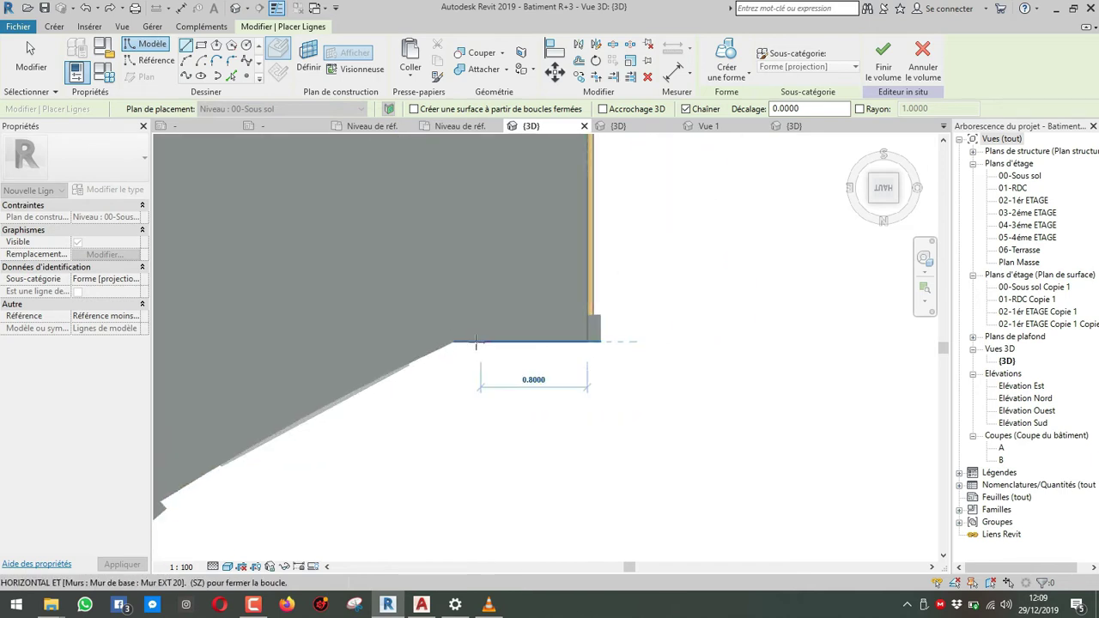
{"action": "middle_click_drag", "start_coordinate": [556, 278], "coordinate": [602, 199]}
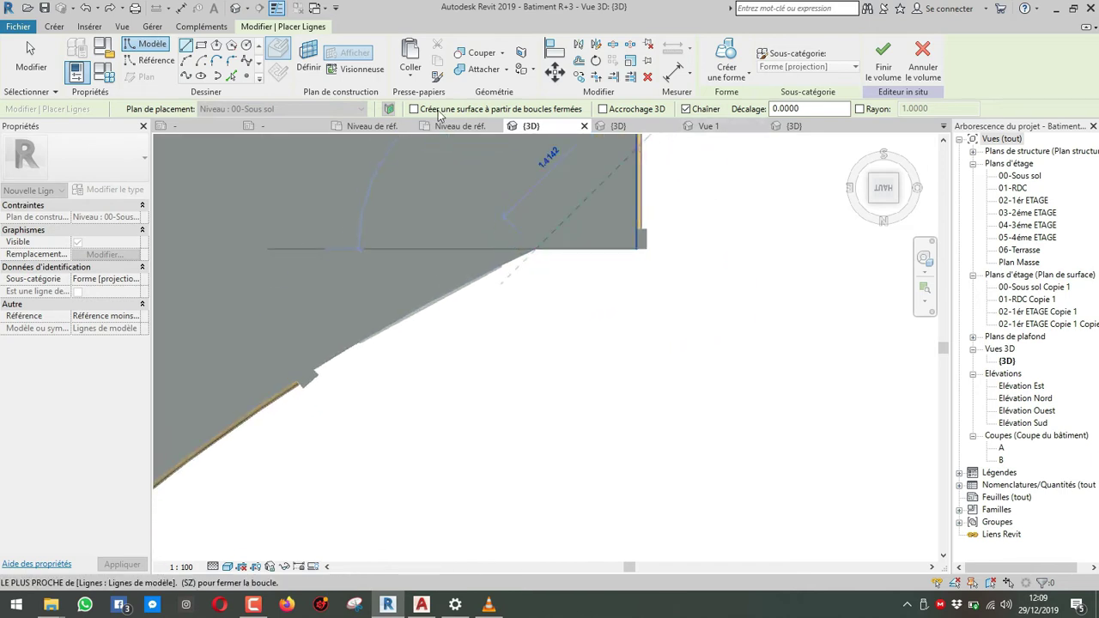
Pick the slab edges along the curved facade as model lines, undoing the wrong pick.
{"action": "left_click", "coordinate": [231, 77]}
{"action": "left_click", "coordinate": [442, 294]}
{"action": "scroll", "coordinate": [563, 252], "scroll_direction": "down", "scroll_amount": 2}
{"action": "middle_click_drag", "start_coordinate": [564, 253], "coordinate": [661, 173]}
{"action": "left_click", "coordinate": [459, 278]}
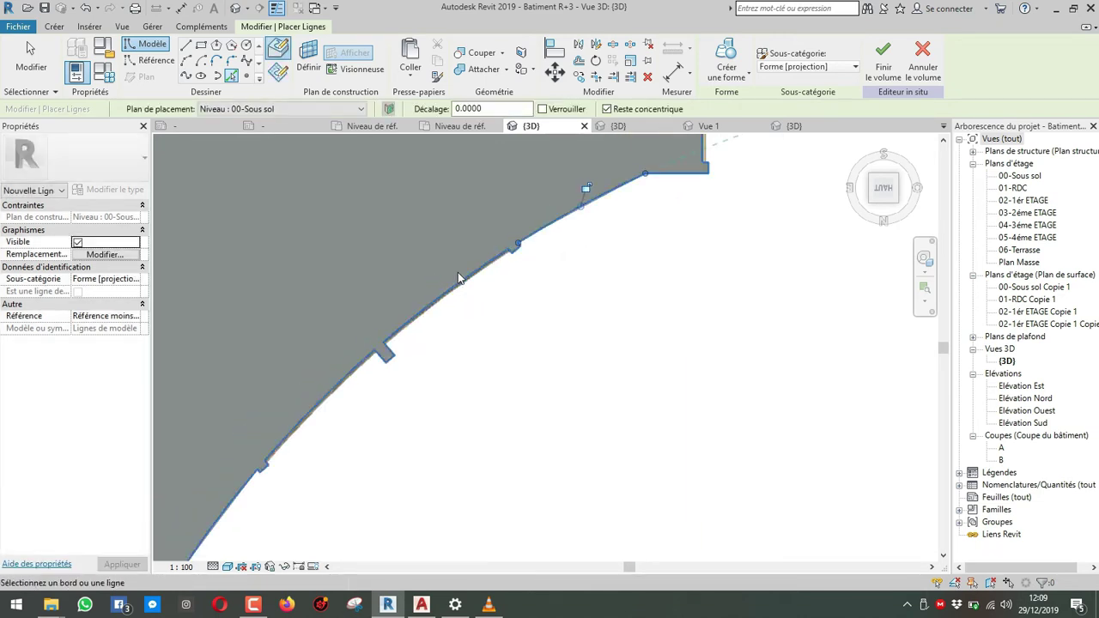
{"action": "key", "text": "ctrl+z"}
{"action": "scroll", "coordinate": [445, 364], "scroll_direction": "down", "scroll_amount": 2}
{"action": "middle_click_drag", "start_coordinate": [473, 361], "coordinate": [614, 311]}
{"action": "scroll", "coordinate": [614, 310], "scroll_direction": "down", "scroll_amount": 1}
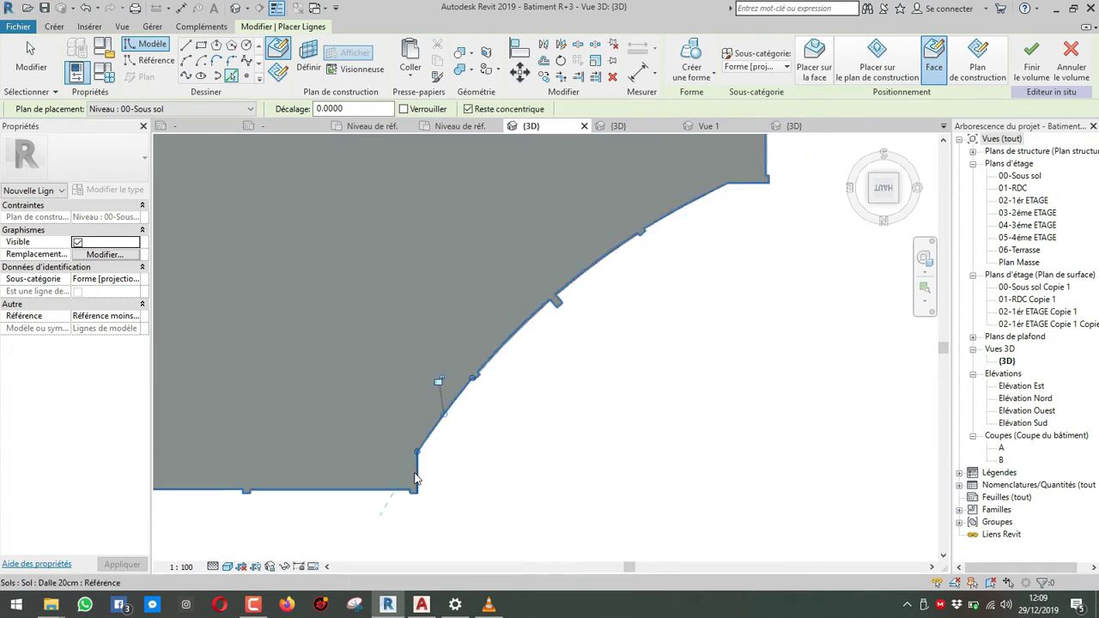
Pick the slab edges around the small corner projection and along the adjoining straight facade.
{"action": "scroll", "coordinate": [417, 488], "scroll_direction": "up", "scroll_amount": 4}
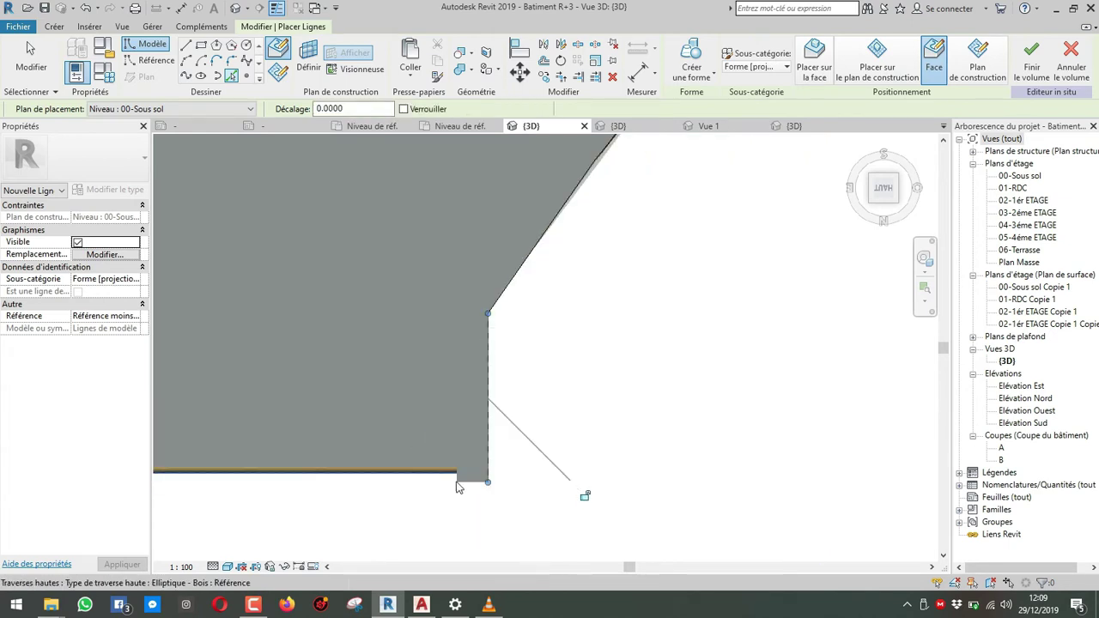
{"action": "scroll", "coordinate": [408, 483], "scroll_direction": "up", "scroll_amount": 4}
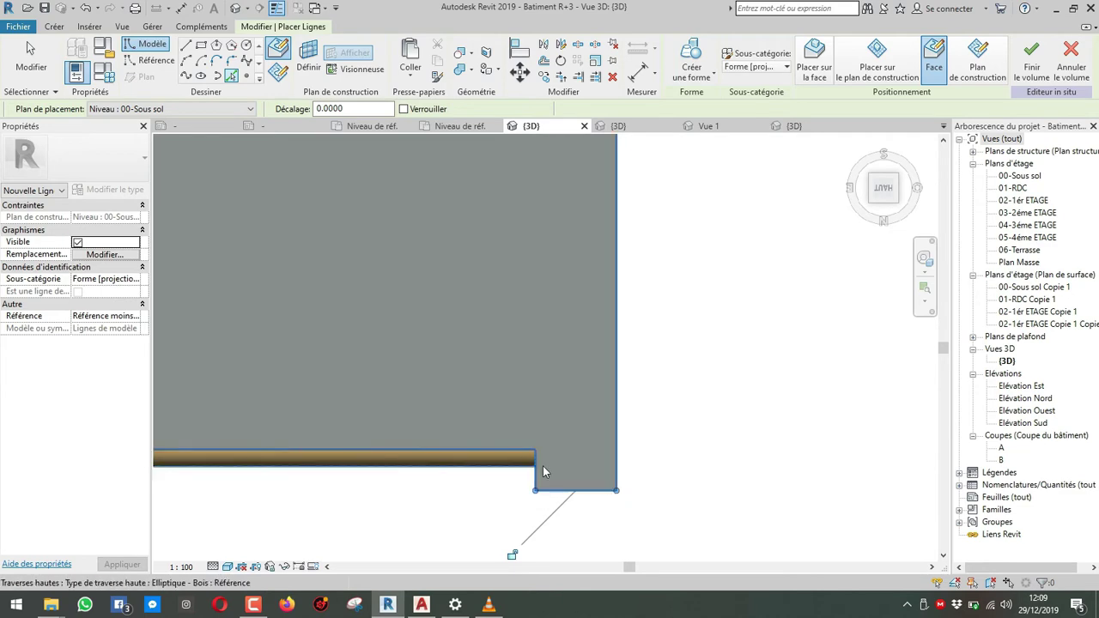
{"action": "scroll", "coordinate": [485, 360], "scroll_direction": "down", "scroll_amount": 4}
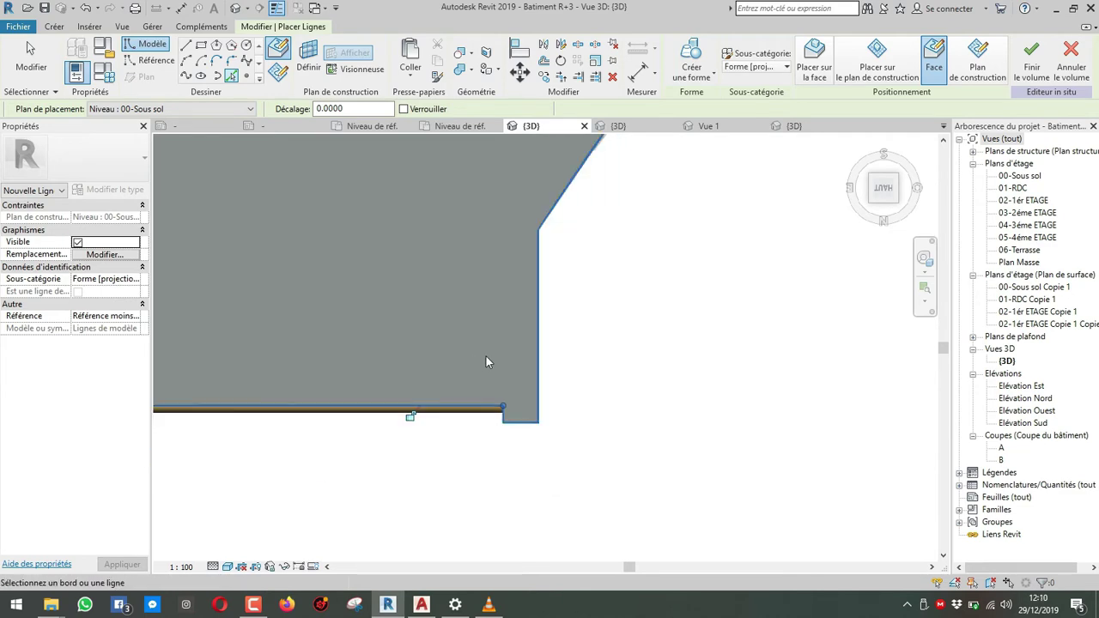
{"action": "scroll", "coordinate": [455, 362], "scroll_direction": "down", "scroll_amount": 4}
{"action": "middle_click_drag", "start_coordinate": [455, 363], "coordinate": [880, 424]}
{"action": "scroll", "coordinate": [581, 458], "scroll_direction": "up", "scroll_amount": 5}
{"action": "middle_click_drag", "start_coordinate": [581, 457], "coordinate": [403, 435]}
{"action": "scroll", "coordinate": [502, 416], "scroll_direction": "down", "scroll_amount": 3}
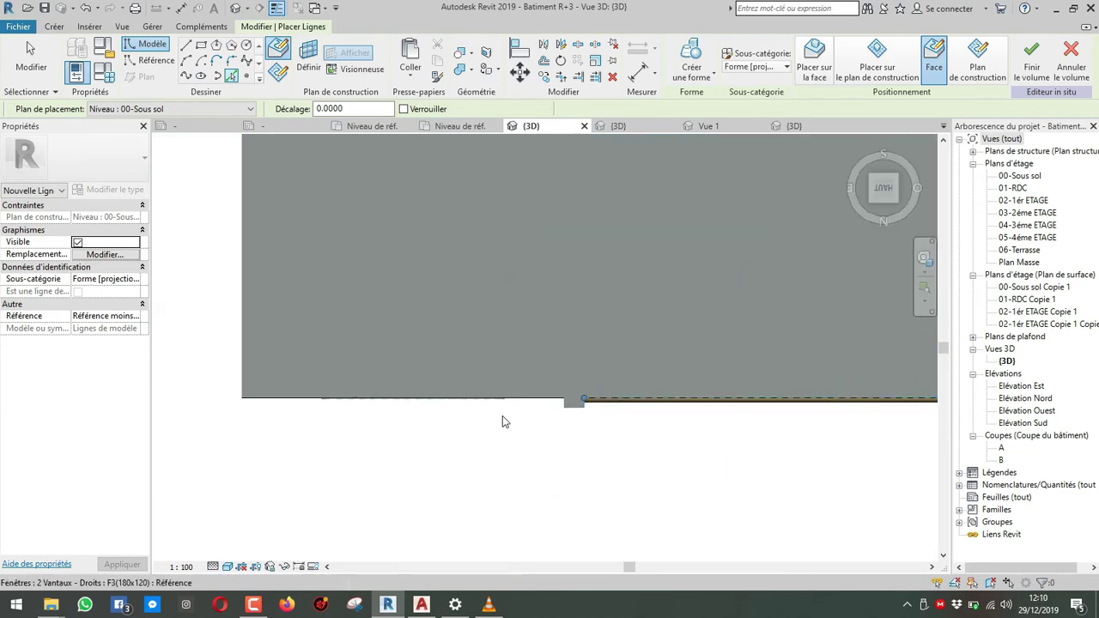
Leave line picking, window-select the whole building with the mass lines in 3D, and clear the selection.
{"action": "middle_click_drag", "start_coordinate": [502, 415], "coordinate": [588, 340], "text": "shift"}
{"action": "scroll", "coordinate": [570, 417], "scroll_direction": "down", "scroll_amount": 2}
{"action": "middle_click_drag", "start_coordinate": [570, 418], "coordinate": [566, 369], "text": "shift"}
{"action": "key", "text": "Escape"}
{"action": "scroll", "coordinate": [644, 429], "scroll_direction": "down", "scroll_amount": 3}
{"action": "middle_click_drag", "start_coordinate": [645, 429], "coordinate": [508, 401]}
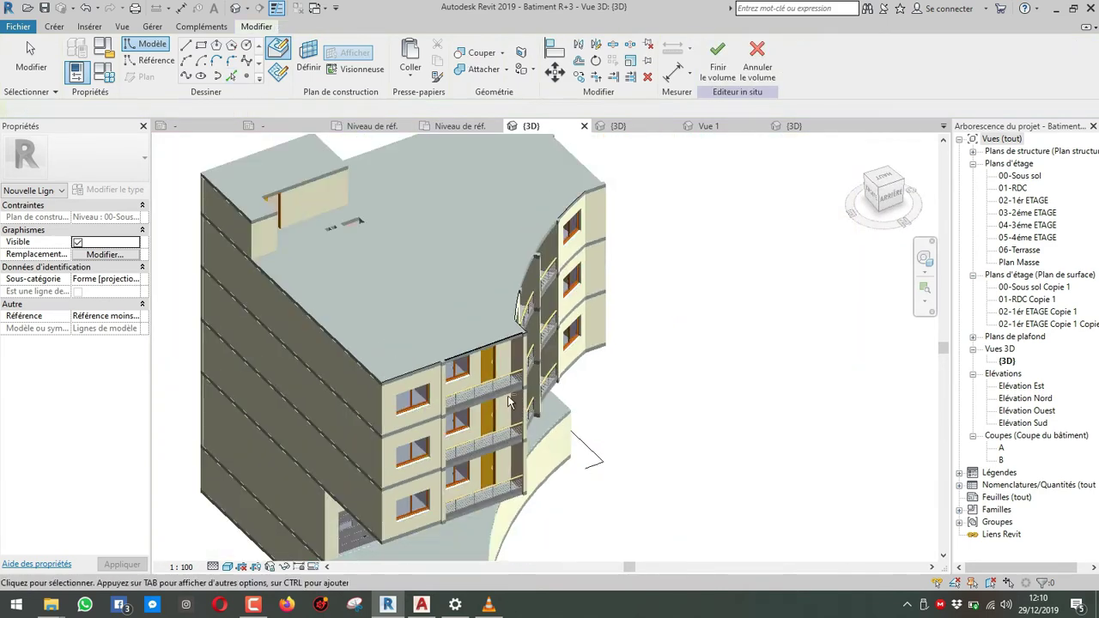
{"action": "key", "text": "Escape"}
{"action": "scroll", "coordinate": [508, 402], "scroll_direction": "down", "scroll_amount": 3}
{"action": "left_click_drag", "start_coordinate": [249, 417], "coordinate": [677, 184]}
{"action": "left_click", "coordinate": [667, 194]}
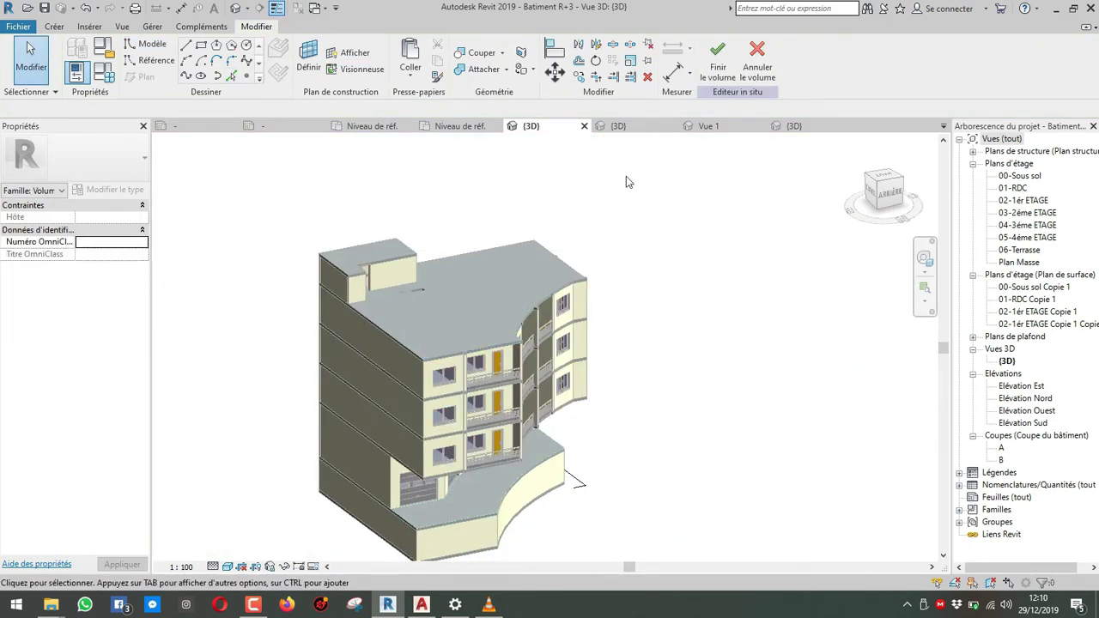
Cancel the in-place mass and discard its changes.
{"action": "left_click", "coordinate": [756, 61]}
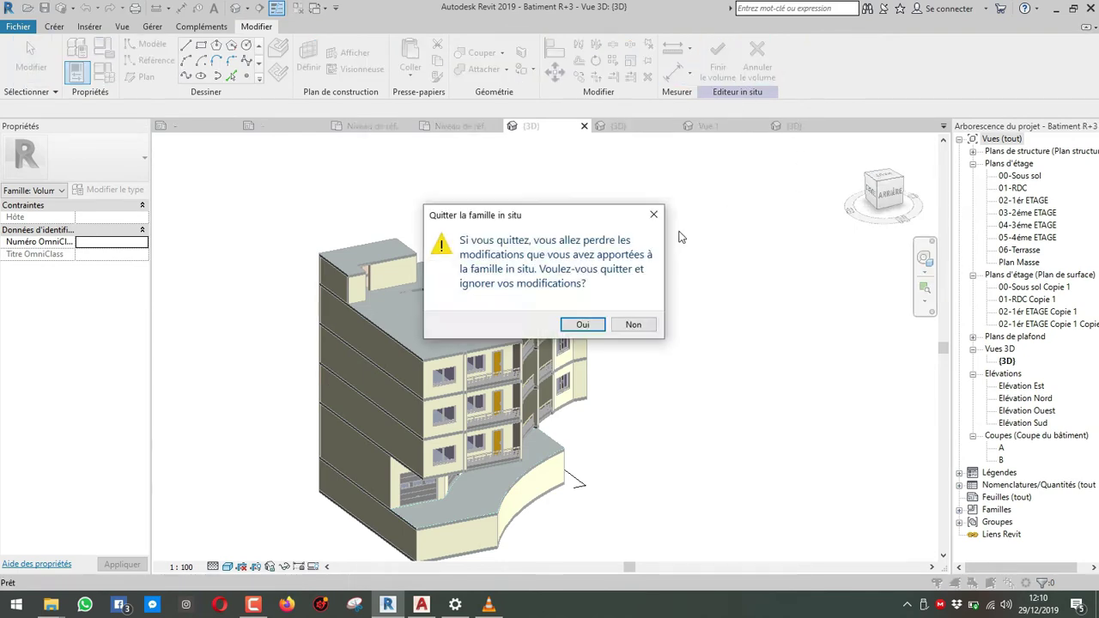
{"action": "left_click", "coordinate": [633, 324]}
{"action": "left_click", "coordinate": [756, 64]}
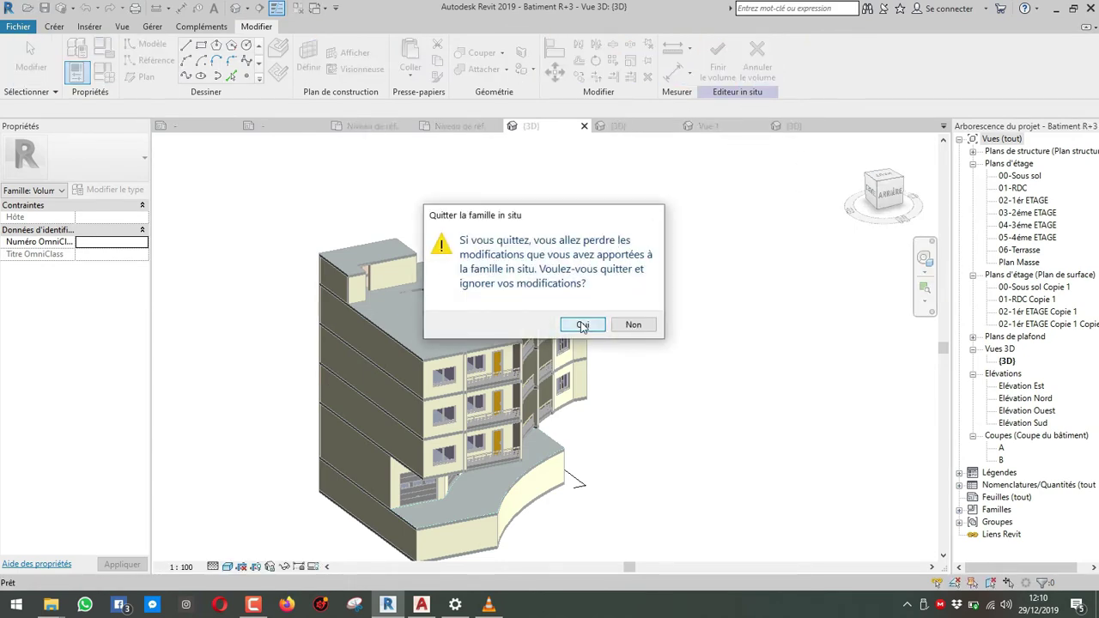
{"action": "left_click", "coordinate": [582, 326]}
Copy the boundary sketch lines of the Dalle 20cm roof slab to the clipboard and cancel the boundary edit.
{"action": "scroll", "coordinate": [550, 324], "scroll_direction": "down", "scroll_amount": 3}
{"action": "middle_click_drag", "start_coordinate": [540, 331], "coordinate": [467, 343], "text": "shift"}
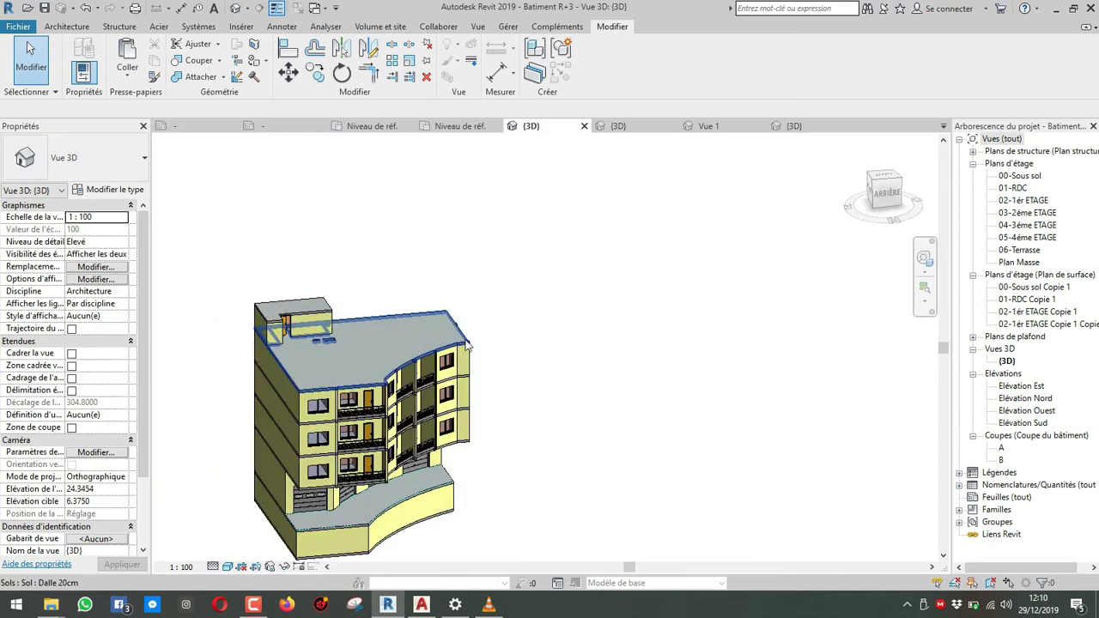
{"action": "left_click", "coordinate": [468, 343]}
{"action": "double_click", "coordinate": [456, 348]}
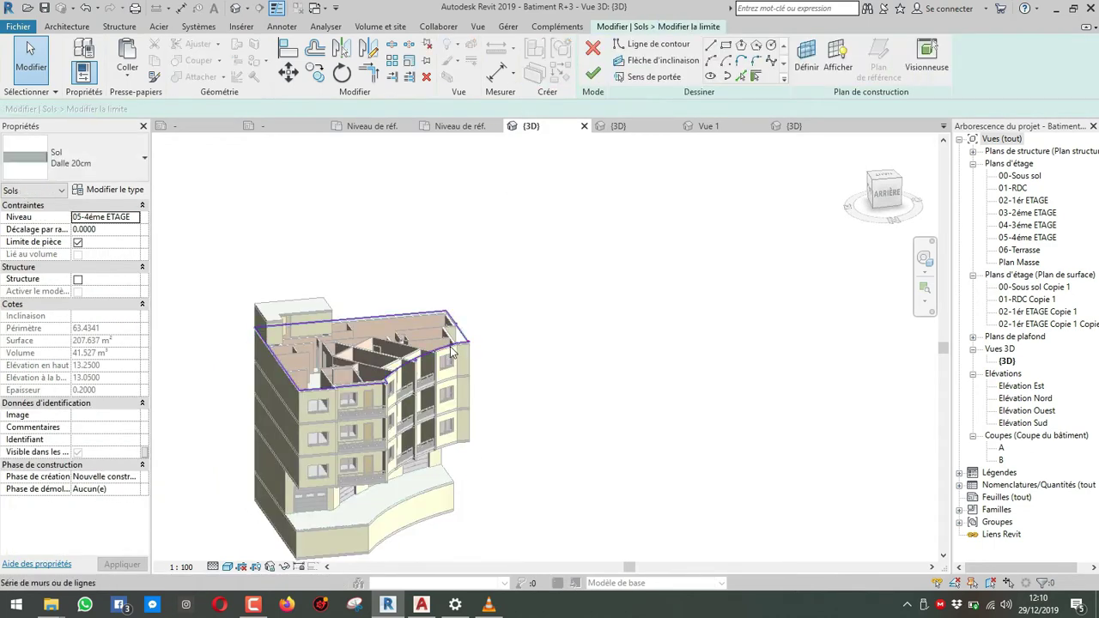
{"action": "left_click", "coordinate": [451, 346]}
{"action": "left_click", "coordinate": [156, 62]}
{"action": "left_click", "coordinate": [593, 49]}
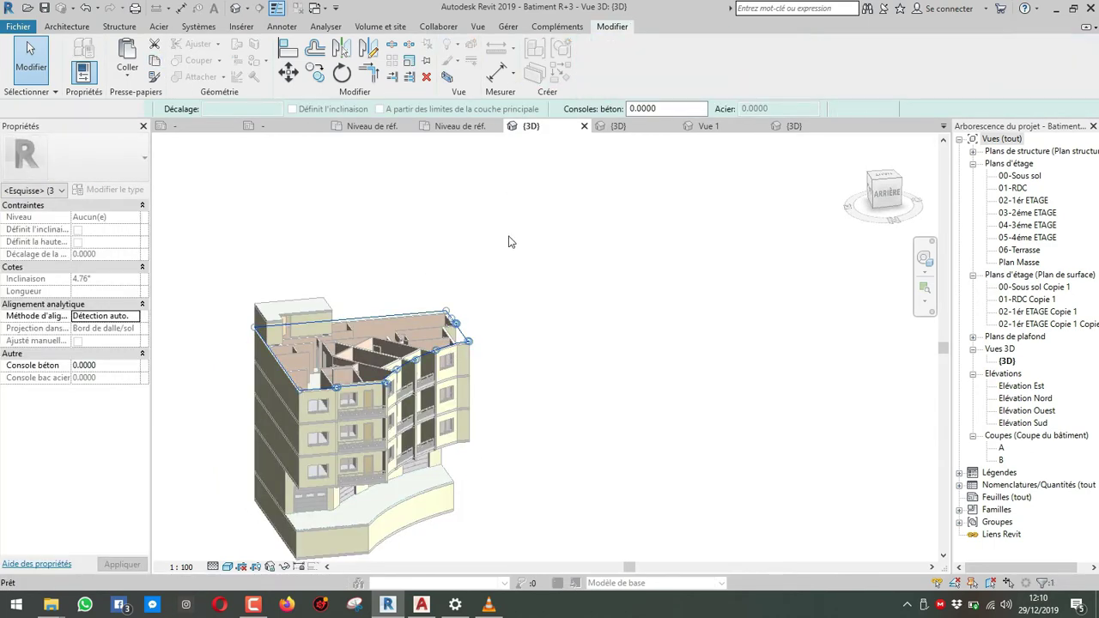
Start a new in-place mass with its default name and view the building from the top.
{"action": "left_click", "coordinate": [67, 27]}
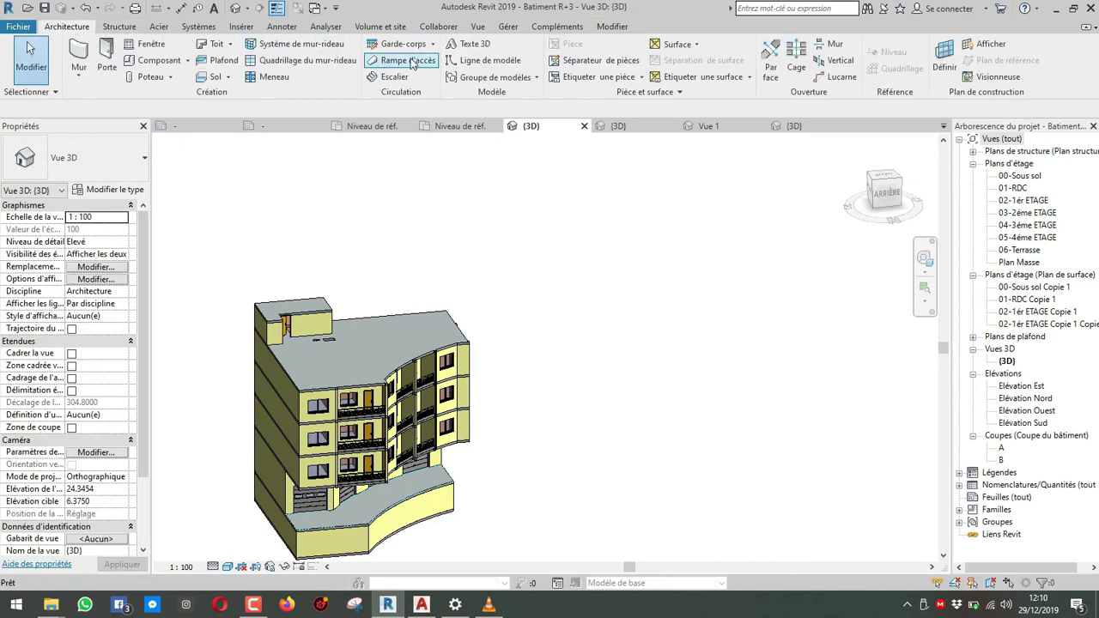
{"action": "left_click", "coordinate": [475, 28]}
{"action": "left_click", "coordinate": [380, 26]}
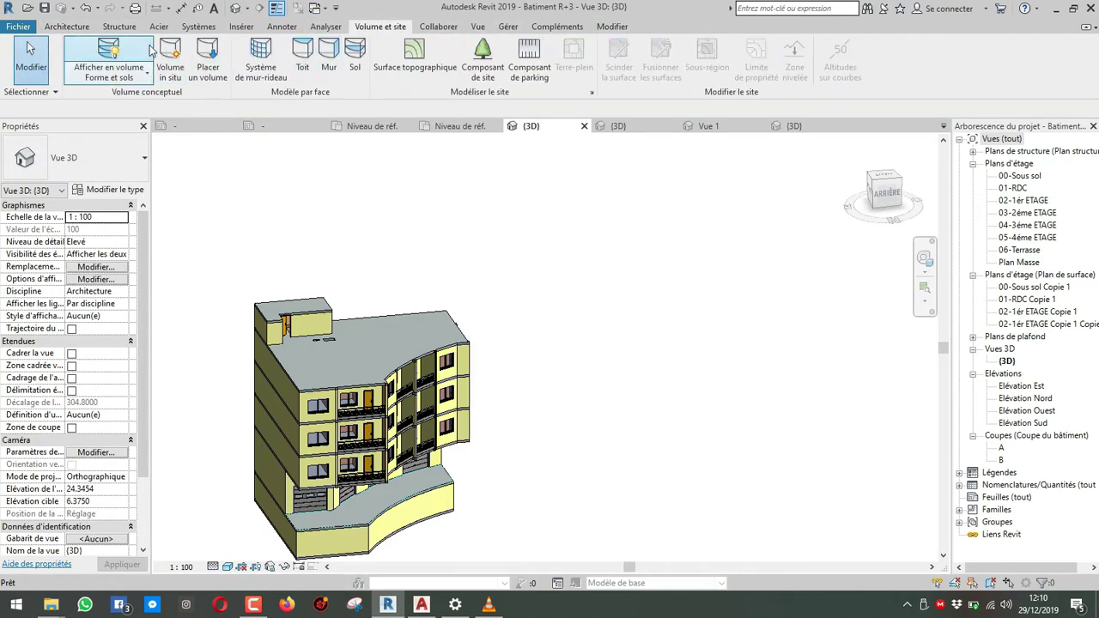
{"action": "left_click", "coordinate": [170, 60]}
{"action": "left_click", "coordinate": [565, 327]}
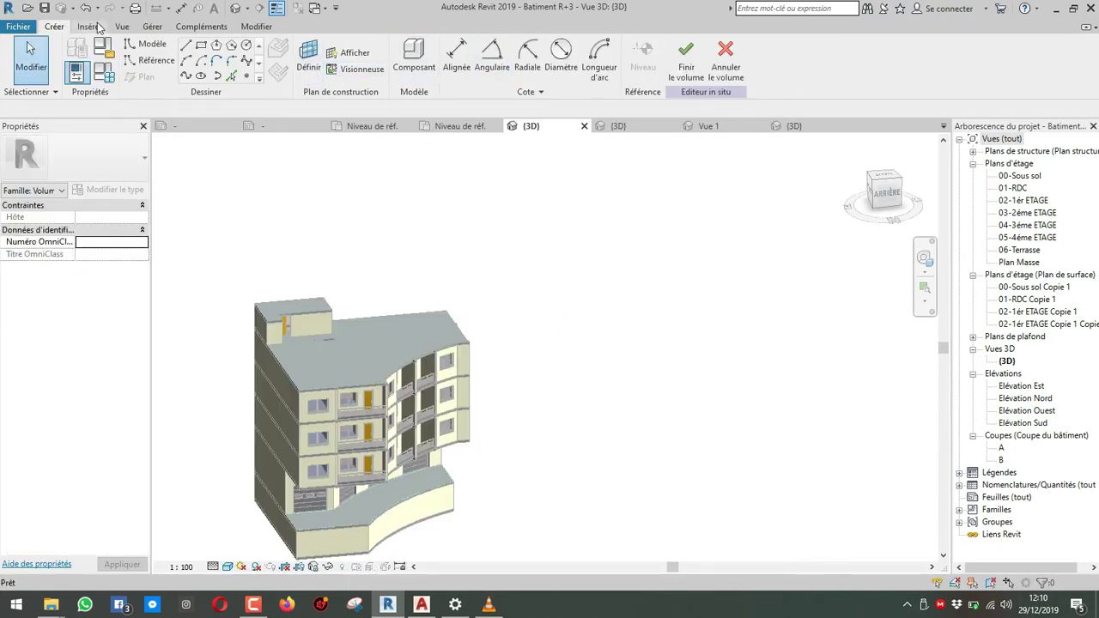
{"action": "left_click", "coordinate": [889, 181]}
{"action": "left_click", "coordinate": [262, 28]}
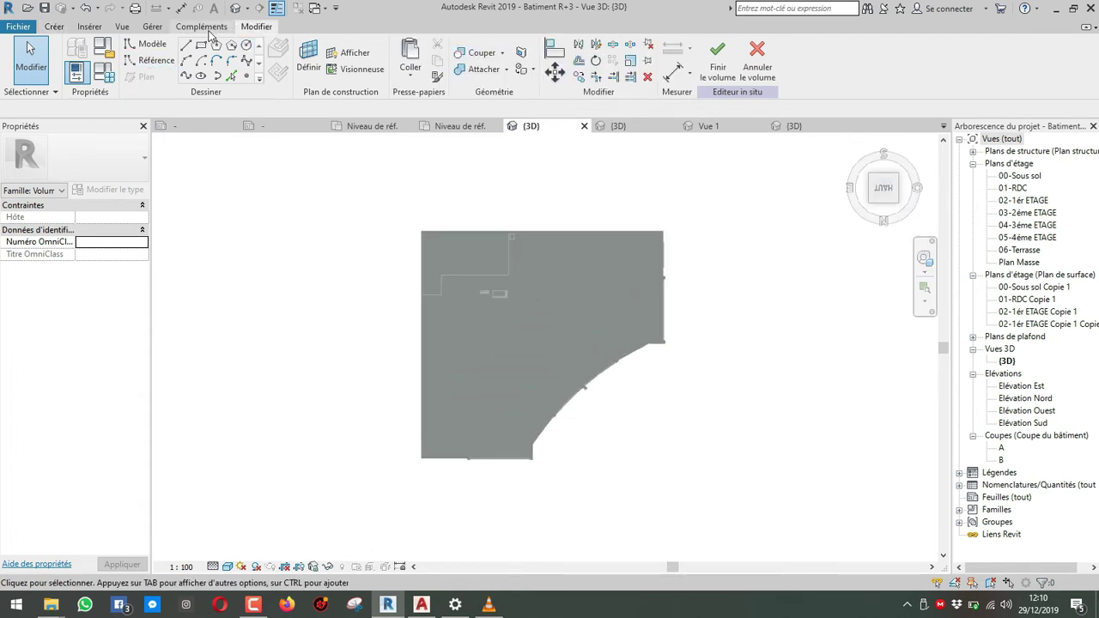
{"action": "left_click", "coordinate": [203, 27]}
{"action": "left_click", "coordinate": [54, 26]}
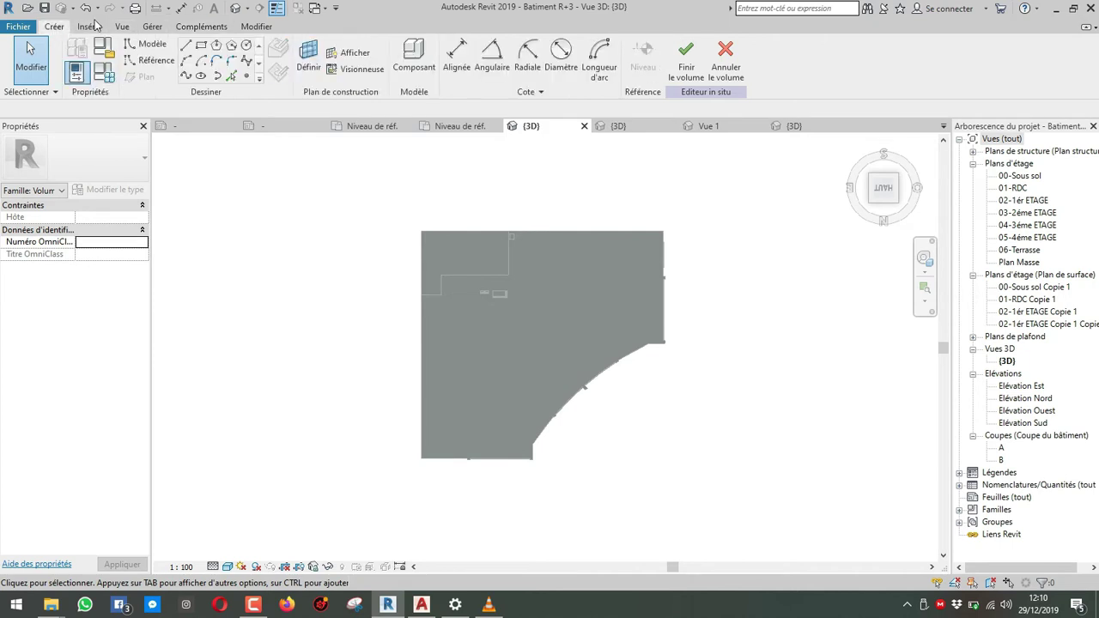
{"action": "left_click", "coordinate": [100, 33]}
{"action": "left_click", "coordinate": [123, 26]}
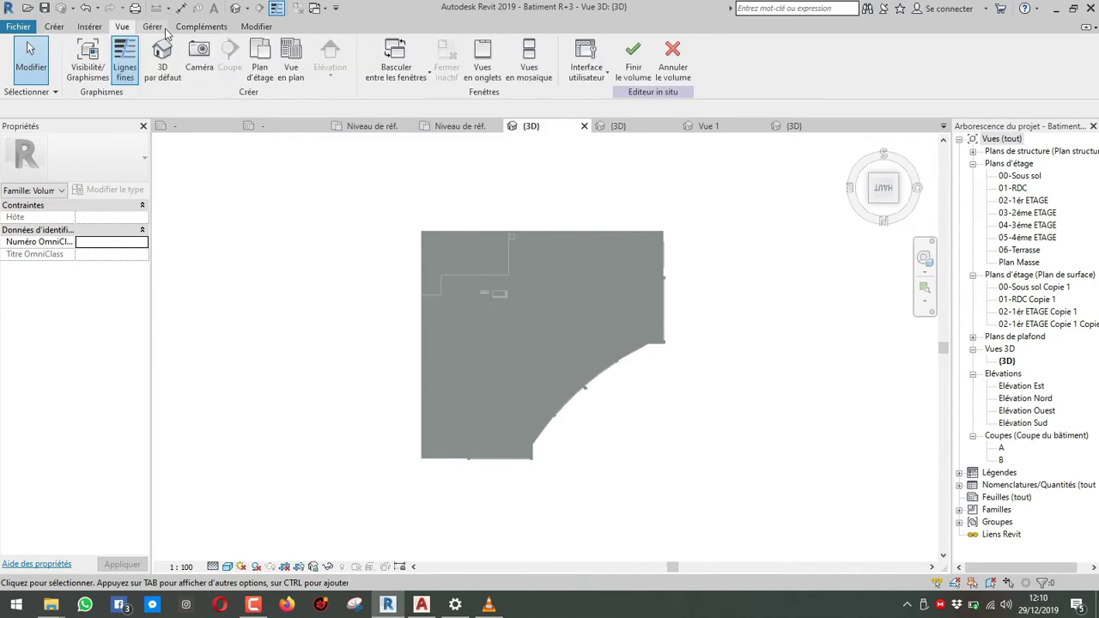
{"action": "left_click", "coordinate": [159, 29]}
{"action": "left_click", "coordinate": [205, 29]}
{"action": "left_click", "coordinate": [253, 31]}
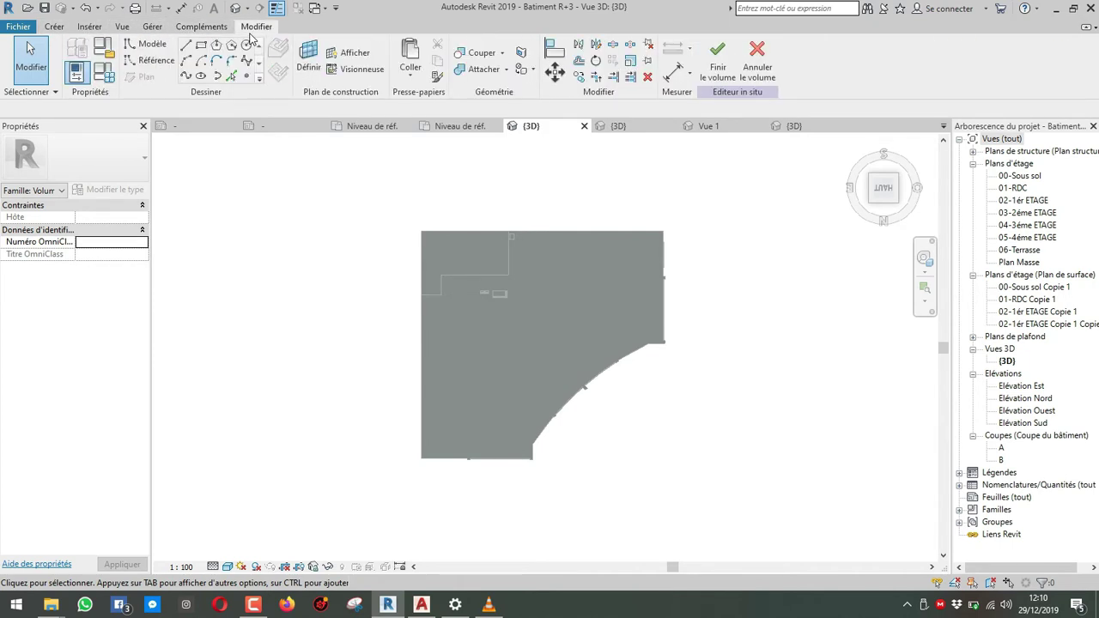
Try to paste the copied slab outline into the mass aligned to a selected level, and cancel the operation.
{"action": "left_click", "coordinate": [423, 83]}
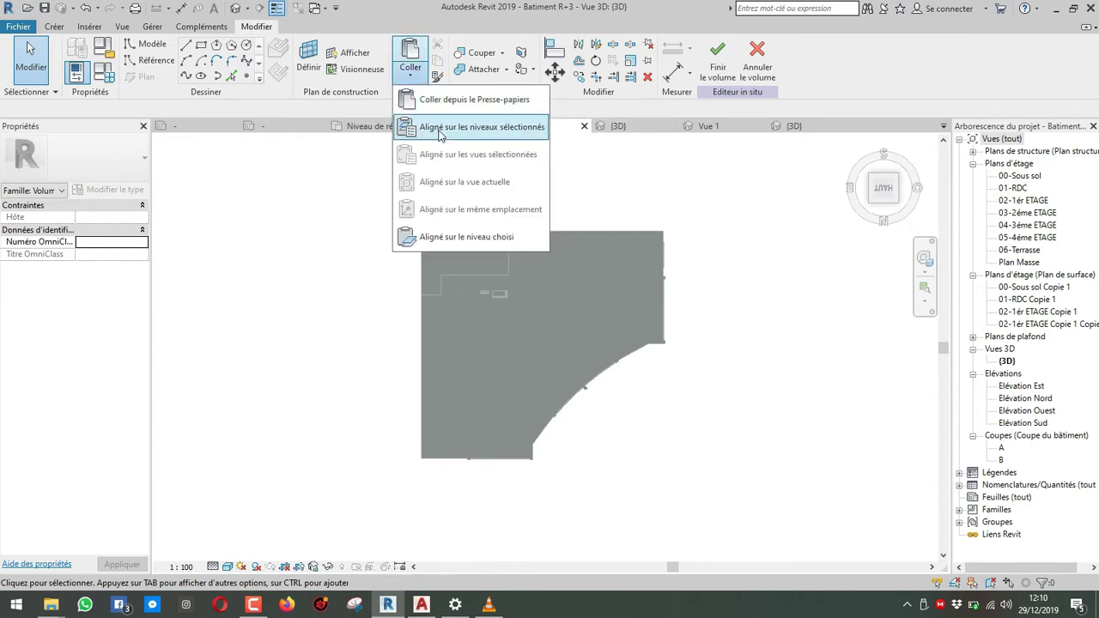
{"action": "left_click", "coordinate": [460, 127]}
{"action": "left_click", "coordinate": [535, 392]}
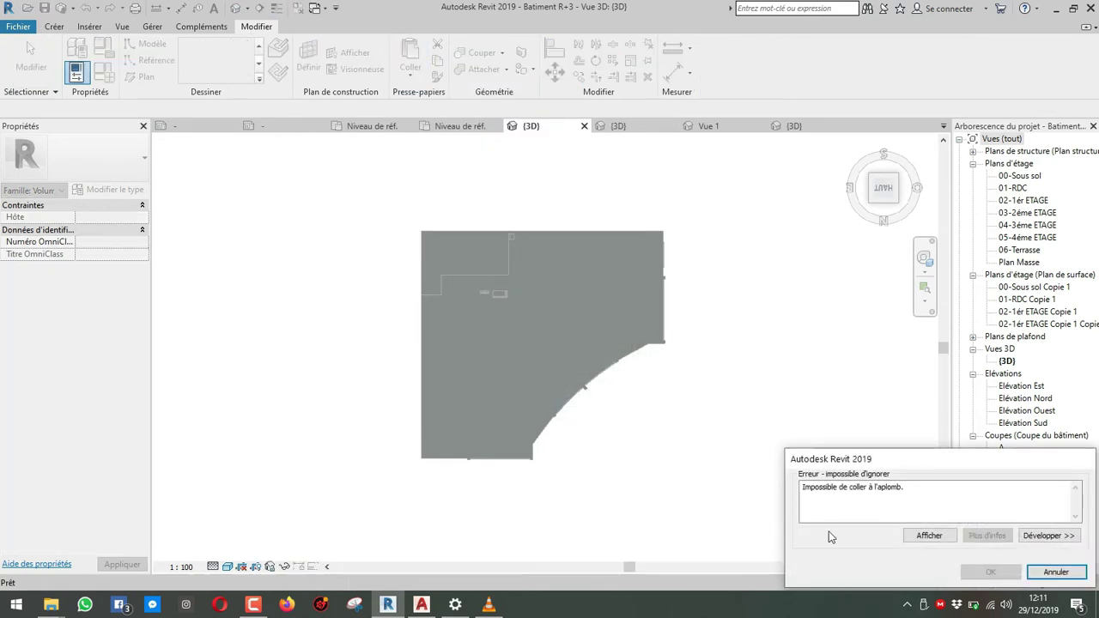
{"action": "left_click", "coordinate": [1057, 572]}
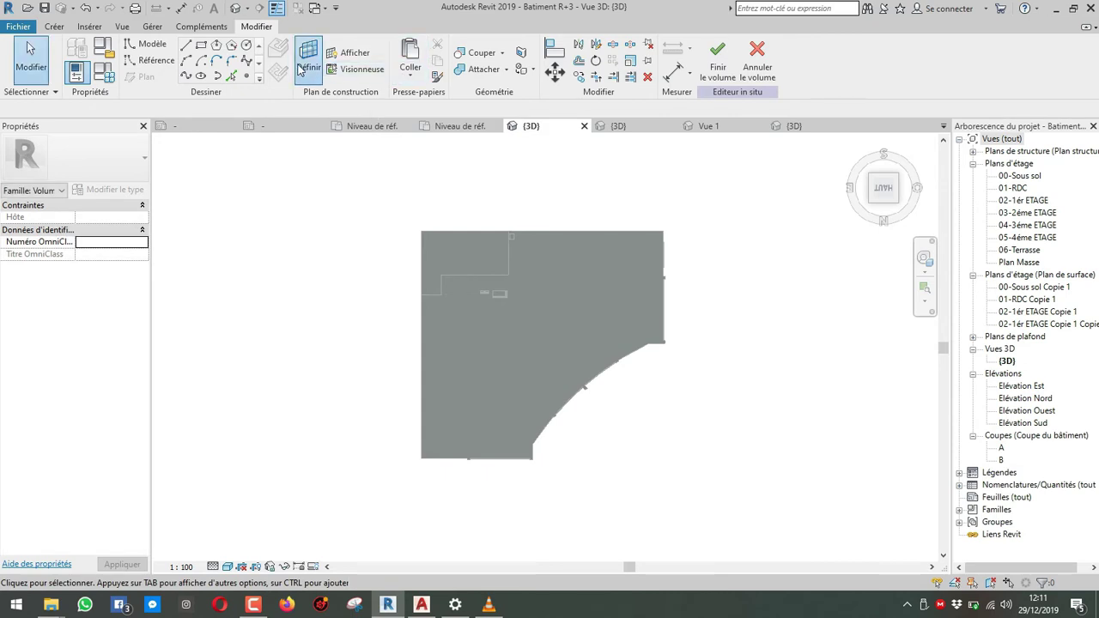
Try to paste the copied slab outline directly from the clipboard into the mass, and cancel the operation.
{"action": "left_click", "coordinate": [410, 78]}
{"action": "left_click", "coordinate": [438, 133]}
{"action": "key", "text": "Escape"}
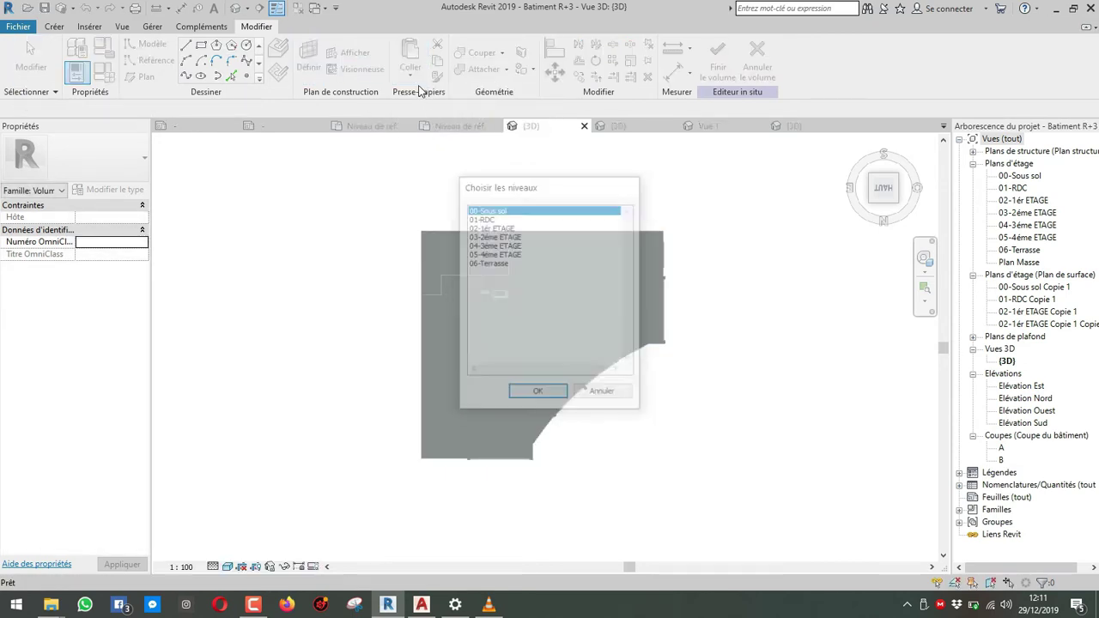
{"action": "left_click", "coordinate": [414, 75]}
{"action": "left_click", "coordinate": [438, 100]}
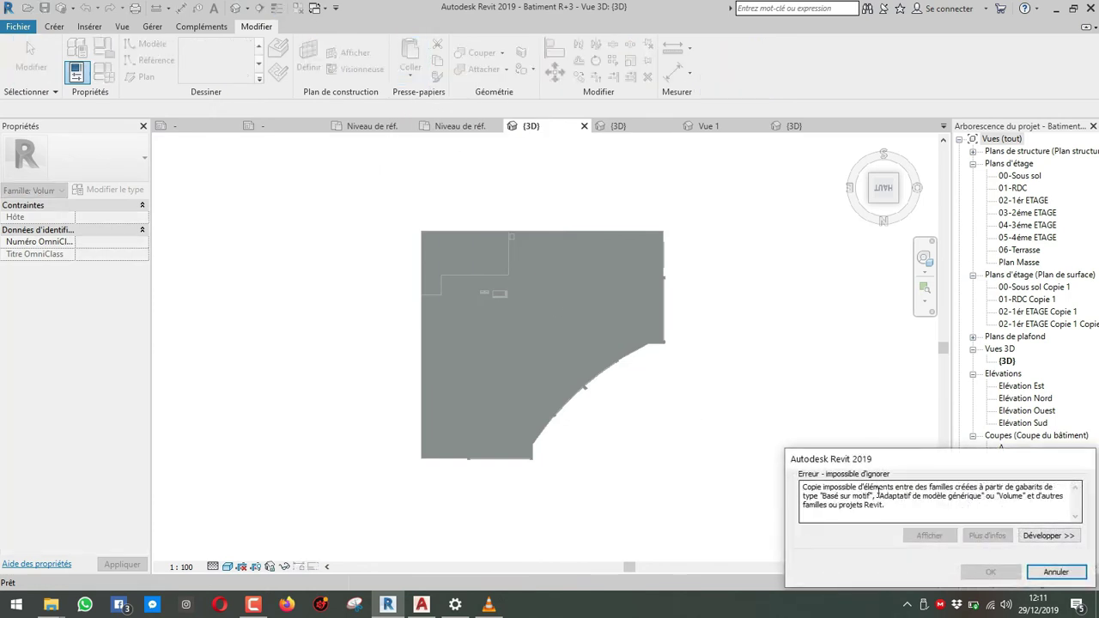
{"action": "key", "text": "Escape"}
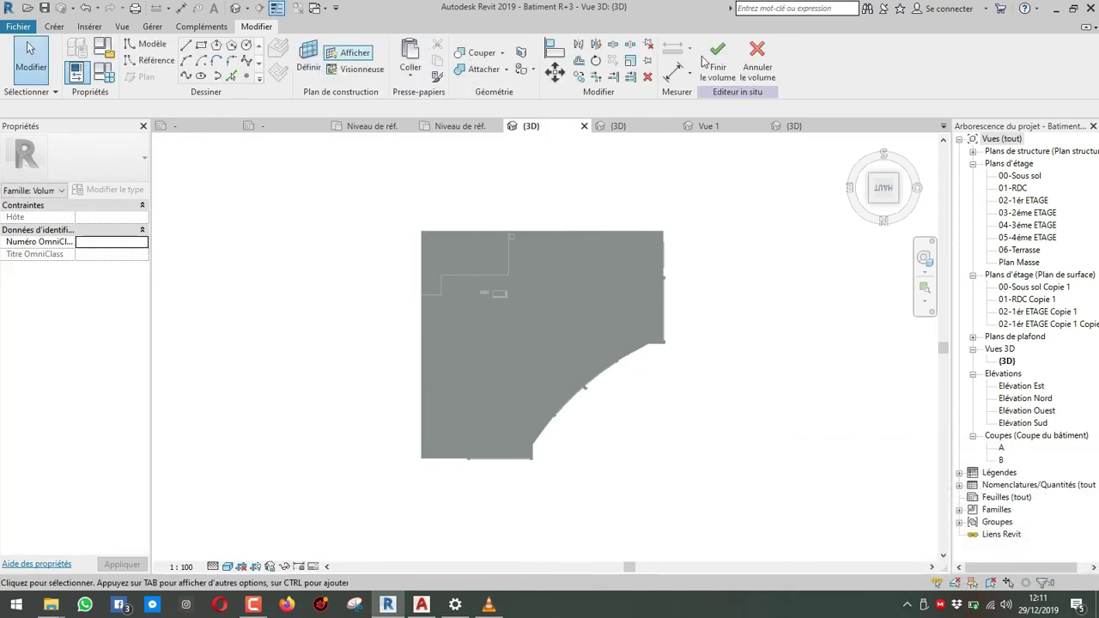
Pick model lines offset 0.2 outward from the Dalle 20cm slab's curved edge and the short edges at both ends of it.
{"action": "left_click", "coordinate": [579, 61]}
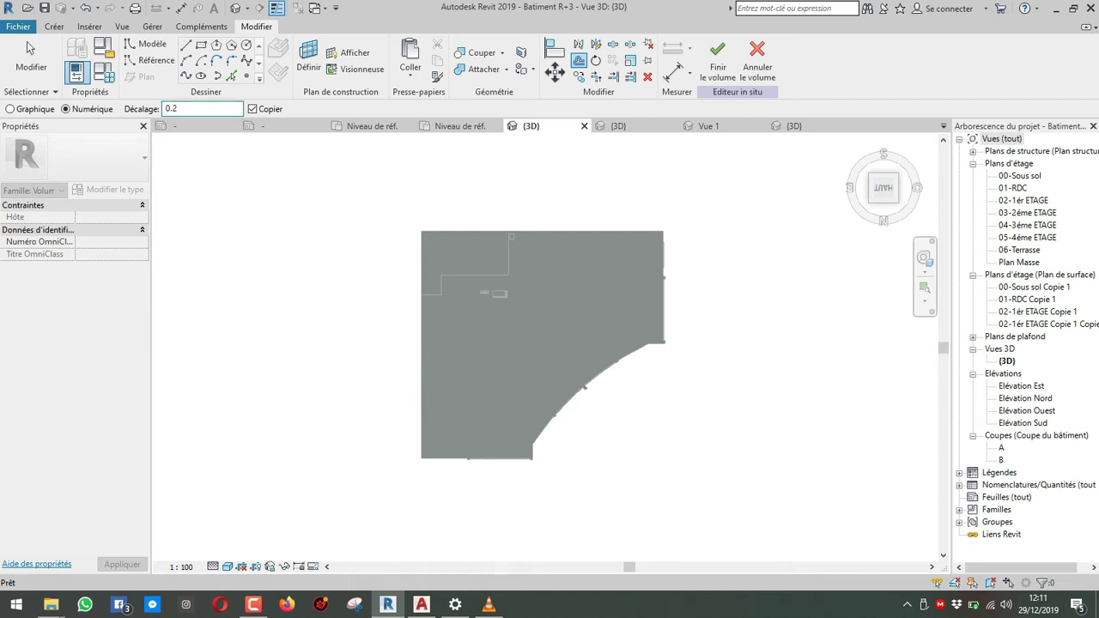
{"action": "key", "text": "Return"}
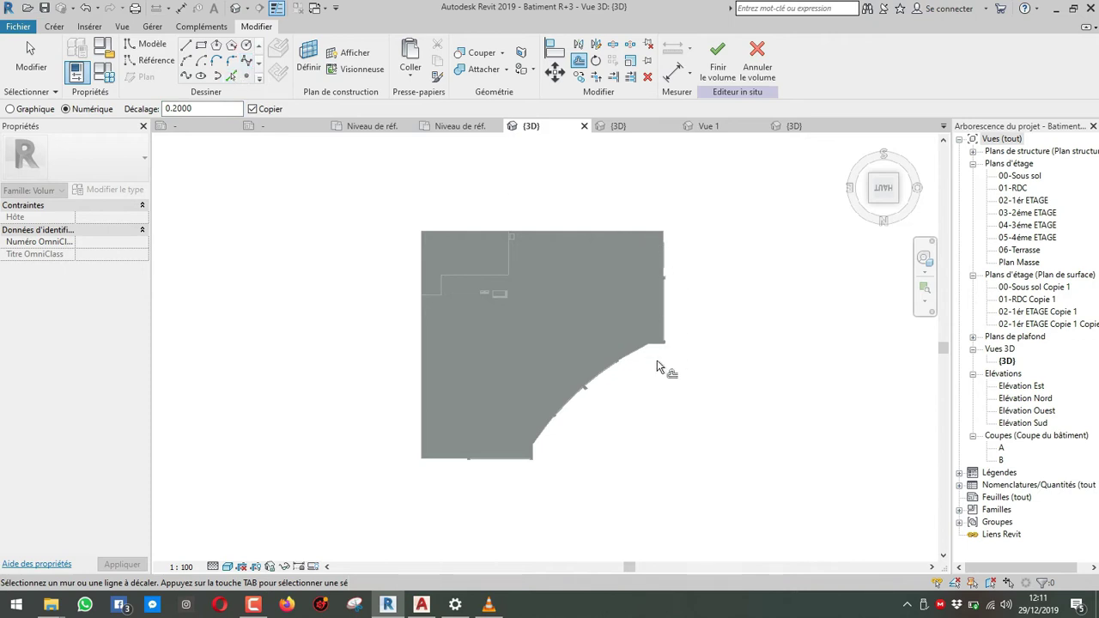
{"action": "scroll", "coordinate": [656, 366], "scroll_direction": "up", "scroll_amount": 3}
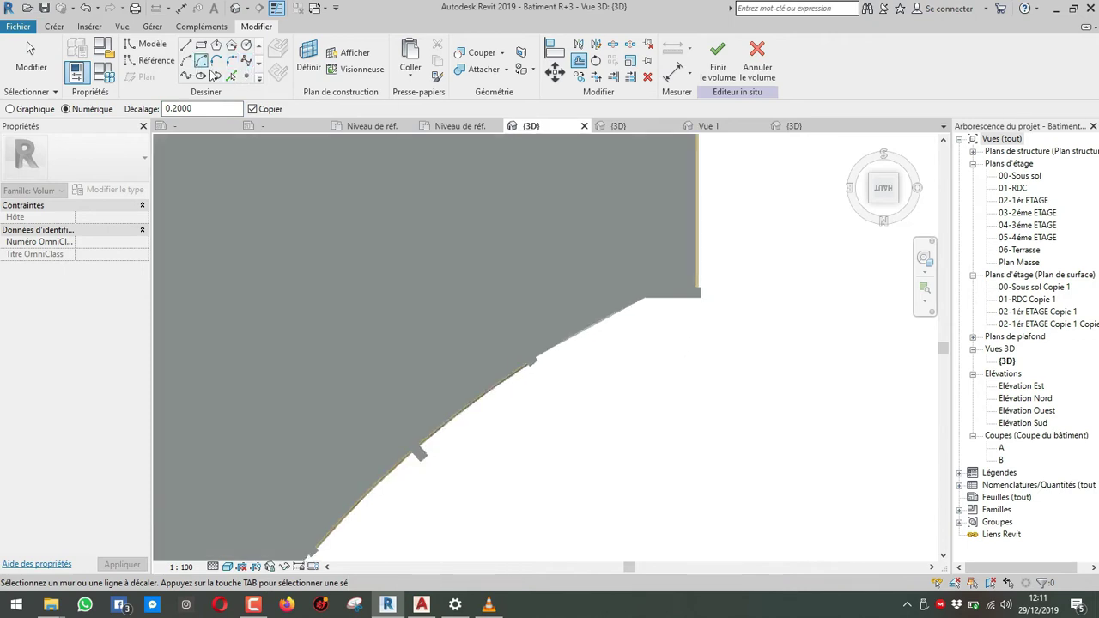
{"action": "left_click", "coordinate": [230, 76]}
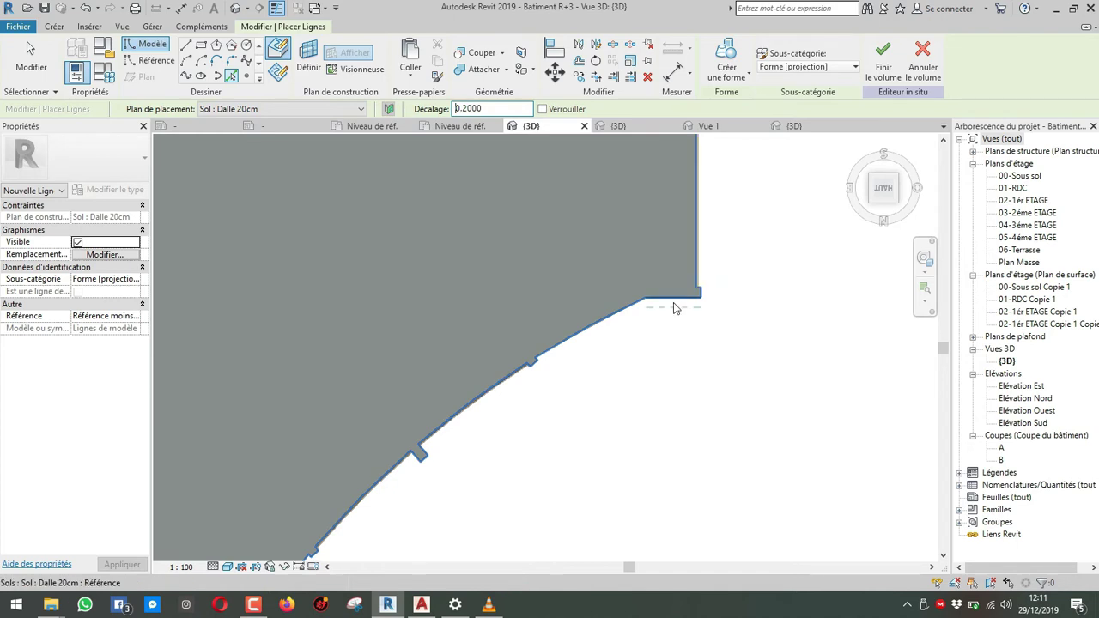
{"action": "left_click", "coordinate": [505, 382]}
{"action": "middle_click_drag", "start_coordinate": [499, 436], "coordinate": [555, 292]}
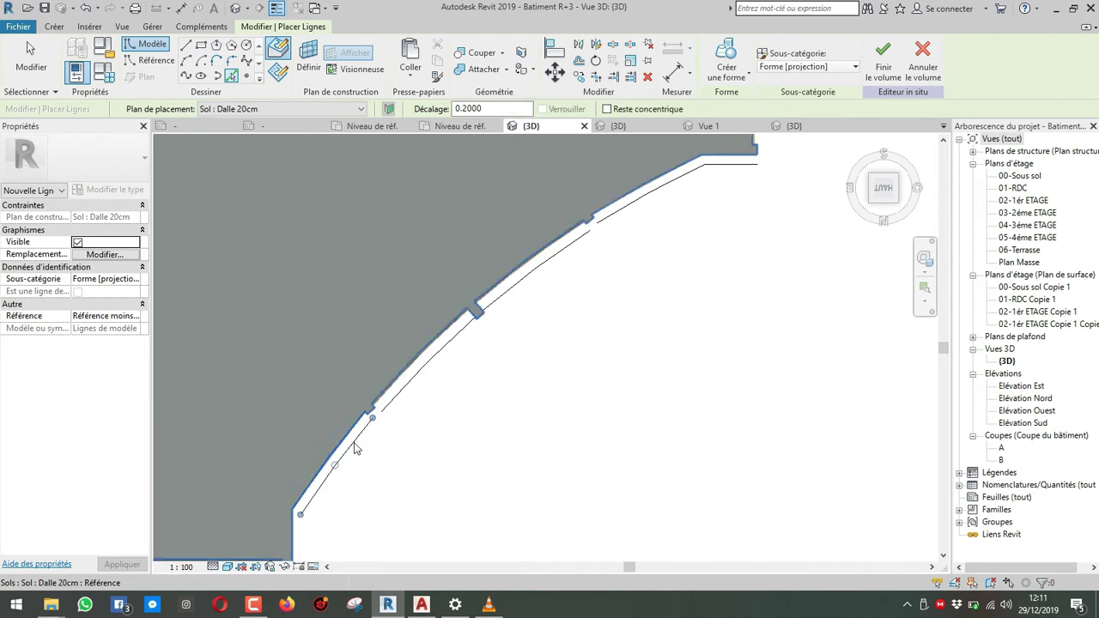
{"action": "middle_click_drag", "start_coordinate": [353, 448], "coordinate": [475, 302]}
{"action": "left_click", "coordinate": [412, 402]}
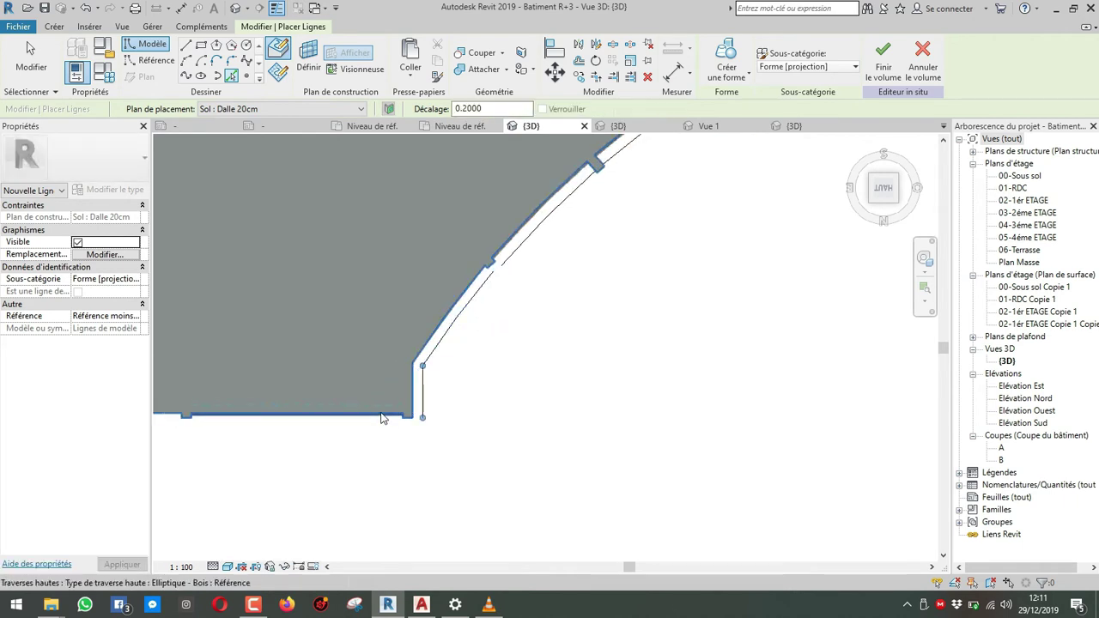
Pick model lines offset 0.2 outward along the four long straight sides of the roof slab, and leave line placement.
{"action": "left_click", "coordinate": [378, 421]}
{"action": "middle_click_drag", "start_coordinate": [322, 443], "coordinate": [613, 456]}
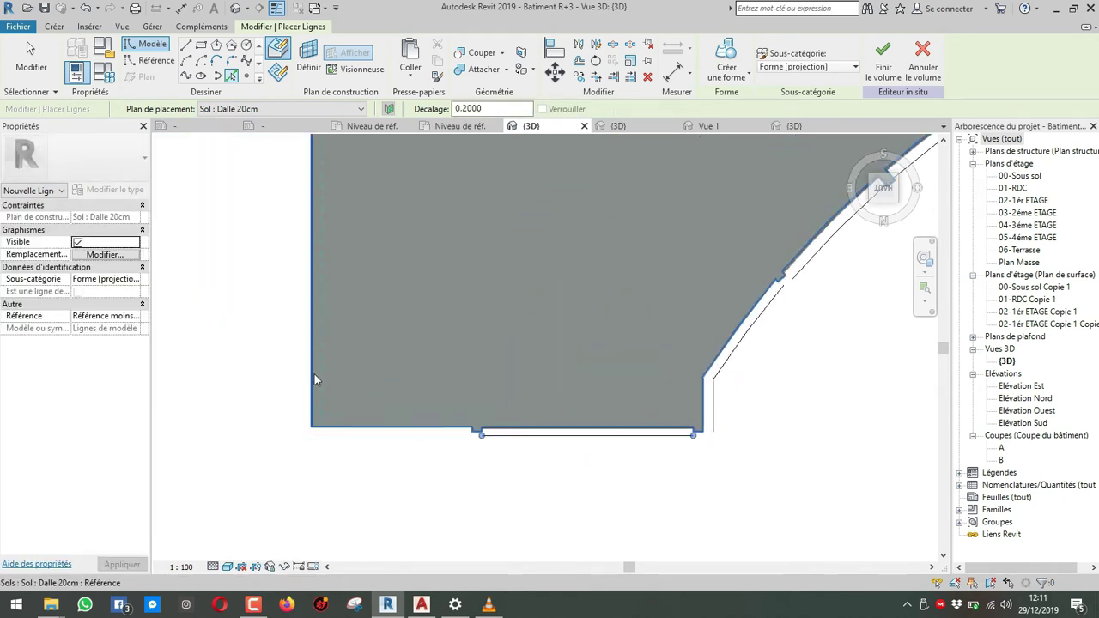
{"action": "left_click", "coordinate": [307, 369]}
{"action": "scroll", "coordinate": [311, 370], "scroll_direction": "down", "scroll_amount": 2}
{"action": "middle_click_drag", "start_coordinate": [357, 155], "coordinate": [345, 559]}
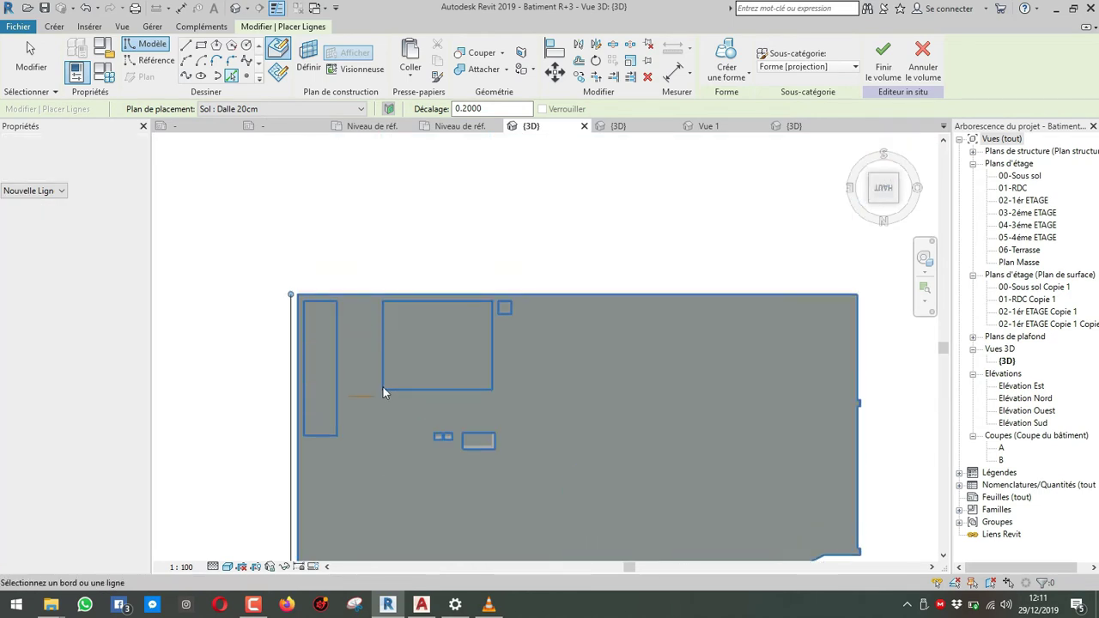
{"action": "left_click", "coordinate": [365, 294]}
{"action": "middle_click_drag", "start_coordinate": [531, 297], "coordinate": [274, 219]}
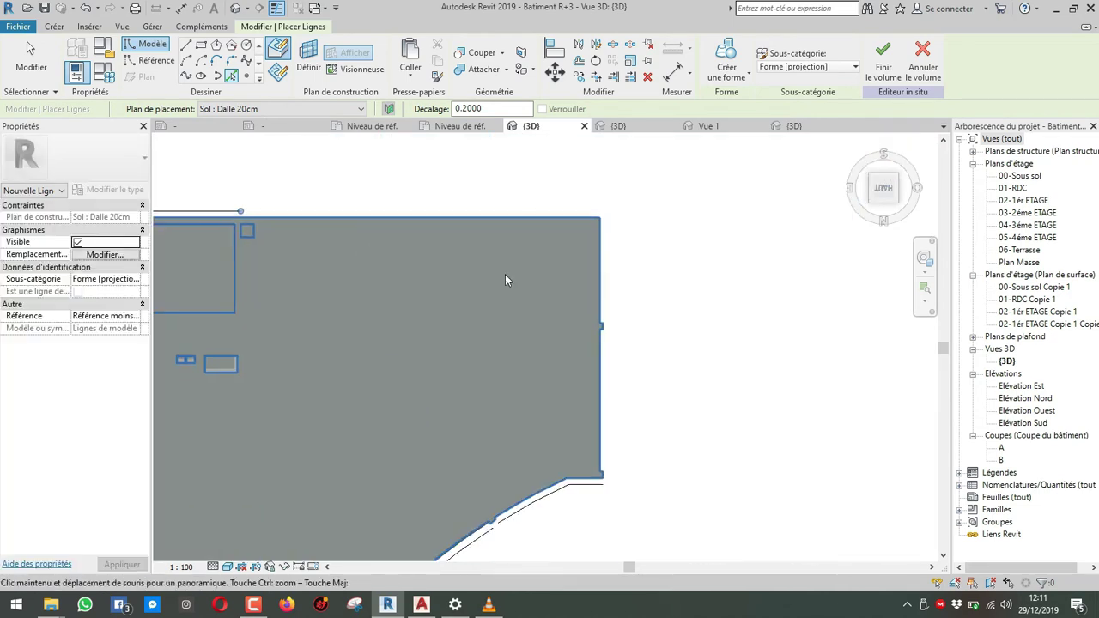
{"action": "left_click", "coordinate": [605, 271]}
{"action": "scroll", "coordinate": [605, 271], "scroll_direction": "down", "scroll_amount": 2}
{"action": "key", "text": "Escape"}
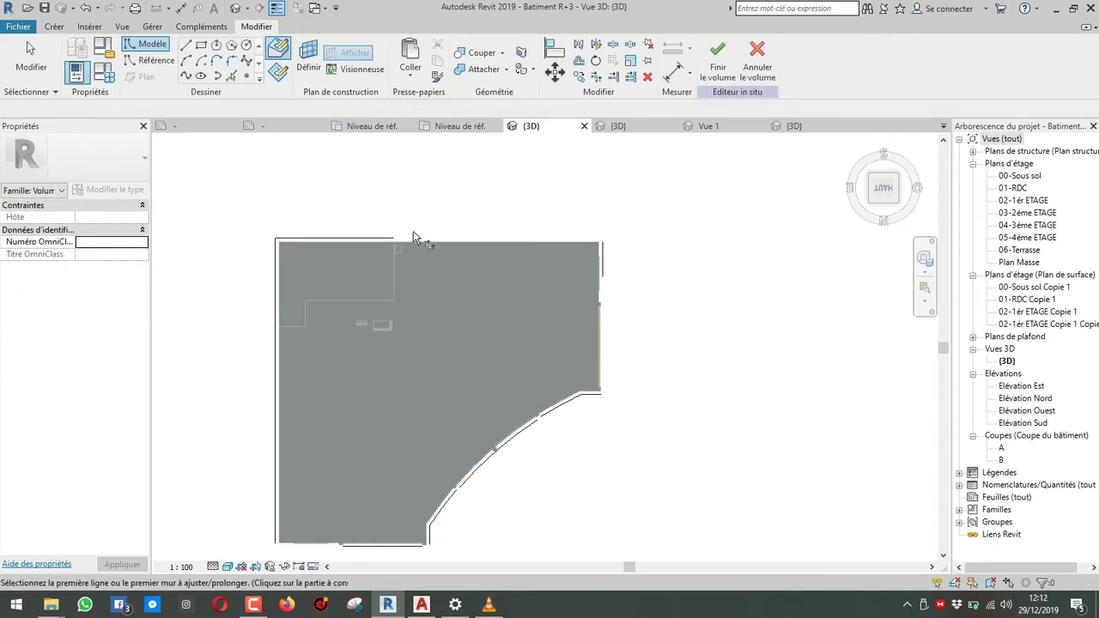
Trim or extend the straight offset lines to each other so they meet at the outline's outer corners.
{"action": "left_click", "coordinate": [607, 258]}
{"action": "middle_click_drag", "start_coordinate": [622, 298], "coordinate": [630, 262]}
{"action": "left_click", "coordinate": [606, 275]}
{"action": "left_click", "coordinate": [628, 252]}
{"action": "middle_click_drag", "start_coordinate": [457, 348], "coordinate": [514, 235]}
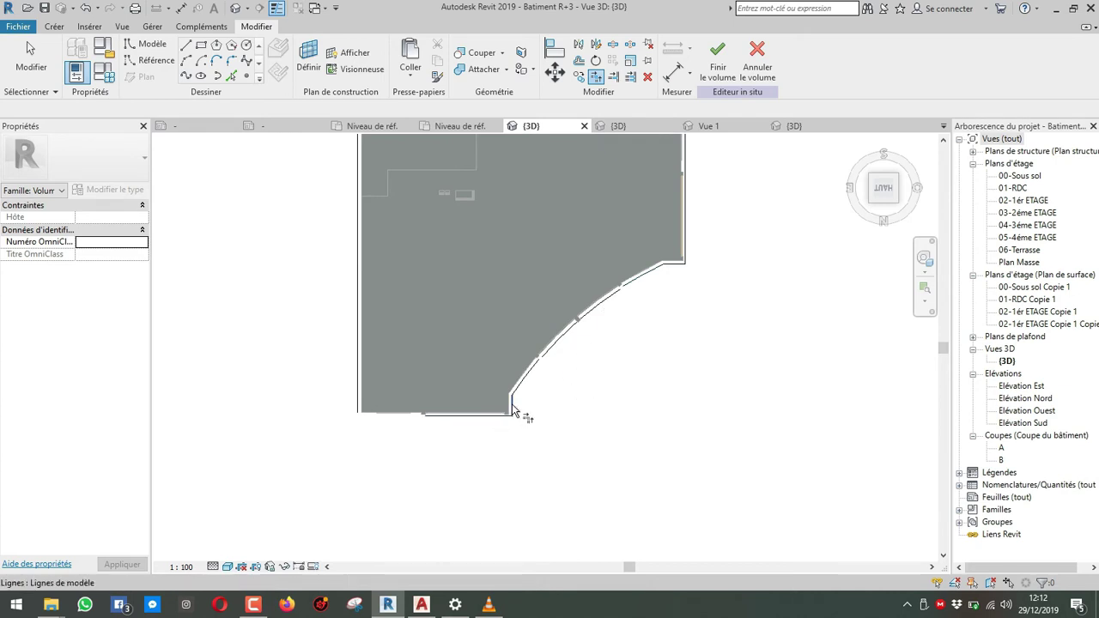
{"action": "left_click", "coordinate": [359, 391]}
{"action": "middle_click_drag", "start_coordinate": [404, 331], "coordinate": [406, 486]}
{"action": "scroll", "coordinate": [297, 161], "scroll_direction": "down", "scroll_amount": 1}
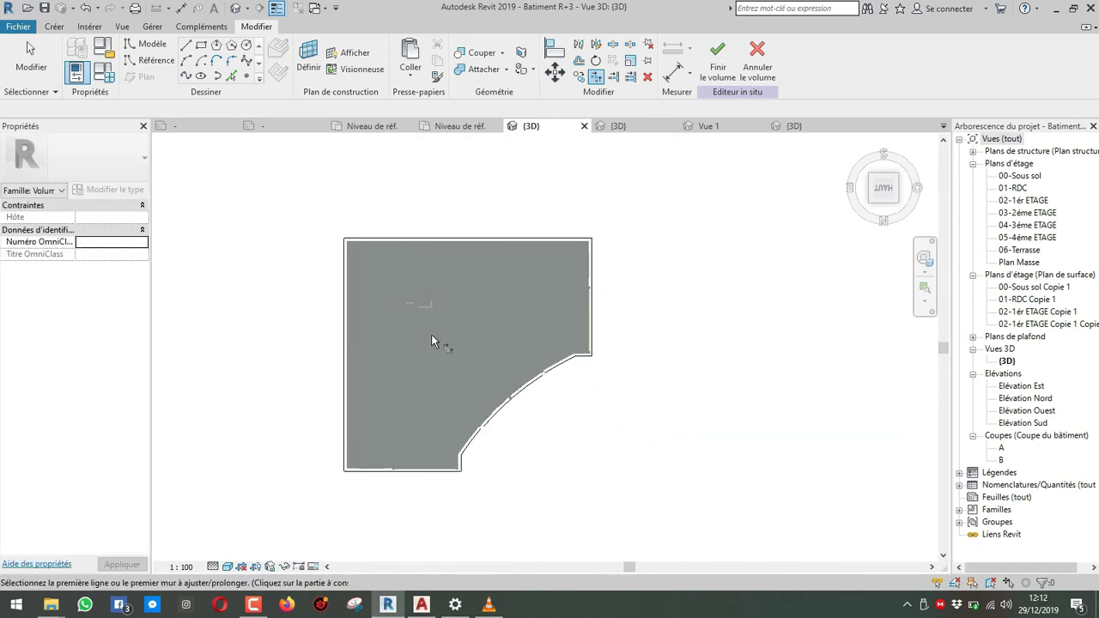
{"action": "key", "text": "Escape"}
Close the first gap along the curved side by dragging the upper segment's open end to the neighbouring arc.
{"action": "scroll", "coordinate": [627, 352], "scroll_direction": "up", "scroll_amount": 2}
{"action": "scroll", "coordinate": [508, 385], "scroll_direction": "up", "scroll_amount": 2}
{"action": "middle_click_drag", "start_coordinate": [468, 399], "coordinate": [495, 314]}
{"action": "scroll", "coordinate": [496, 313], "scroll_direction": "up", "scroll_amount": 2}
{"action": "key", "text": "t"}
{"action": "key", "text": "r"}
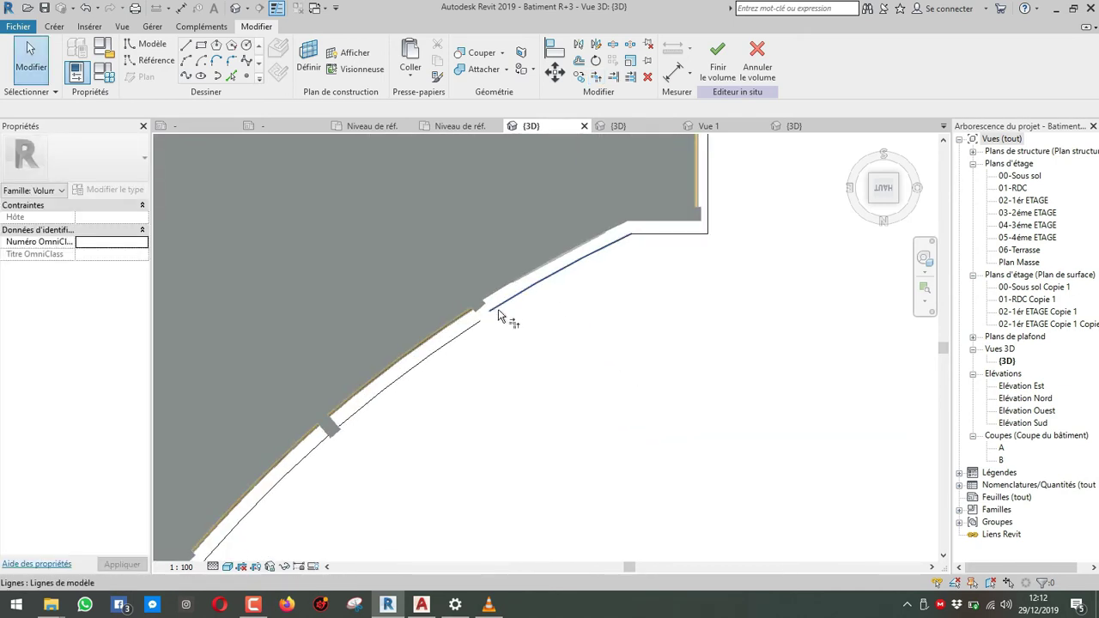
{"action": "left_click", "coordinate": [496, 308]}
{"action": "left_click", "coordinate": [490, 313]}
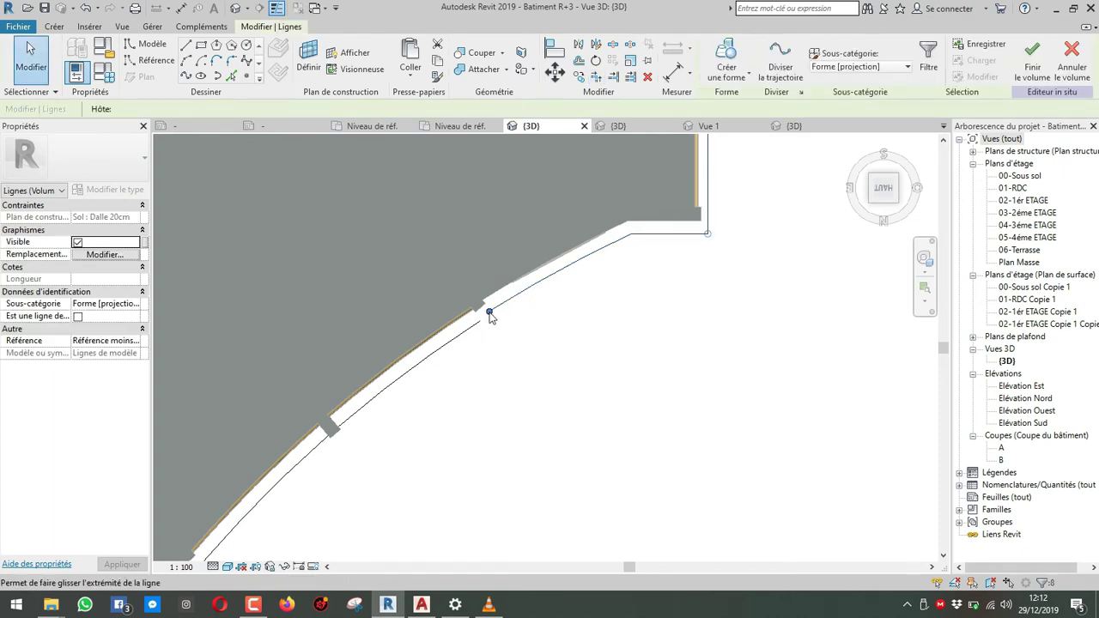
{"action": "left_click_drag", "start_coordinate": [491, 312], "coordinate": [477, 324]}
{"action": "left_click_drag", "start_coordinate": [399, 350], "coordinate": [398, 350]}
Adjust the remaining arc segments along the curved side so they join into one continuous outline.
{"action": "scroll", "coordinate": [399, 349], "scroll_direction": "down", "scroll_amount": 1}
{"action": "middle_click_drag", "start_coordinate": [399, 349], "coordinate": [450, 286]}
{"action": "left_click", "coordinate": [436, 323]}
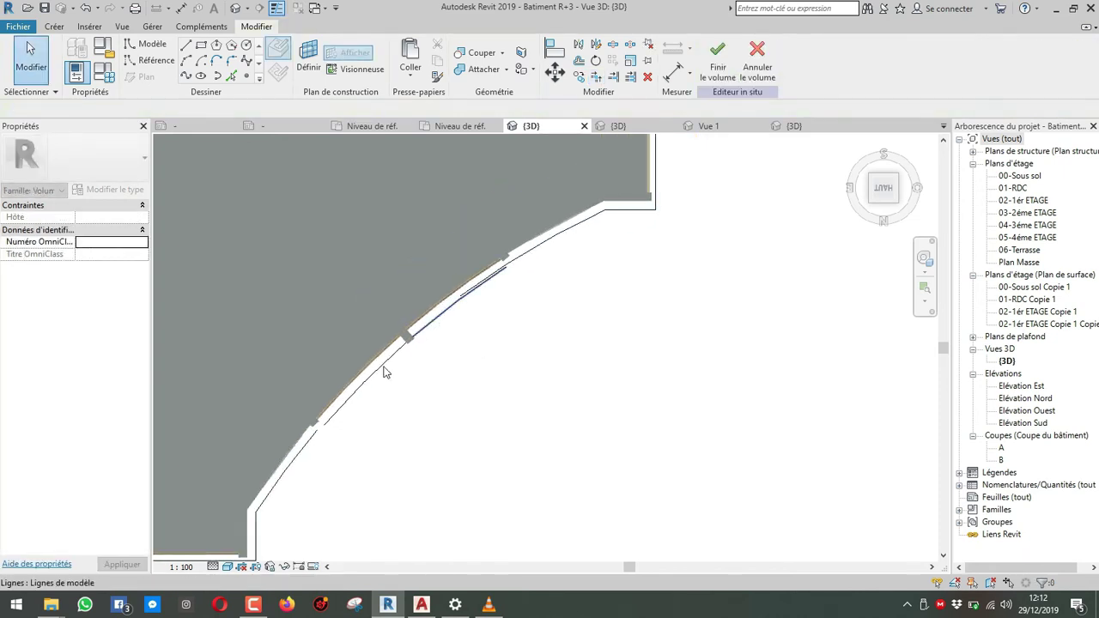
{"action": "key", "text": "Tab"}
{"action": "left_click", "coordinate": [308, 438], "text": "ctrl"}
{"action": "scroll", "coordinate": [311, 434], "scroll_direction": "down", "scroll_amount": 1}
{"action": "middle_click_drag", "start_coordinate": [329, 419], "coordinate": [346, 374]}
{"action": "left_click", "coordinate": [324, 406]}
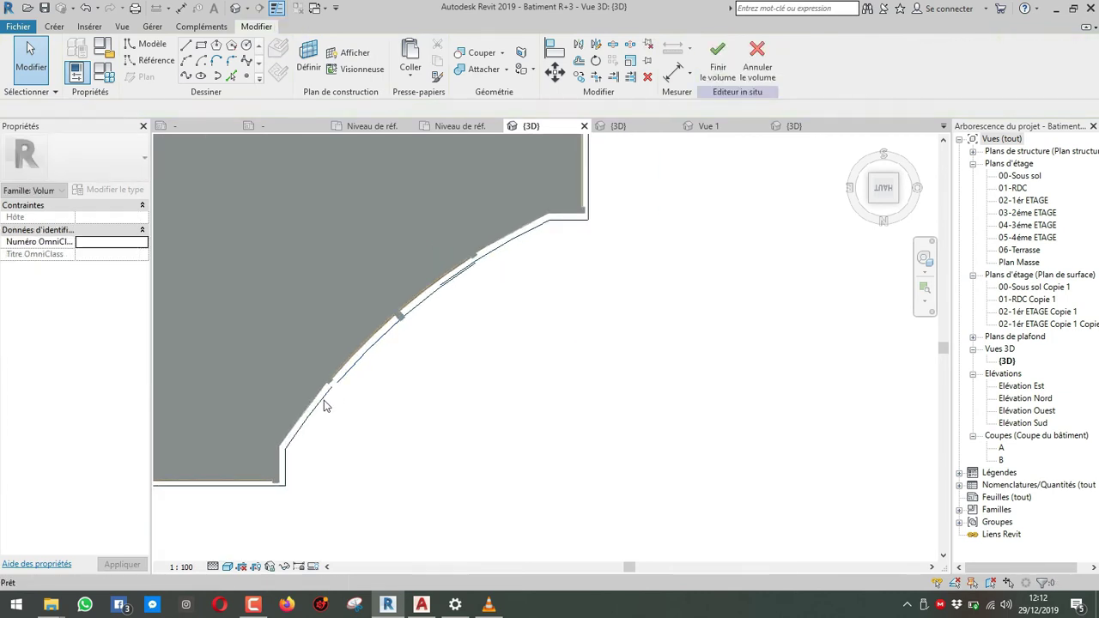
{"action": "left_click_drag", "start_coordinate": [323, 413], "coordinate": [571, 186]}
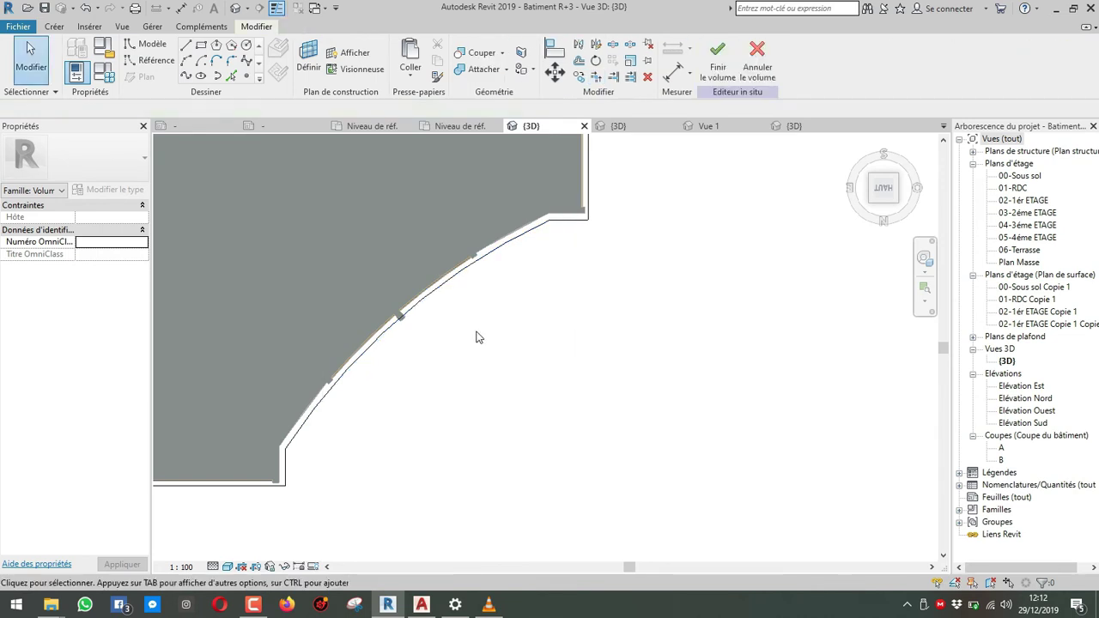
Check the complete roof outline and finish the in-place mass.
{"action": "scroll", "coordinate": [527, 343], "scroll_direction": "down", "scroll_amount": 2}
{"action": "middle_click_drag", "start_coordinate": [551, 378], "coordinate": [585, 394]}
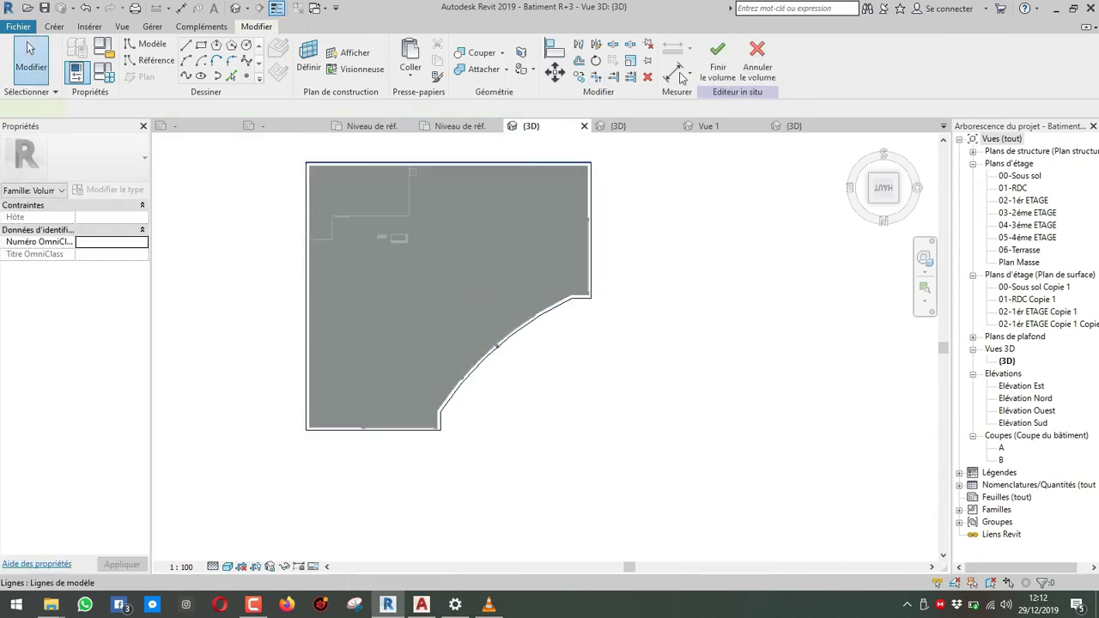
{"action": "left_click", "coordinate": [711, 69]}
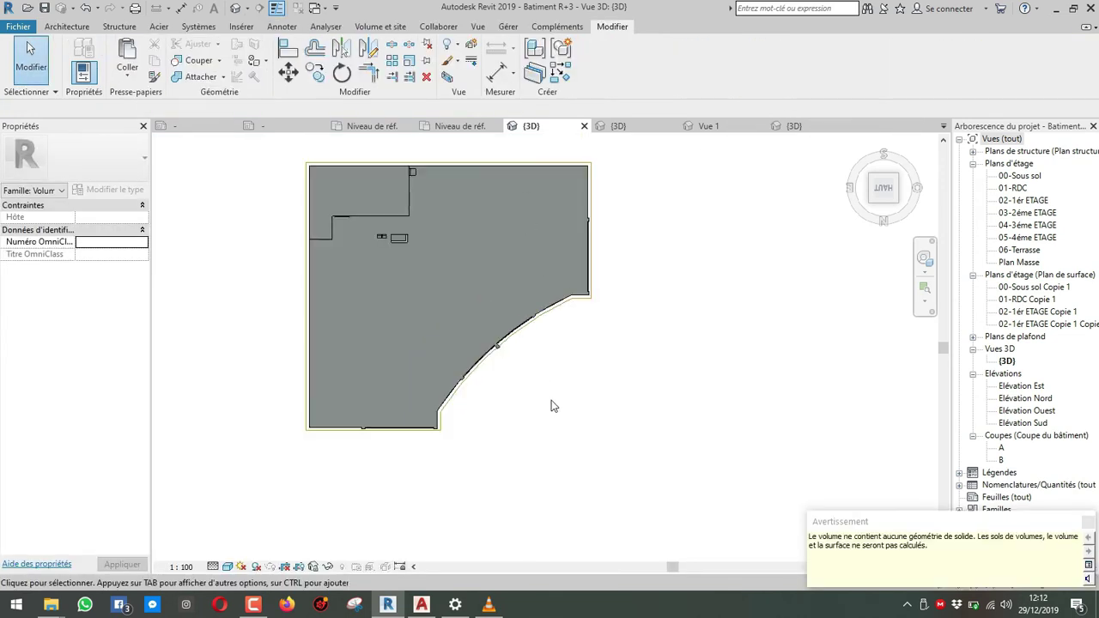
Reopen the outline mass for in-place editing in a tilted 3D view and create a solid form from its lines.
{"action": "middle_click_drag", "start_coordinate": [554, 406], "coordinate": [657, 294], "text": "shift"}
{"action": "scroll", "coordinate": [600, 265], "scroll_direction": "up", "scroll_amount": 4}
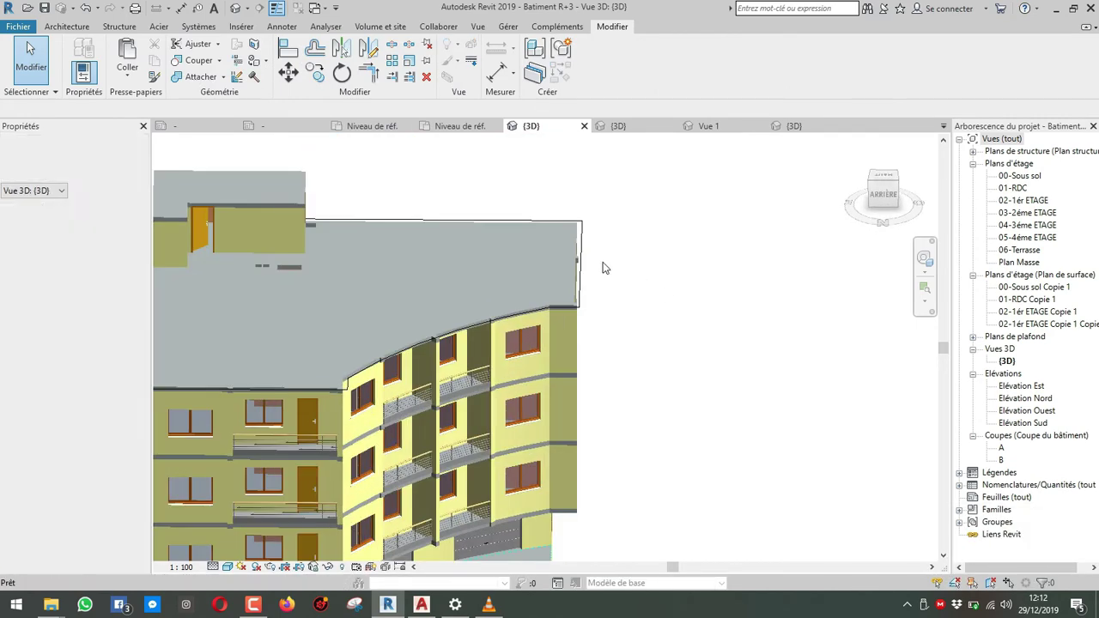
{"action": "left_click", "coordinate": [584, 258]}
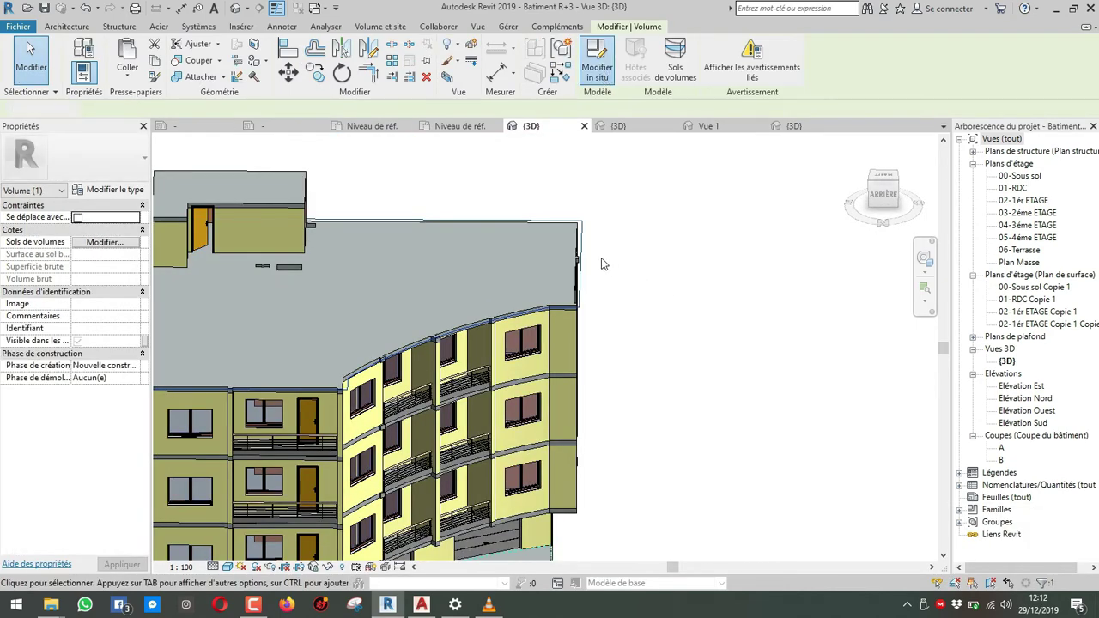
{"action": "left_click", "coordinate": [597, 60]}
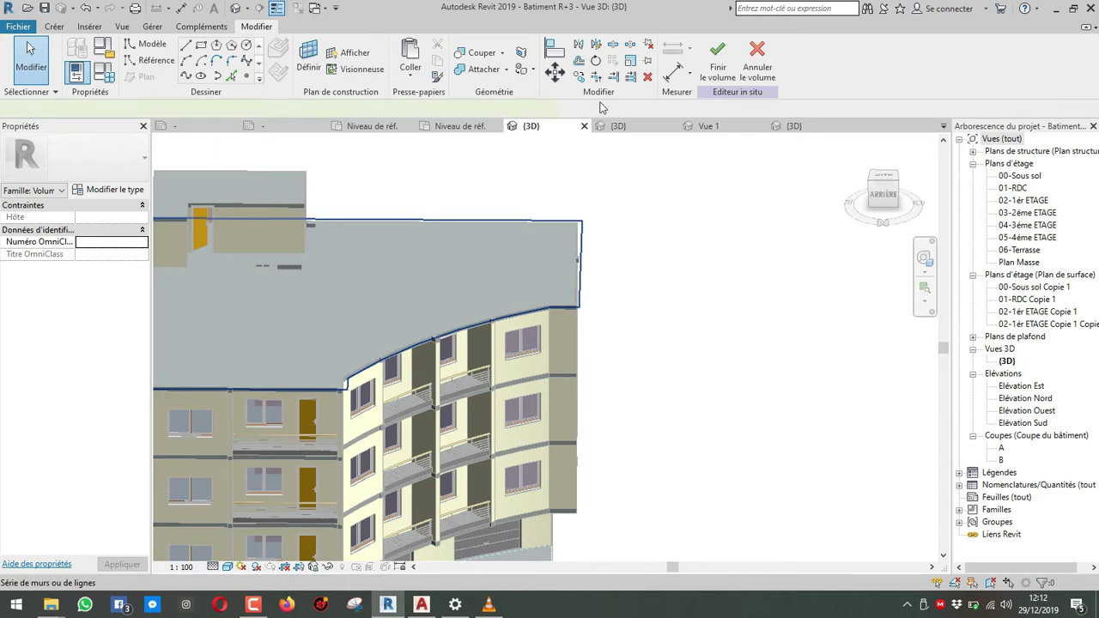
{"action": "left_click", "coordinate": [727, 70]}
{"action": "left_click", "coordinate": [735, 101]}
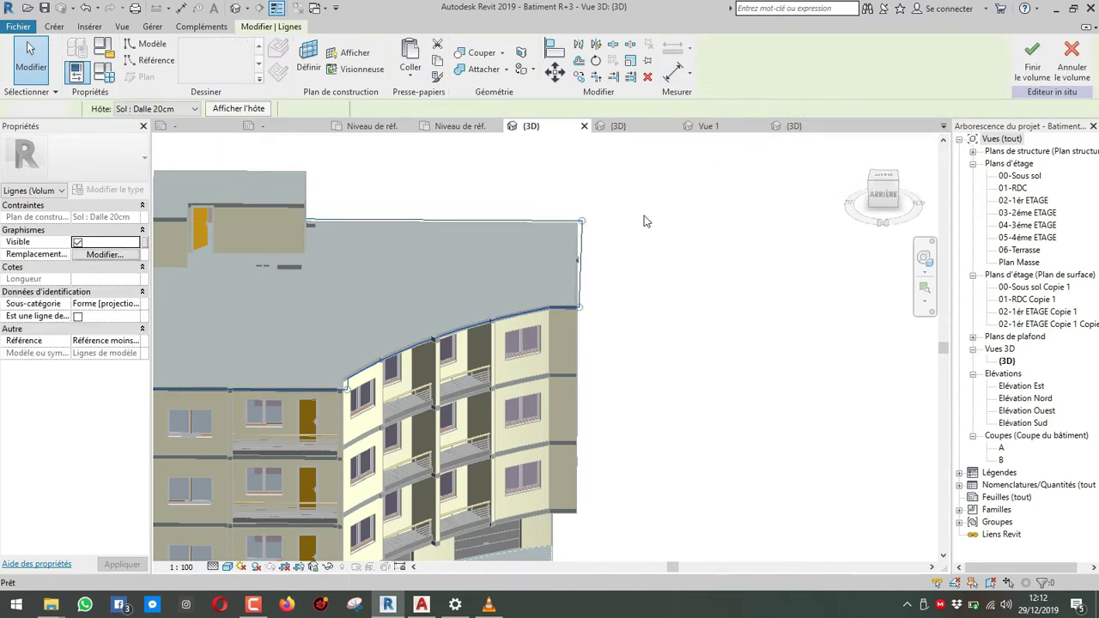
Lower the solid form's top face to just above the rooftop stair enclosure and finish the mass.
{"action": "scroll", "coordinate": [709, 369], "scroll_direction": "down", "scroll_amount": 3}
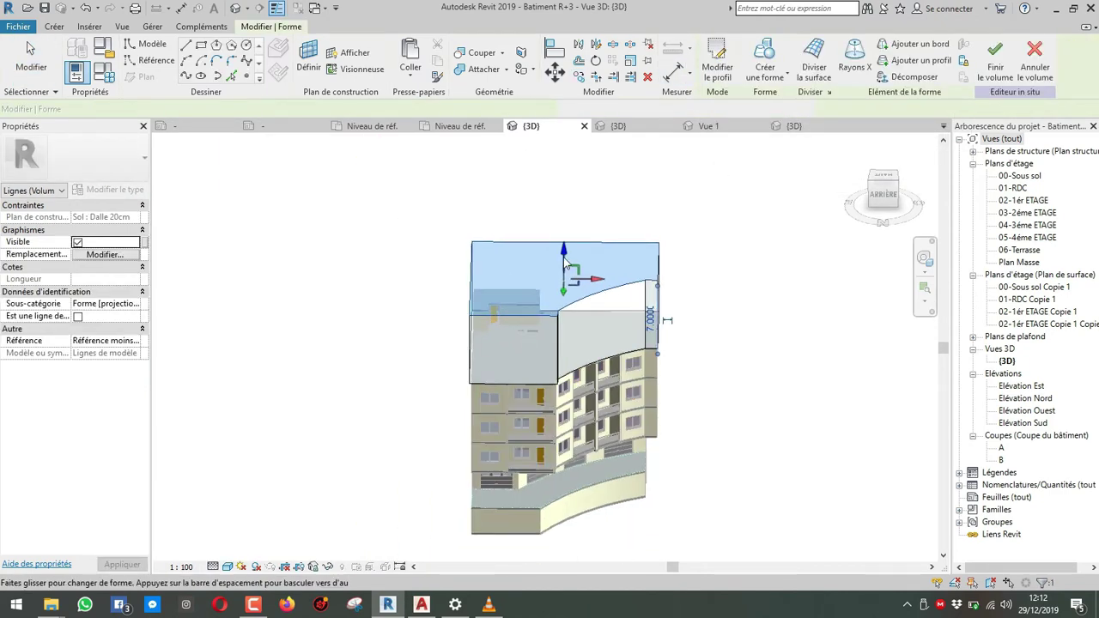
{"action": "left_click_drag", "start_coordinate": [565, 264], "coordinate": [569, 302]}
{"action": "left_click", "coordinate": [591, 189]}
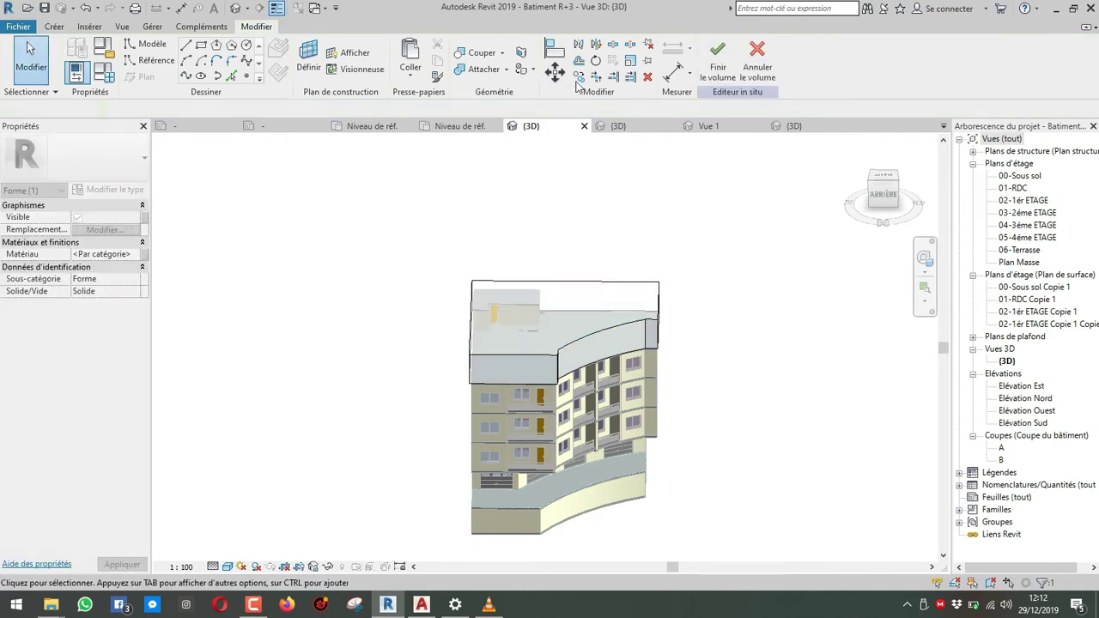
{"action": "left_click", "coordinate": [717, 60]}
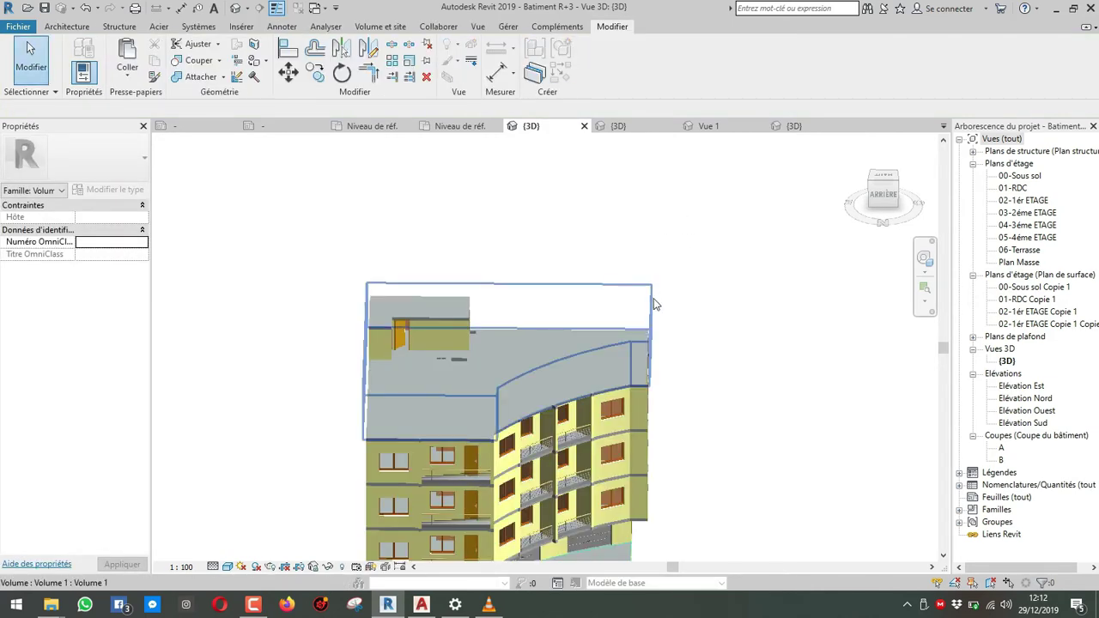
Start a curtain system by face and select the roof mass's curved face, the narrow face beside it and the adjoining side face.
{"action": "scroll", "coordinate": [658, 297], "scroll_direction": "down", "scroll_amount": 2}
{"action": "middle_click_drag", "start_coordinate": [659, 295], "coordinate": [558, 290], "text": "shift"}
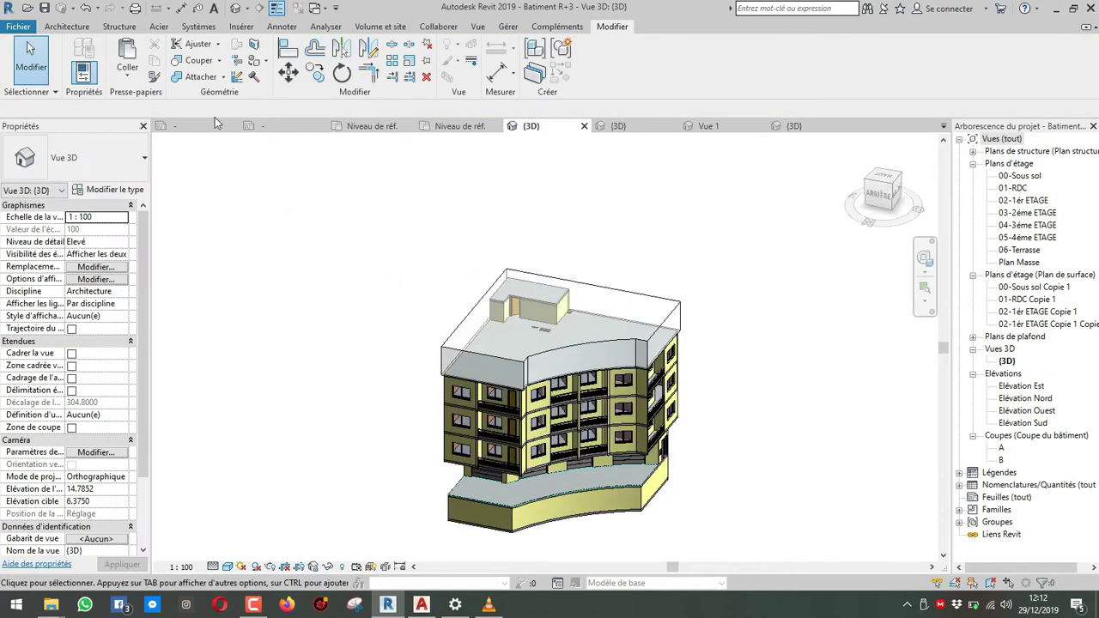
{"action": "left_click", "coordinate": [74, 27]}
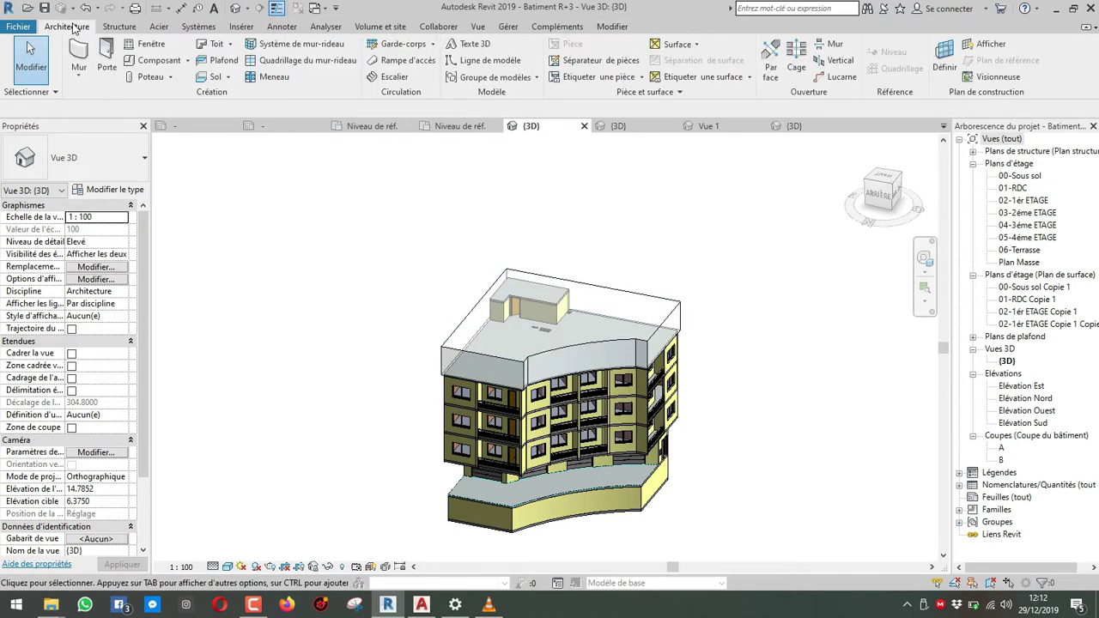
{"action": "left_click", "coordinate": [300, 44]}
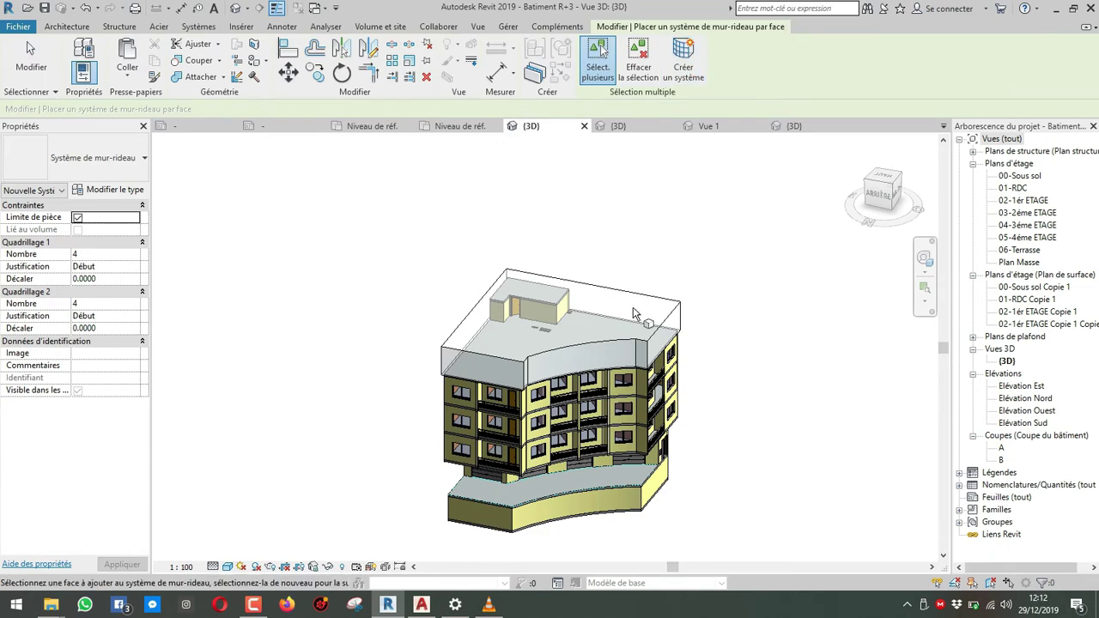
{"action": "scroll", "coordinate": [631, 349], "scroll_direction": "up", "scroll_amount": 4}
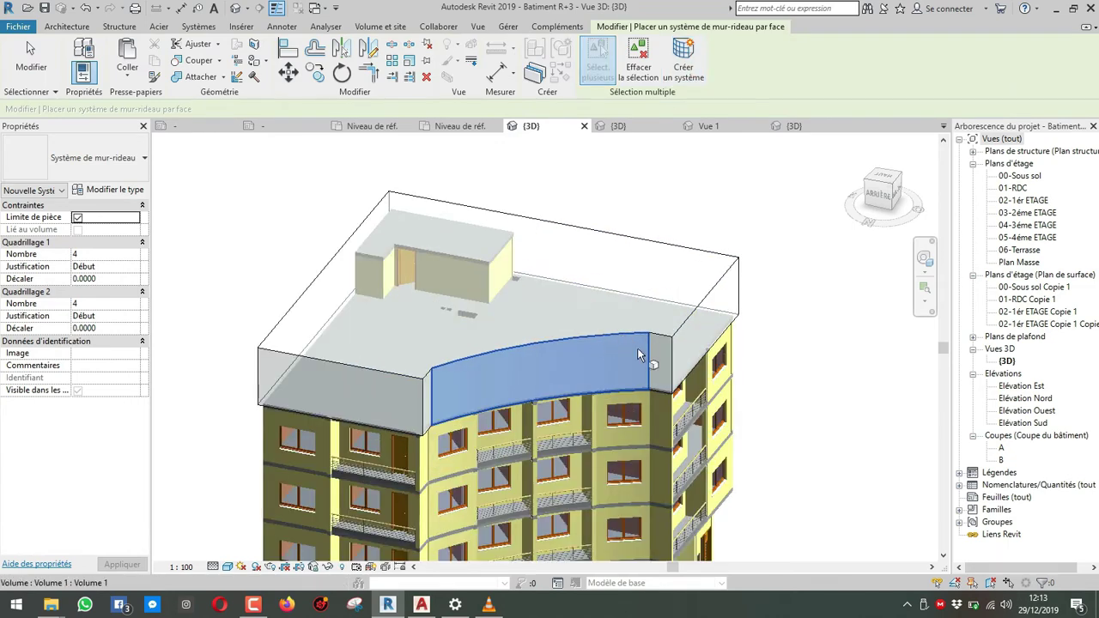
{"action": "left_click", "coordinate": [655, 361]}
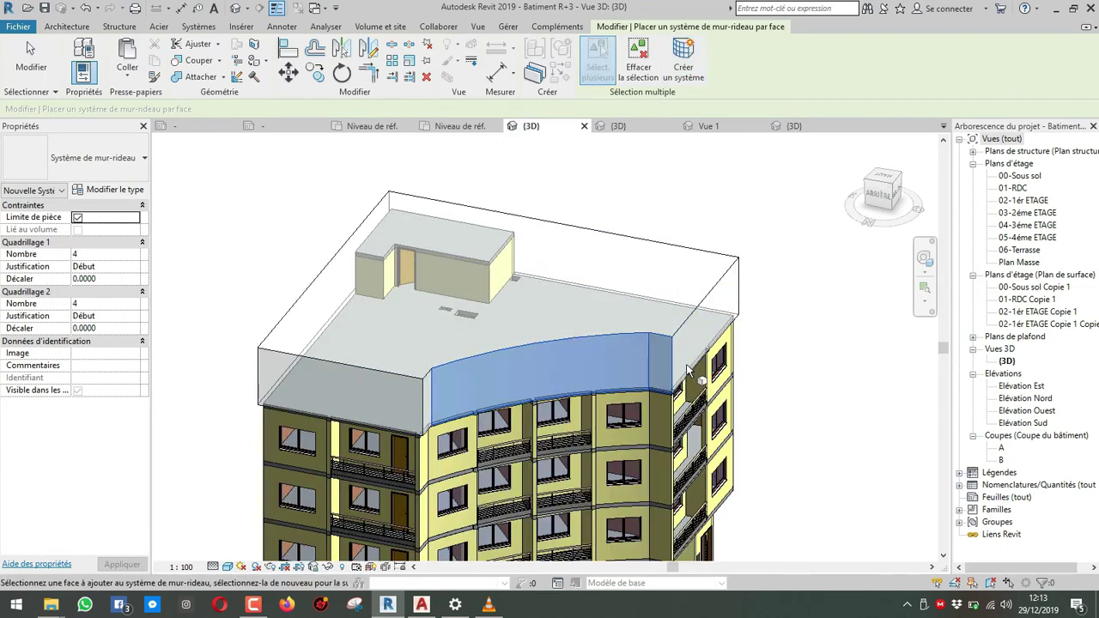
{"action": "key", "text": "Escape"}
{"action": "left_click", "coordinate": [684, 339]}
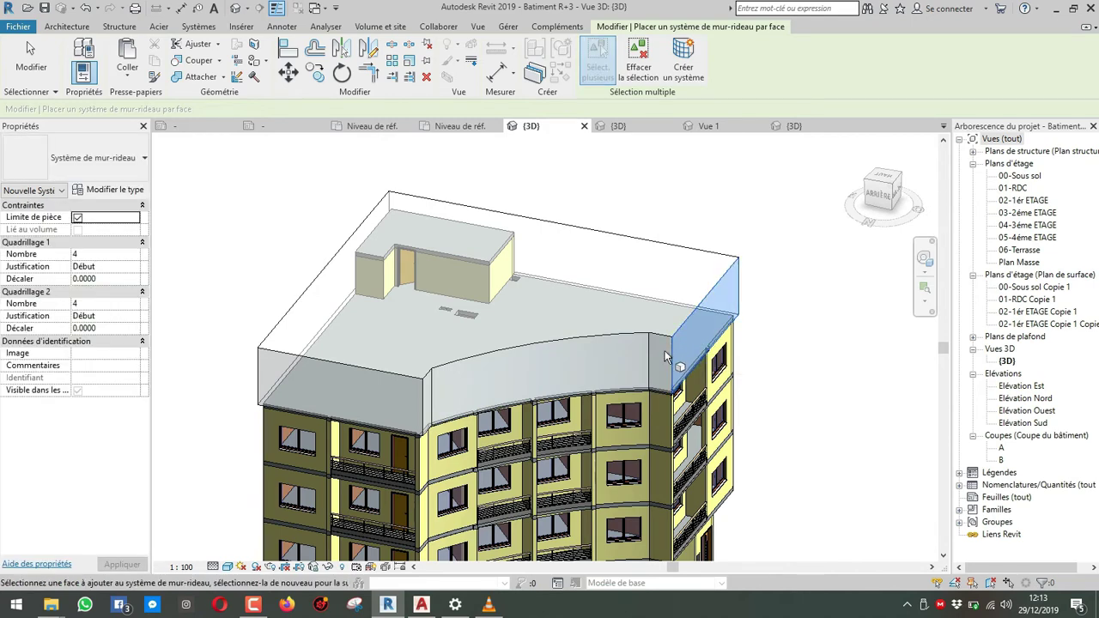
{"action": "left_click", "coordinate": [639, 352]}
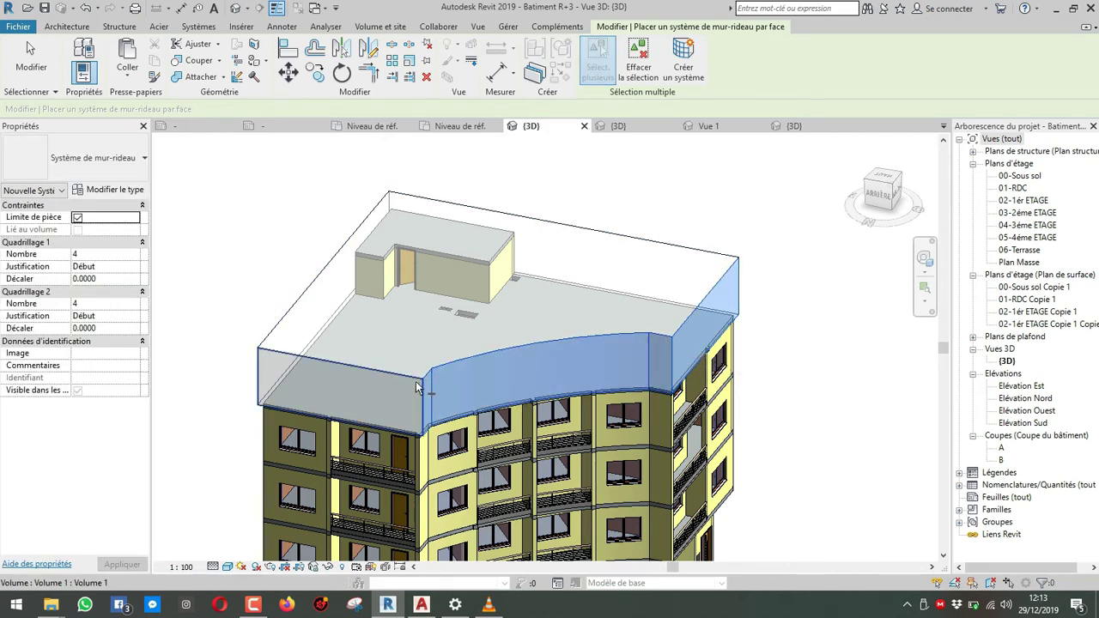
Add the remaining vertical faces around the roof mass to the selection and create the curtain system.
{"action": "left_click", "coordinate": [417, 388]}
{"action": "middle_click_drag", "start_coordinate": [416, 391], "coordinate": [547, 436], "text": "shift"}
{"action": "left_click", "coordinate": [433, 427]}
{"action": "middle_click_drag", "start_coordinate": [415, 433], "coordinate": [546, 394], "text": "shift"}
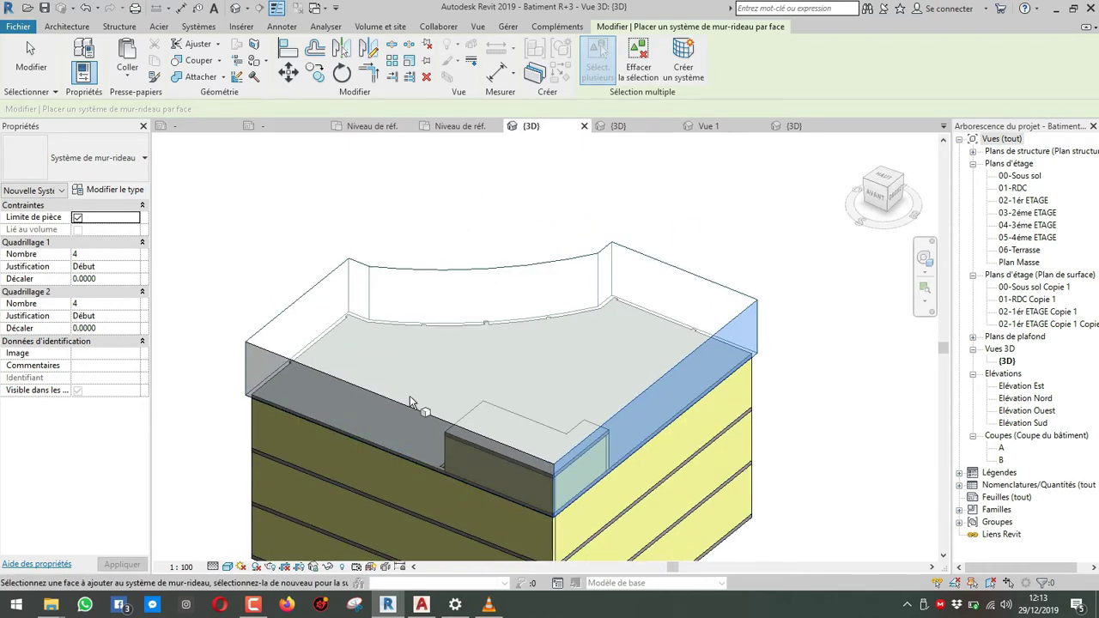
{"action": "left_click", "coordinate": [399, 405]}
{"action": "scroll", "coordinate": [412, 395], "scroll_direction": "down", "scroll_amount": 4}
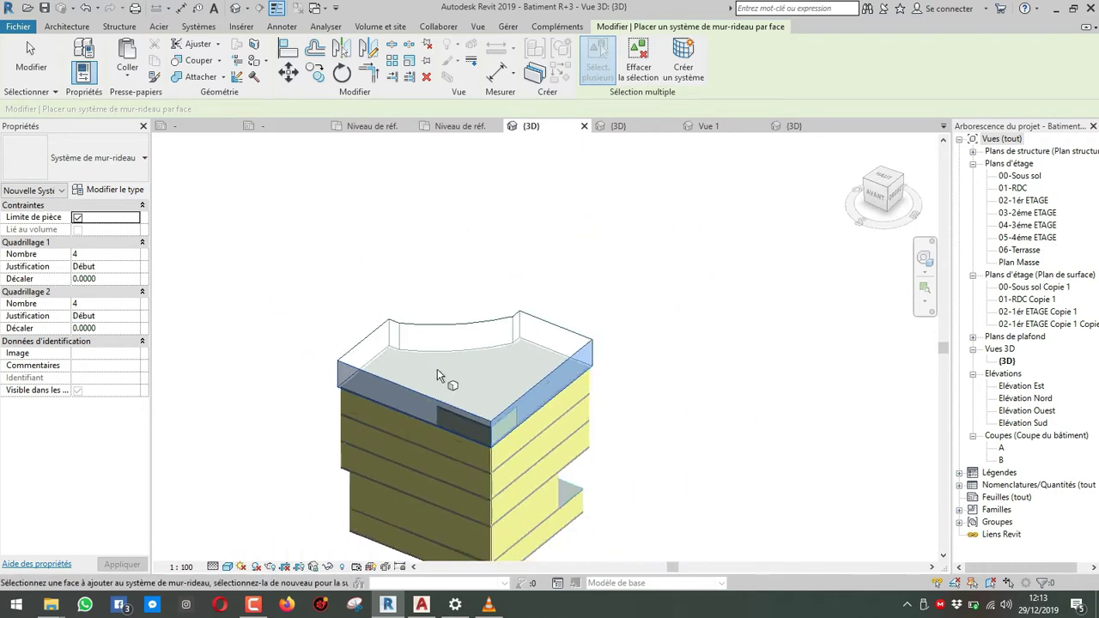
{"action": "left_click", "coordinate": [684, 58]}
{"action": "key", "text": "Escape"}
{"action": "key", "text": "Escape"}
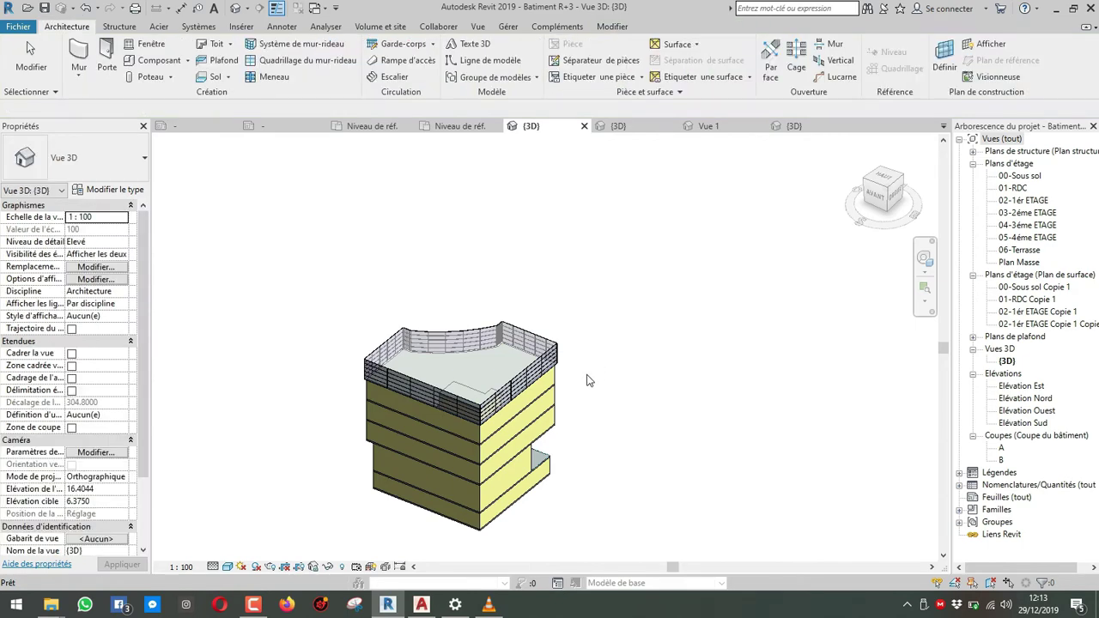
Examine the grid and mullion parameters in the rooftop curtain system's type properties.
{"action": "middle_click_drag", "start_coordinate": [589, 381], "coordinate": [413, 344], "text": "shift"}
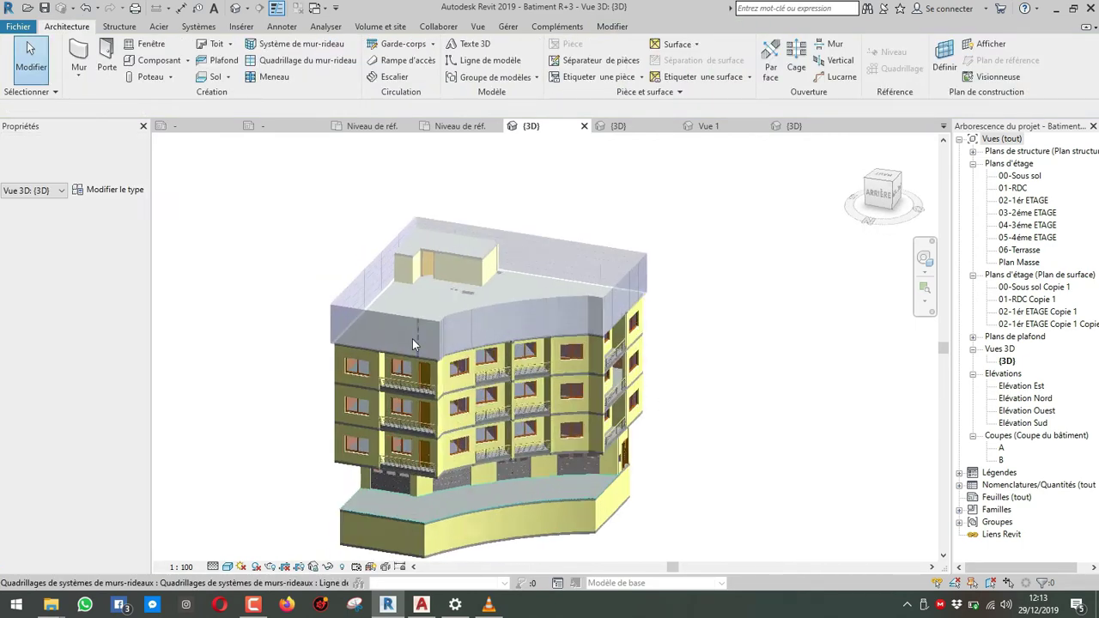
{"action": "scroll", "coordinate": [412, 344], "scroll_direction": "up", "scroll_amount": 3}
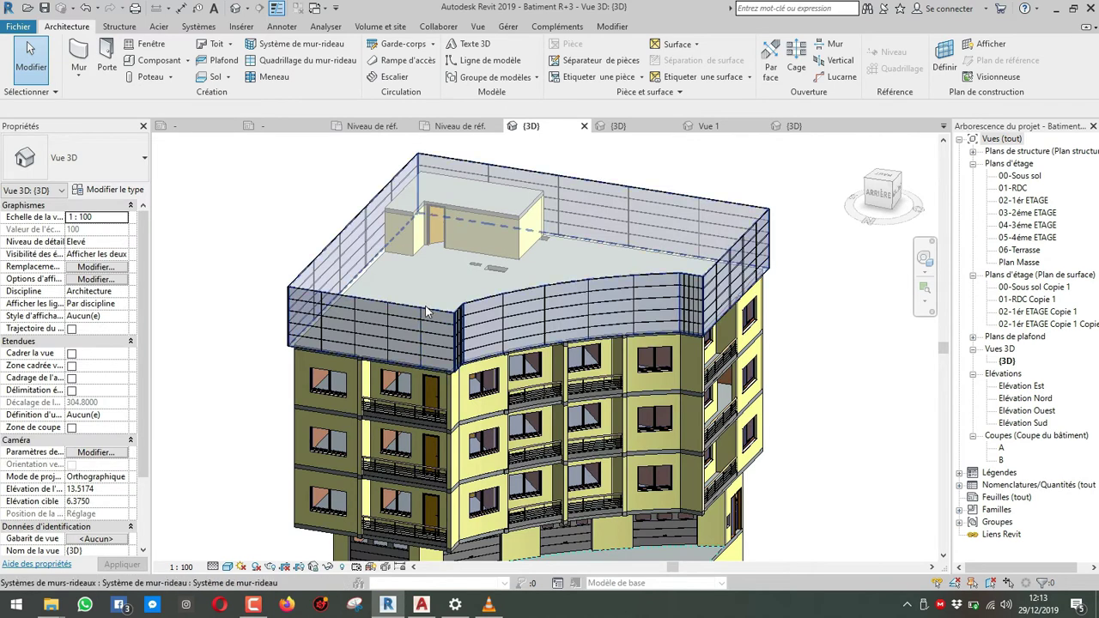
{"action": "left_click", "coordinate": [427, 311]}
{"action": "left_click", "coordinate": [109, 190]}
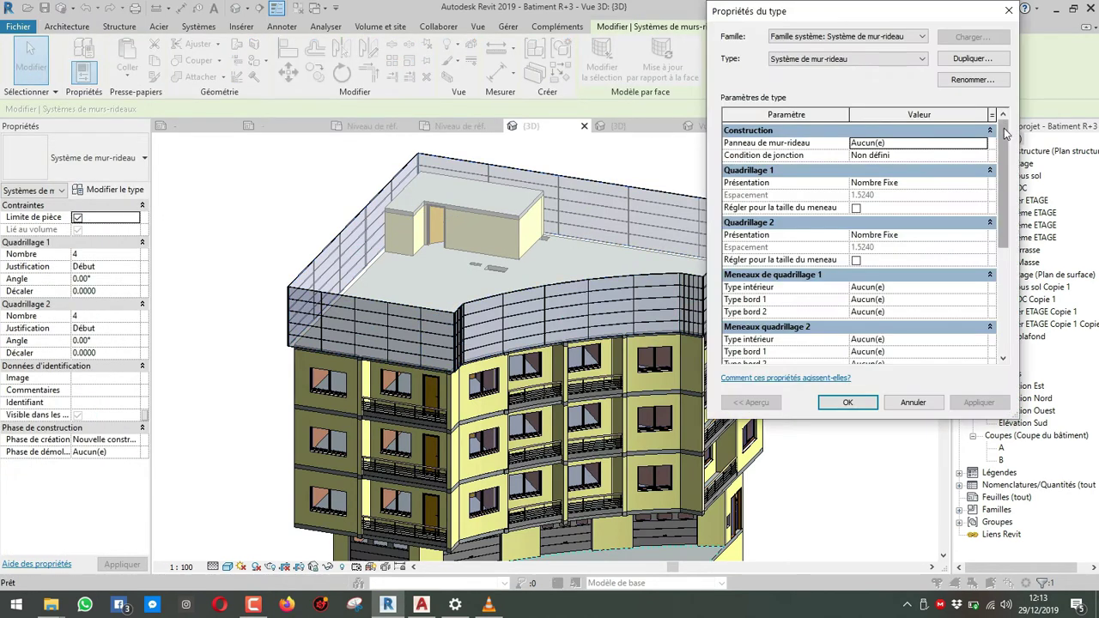
{"action": "scroll", "coordinate": [912, 198], "scroll_direction": "down", "scroll_amount": 2}
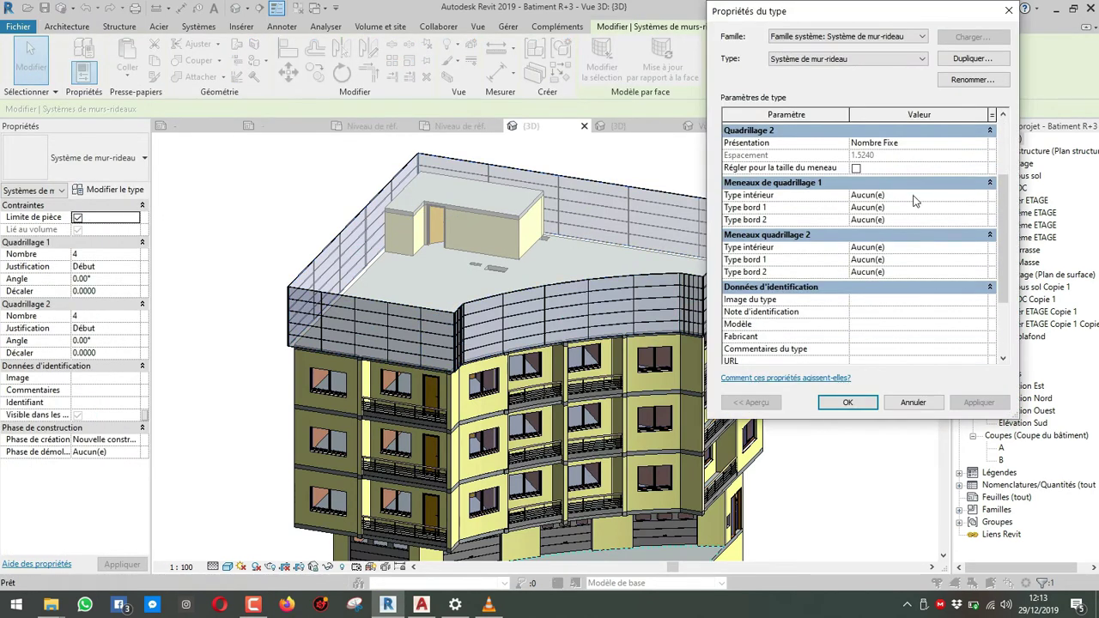
{"action": "scroll", "coordinate": [915, 200], "scroll_direction": "up", "scroll_amount": 2}
{"action": "left_click", "coordinate": [1007, 10]}
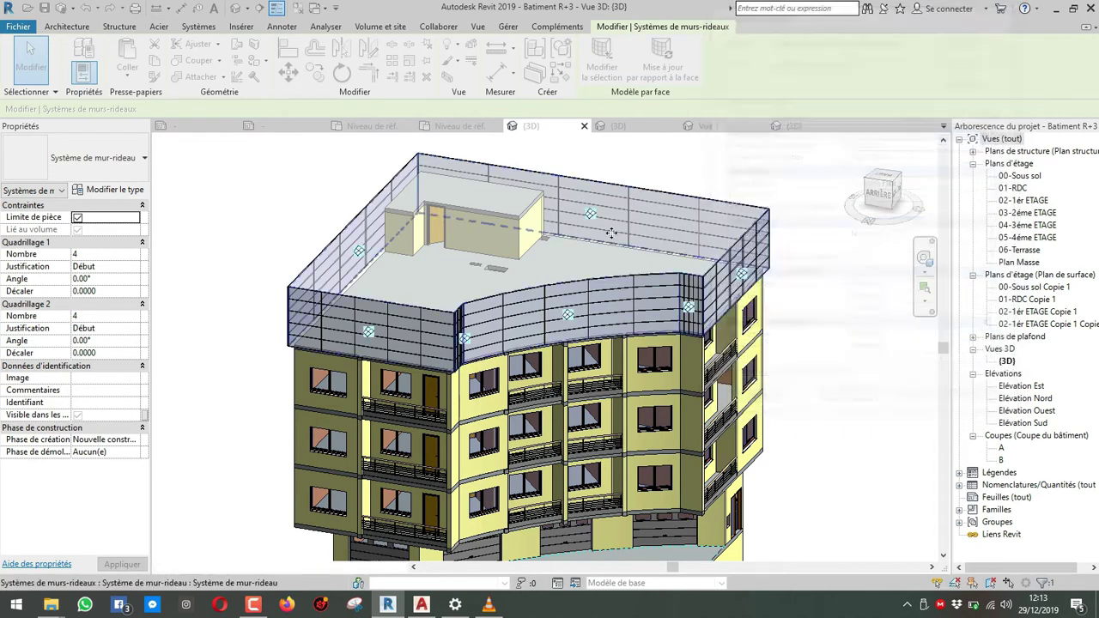
Set both grids (Quadrillage 1 and 2) of the curtain system type to Distance fixe with a spacing of 1.0000.
{"action": "left_click", "coordinate": [254, 284]}
{"action": "left_click", "coordinate": [297, 298]}
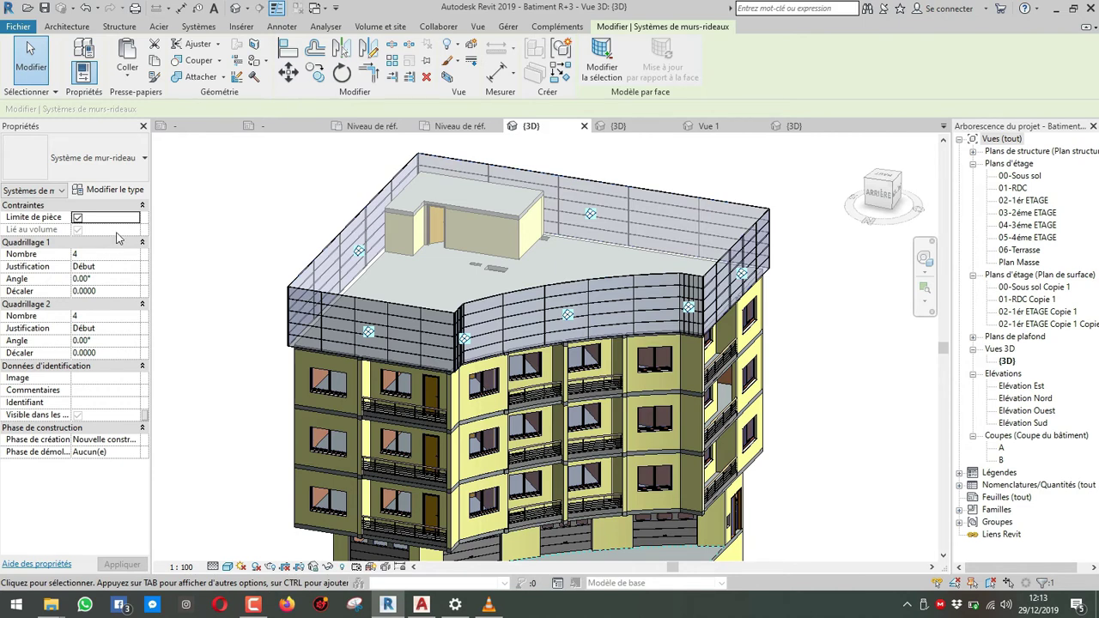
{"action": "left_click", "coordinate": [127, 194]}
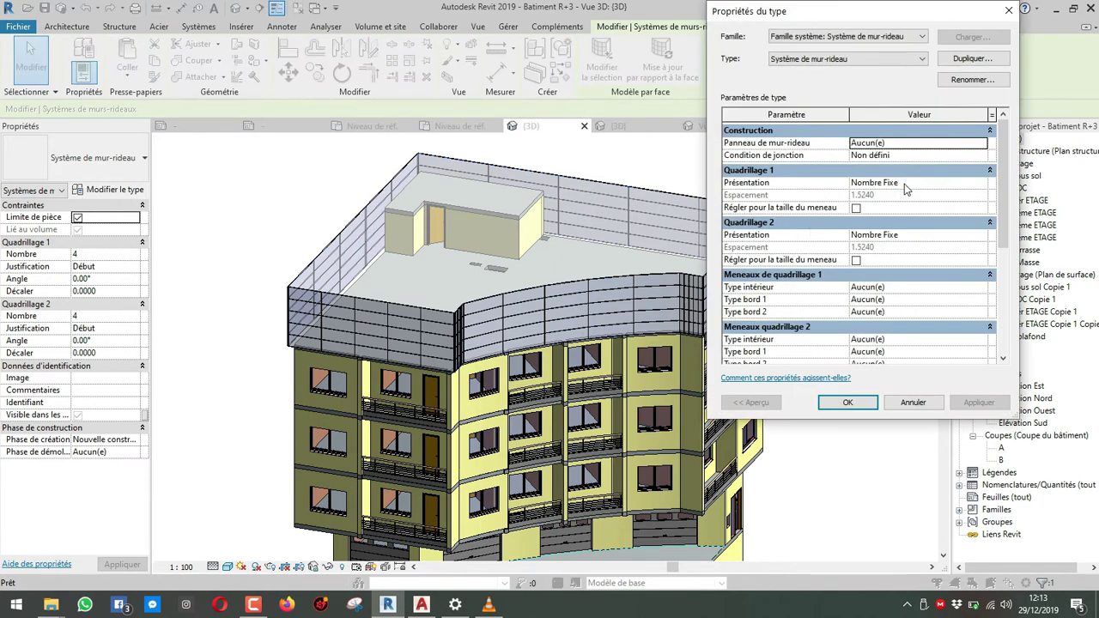
{"action": "left_click", "coordinate": [982, 183]}
{"action": "left_click", "coordinate": [890, 207]}
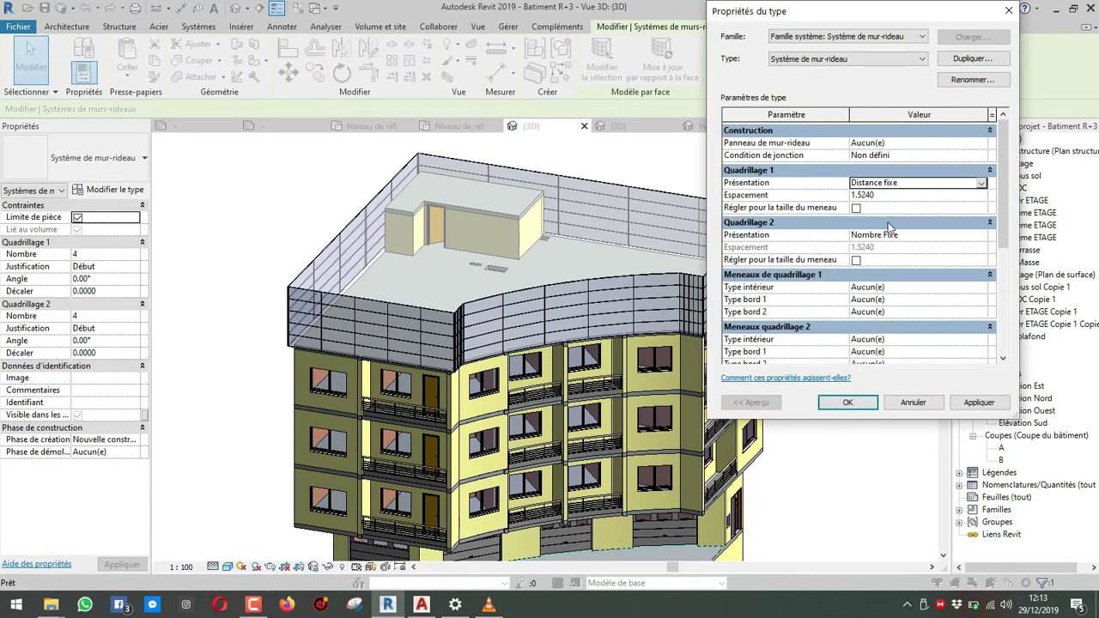
{"action": "left_click", "coordinate": [980, 235]}
{"action": "left_click", "coordinate": [892, 260]}
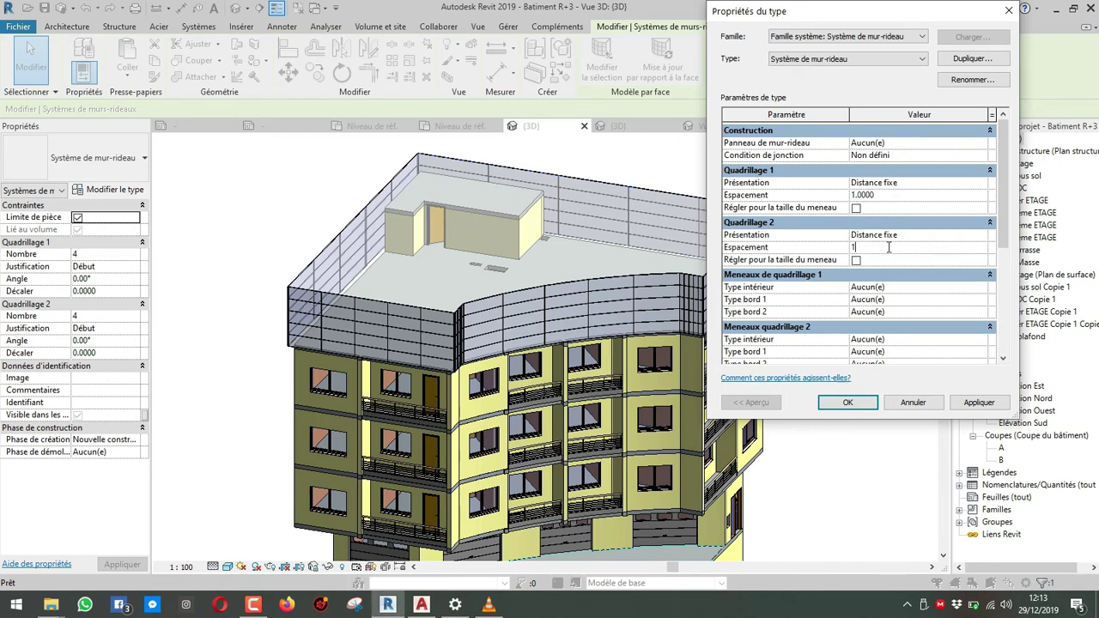
{"action": "left_click", "coordinate": [848, 404]}
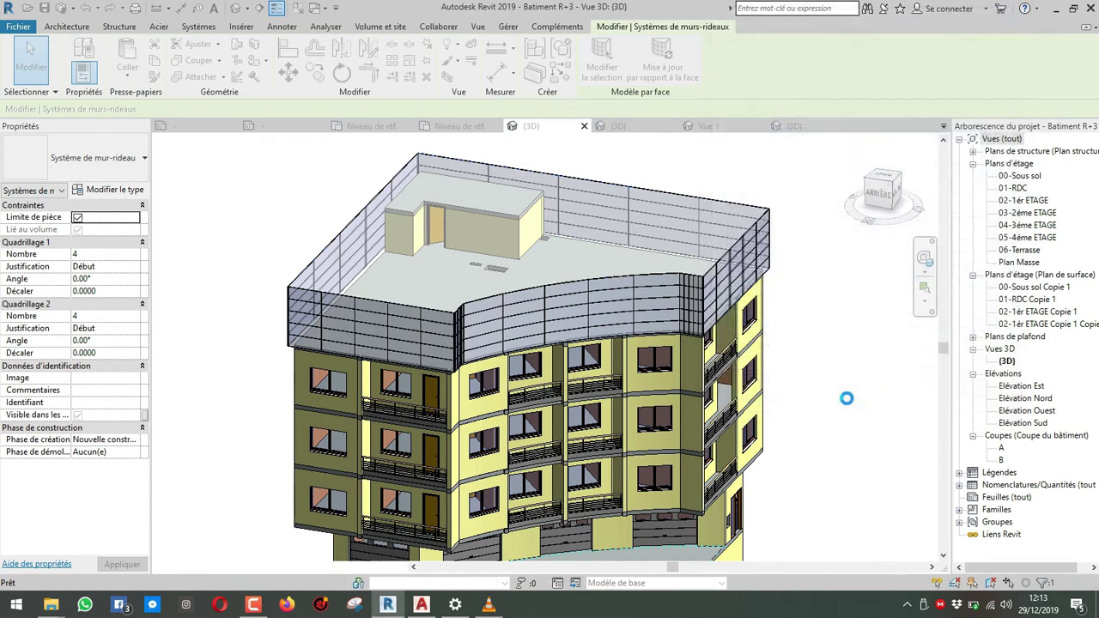
{"action": "left_click", "coordinate": [214, 316]}
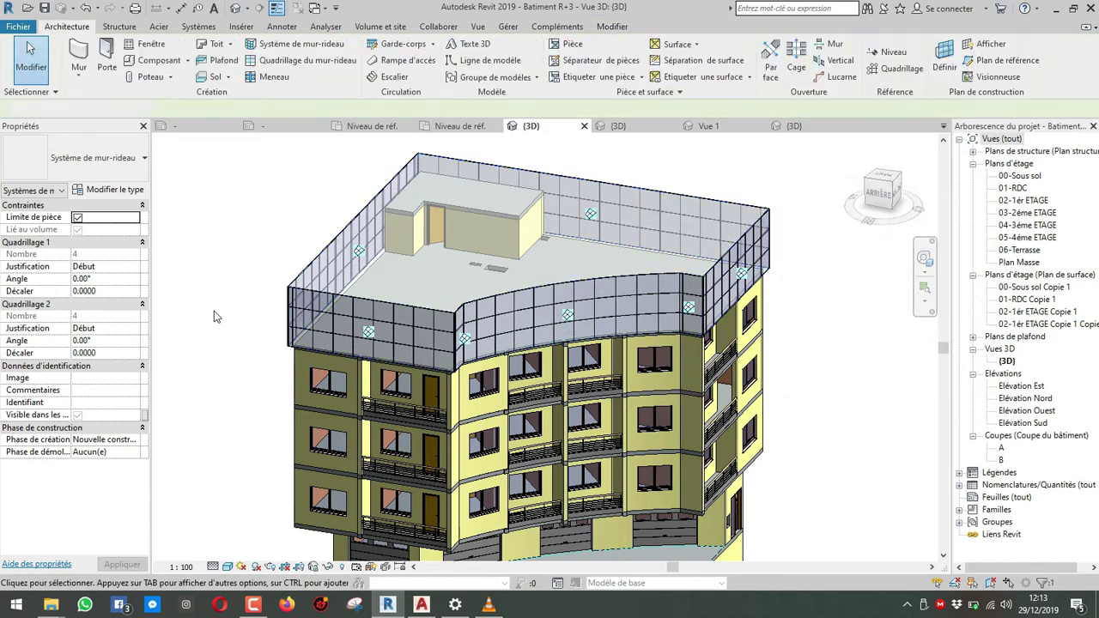
{"action": "left_click", "coordinate": [307, 297]}
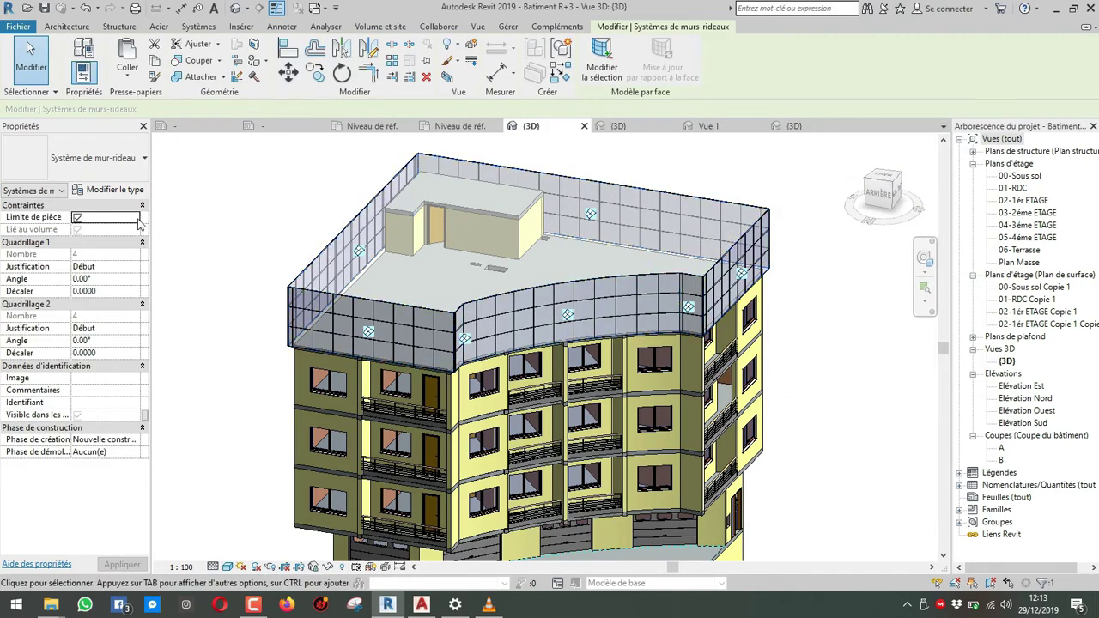
{"action": "left_click", "coordinate": [879, 192]}
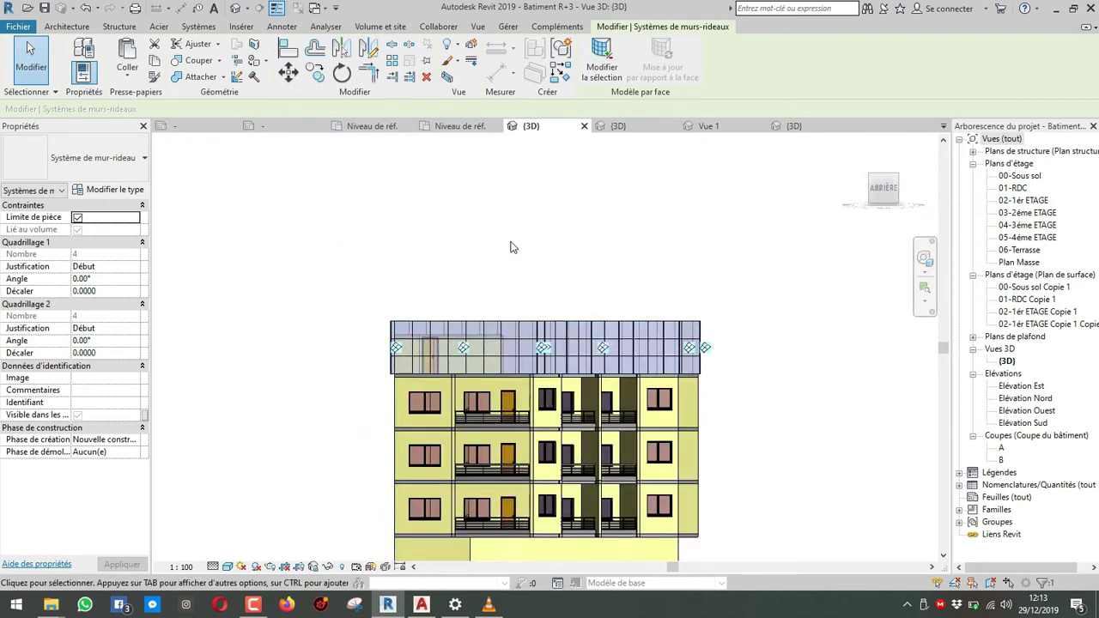
{"action": "middle_click_drag", "start_coordinate": [566, 246], "coordinate": [529, 296], "text": "shift"}
{"action": "left_click", "coordinate": [593, 77]}
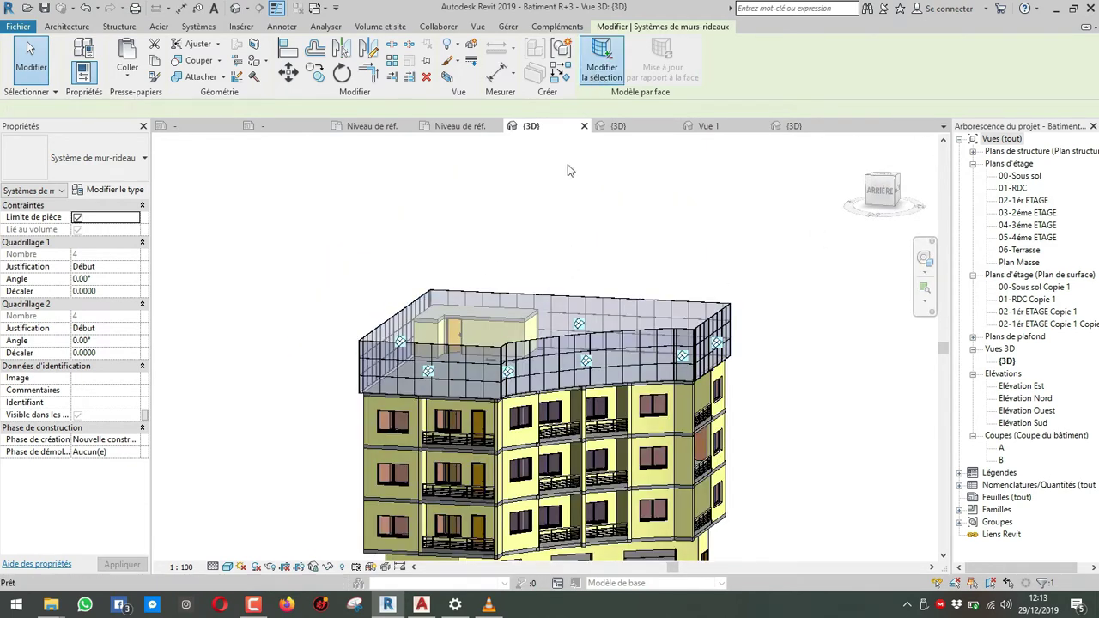
{"action": "key", "text": "Escape"}
Review the curtain system's type properties down to the mullion settings and leave without changes.
{"action": "left_click", "coordinate": [563, 344]}
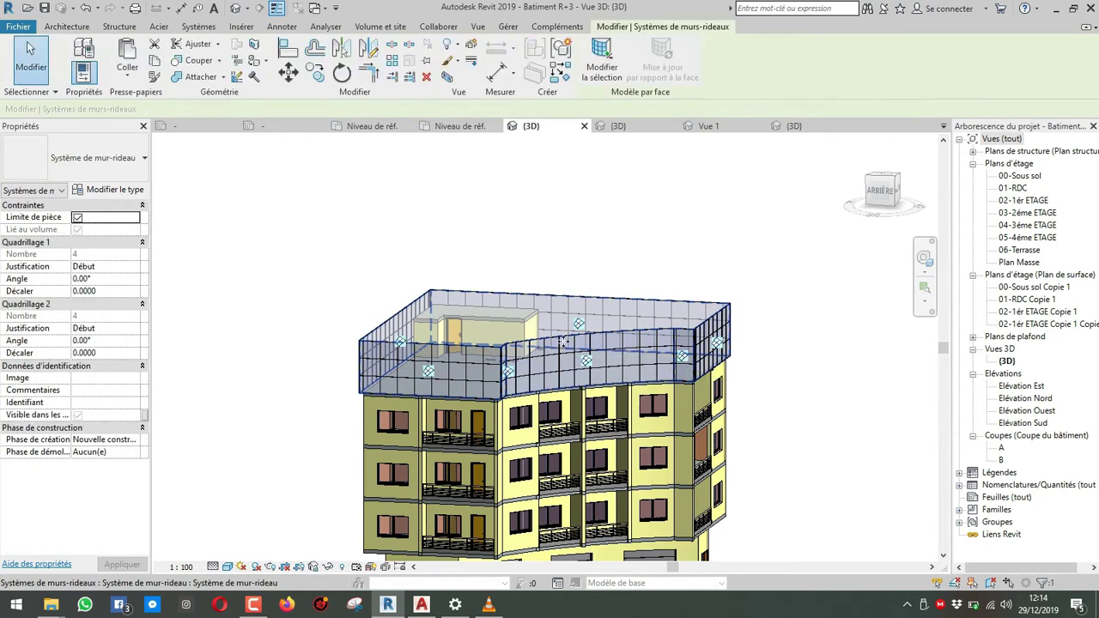
{"action": "left_click", "coordinate": [110, 190]}
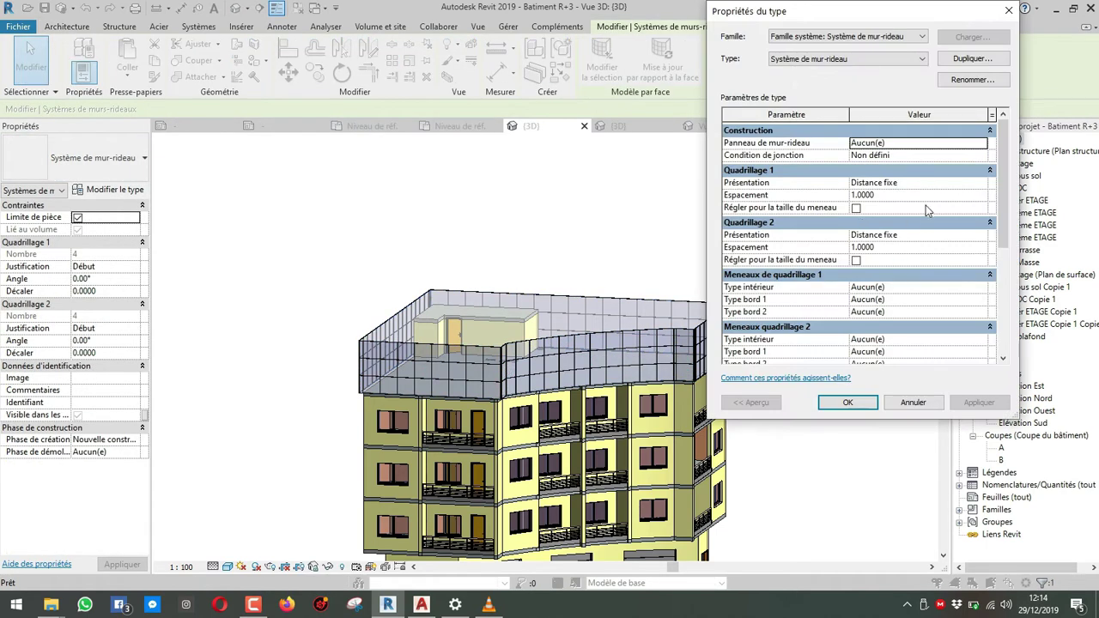
{"action": "scroll", "coordinate": [924, 207], "scroll_direction": "down", "scroll_amount": 5}
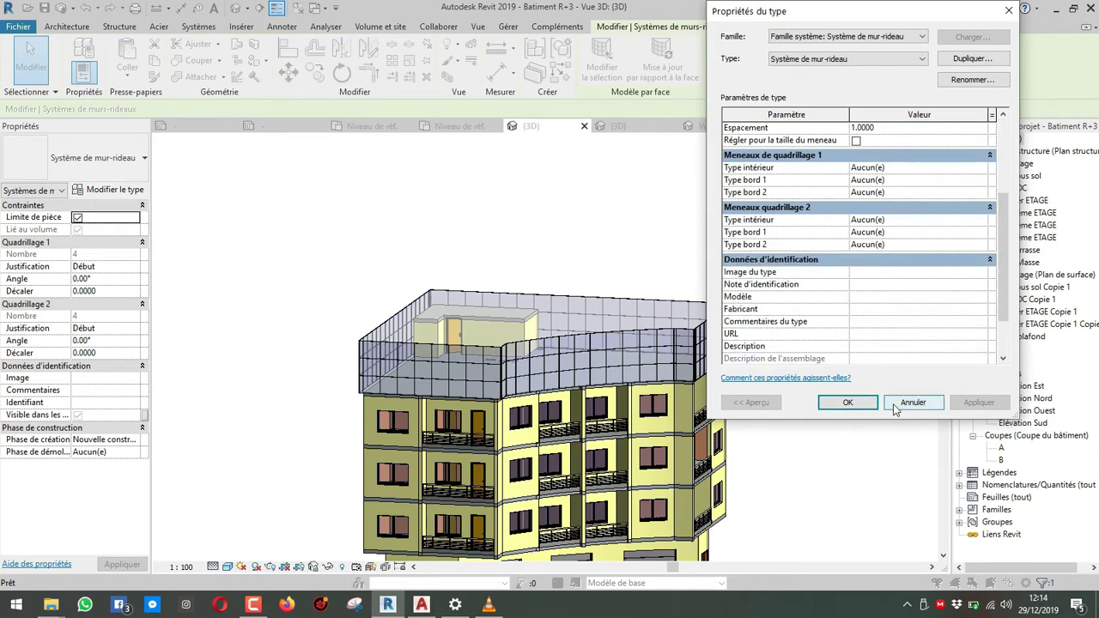
{"action": "left_click", "coordinate": [894, 405]}
{"action": "left_click", "coordinate": [579, 254]}
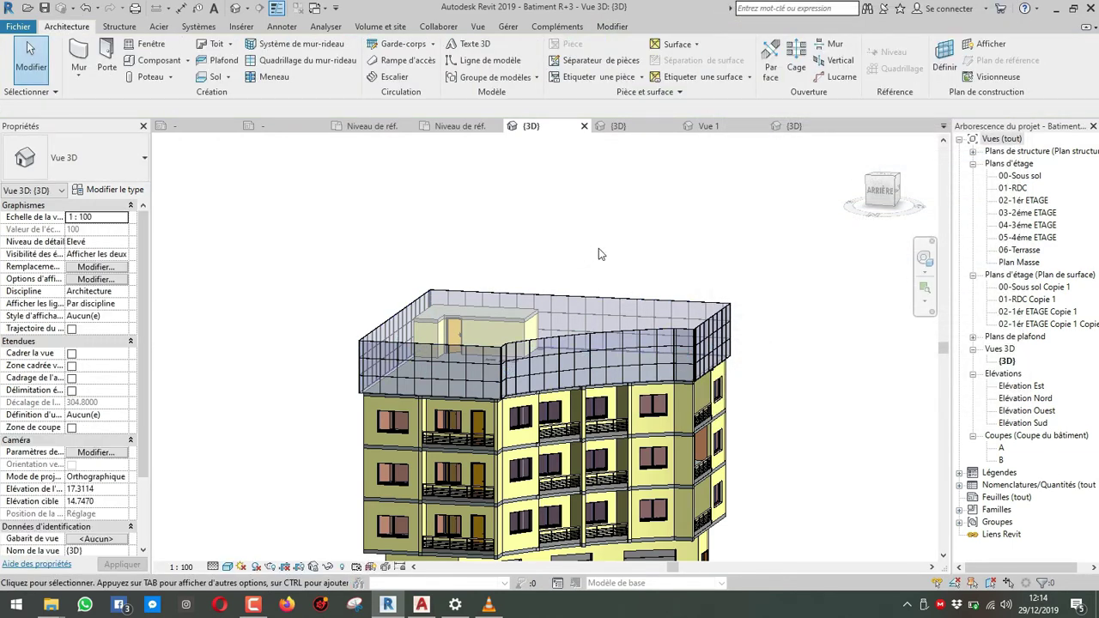
Select the roof mass behind the curtain system and open it for in-place editing.
{"action": "scroll", "coordinate": [599, 254], "scroll_direction": "down", "scroll_amount": 2}
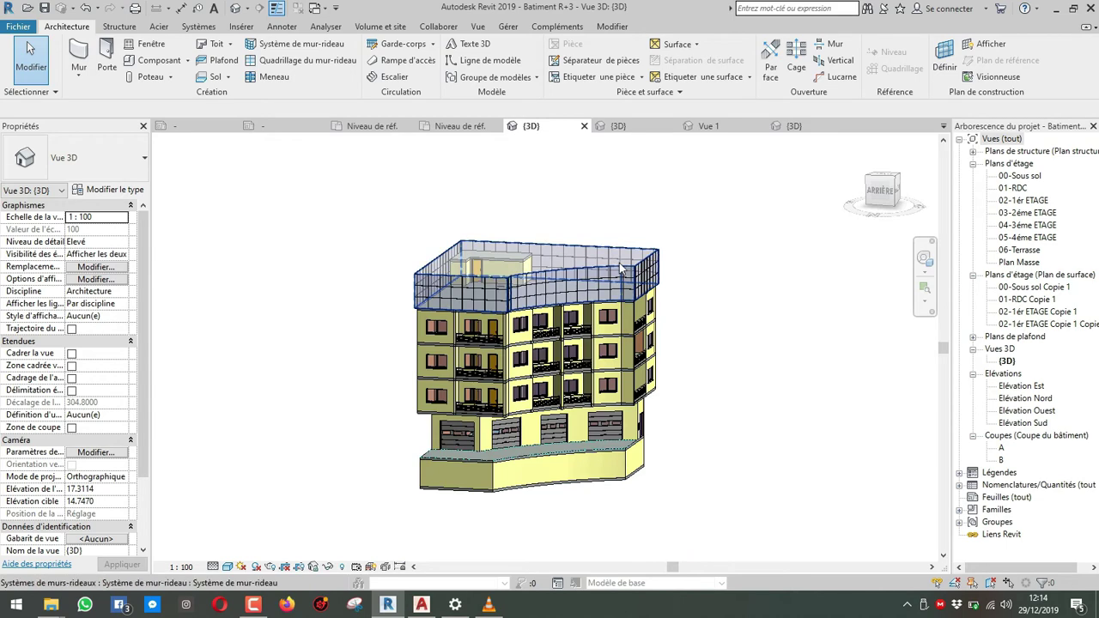
{"action": "left_click", "coordinate": [618, 263]}
{"action": "left_click", "coordinate": [606, 227]}
{"action": "left_click", "coordinate": [604, 251]}
{"action": "scroll", "coordinate": [588, 255], "scroll_direction": "up", "scroll_amount": 2}
{"action": "middle_click_drag", "start_coordinate": [589, 255], "coordinate": [584, 297], "text": "shift"}
{"action": "key", "text": "Escape"}
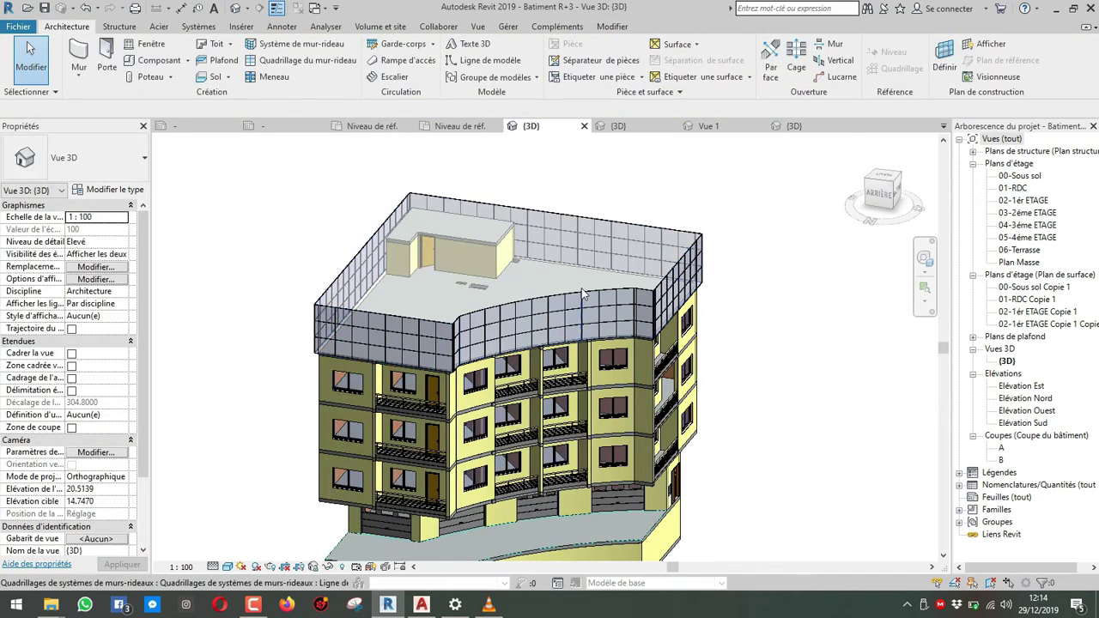
{"action": "key", "text": "Tab"}
{"action": "left_click", "coordinate": [583, 294]}
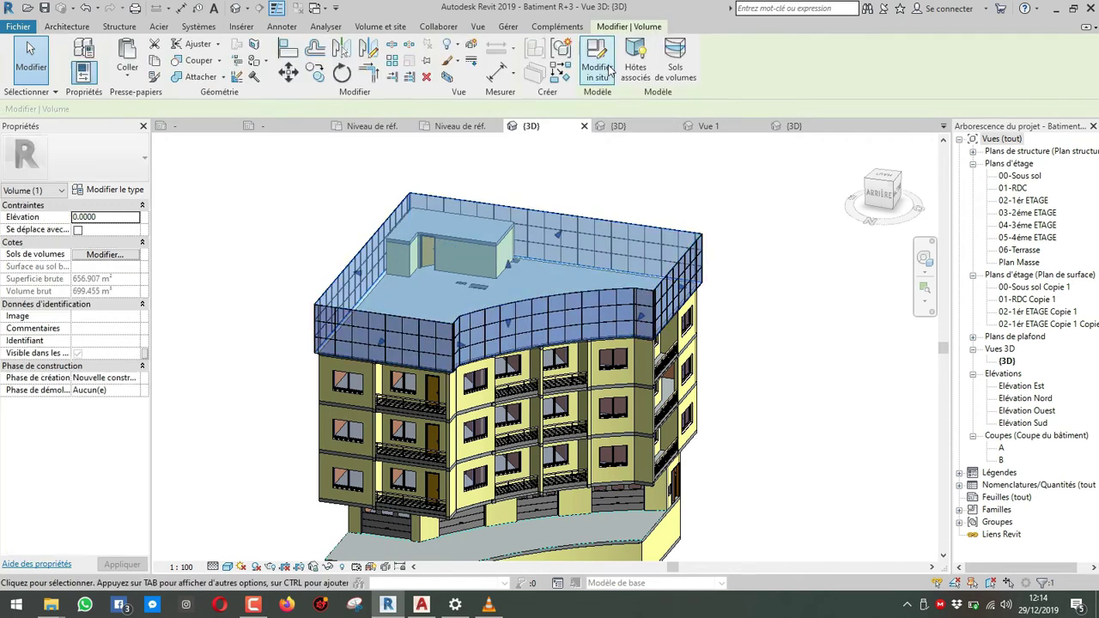
{"action": "middle_click_drag", "start_coordinate": [535, 295], "coordinate": [533, 272], "text": "shift"}
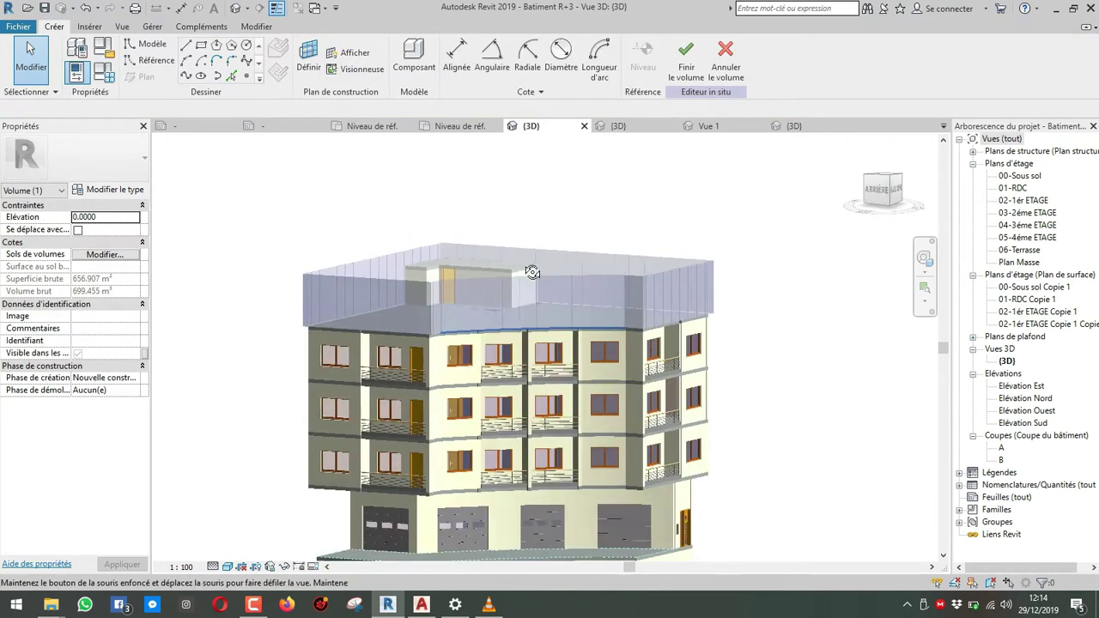
Pull the lower edge of the mass's curved face down about two storeys along the facade.
{"action": "left_click", "coordinate": [564, 333]}
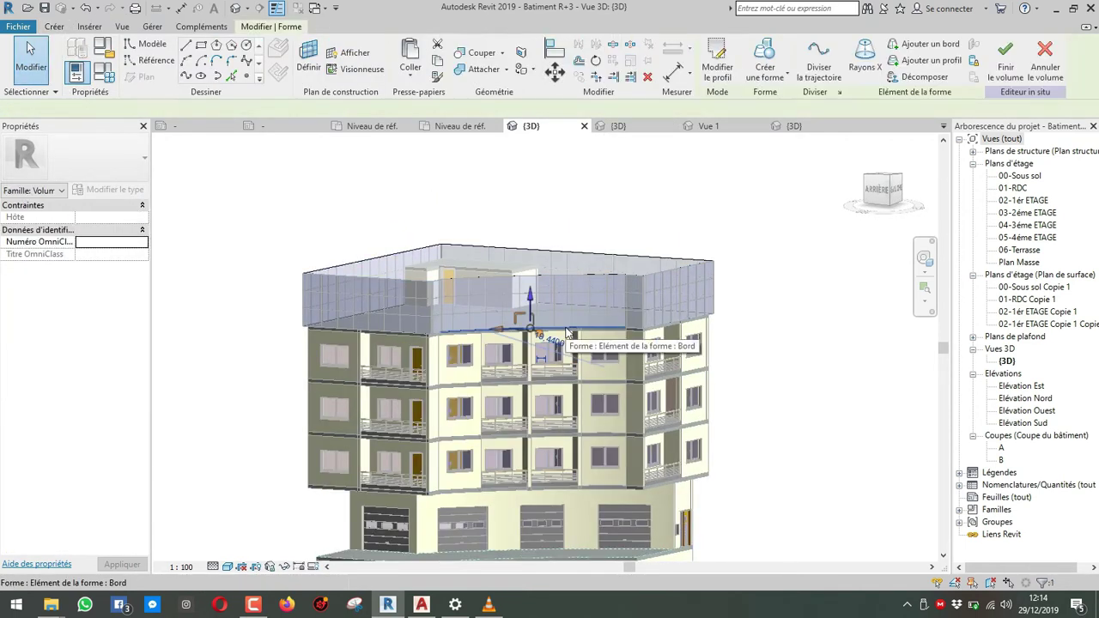
{"action": "key", "text": "Escape"}
{"action": "middle_click_drag", "start_coordinate": [560, 341], "coordinate": [585, 357], "text": "shift"}
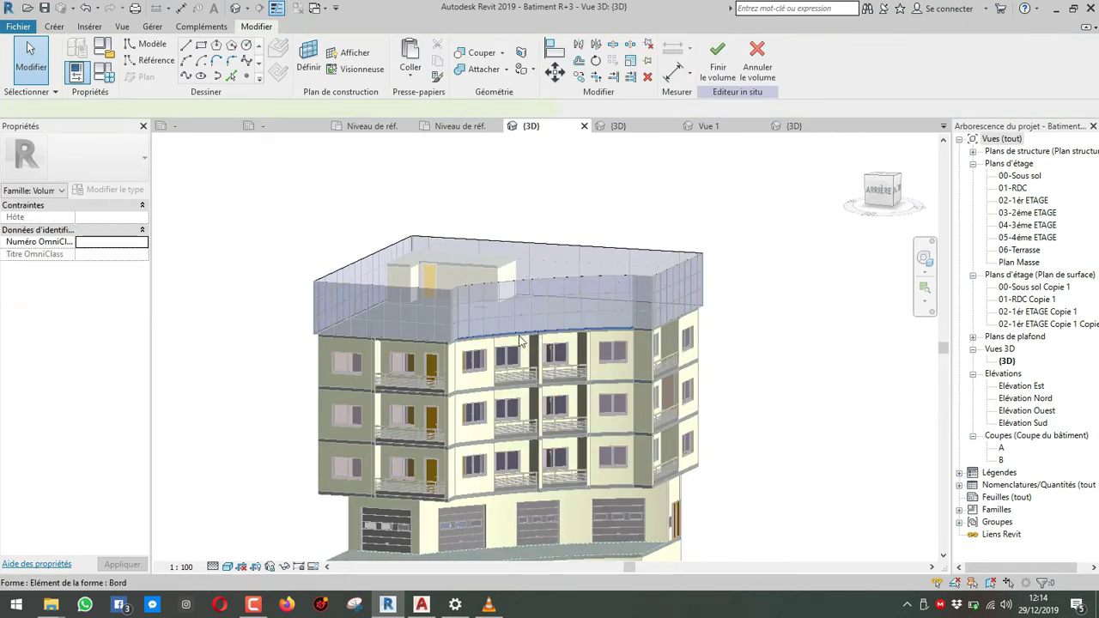
{"action": "left_click", "coordinate": [520, 341]}
{"action": "left_click_drag", "start_coordinate": [543, 311], "coordinate": [541, 409]}
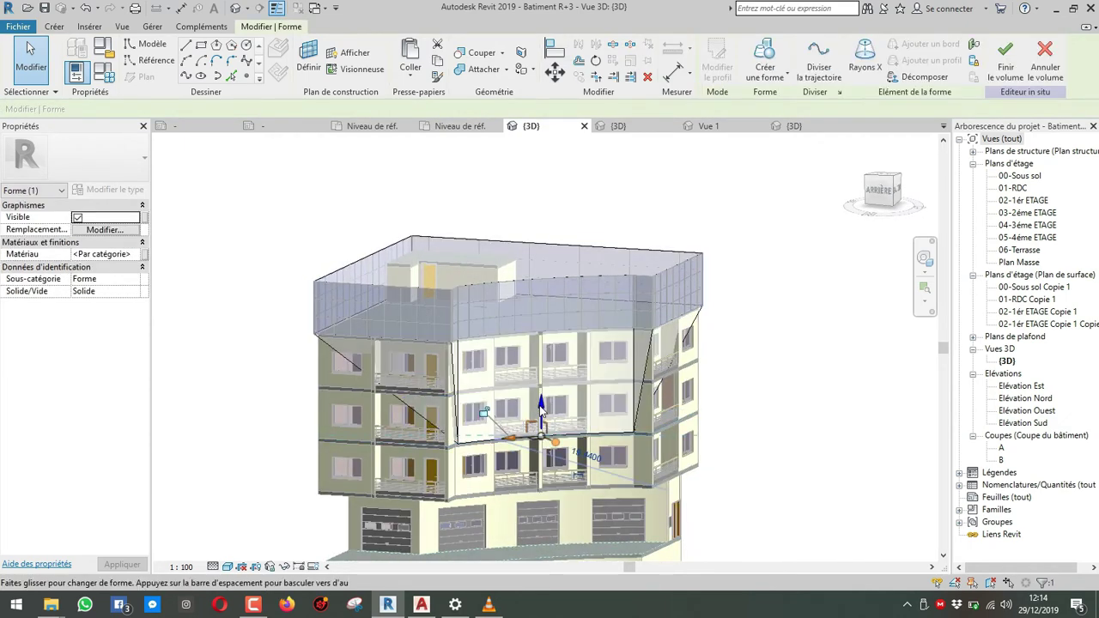
Undo the edge pull, lower the mass's entire bottom face three storeys to the top of the ground floor, and finish the mass.
{"action": "key", "text": "ctrl+z"}
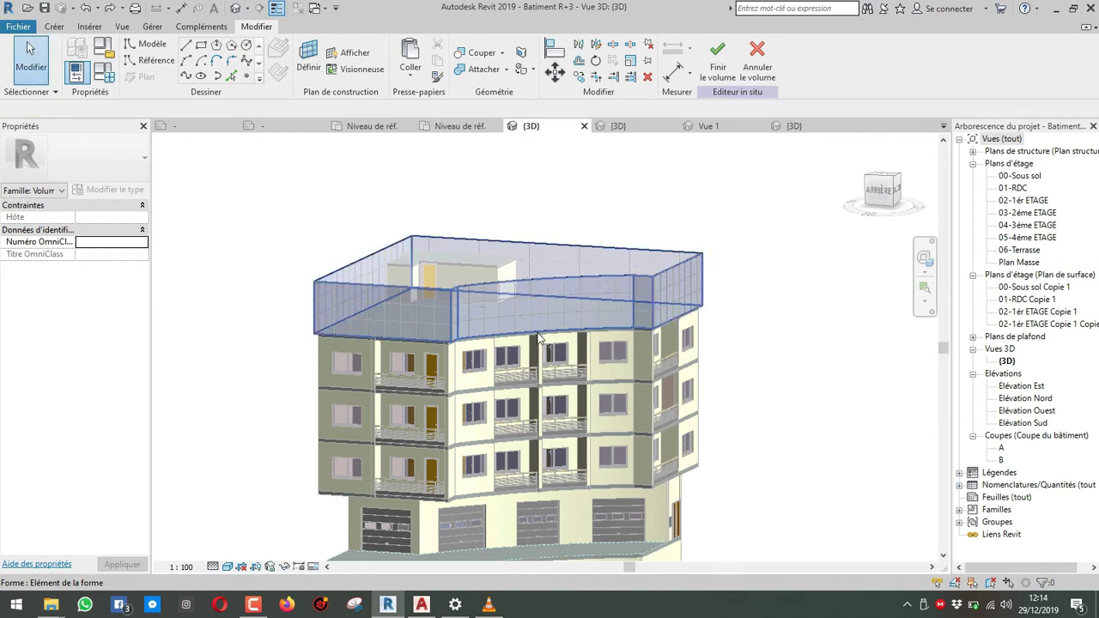
{"action": "left_click", "coordinate": [430, 346]}
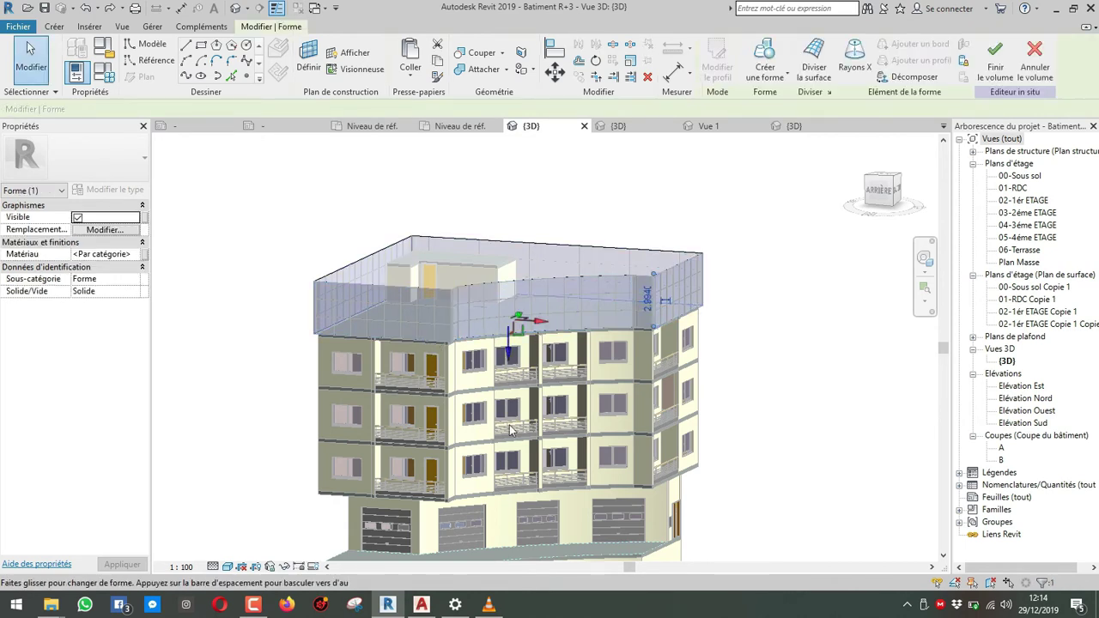
{"action": "left_click", "coordinate": [510, 468]}
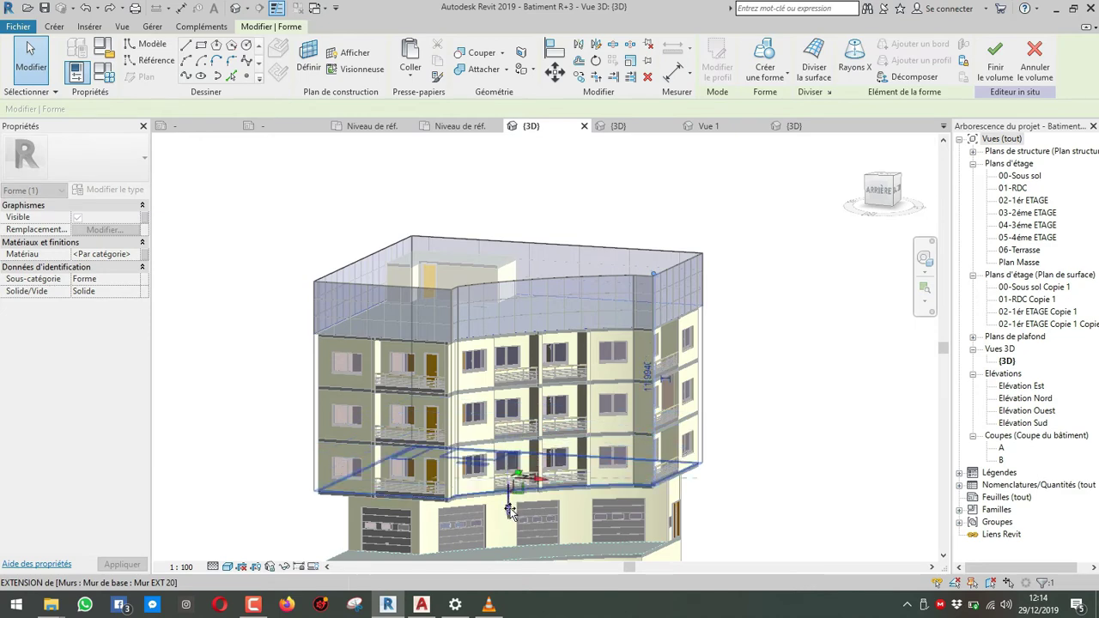
{"action": "key", "text": "Escape"}
{"action": "key", "text": "Escape"}
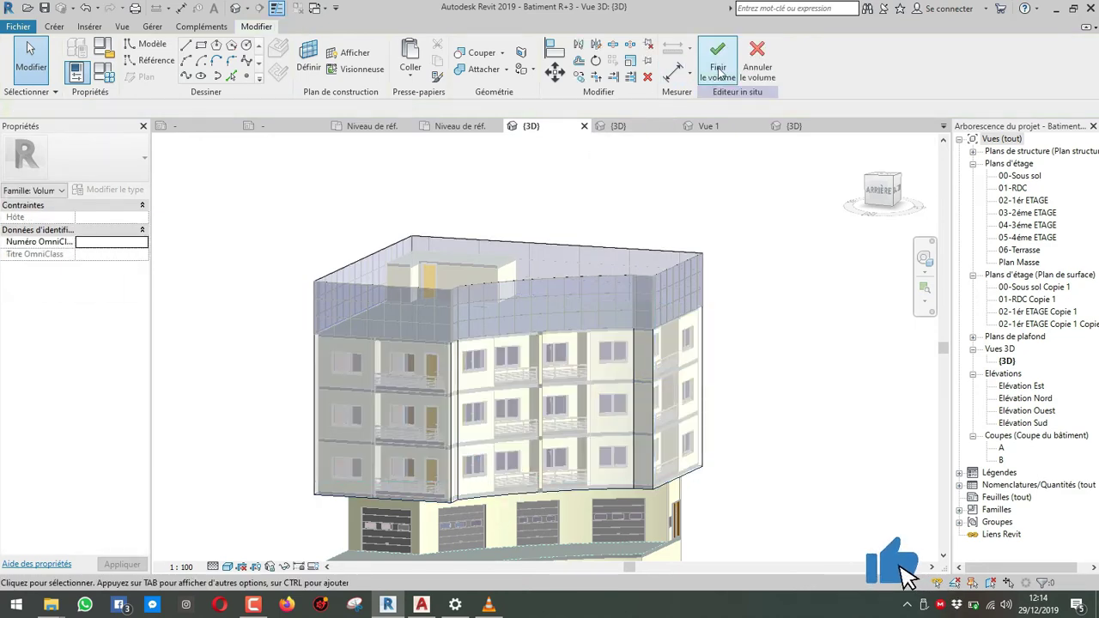
{"action": "left_click", "coordinate": [718, 71]}
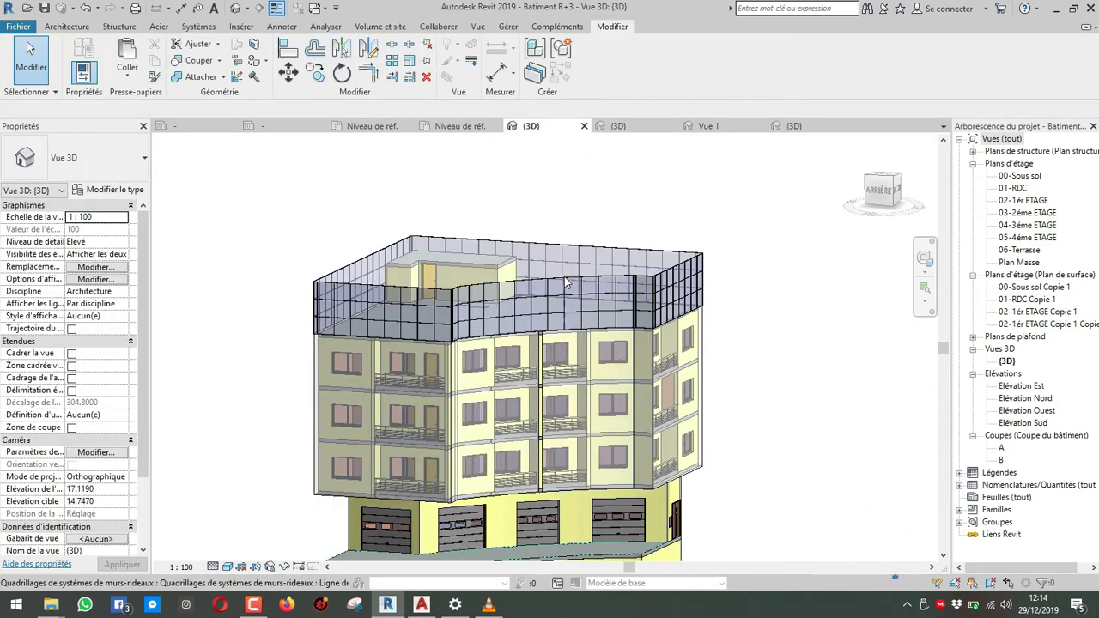
Select the curtain system around the roof and update it to the faces of the extended mass.
{"action": "key", "text": "Tab"}
{"action": "key", "text": "Tab"}
{"action": "left_click", "coordinate": [565, 284]}
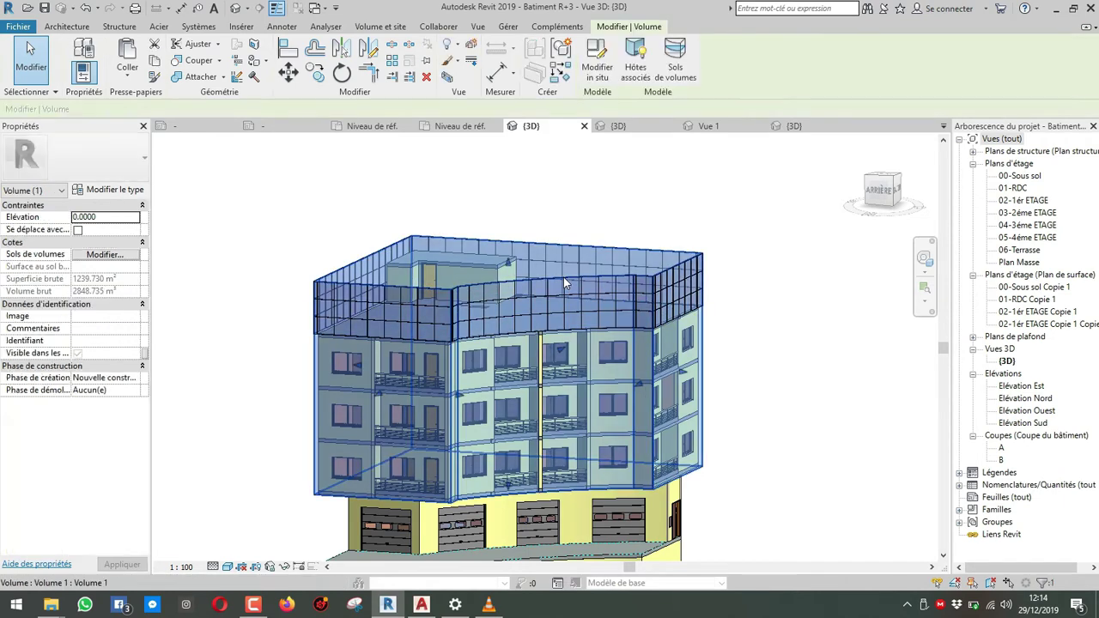
{"action": "key", "text": "Escape"}
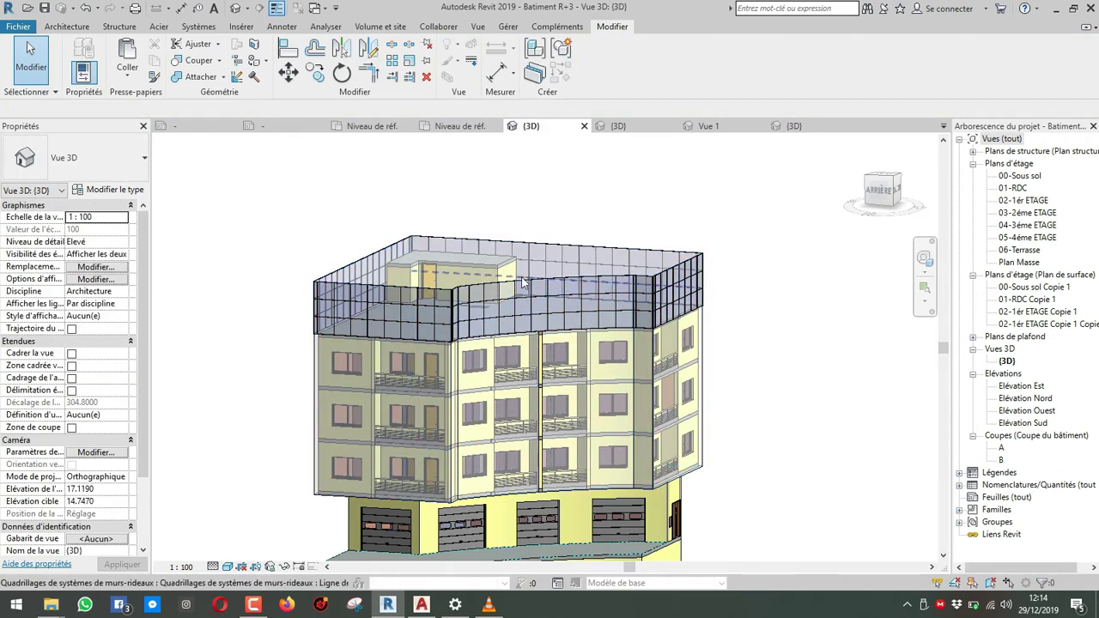
{"action": "left_click", "coordinate": [410, 294]}
{"action": "key", "text": "Tab"}
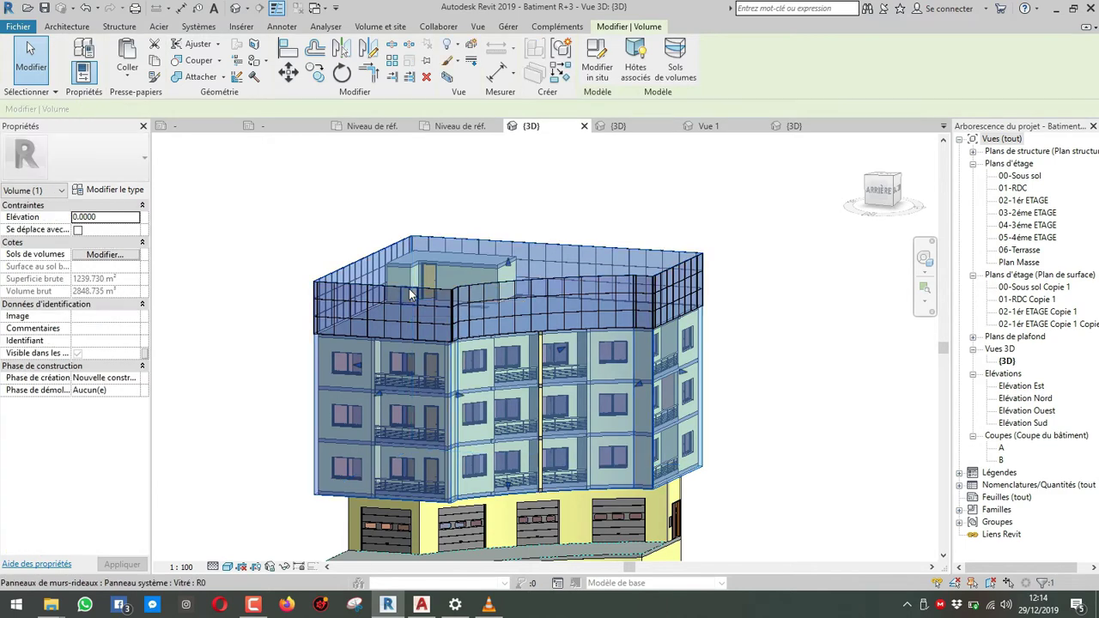
{"action": "left_click", "coordinate": [411, 292]}
{"action": "key", "text": "Escape"}
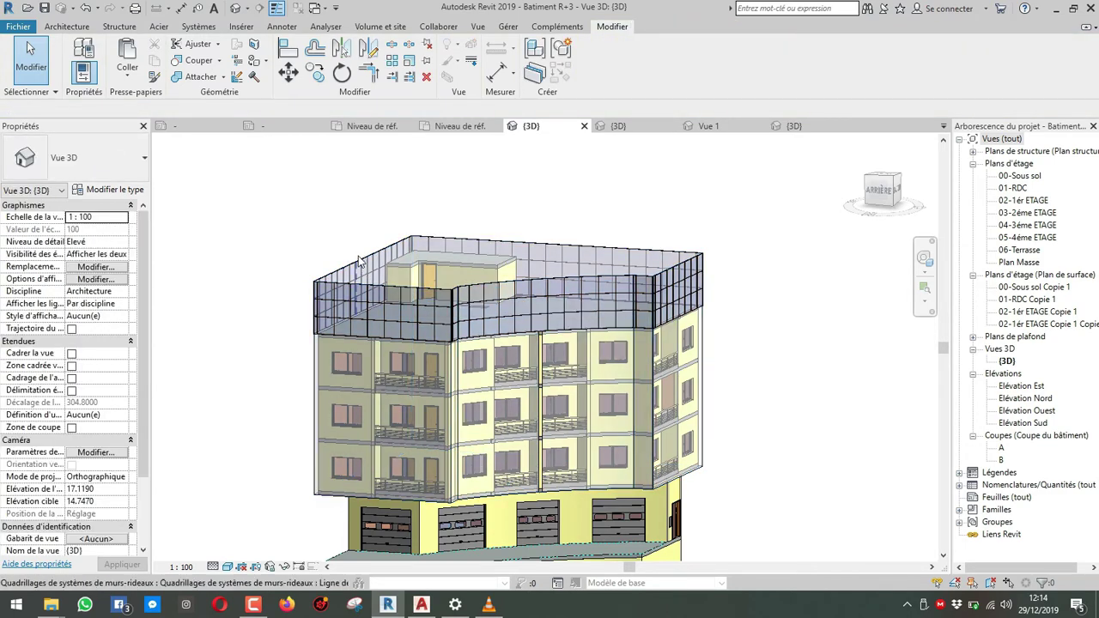
{"action": "key", "text": "Tab"}
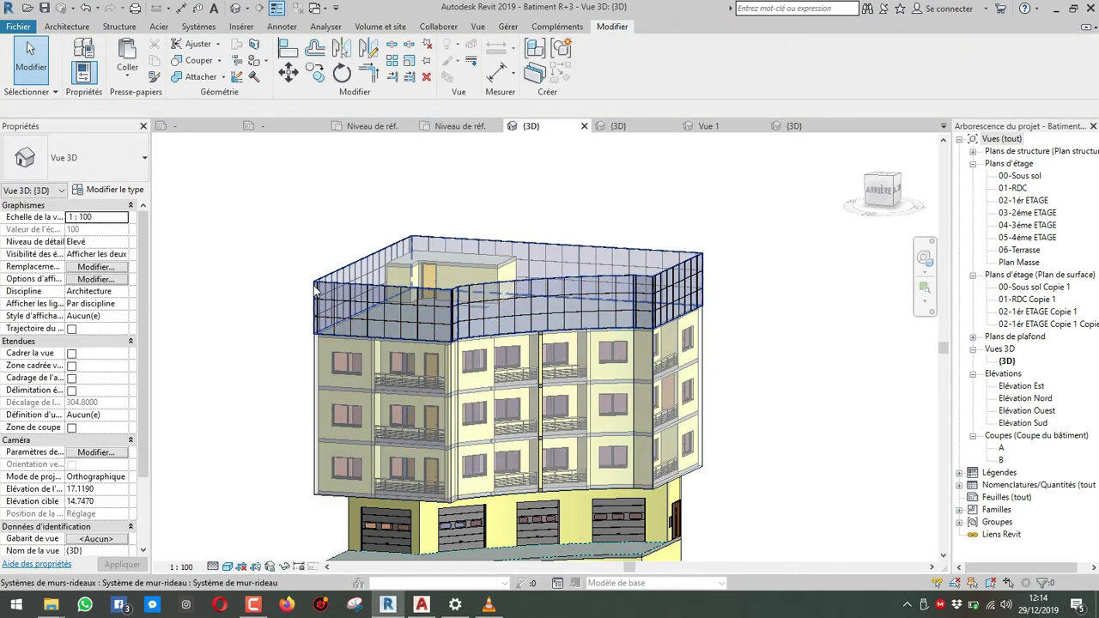
{"action": "left_click", "coordinate": [315, 290]}
{"action": "left_click", "coordinate": [662, 69]}
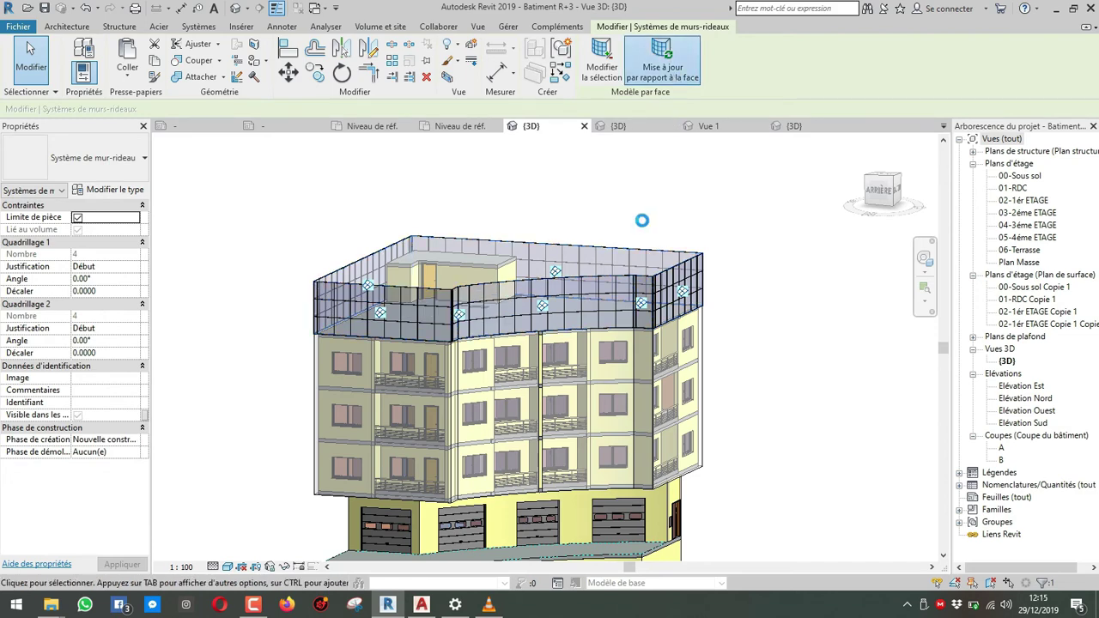
{"action": "key", "text": "Escape"}
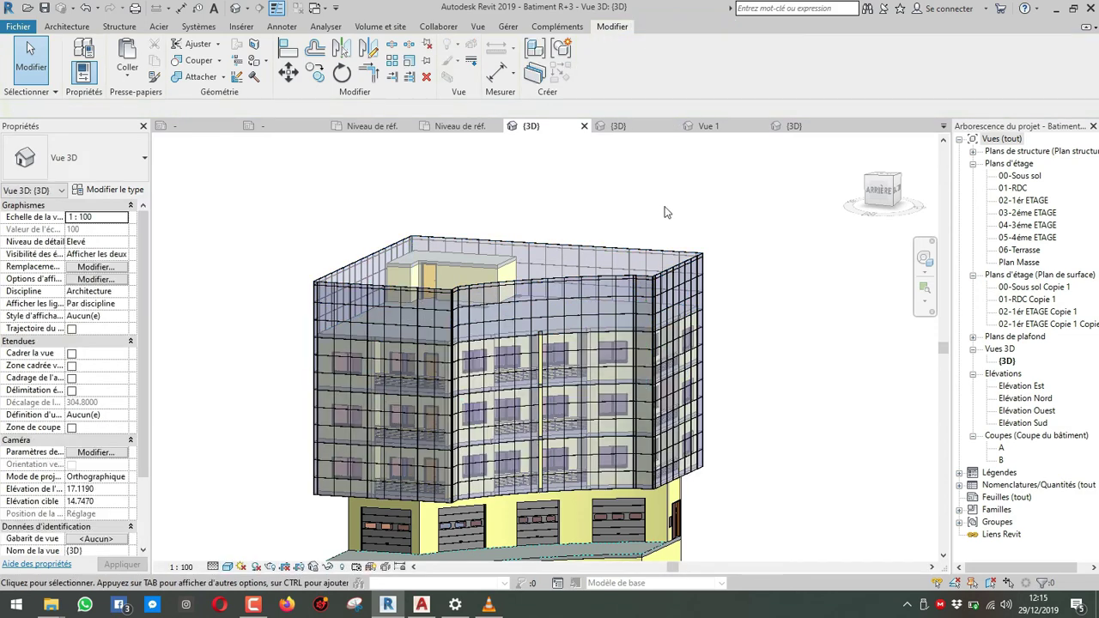
Examine the curtain system covering the upper storeys from close up and from several sides of the building.
{"action": "scroll", "coordinate": [637, 222], "scroll_direction": "down", "scroll_amount": 3}
{"action": "middle_click_drag", "start_coordinate": [637, 221], "coordinate": [421, 294], "text": "shift"}
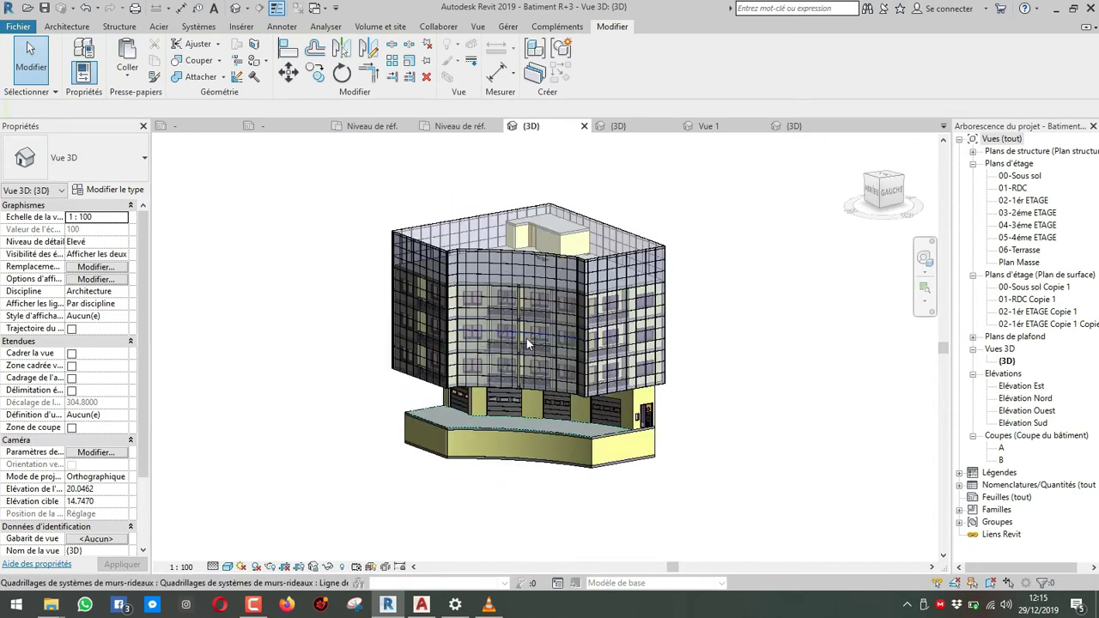
{"action": "scroll", "coordinate": [579, 342], "scroll_direction": "up", "scroll_amount": 3}
{"action": "scroll", "coordinate": [579, 340], "scroll_direction": "up", "scroll_amount": 2}
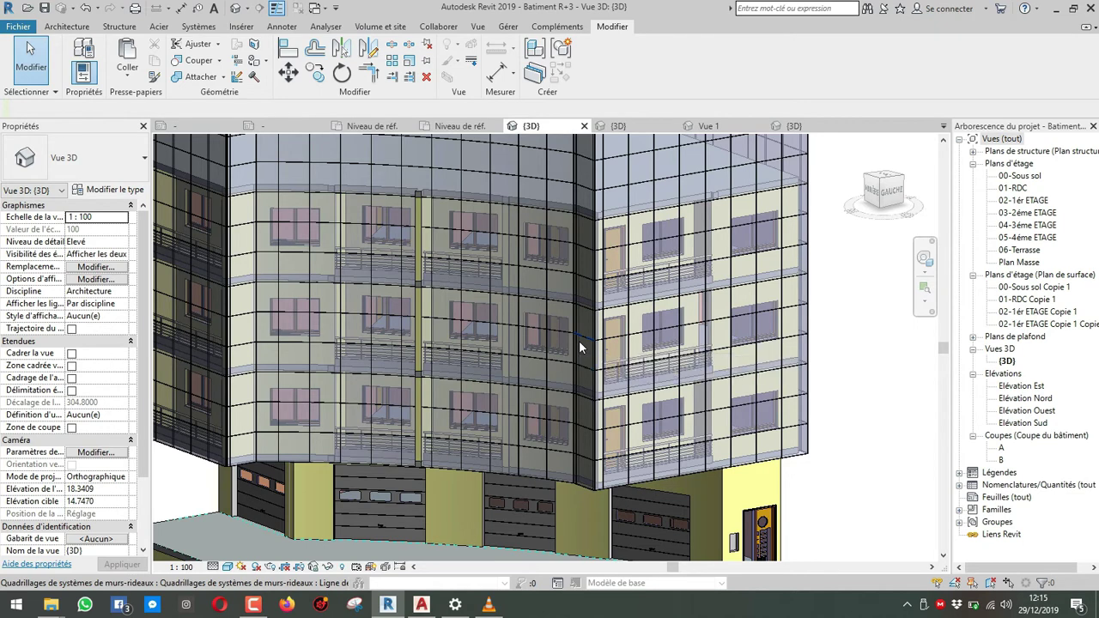
{"action": "scroll", "coordinate": [580, 347], "scroll_direction": "down", "scroll_amount": 5}
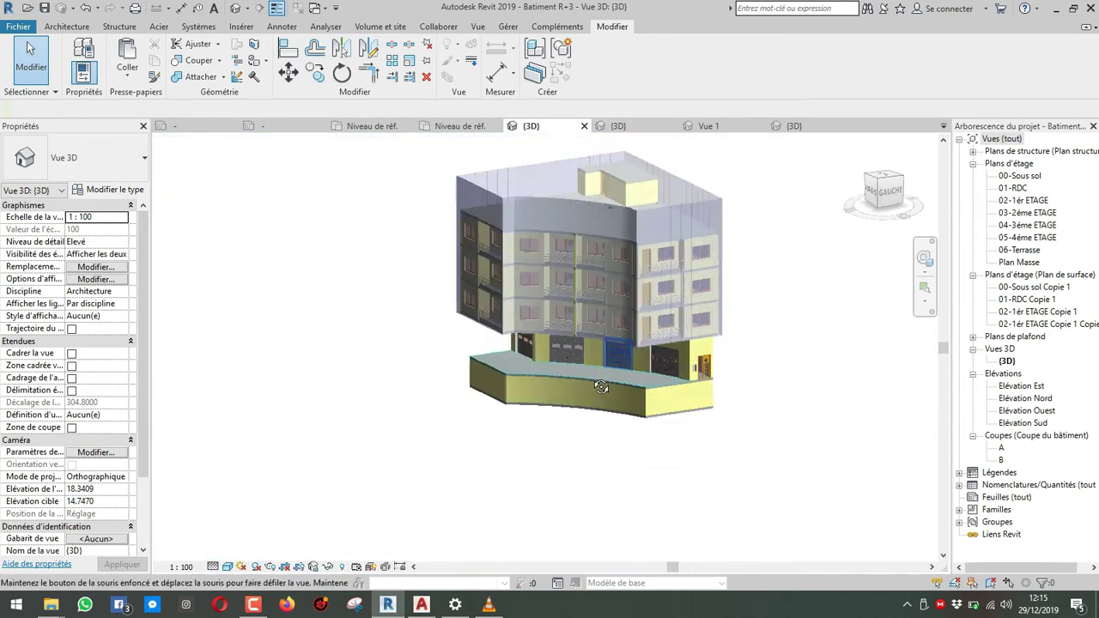
{"action": "middle_click_drag", "start_coordinate": [580, 347], "coordinate": [733, 366], "text": "shift"}
{"action": "scroll", "coordinate": [544, 319], "scroll_direction": "up", "scroll_amount": 5}
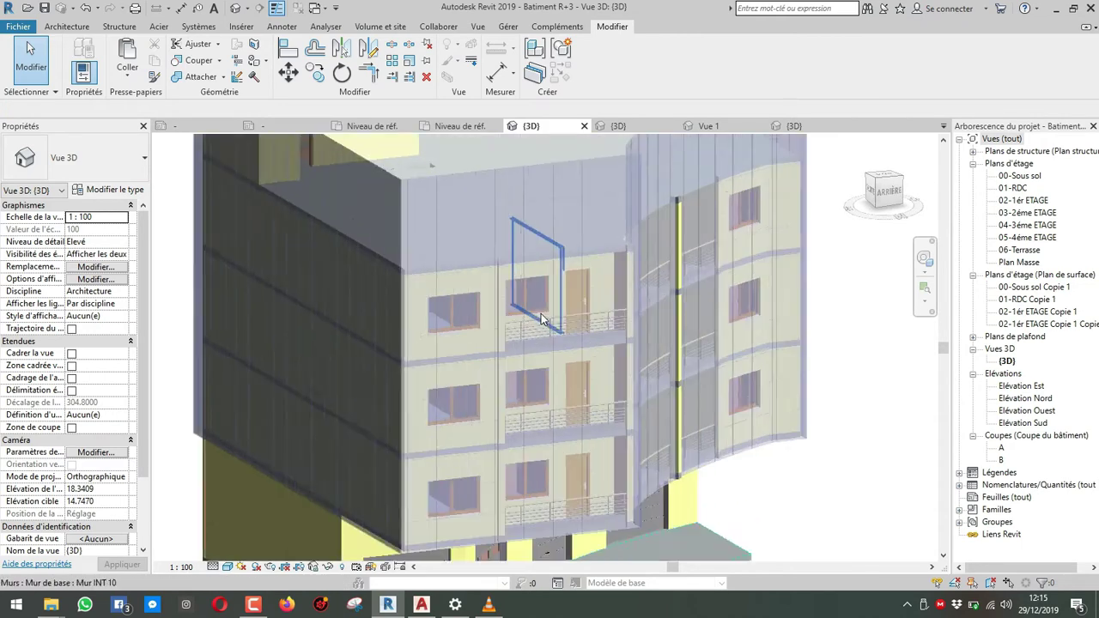
{"action": "scroll", "coordinate": [544, 318], "scroll_direction": "down", "scroll_amount": 5}
{"action": "middle_click_drag", "start_coordinate": [544, 319], "coordinate": [646, 258], "text": "shift"}
Open the mass behind the curtain system for in-place editing and select its outline from directly above.
{"action": "left_click", "coordinate": [646, 256]}
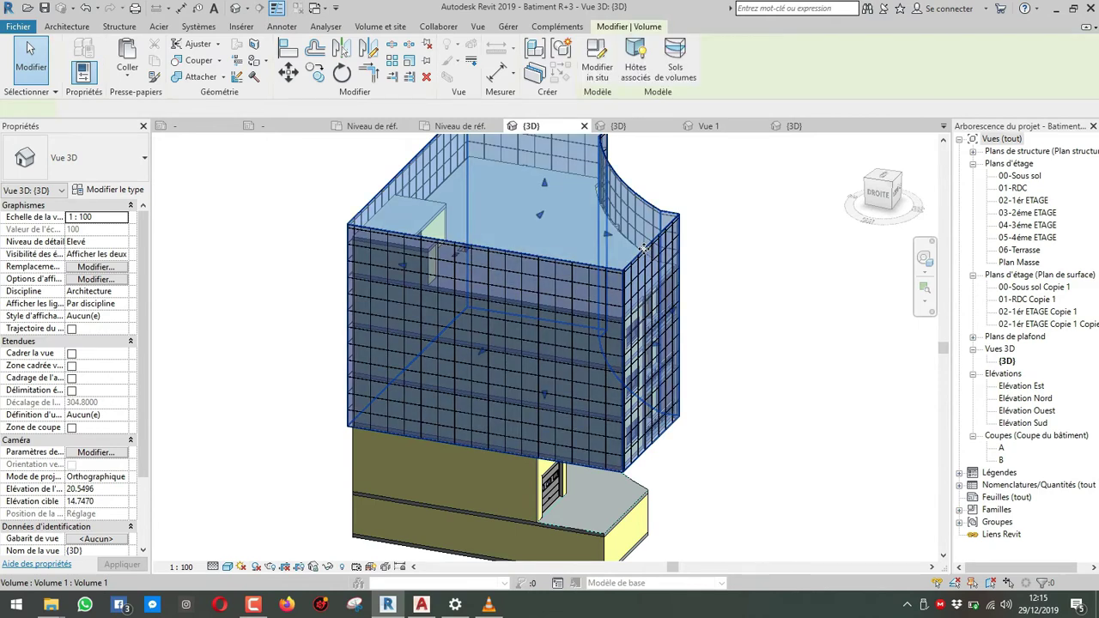
{"action": "double_click", "coordinate": [618, 468]}
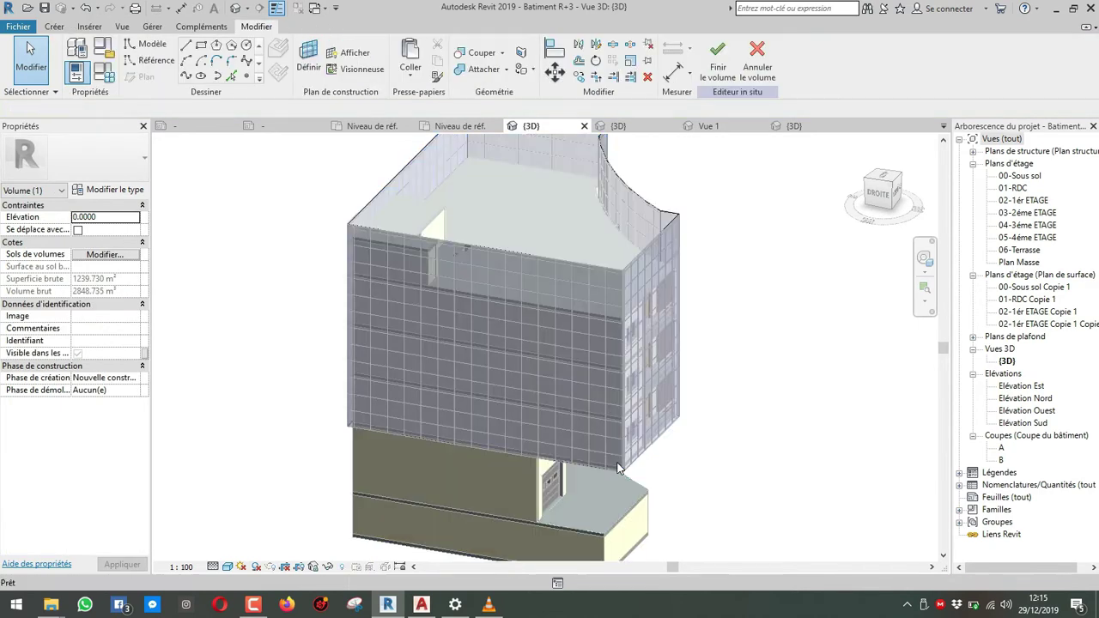
{"action": "scroll", "coordinate": [620, 477], "scroll_direction": "down", "scroll_amount": 1}
{"action": "middle_click_drag", "start_coordinate": [610, 396], "coordinate": [486, 500], "text": "shift"}
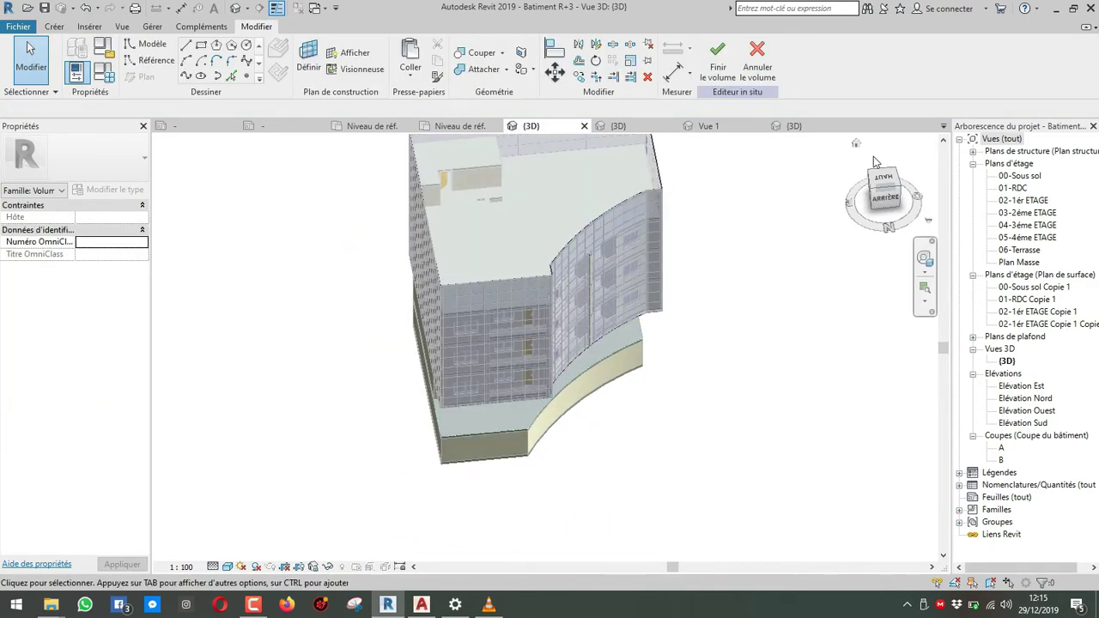
{"action": "left_click", "coordinate": [884, 182]}
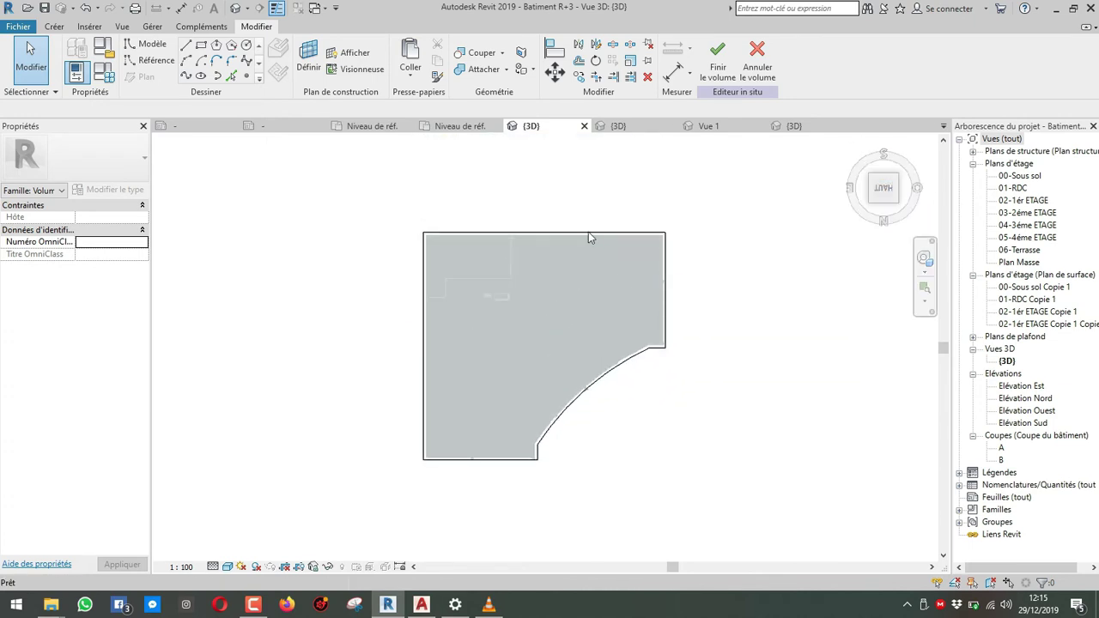
{"action": "left_click", "coordinate": [588, 232]}
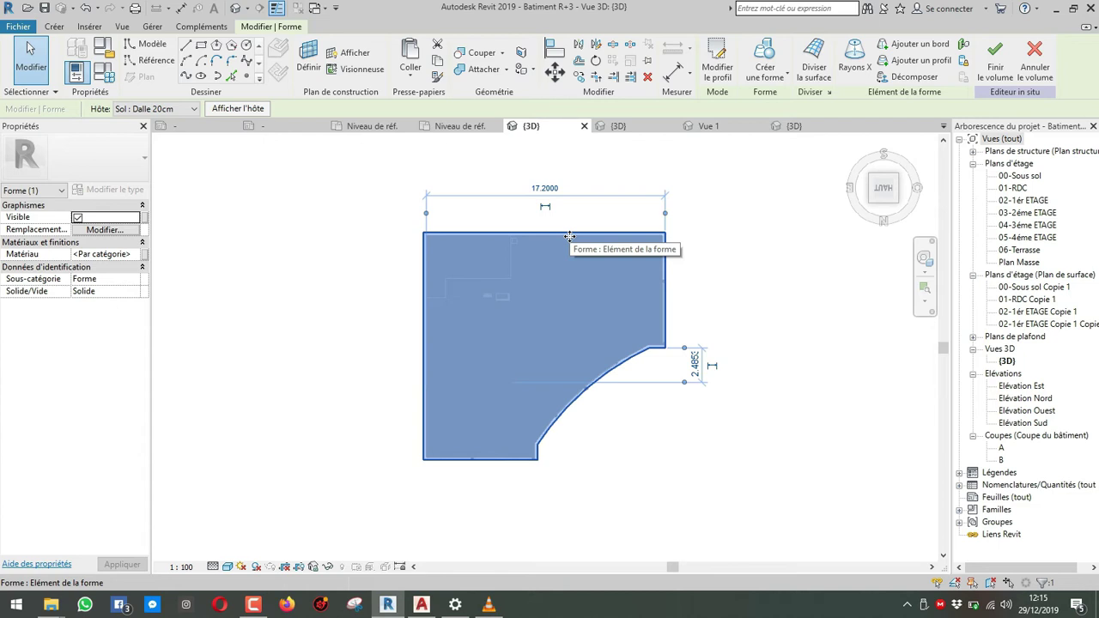
{"action": "key", "text": "Escape"}
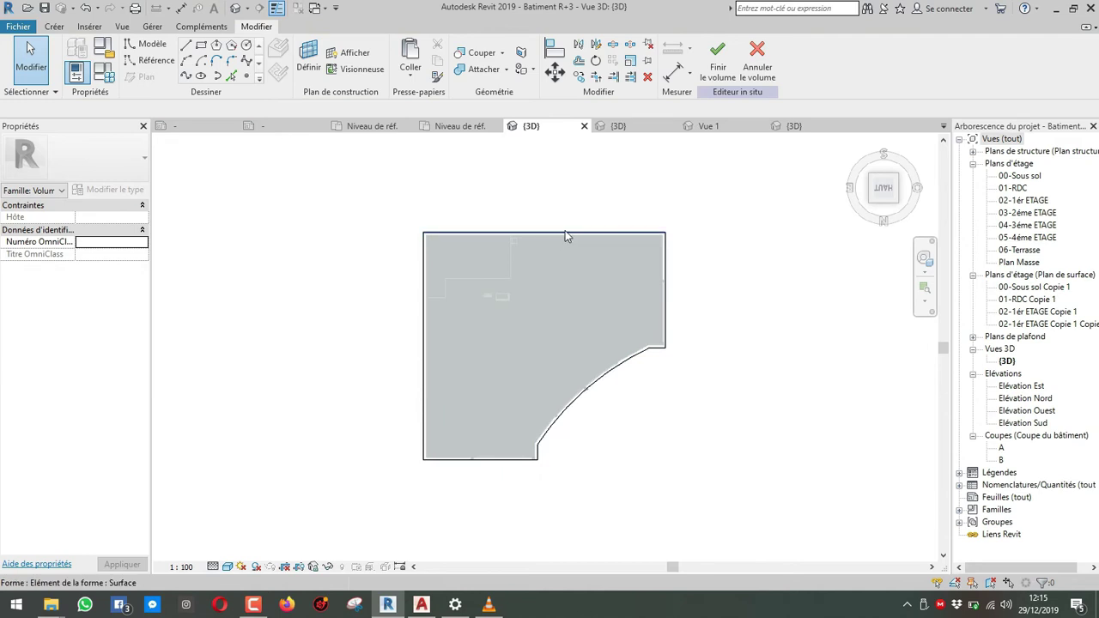
{"action": "left_click", "coordinate": [565, 230]}
{"action": "key", "text": "Escape"}
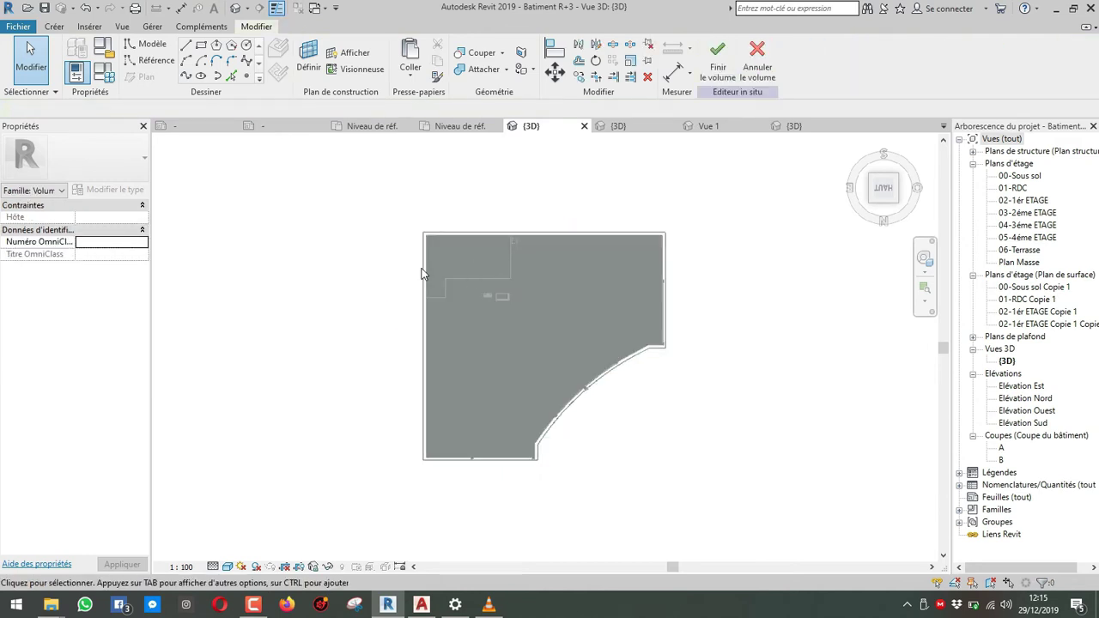
Select the mass's lower edges along its side faces and delete the mass form.
{"action": "middle_click_drag", "start_coordinate": [544, 343], "coordinate": [551, 386], "text": "shift"}
{"action": "scroll", "coordinate": [551, 386], "scroll_direction": "up", "scroll_amount": 2}
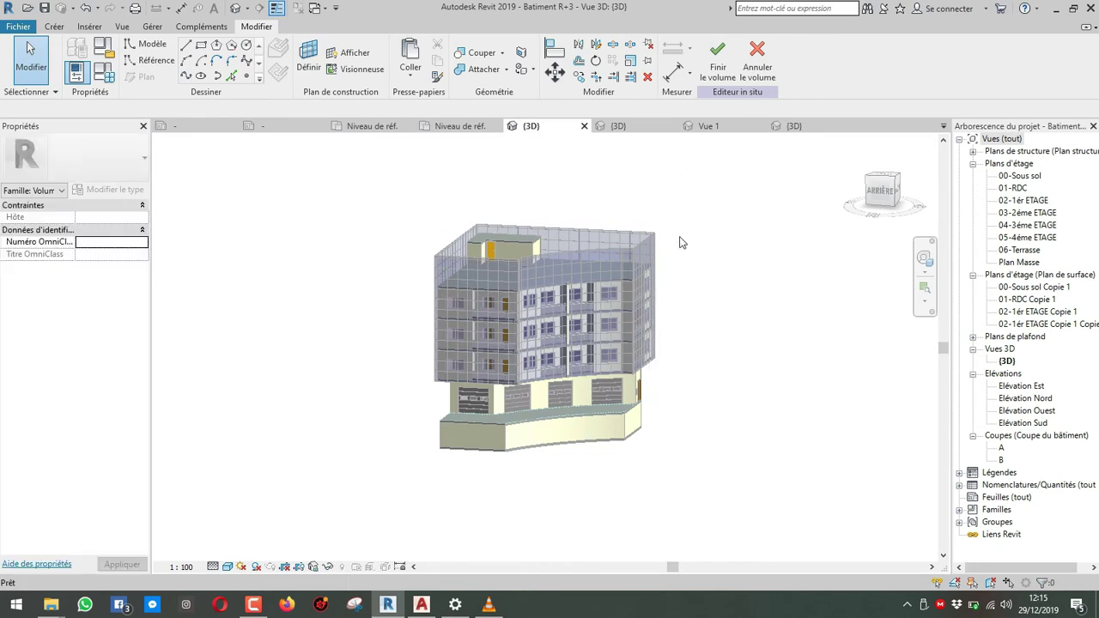
{"action": "left_click", "coordinate": [551, 401]}
{"action": "middle_click_drag", "start_coordinate": [551, 401], "coordinate": [752, 421], "text": "shift"}
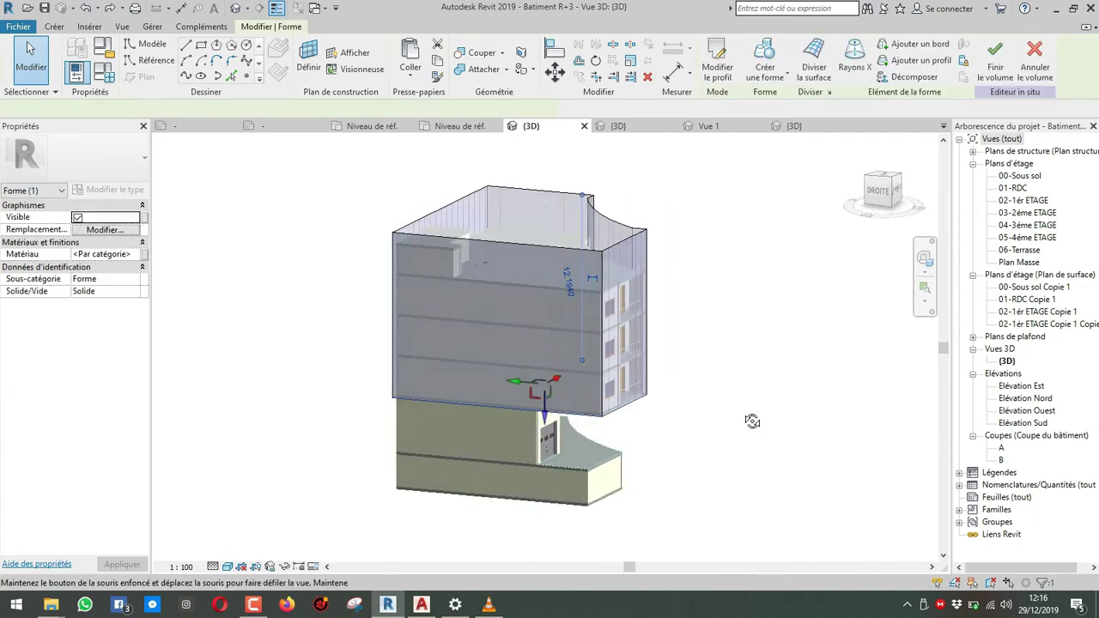
{"action": "left_click", "coordinate": [562, 418]}
{"action": "middle_click_drag", "start_coordinate": [561, 421], "coordinate": [709, 443], "text": "shift"}
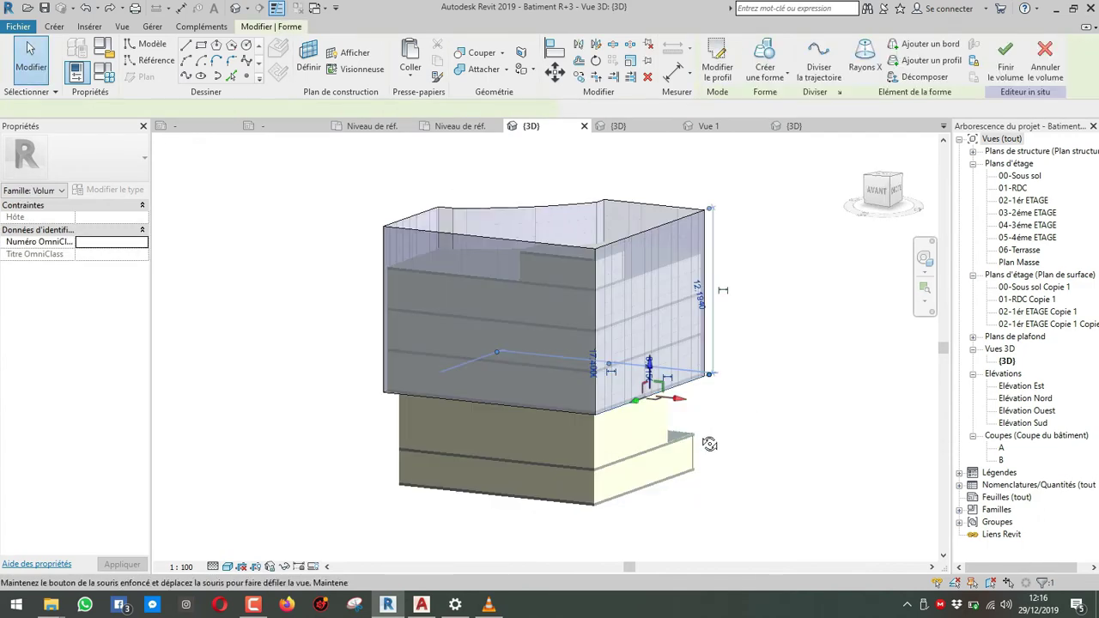
{"action": "left_click", "coordinate": [574, 412], "text": "ctrl"}
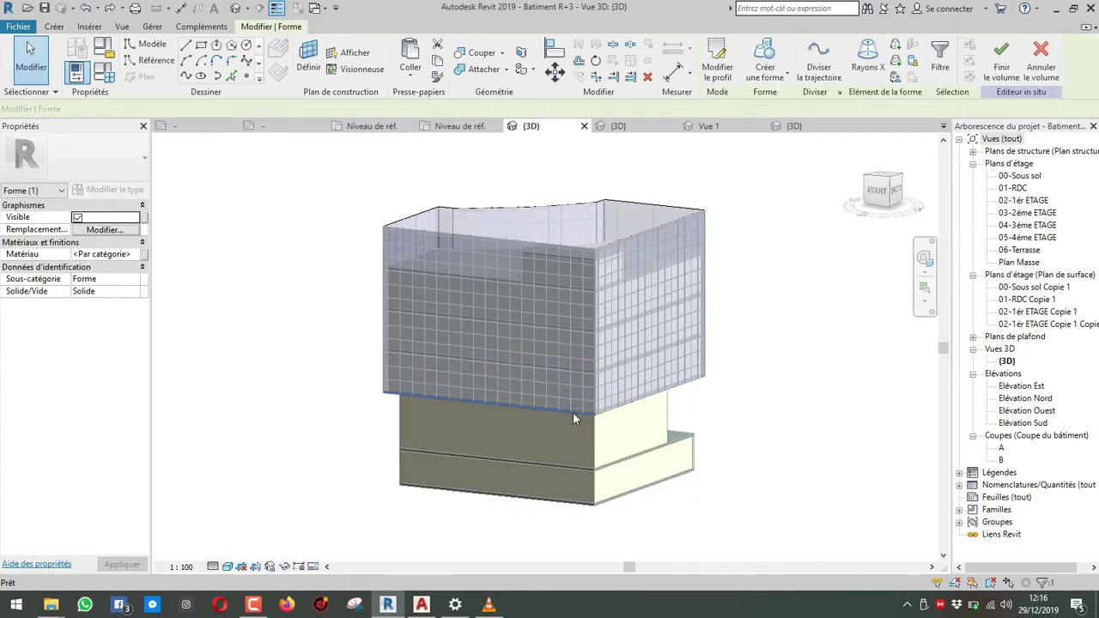
{"action": "left_click", "coordinate": [746, 397]}
{"action": "left_click", "coordinate": [654, 395]}
{"action": "key", "text": "Escape"}
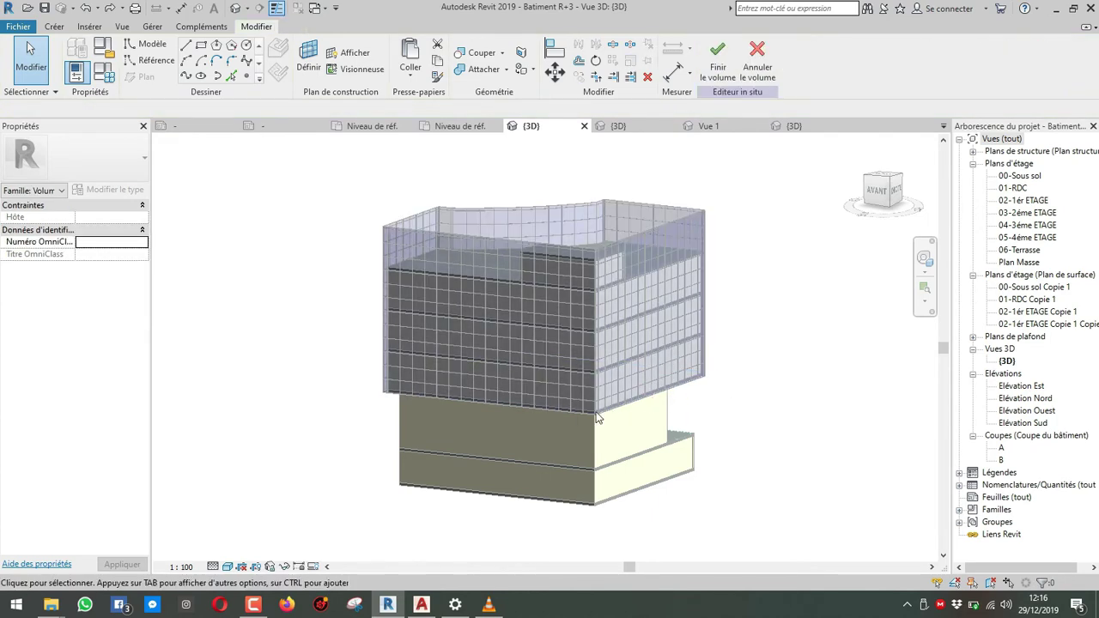
Finish the in-place mass edit and agree to delete the empty mass family.
{"action": "scroll", "coordinate": [575, 413], "scroll_direction": "down", "scroll_amount": 3}
{"action": "middle_click_drag", "start_coordinate": [678, 423], "coordinate": [698, 213], "text": "shift"}
{"action": "left_click", "coordinate": [718, 55]}
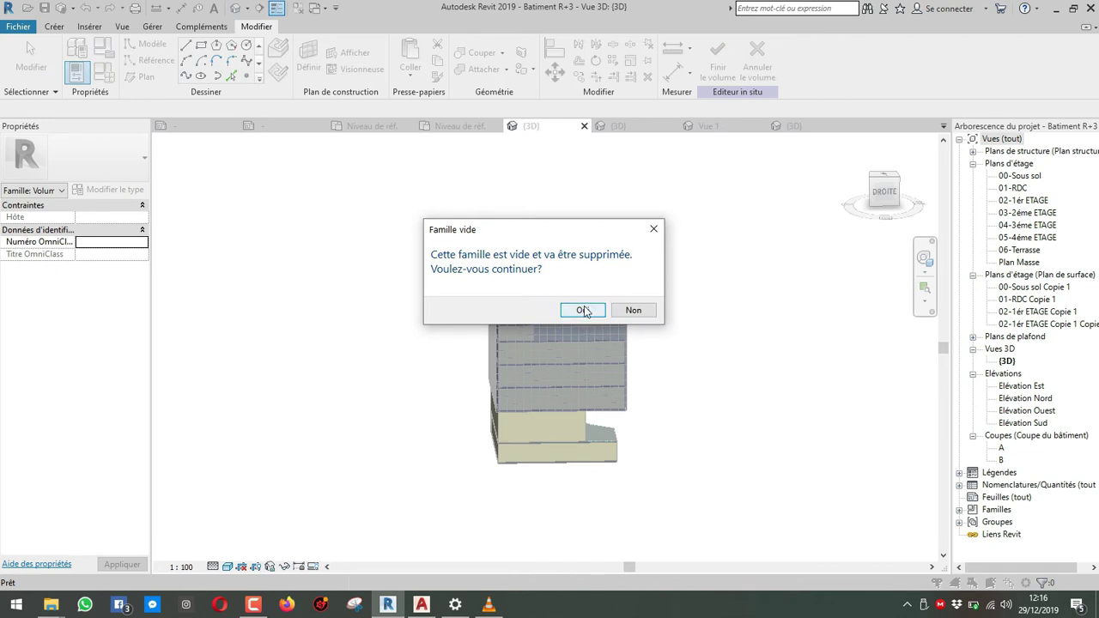
{"action": "left_click", "coordinate": [633, 310]}
{"action": "scroll", "coordinate": [655, 405], "scroll_direction": "down", "scroll_amount": 3}
{"action": "middle_click_drag", "start_coordinate": [713, 409], "coordinate": [541, 418], "text": "shift"}
{"action": "left_click", "coordinate": [711, 77]}
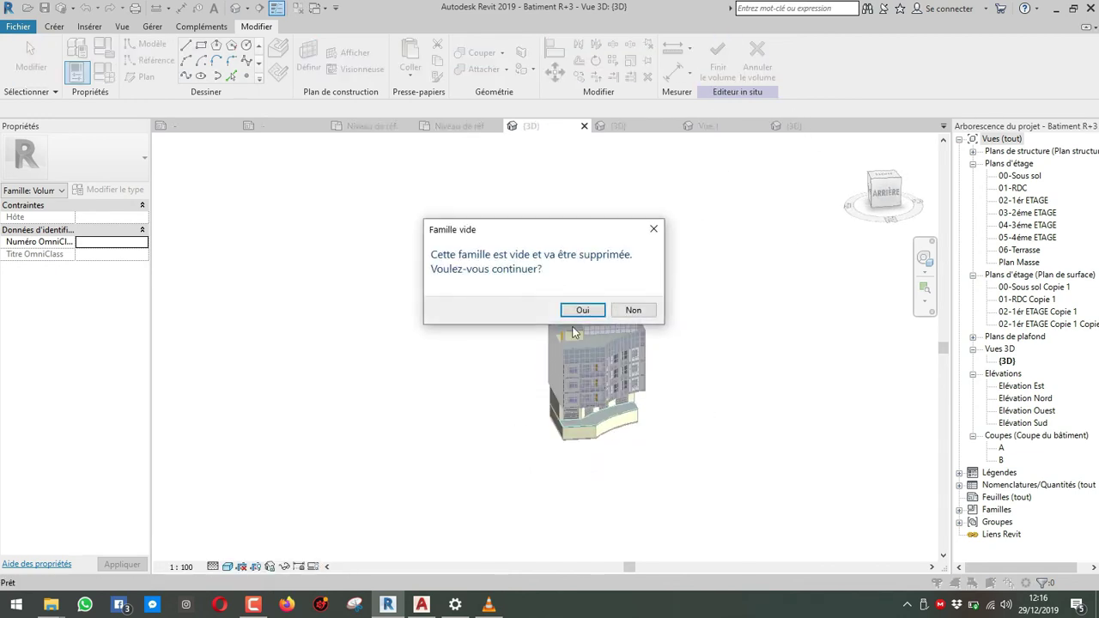
{"action": "left_click", "coordinate": [581, 312]}
Select the curtain system and check whether it can still be updated to a face.
{"action": "scroll", "coordinate": [629, 287], "scroll_direction": "up", "scroll_amount": 3}
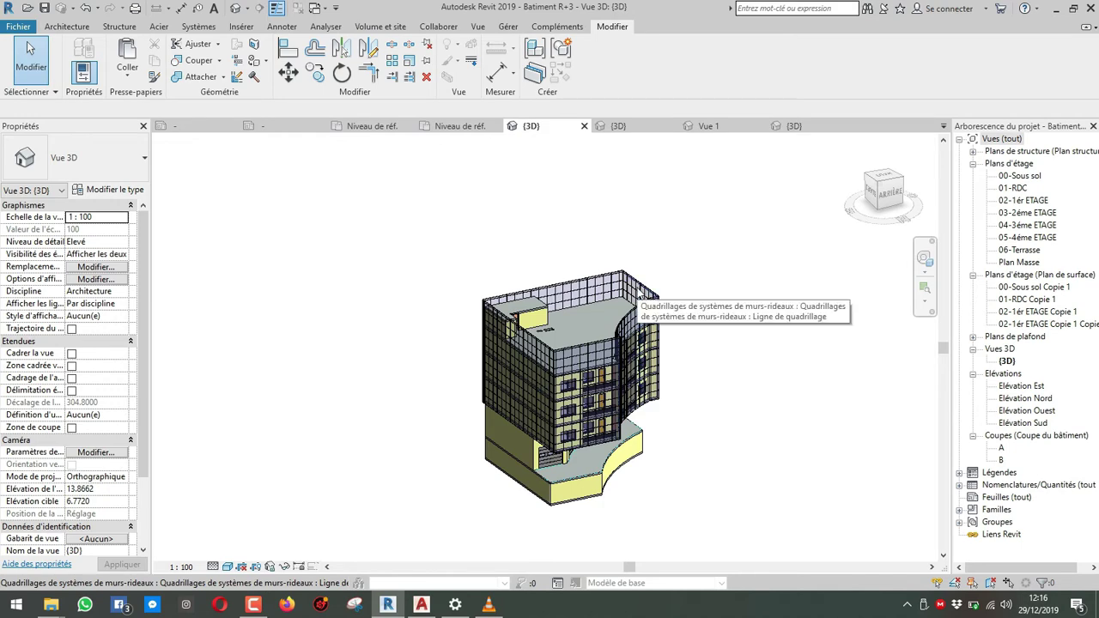
{"action": "key", "text": "Tab"}
{"action": "left_click", "coordinate": [653, 299]}
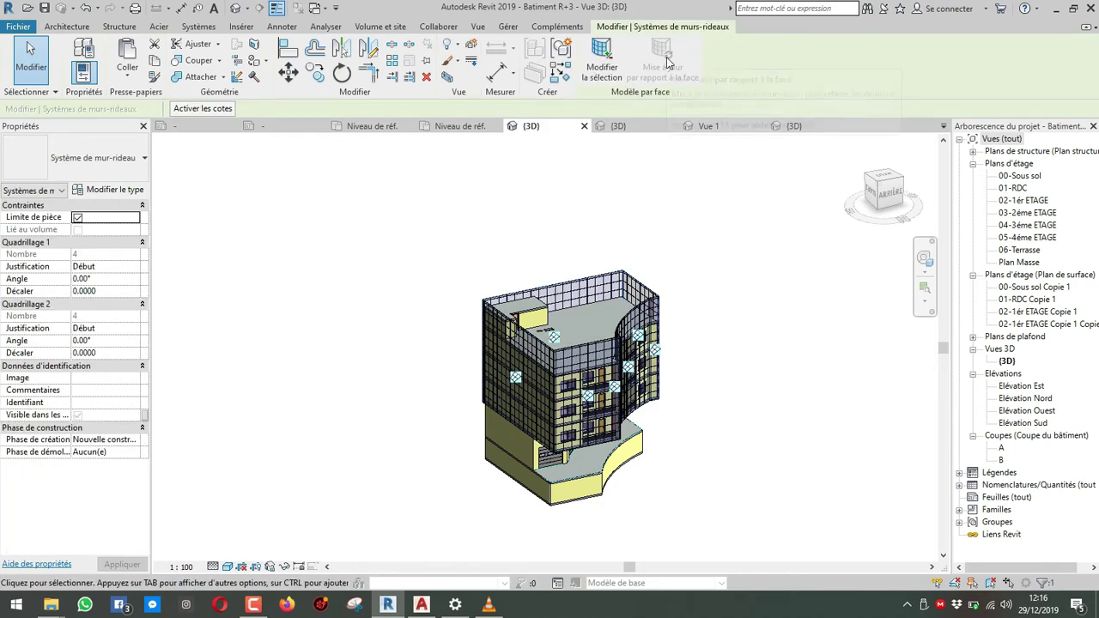
{"action": "left_click", "coordinate": [627, 169]}
{"action": "middle_click_drag", "start_coordinate": [675, 351], "coordinate": [611, 323], "text": "shift"}
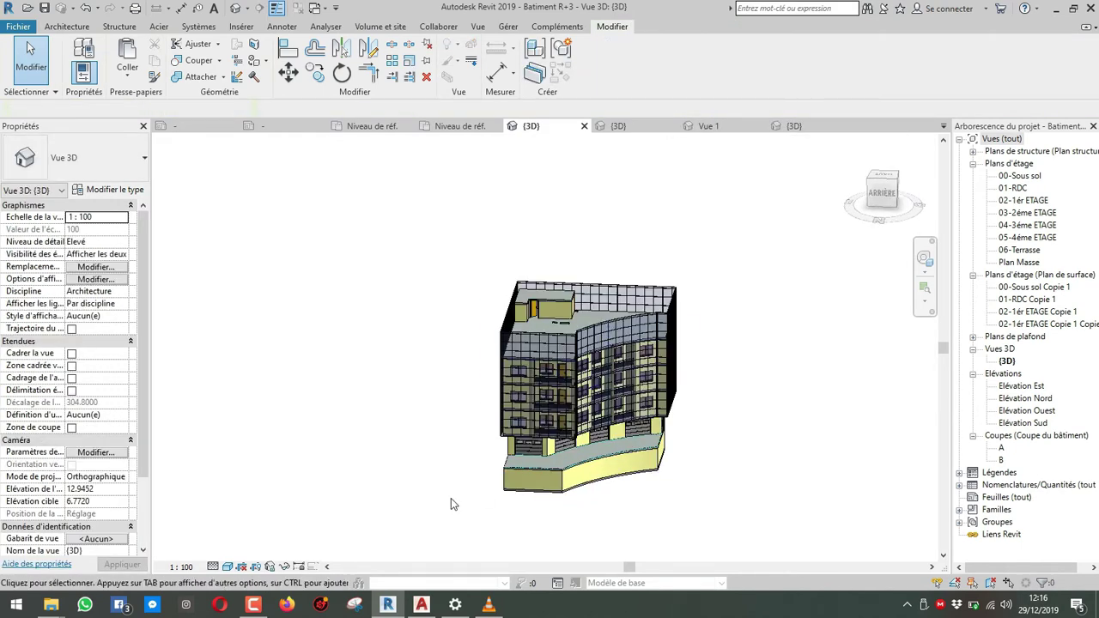
{"action": "left_click_drag", "start_coordinate": [452, 497], "coordinate": [736, 251]}
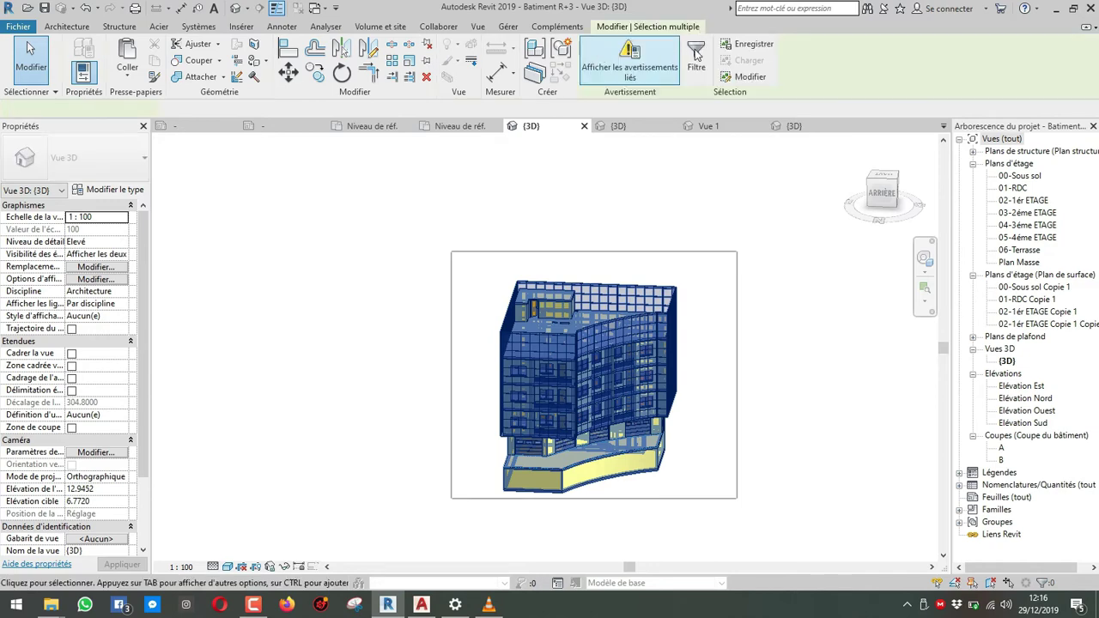
{"action": "left_click", "coordinate": [696, 53]}
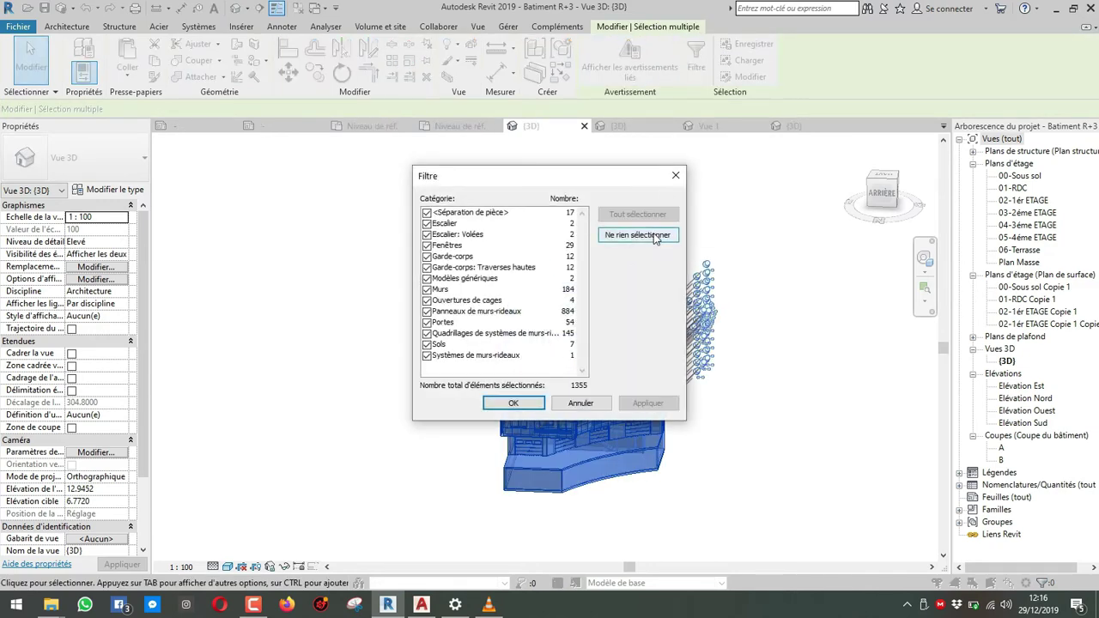
{"action": "key", "text": "Escape"}
{"action": "key", "text": "Escape"}
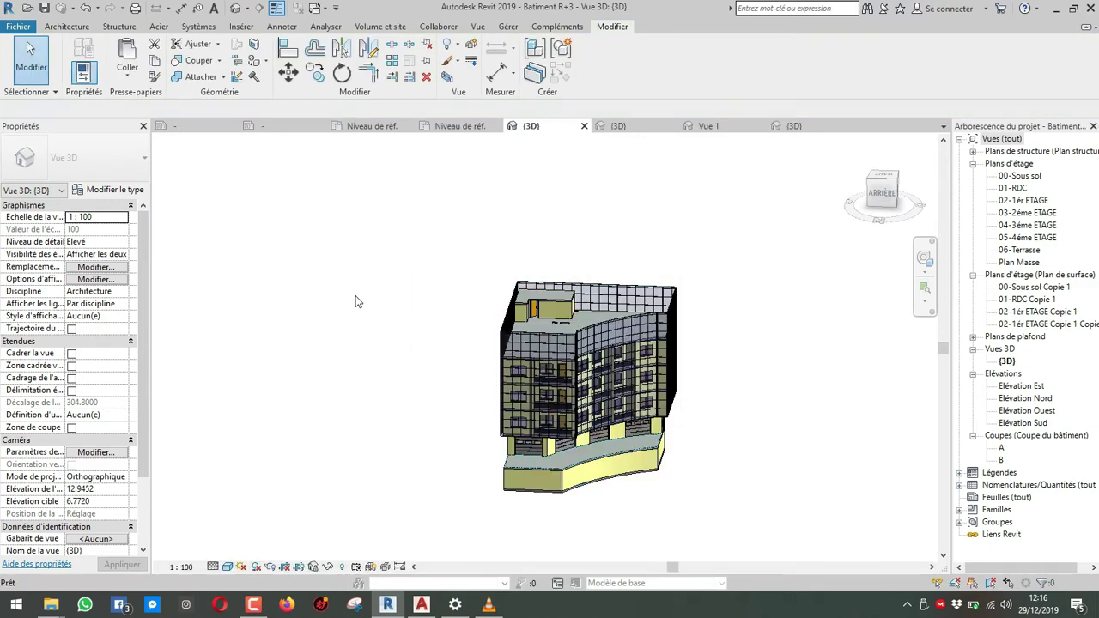
Undo the deletion of the in-place mass behind the curtain system.
{"action": "key", "text": "ctrl+z"}
{"action": "key", "text": "ctrl+z"}
{"action": "key", "text": "ctrl+z"}
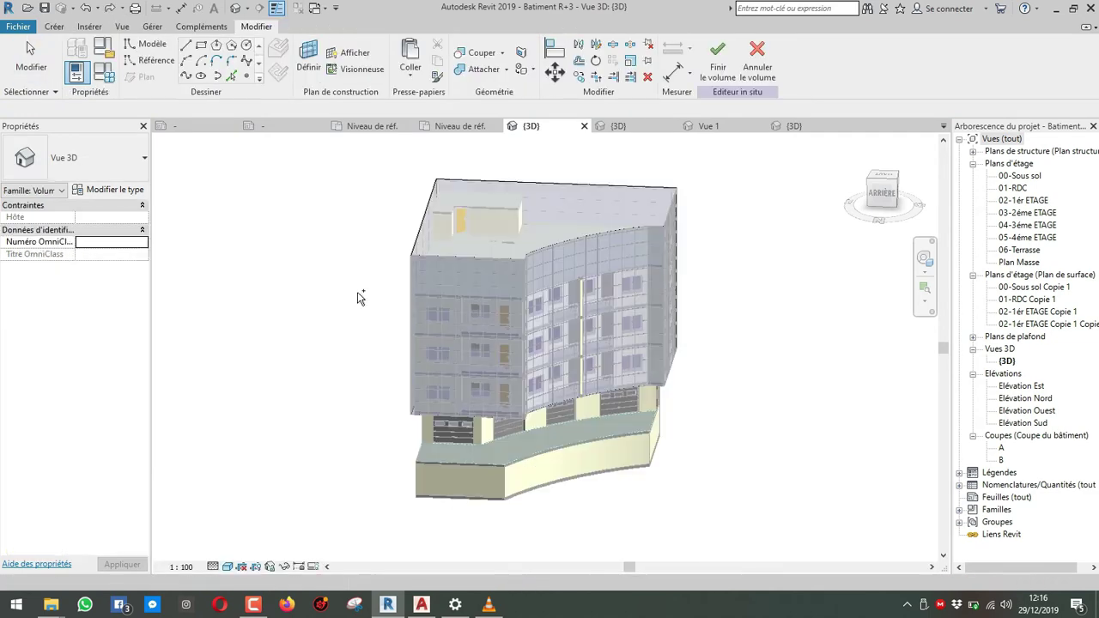
{"action": "scroll", "coordinate": [627, 296], "scroll_direction": "down", "scroll_amount": 2}
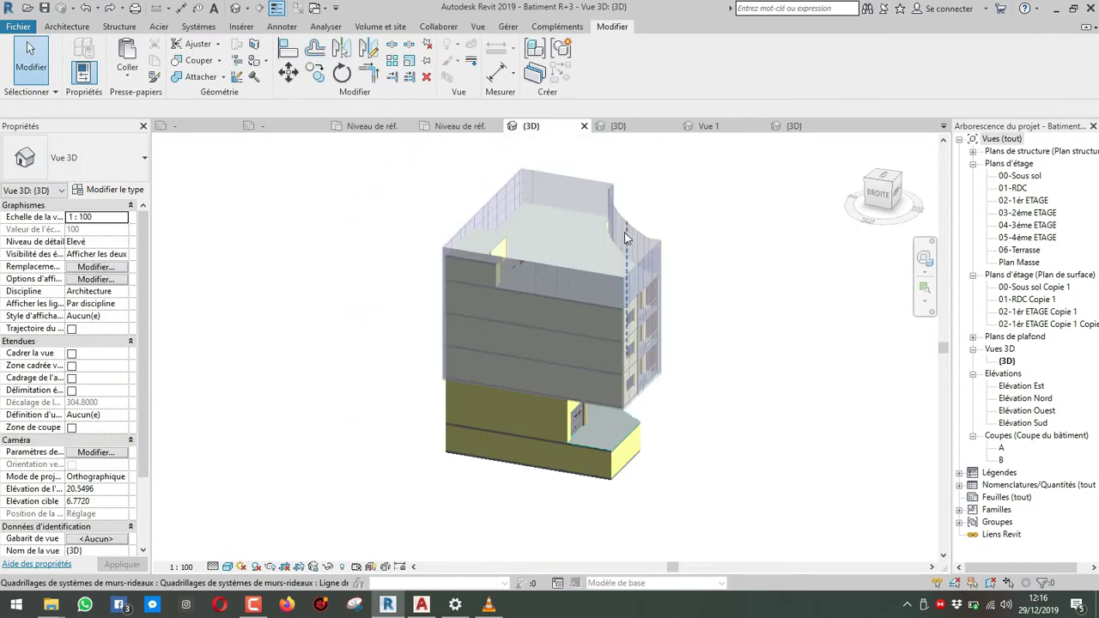
Open the mass around the upper storeys for in-place editing and view it straight from its Droite side.
{"action": "left_click", "coordinate": [594, 194]}
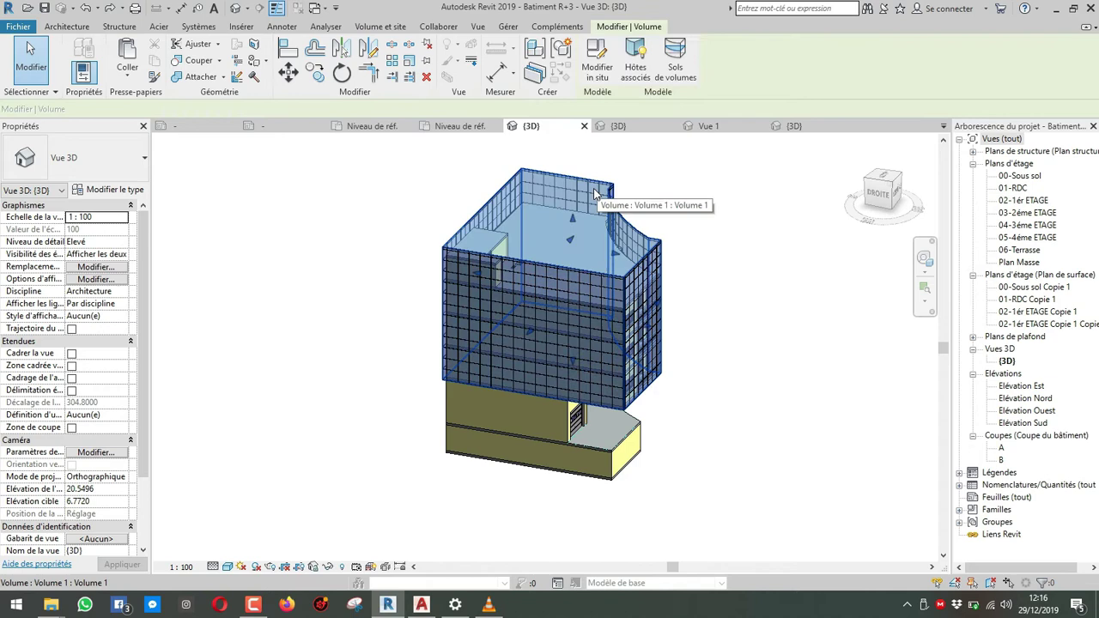
{"action": "left_click", "coordinate": [600, 70]}
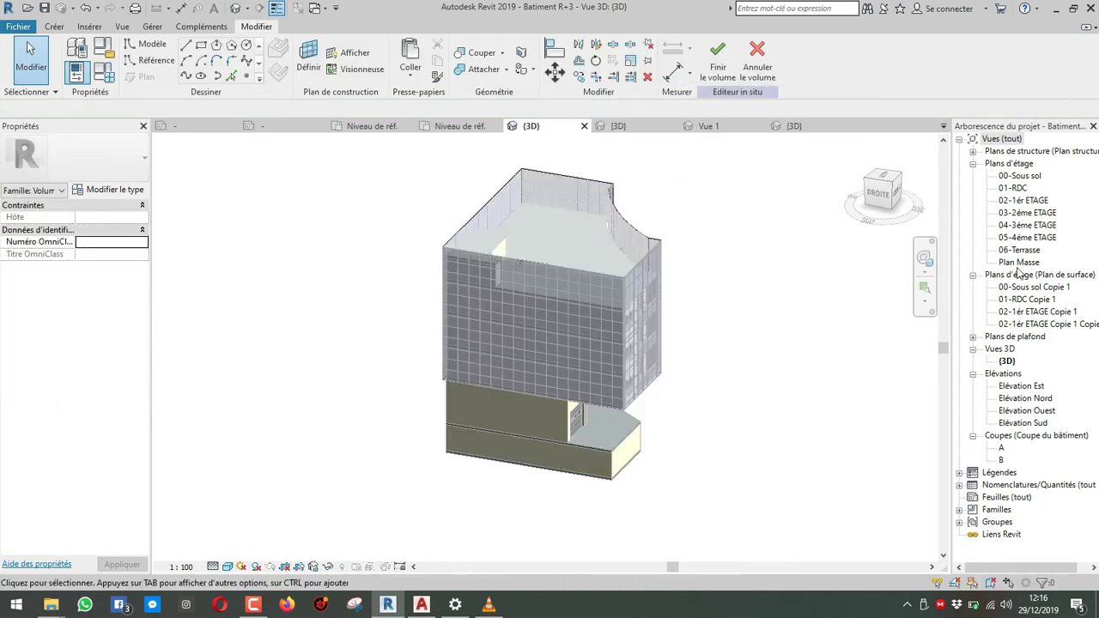
{"action": "left_click", "coordinate": [882, 196]}
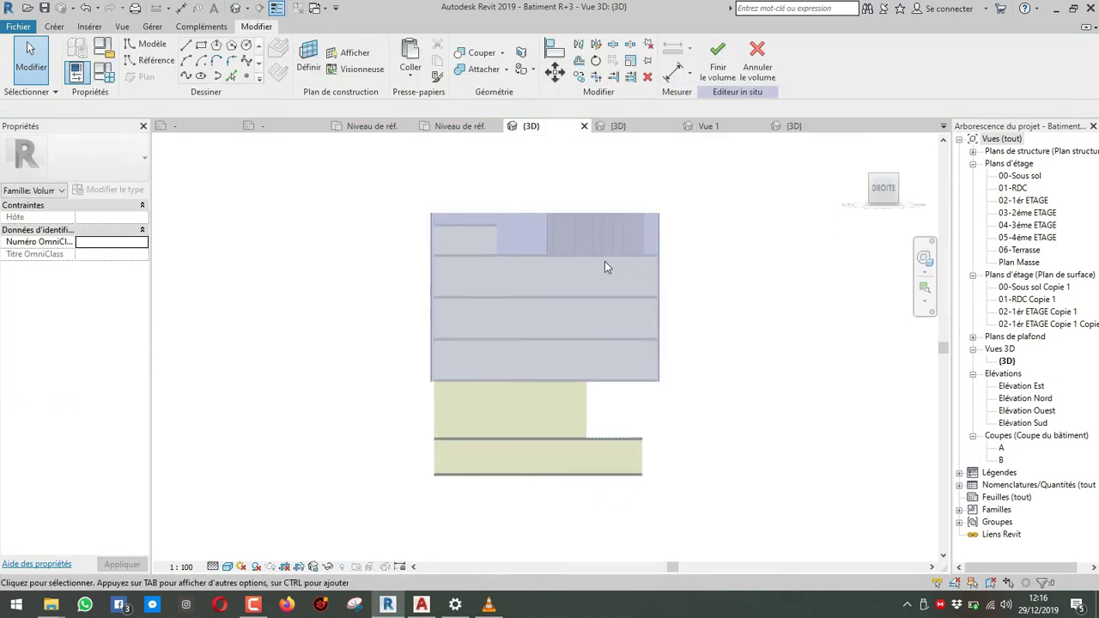
Try to lower the mass's top by one of its upper edges.
{"action": "key", "text": "Tab"}
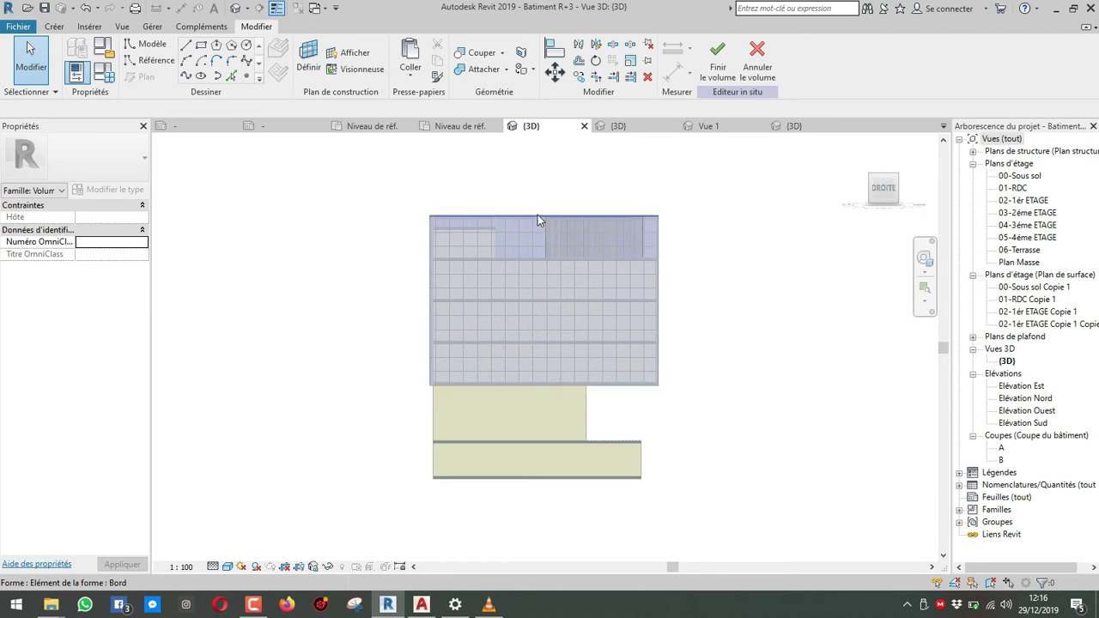
{"action": "left_click", "coordinate": [537, 217]}
{"action": "scroll", "coordinate": [537, 215], "scroll_direction": "up", "scroll_amount": 3}
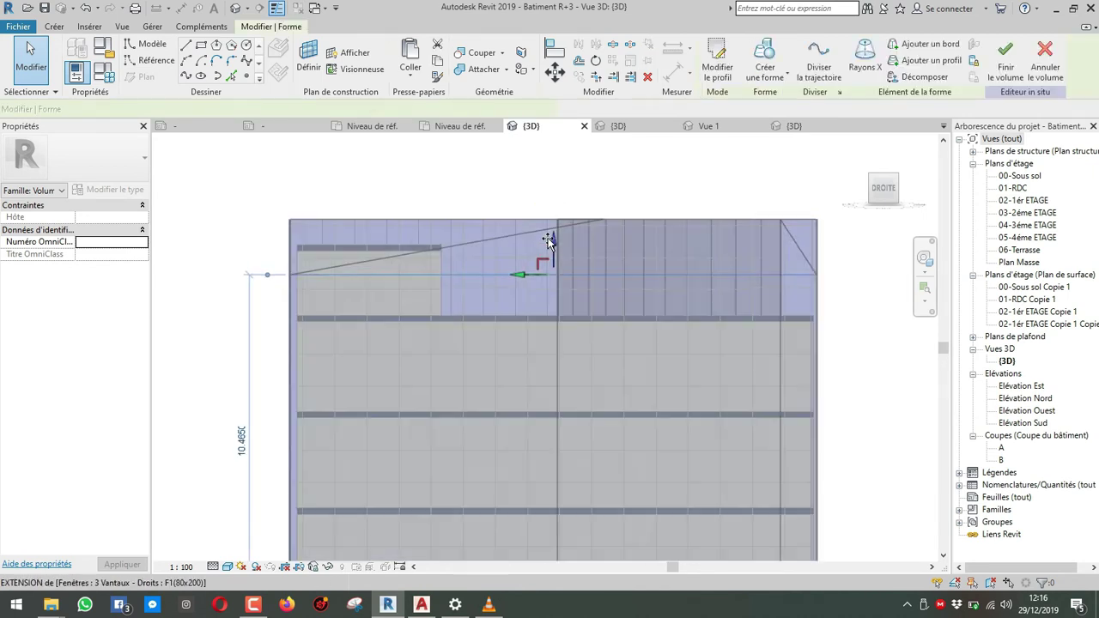
{"action": "left_click", "coordinate": [546, 229]}
{"action": "key", "text": "Escape"}
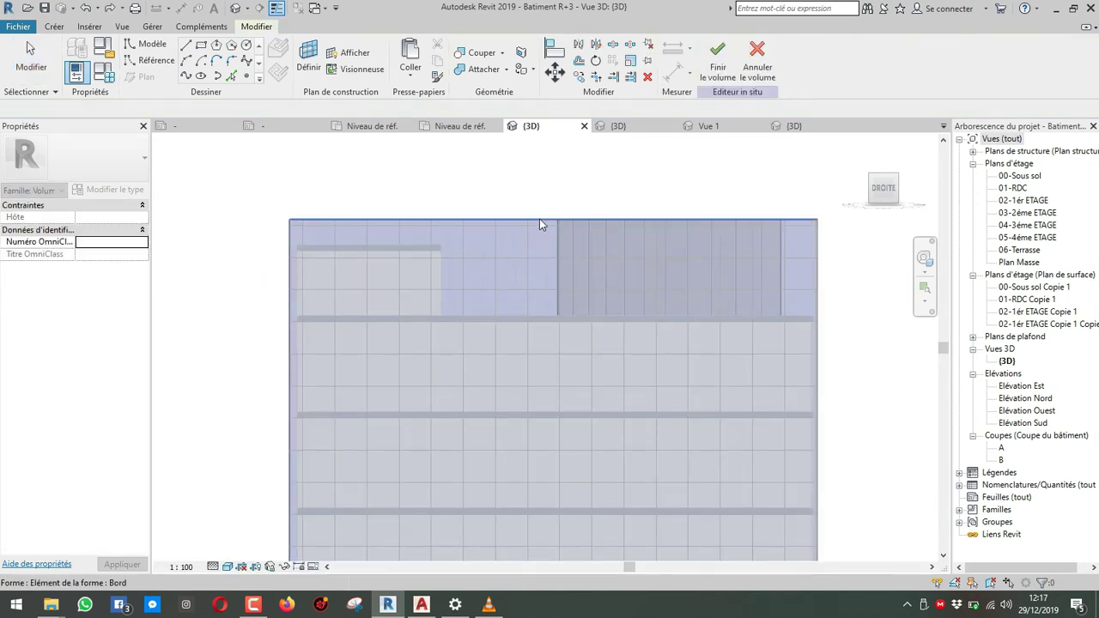
{"action": "left_click", "coordinate": [539, 218]}
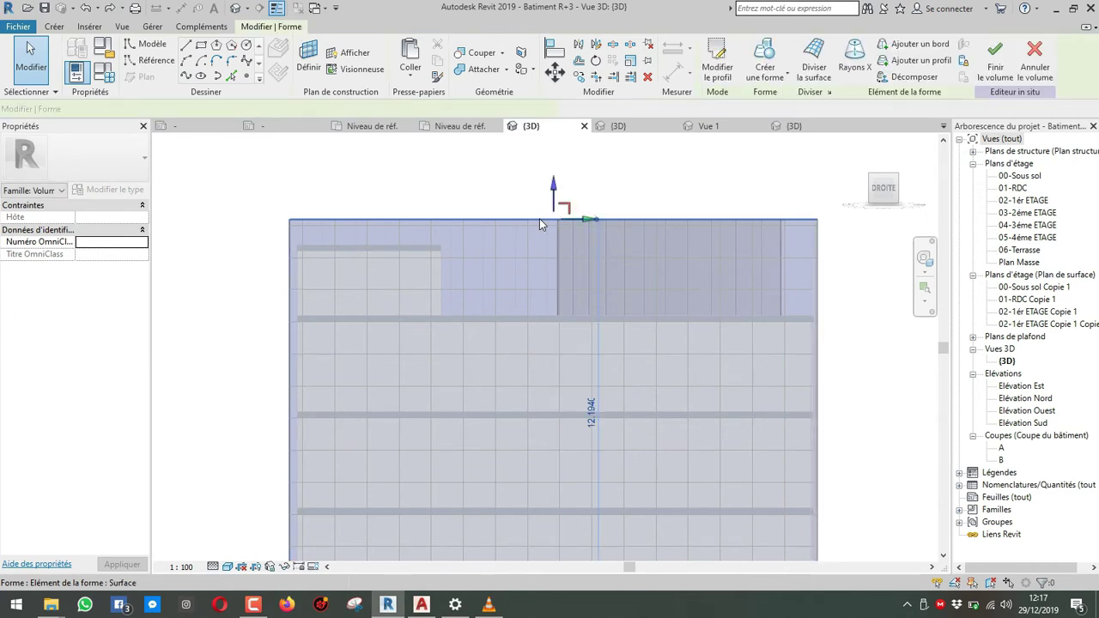
{"action": "scroll", "coordinate": [536, 221], "scroll_direction": "down", "scroll_amount": 3}
{"action": "key", "text": "Escape"}
{"action": "left_click_drag", "start_coordinate": [394, 234], "coordinate": [721, 181]}
Select the mass's top face and lower it to a height of about 10.07 above the base.
{"action": "mouse_move", "coordinate": [628, 189]}
{"action": "middle_mouse_down", "text": "shift"}
{"action": "mouse_move", "coordinate": [662, 277]}
{"action": "mouse_move", "coordinate": [625, 230]}
{"action": "middle_mouse_up", "text": "shift"}
{"action": "key", "text": "Tab"}
{"action": "key", "text": "Tab"}
{"action": "key", "text": "Tab"}
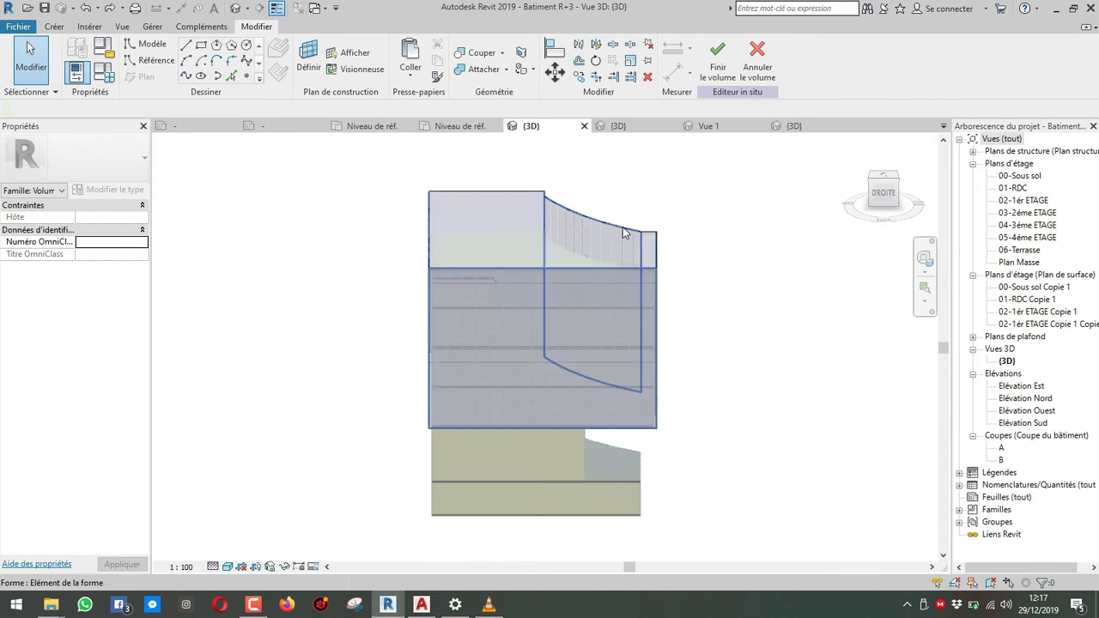
{"action": "left_click", "coordinate": [724, 219]}
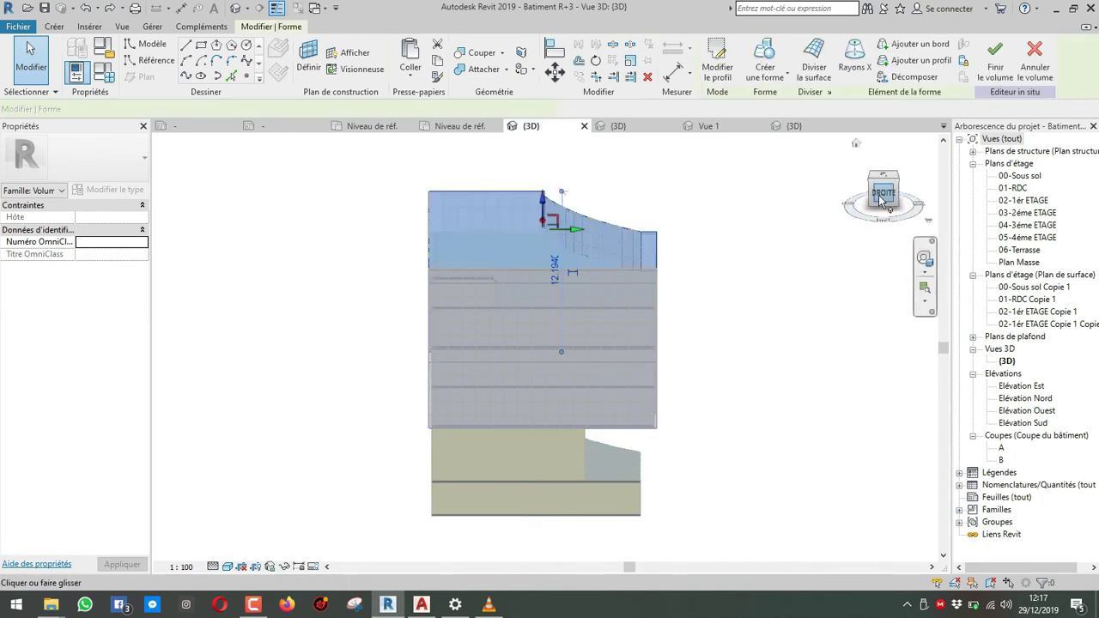
{"action": "left_click", "coordinate": [883, 193]}
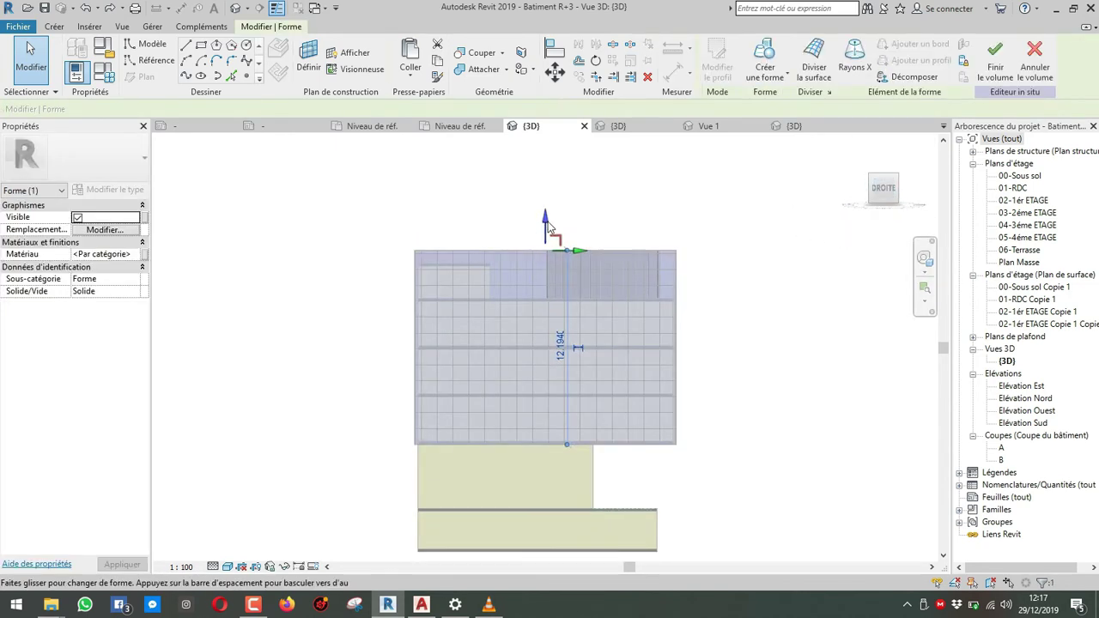
{"action": "left_click_drag", "start_coordinate": [546, 254], "coordinate": [545, 262]}
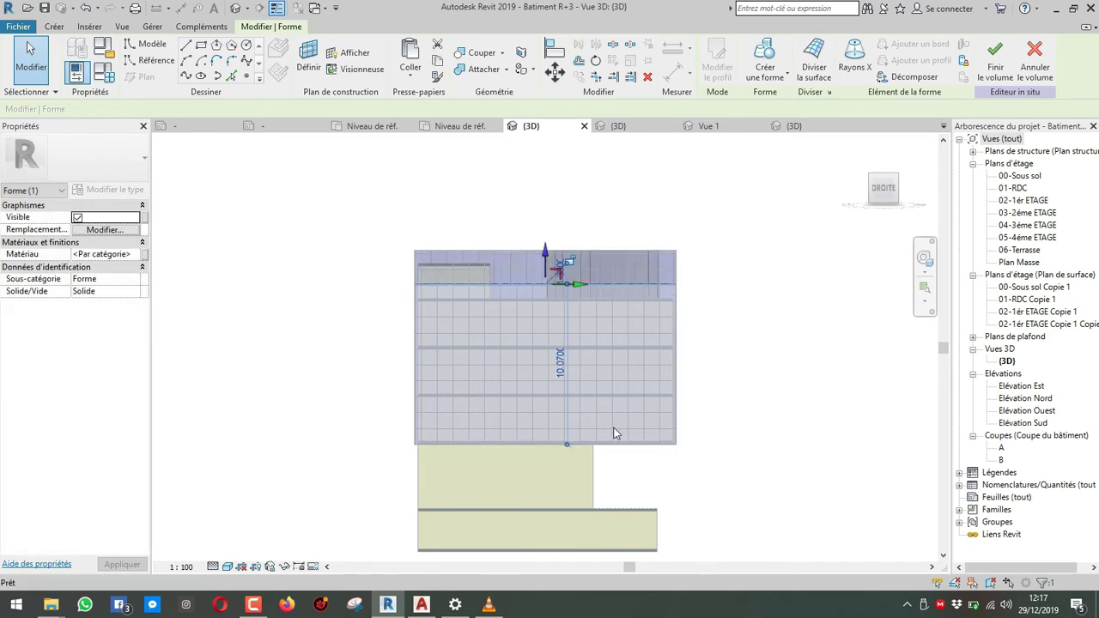
{"action": "key", "text": "Escape"}
Raise the mass's bottom face to leave a band about 0.87 high and finish the in-place edit.
{"action": "middle_click_drag", "start_coordinate": [660, 407], "coordinate": [573, 401], "text": "shift"}
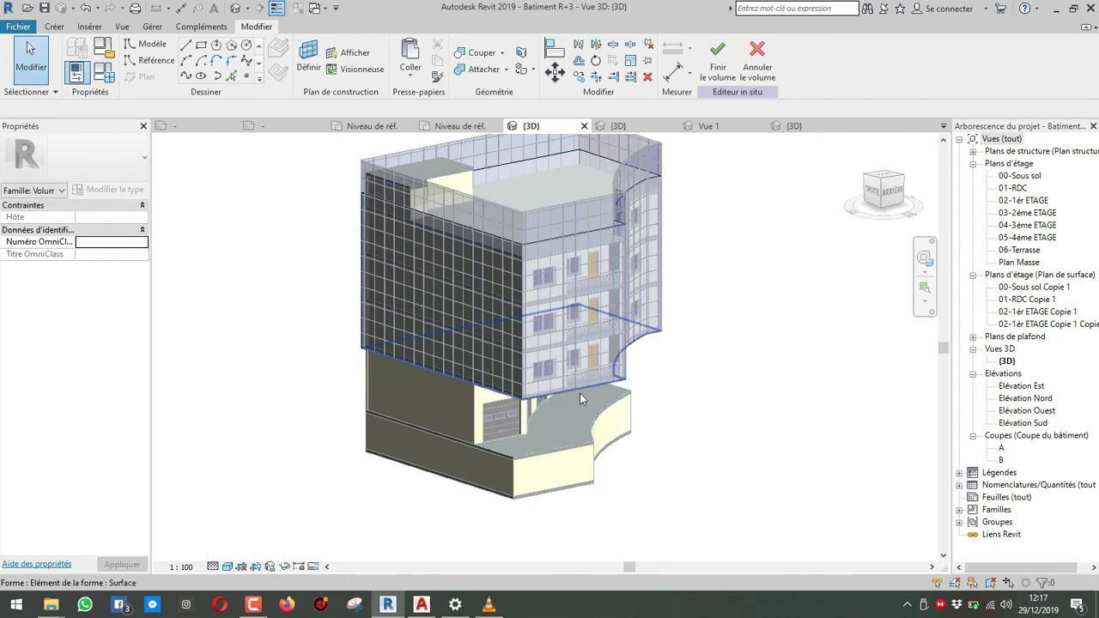
{"action": "left_click", "coordinate": [888, 193]}
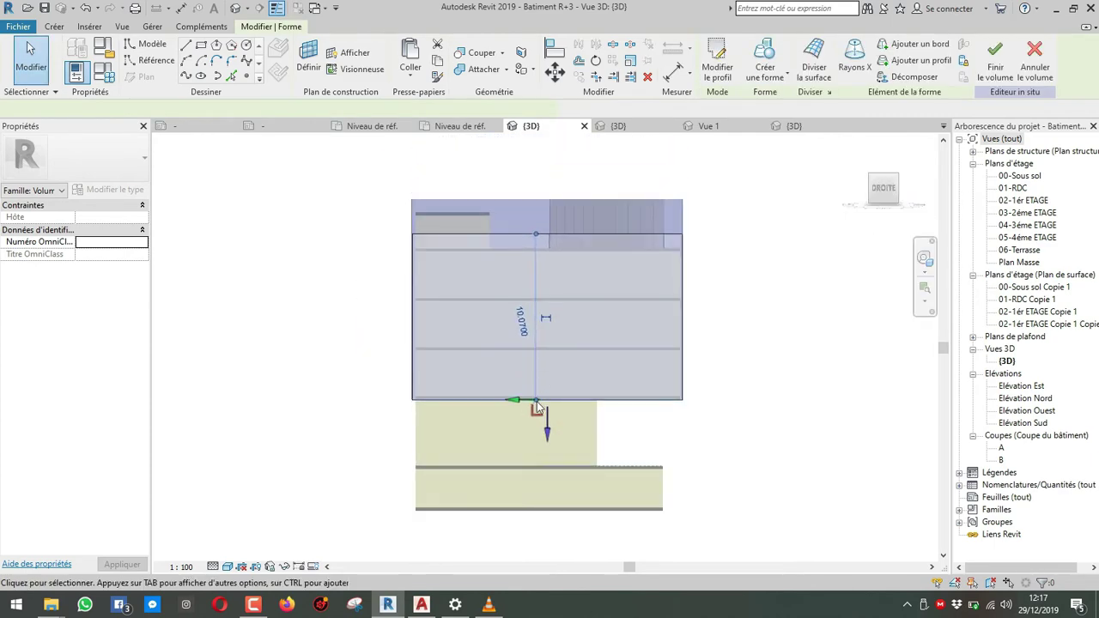
{"action": "left_click", "coordinate": [572, 313]}
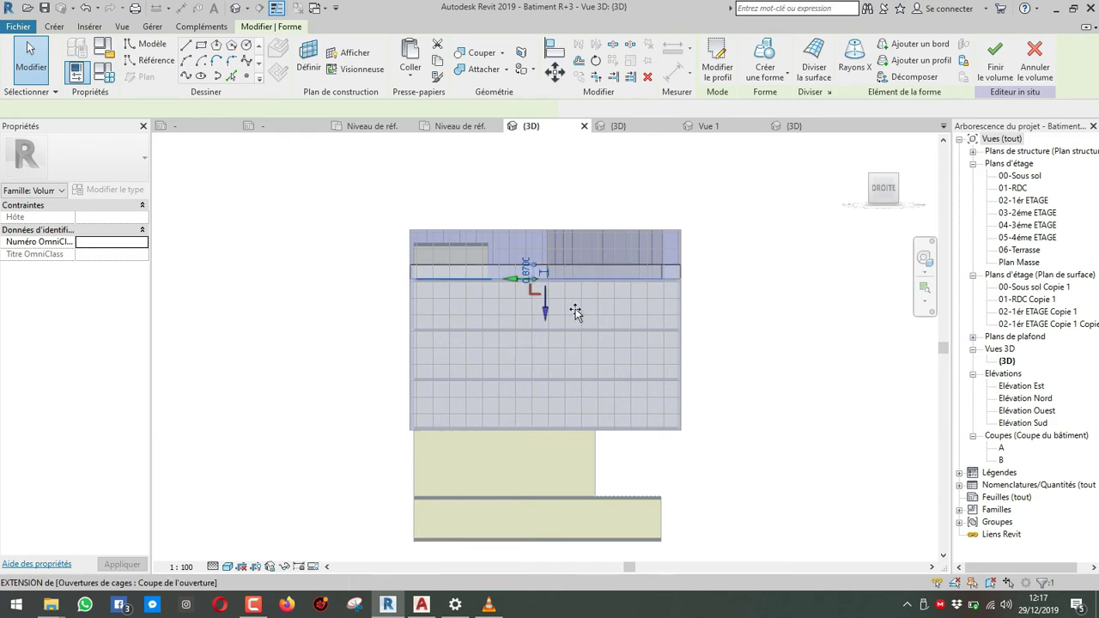
{"action": "left_click", "coordinate": [994, 53]}
Select the curtain system and update it to the resized mass faces.
{"action": "middle_click_drag", "start_coordinate": [753, 340], "coordinate": [814, 385], "text": "shift"}
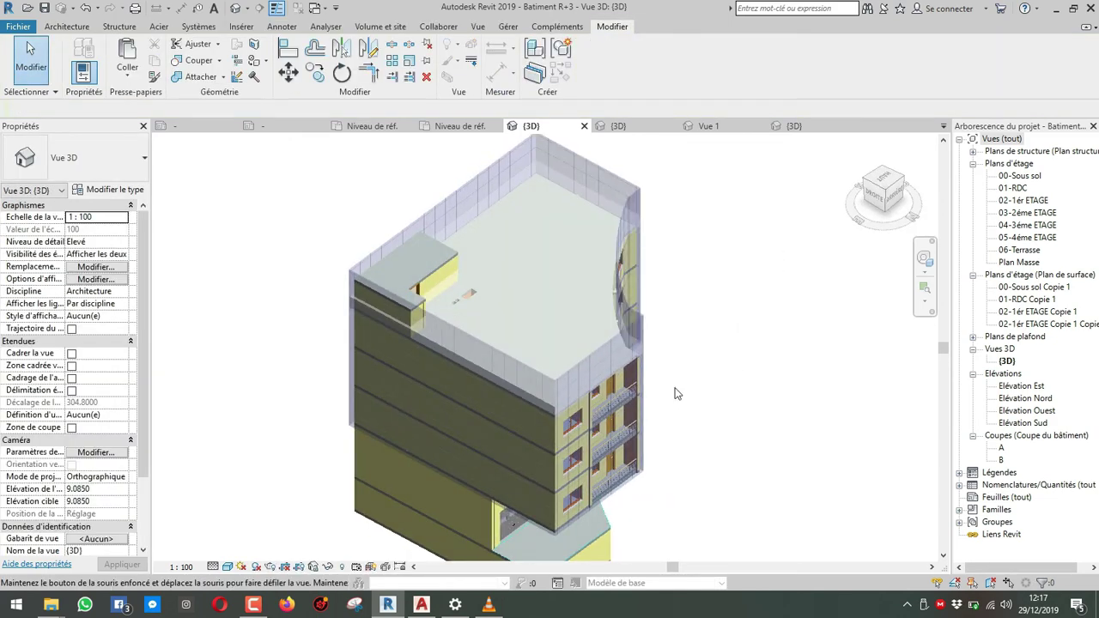
{"action": "left_click", "coordinate": [630, 307]}
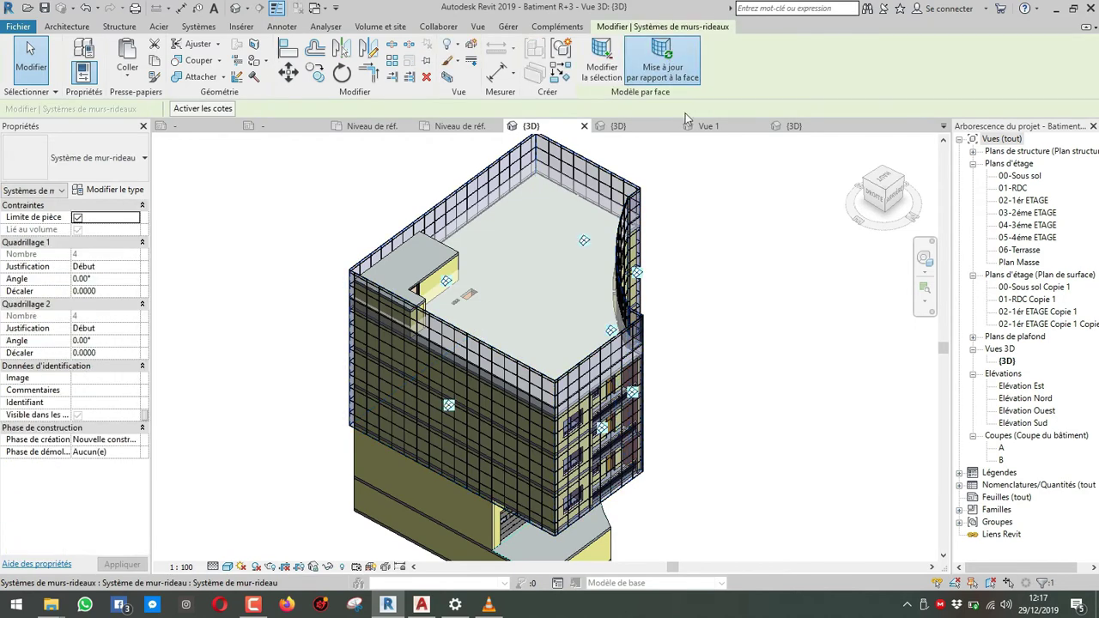
{"action": "left_click", "coordinate": [725, 237]}
{"action": "middle_click_drag", "start_coordinate": [725, 237], "coordinate": [662, 225], "text": "shift"}
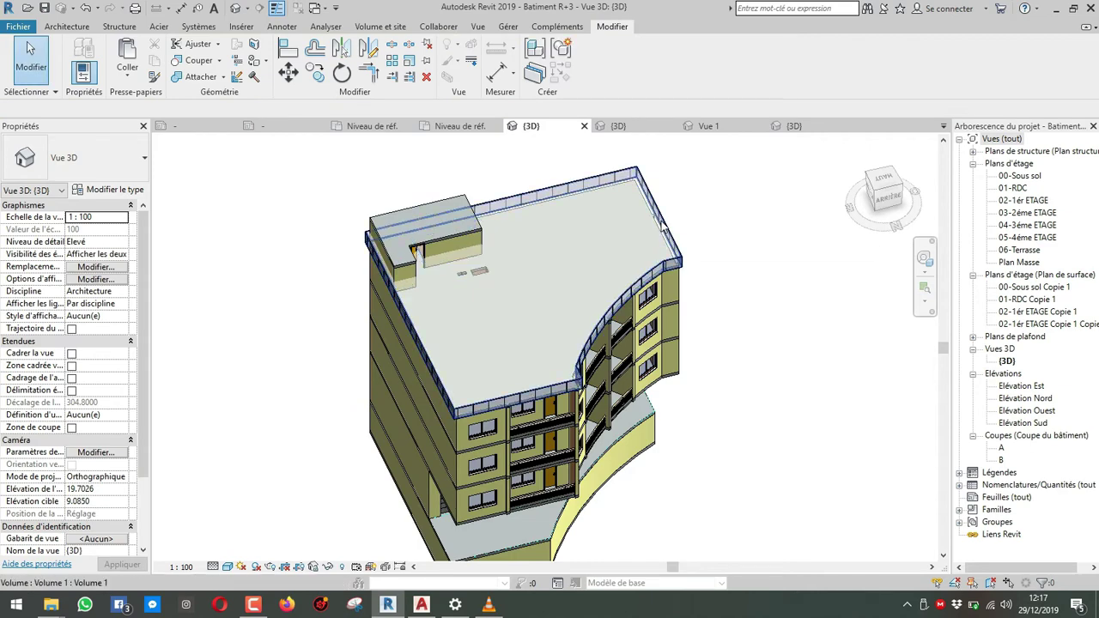
Open the thin roof-level mass for in-place editing and select its form from directly above.
{"action": "left_click", "coordinate": [667, 227]}
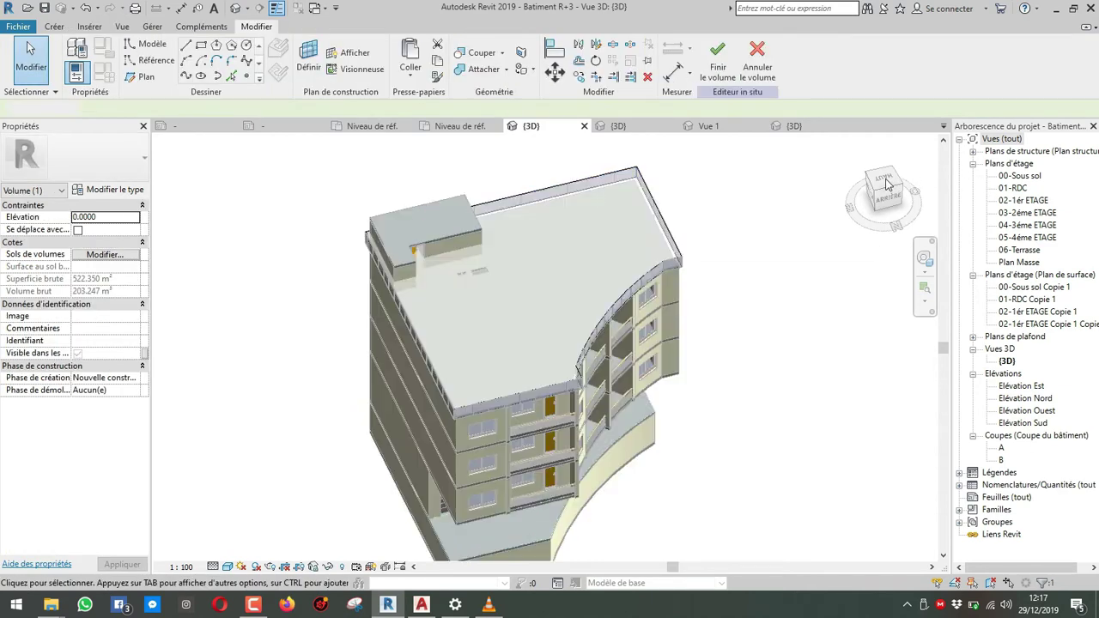
{"action": "left_click", "coordinate": [887, 178]}
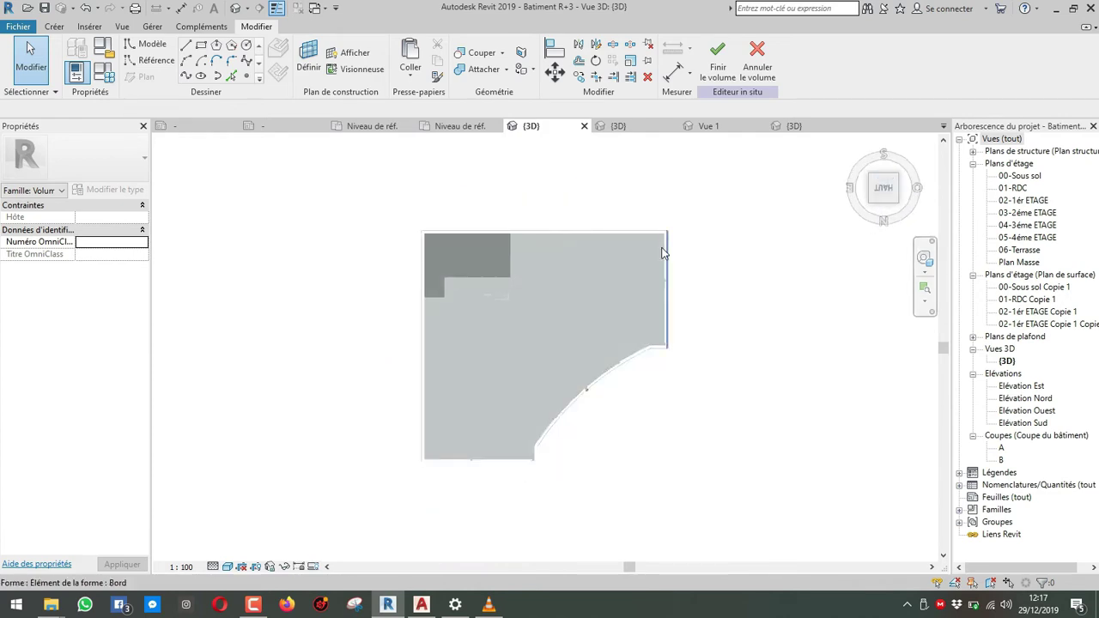
{"action": "left_click", "coordinate": [652, 238]}
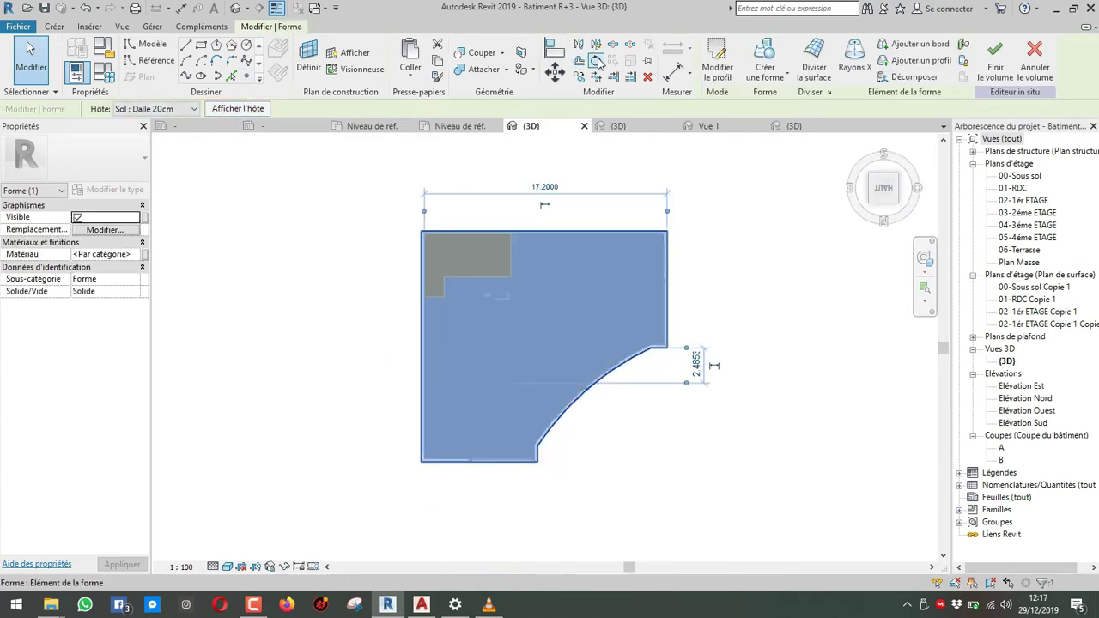
{"action": "key", "text": "o"}
{"action": "key", "text": "f"}
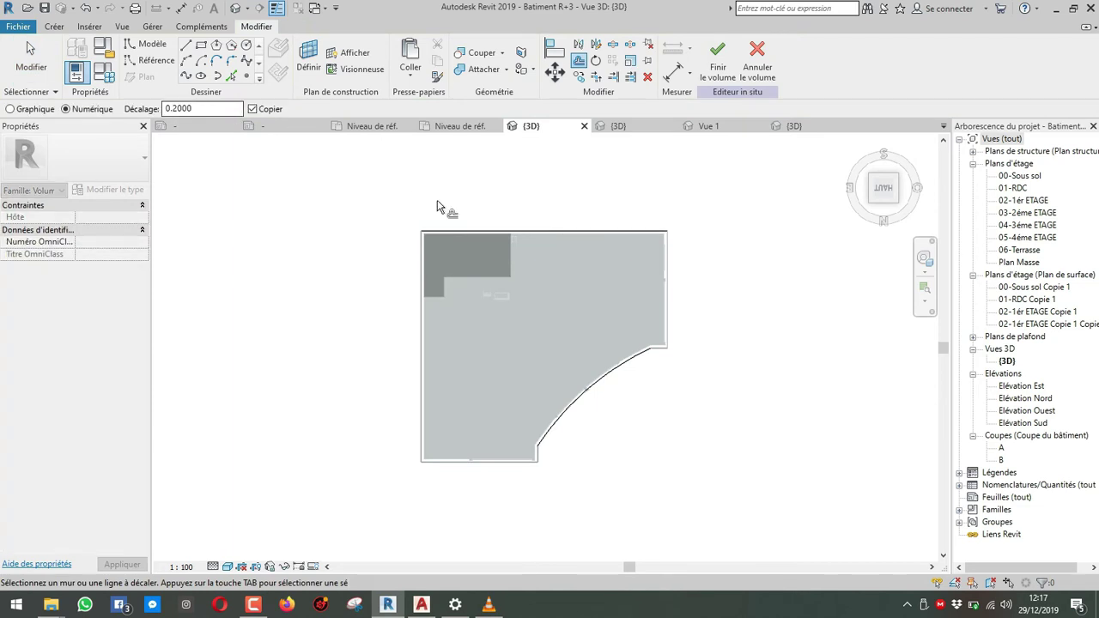
{"action": "scroll", "coordinate": [529, 246], "scroll_direction": "up", "scroll_amount": 5}
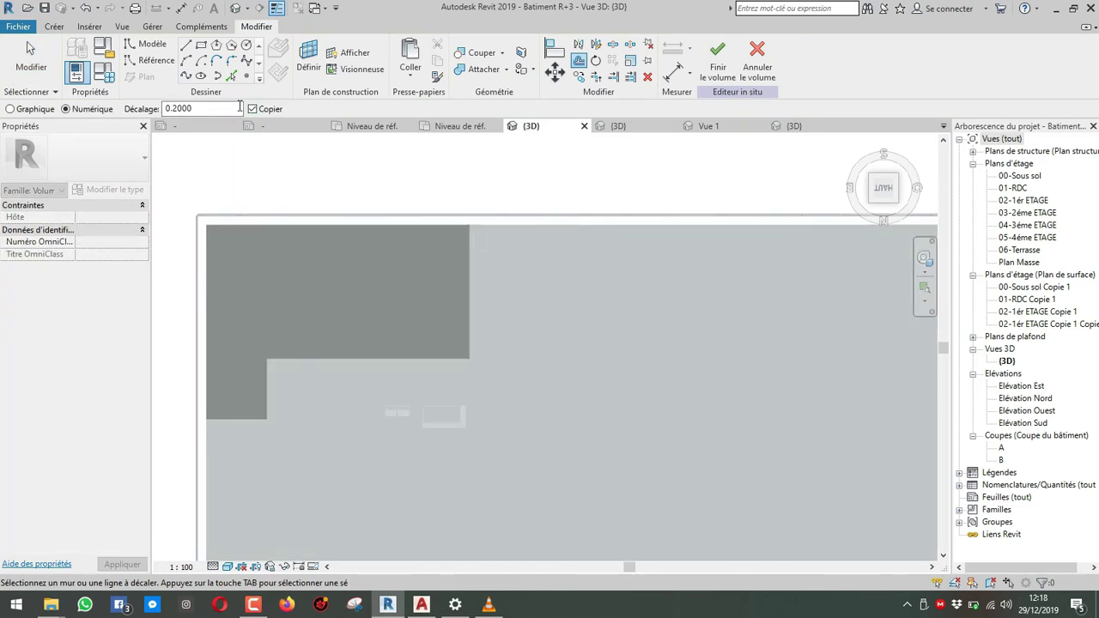
Place picked model lines offset 0.2 inward along the long straight edges of the mass outline.
{"action": "left_click", "coordinate": [231, 77]}
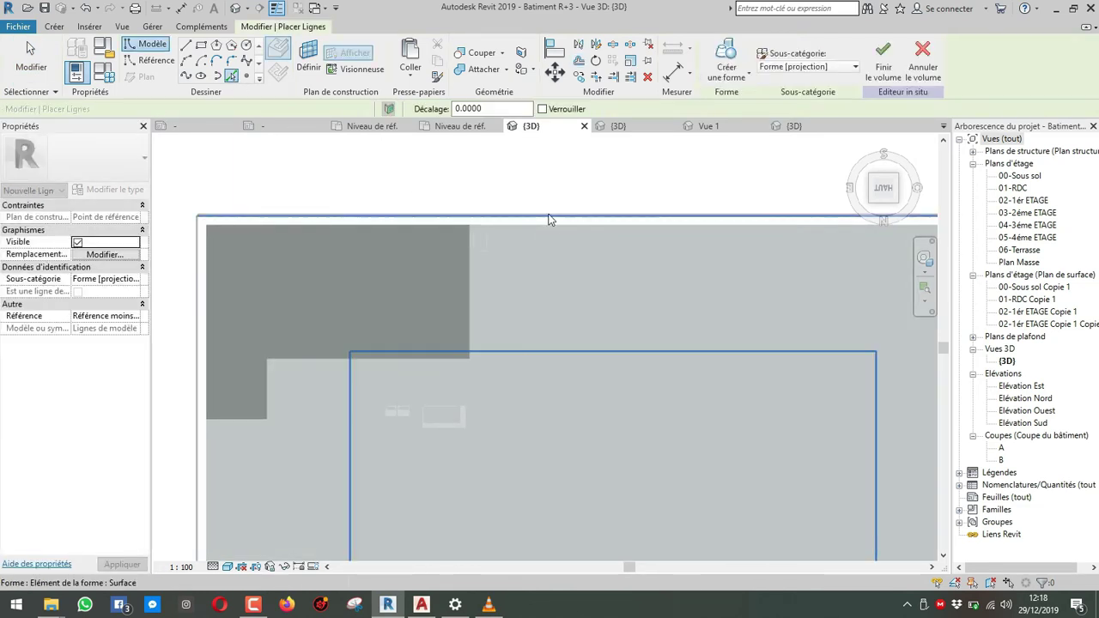
{"action": "scroll", "coordinate": [552, 221], "scroll_direction": "down", "scroll_amount": 2}
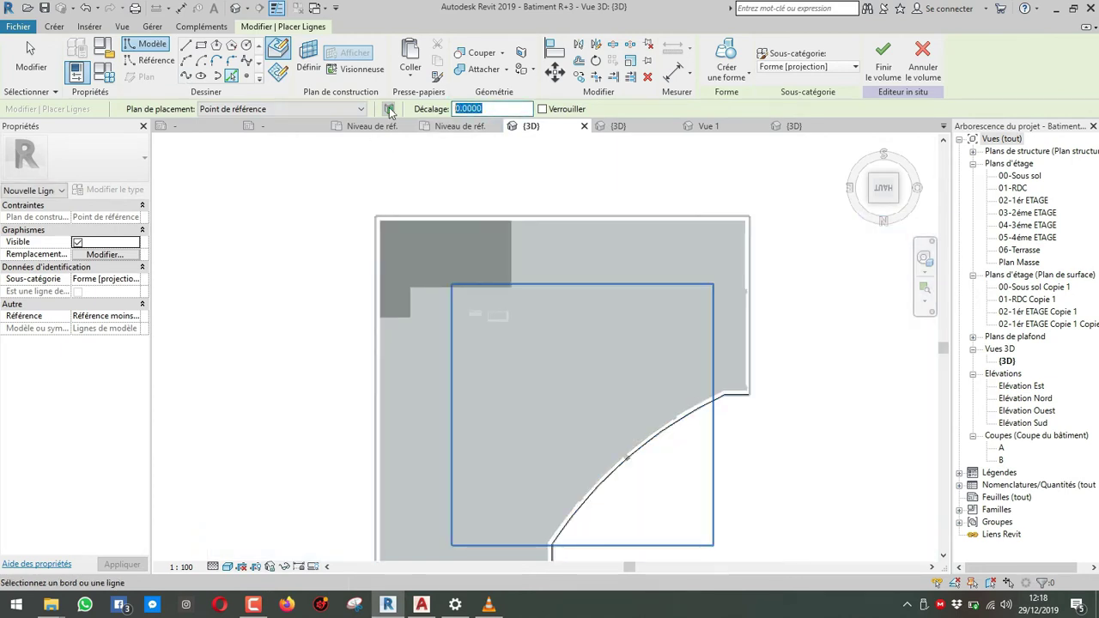
{"action": "key", "text": "Return"}
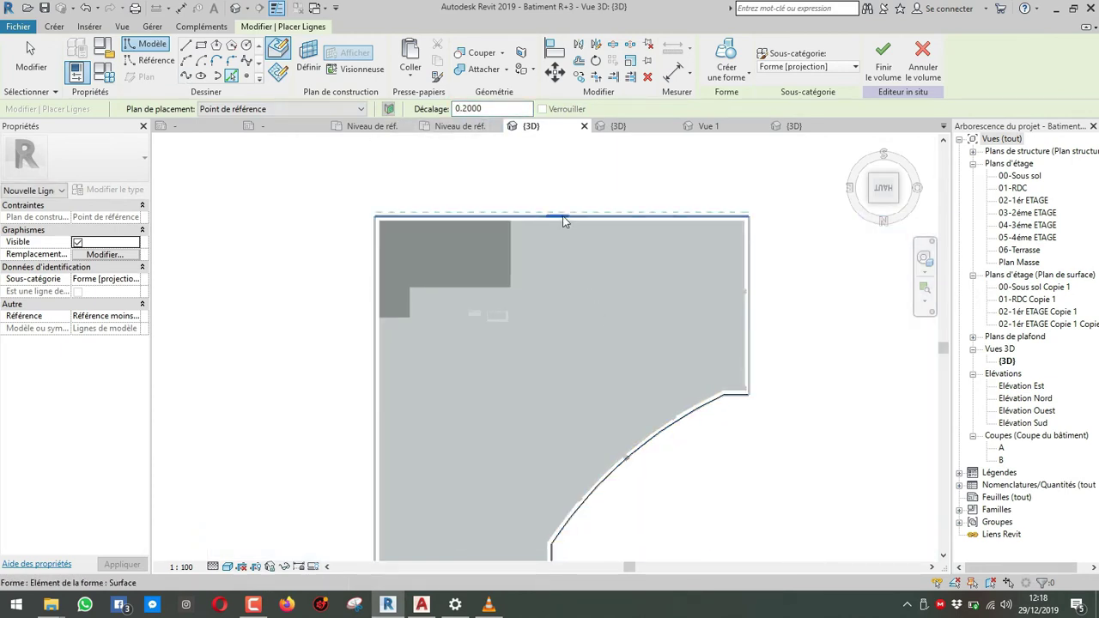
{"action": "scroll", "coordinate": [564, 221], "scroll_direction": "up", "scroll_amount": 3}
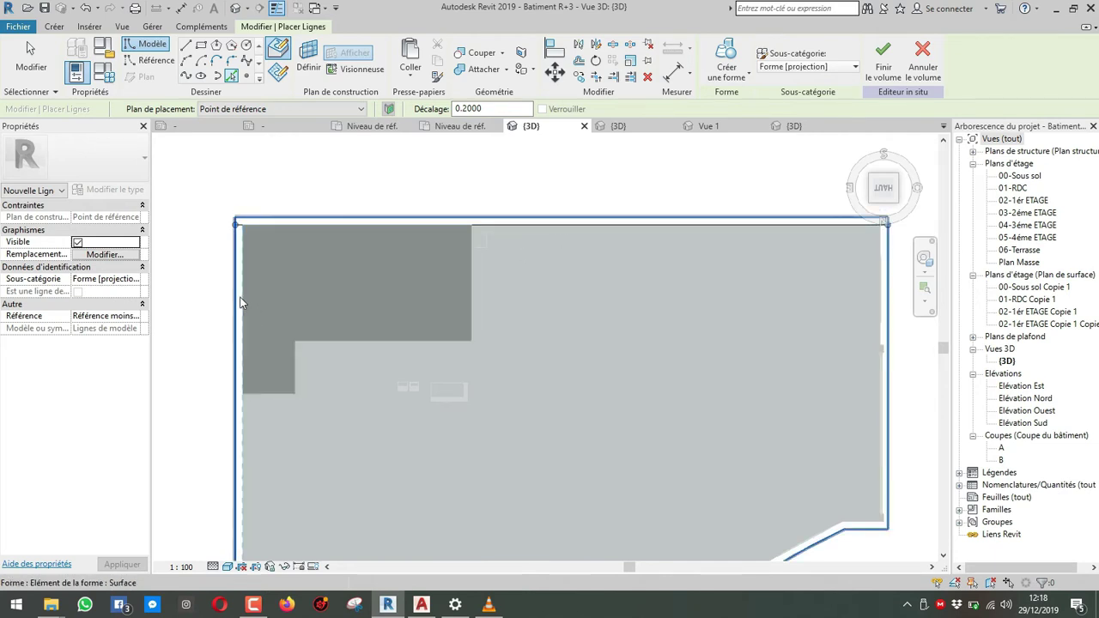
{"action": "scroll", "coordinate": [264, 302], "scroll_direction": "down", "scroll_amount": 2}
{"action": "middle_click_drag", "start_coordinate": [263, 301], "coordinate": [370, 189]}
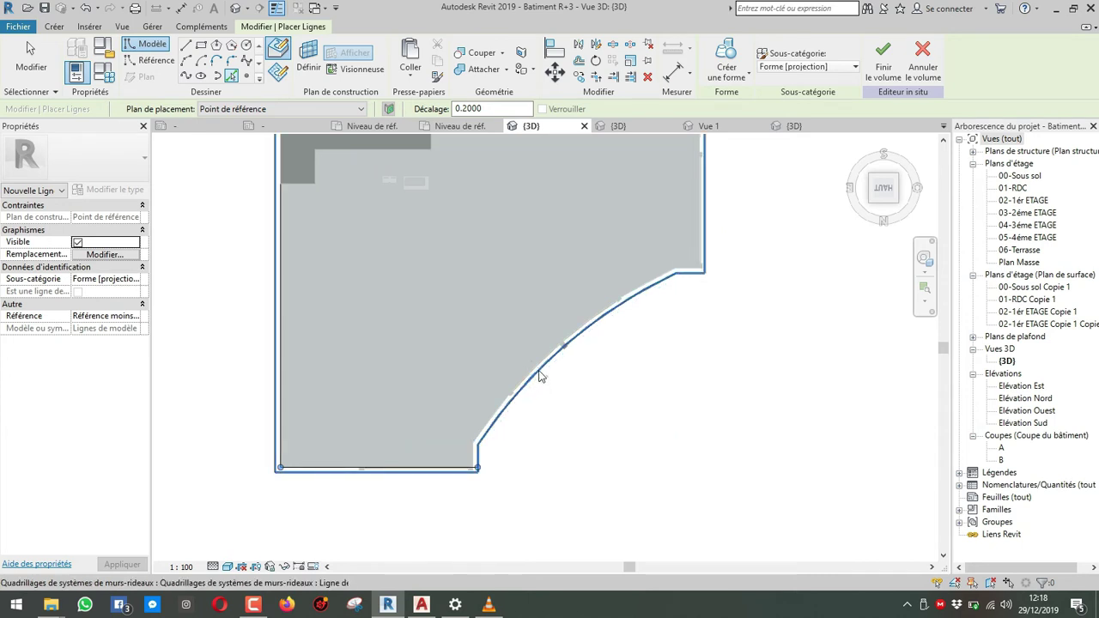
Add inward lines offset 0.2 along the mass's curved edge, the short edge beside it and the adjoining side edge.
{"action": "scroll", "coordinate": [539, 376], "scroll_direction": "up", "scroll_amount": 3}
{"action": "scroll", "coordinate": [557, 349], "scroll_direction": "down", "scroll_amount": 2}
{"action": "middle_click_drag", "start_coordinate": [672, 292], "coordinate": [405, 370]}
{"action": "scroll", "coordinate": [455, 333], "scroll_direction": "up", "scroll_amount": 3}
{"action": "left_click", "coordinate": [483, 301]}
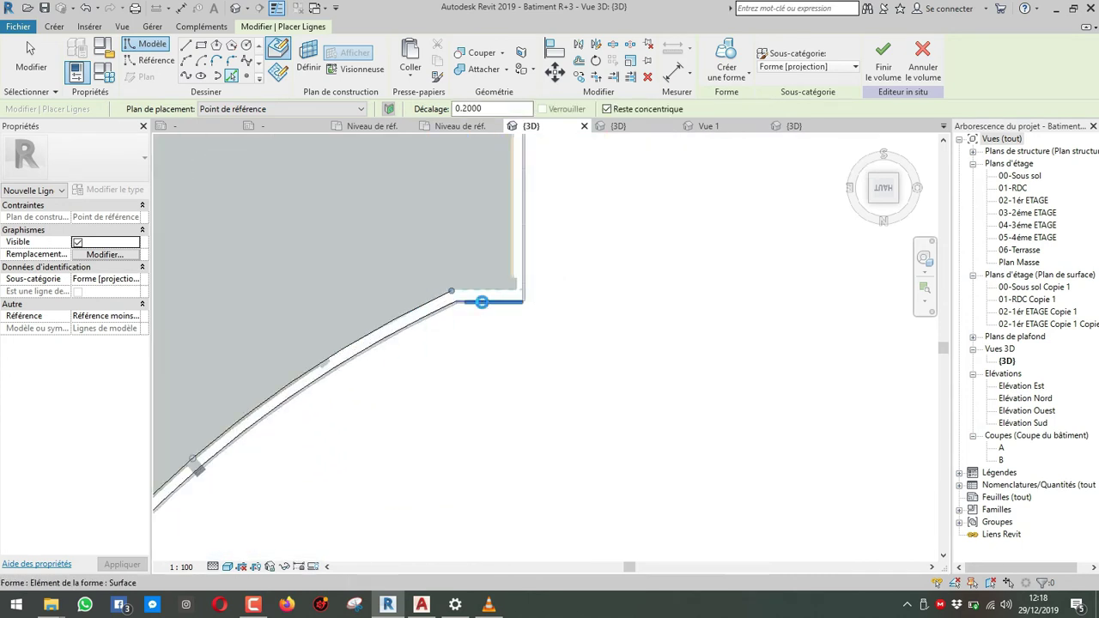
{"action": "left_click", "coordinate": [520, 234]}
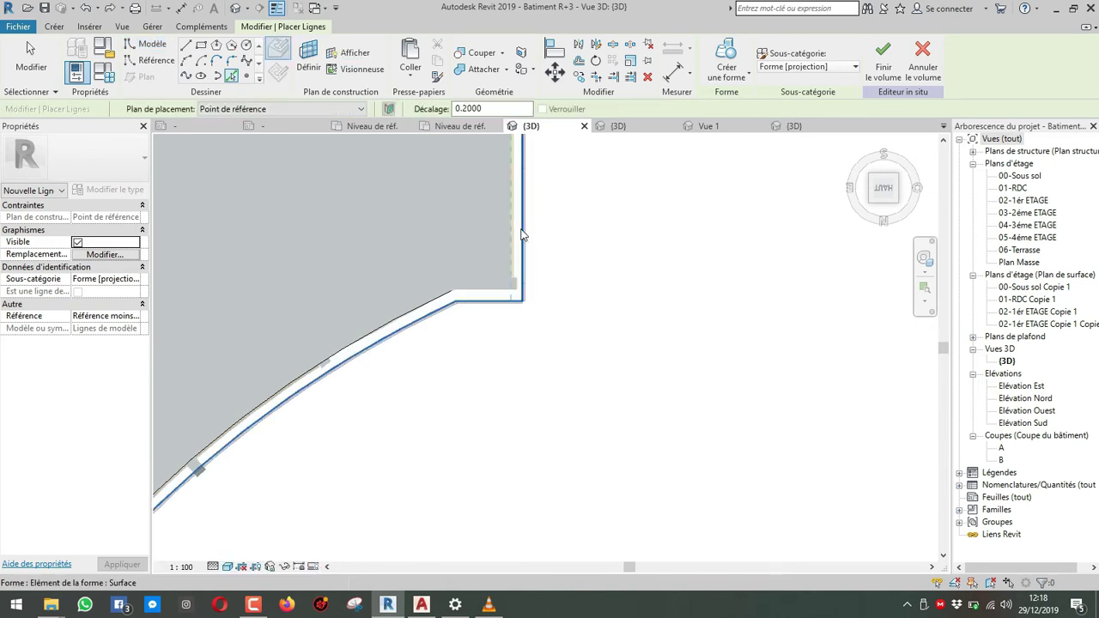
Complete the inward lines offset 0.2 along the short edges at both ends of the mass's curved edge.
{"action": "left_click", "coordinate": [492, 299]}
{"action": "scroll", "coordinate": [495, 305], "scroll_direction": "down", "scroll_amount": 2}
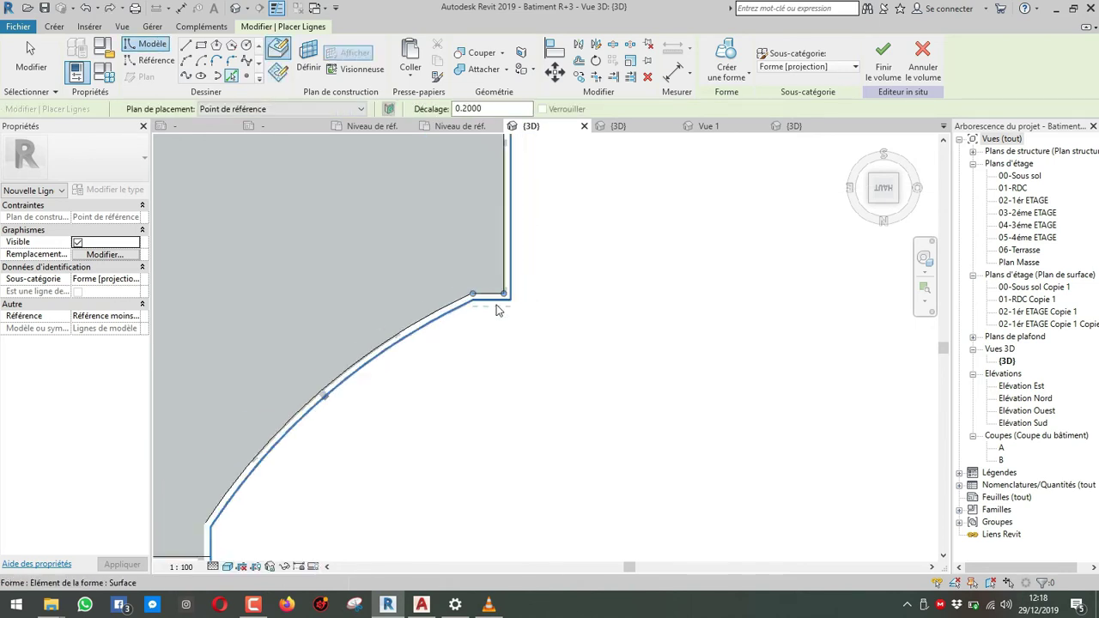
{"action": "middle_click_drag", "start_coordinate": [386, 429], "coordinate": [484, 278]}
{"action": "scroll", "coordinate": [323, 400], "scroll_direction": "up", "scroll_amount": 3}
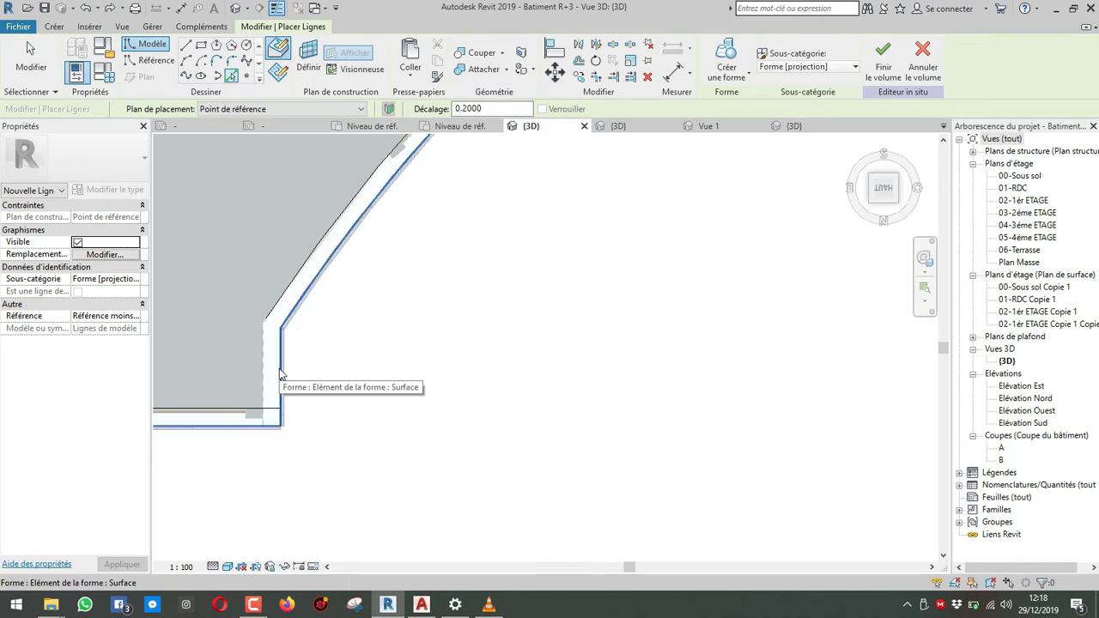
{"action": "scroll", "coordinate": [279, 374], "scroll_direction": "down", "scroll_amount": 2}
{"action": "middle_click_drag", "start_coordinate": [288, 374], "coordinate": [365, 389]}
{"action": "scroll", "coordinate": [361, 346], "scroll_direction": "up", "scroll_amount": 1}
{"action": "key", "text": "Escape"}
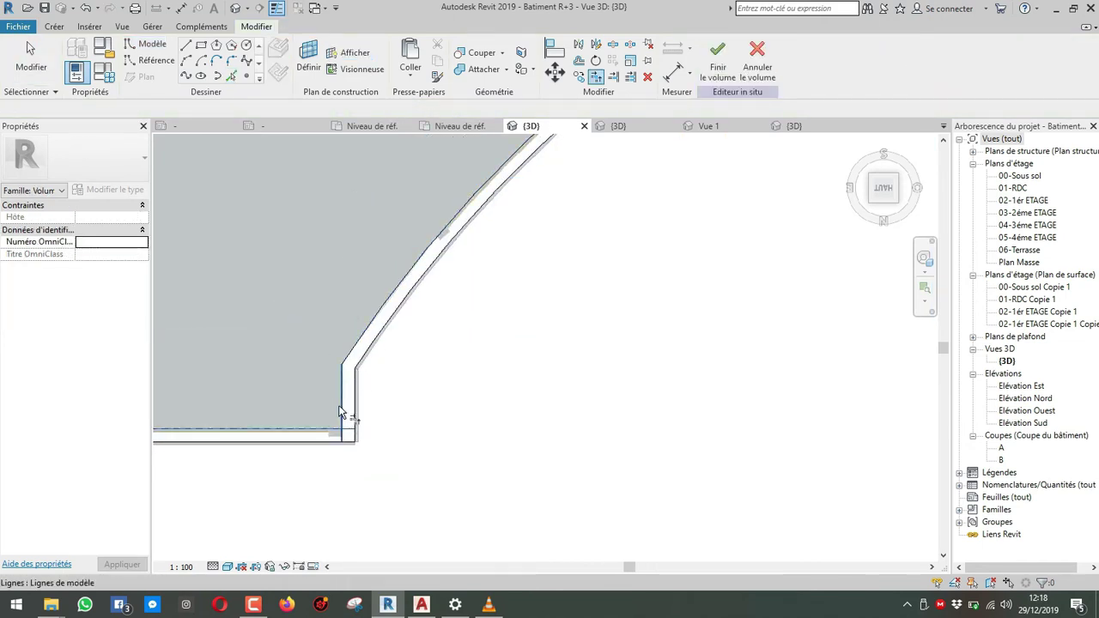
Trim the offset lines to each other at the corners so they form one closed inset outline.
{"action": "scroll", "coordinate": [373, 396], "scroll_direction": "down", "scroll_amount": 3}
{"action": "middle_click_drag", "start_coordinate": [373, 396], "coordinate": [661, 399]}
{"action": "left_click", "coordinate": [413, 417]}
{"action": "left_click", "coordinate": [352, 392]}
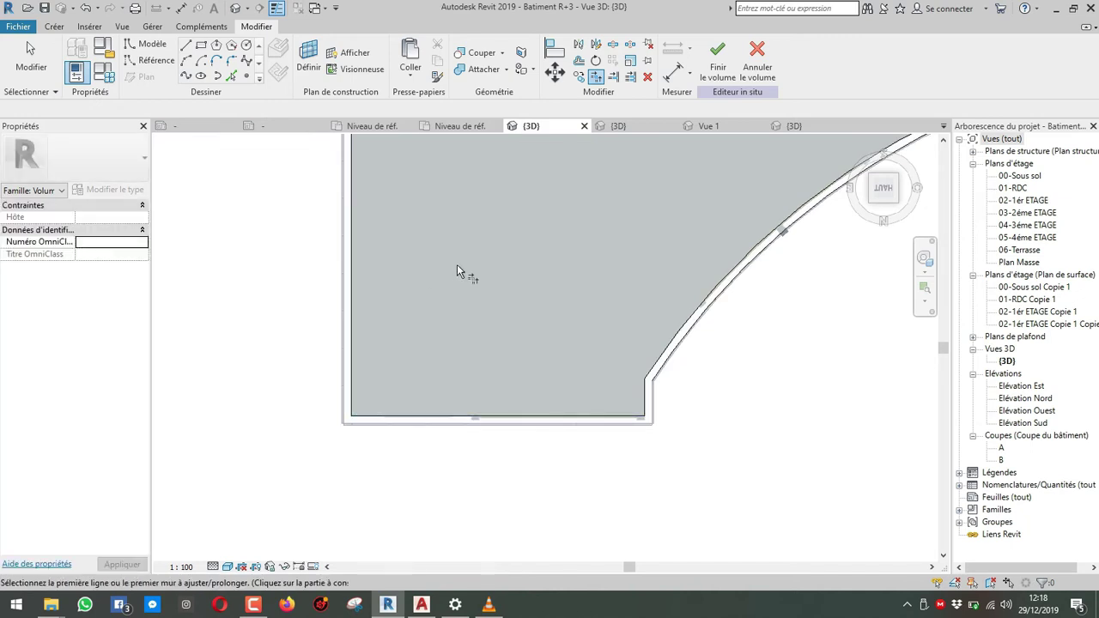
{"action": "scroll", "coordinate": [457, 264], "scroll_direction": "down", "scroll_amount": 2}
{"action": "middle_click_drag", "start_coordinate": [457, 265], "coordinate": [373, 494]}
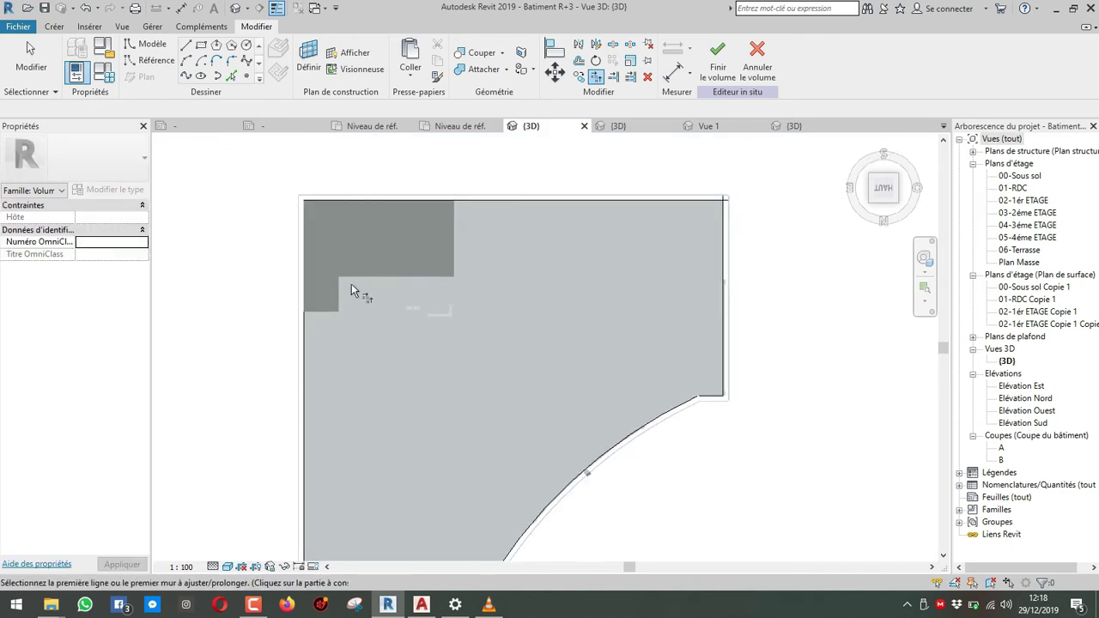
{"action": "left_click", "coordinate": [306, 348]}
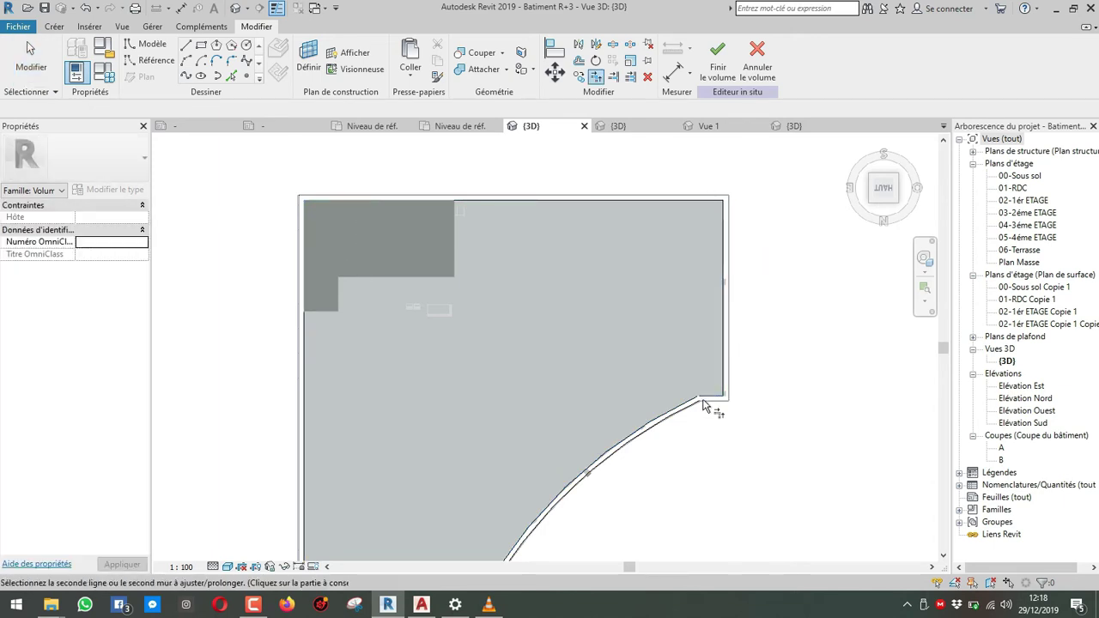
{"action": "middle_click_drag", "start_coordinate": [680, 416], "coordinate": [693, 134]}
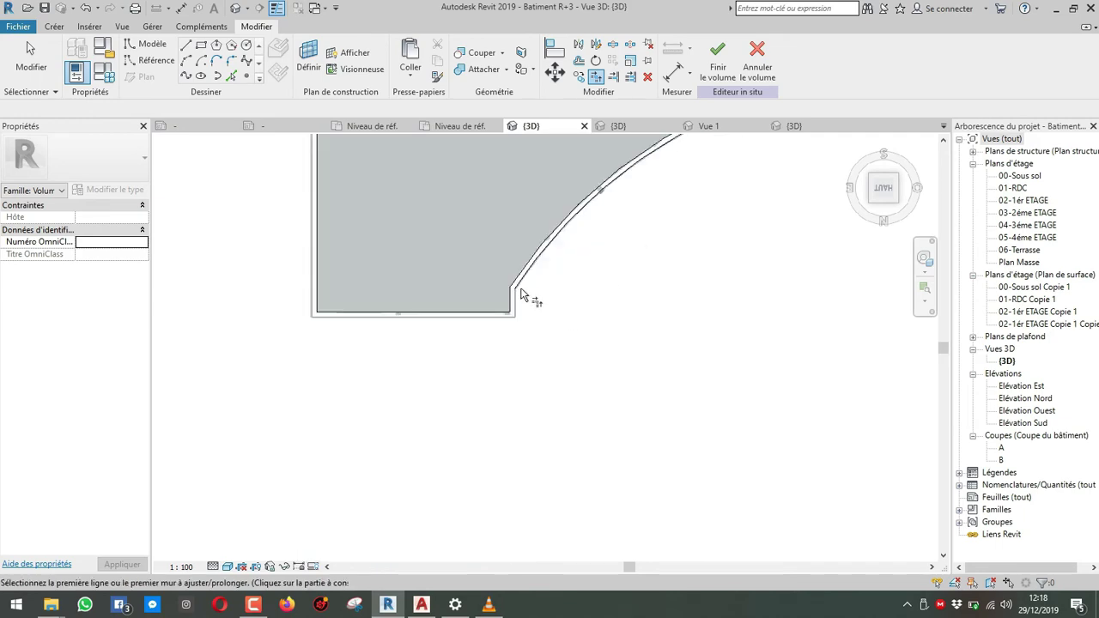
Select the original outer form of the roof-level mass and delete it, keeping the inset lines.
{"action": "key", "text": "Escape"}
{"action": "middle_click_drag", "start_coordinate": [527, 343], "coordinate": [689, 197], "text": "shift"}
{"action": "scroll", "coordinate": [652, 197], "scroll_direction": "up", "scroll_amount": 5}
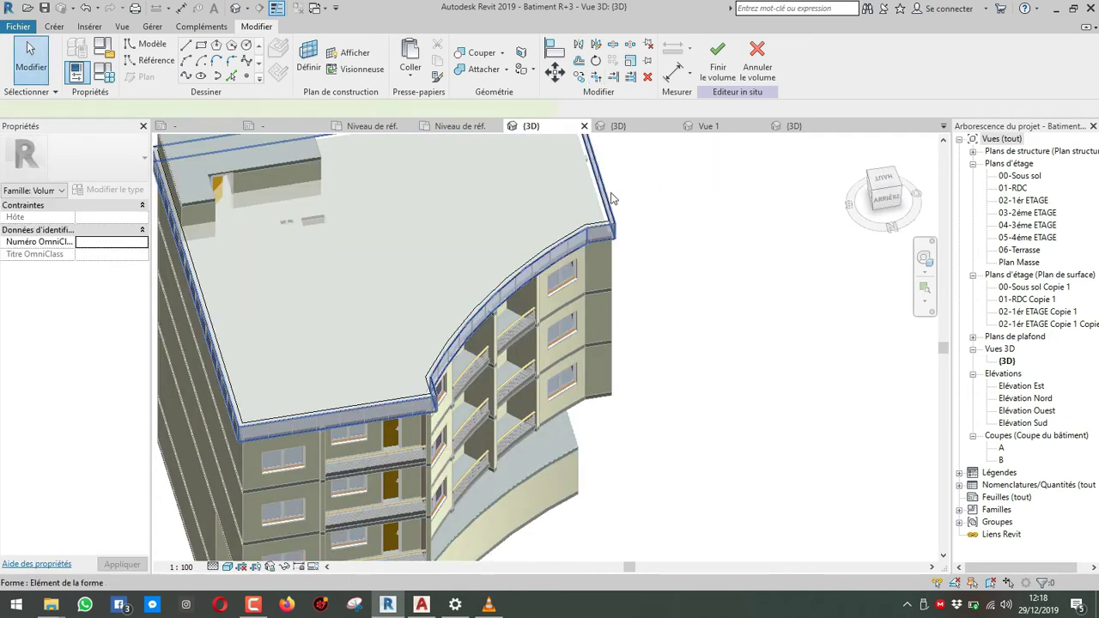
{"action": "left_click", "coordinate": [612, 196]}
{"action": "left_click", "coordinate": [672, 188]}
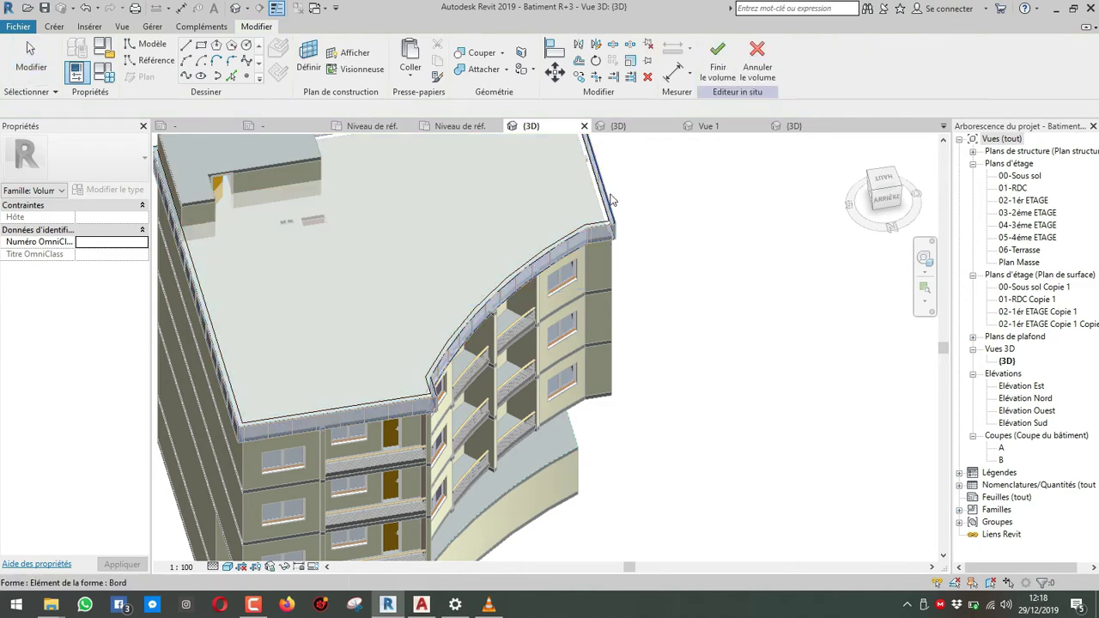
{"action": "key", "text": "Tab"}
{"action": "key", "text": "Tab"}
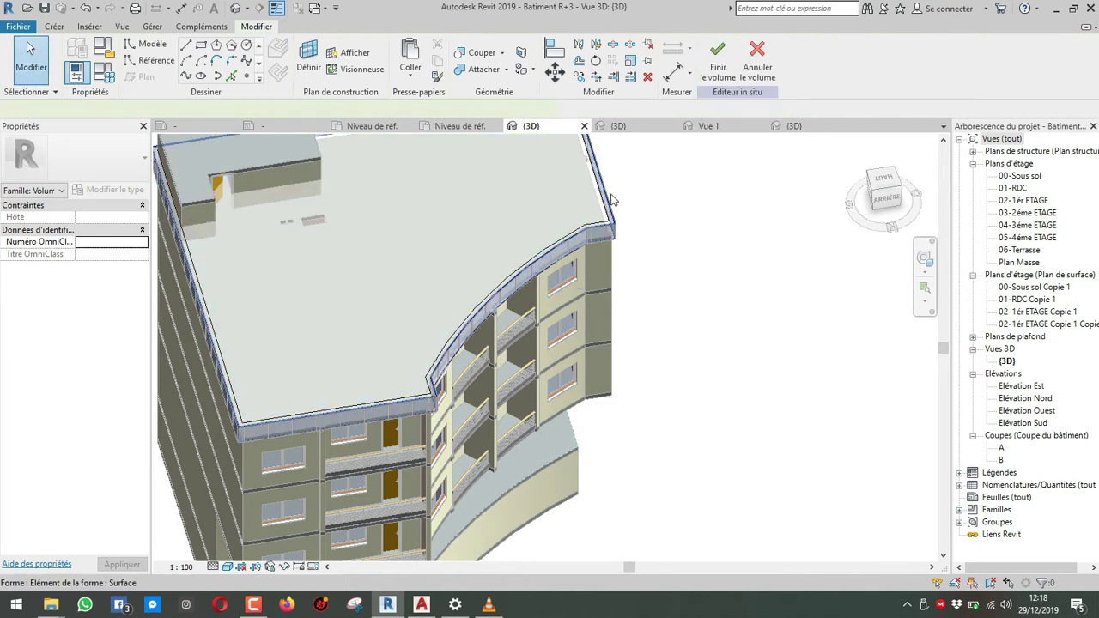
{"action": "left_click", "coordinate": [611, 199]}
{"action": "key", "text": "Delete"}
{"action": "left_click", "coordinate": [867, 574]}
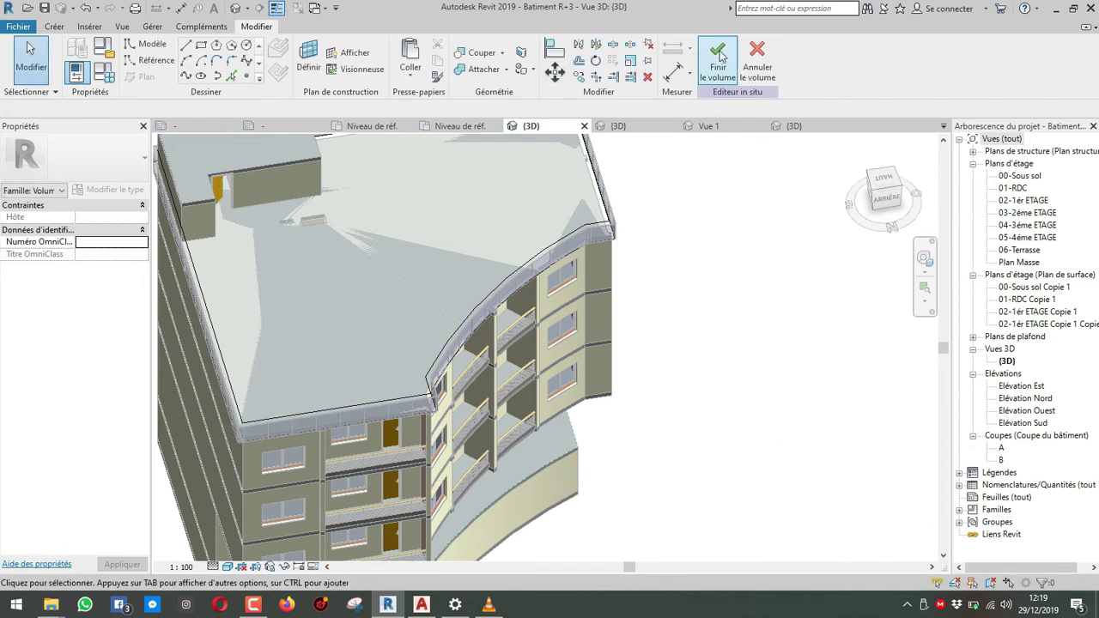
{"action": "left_click", "coordinate": [717, 55]}
{"action": "left_click", "coordinate": [702, 185]}
{"action": "scroll", "coordinate": [724, 369], "scroll_direction": "down", "scroll_amount": 2}
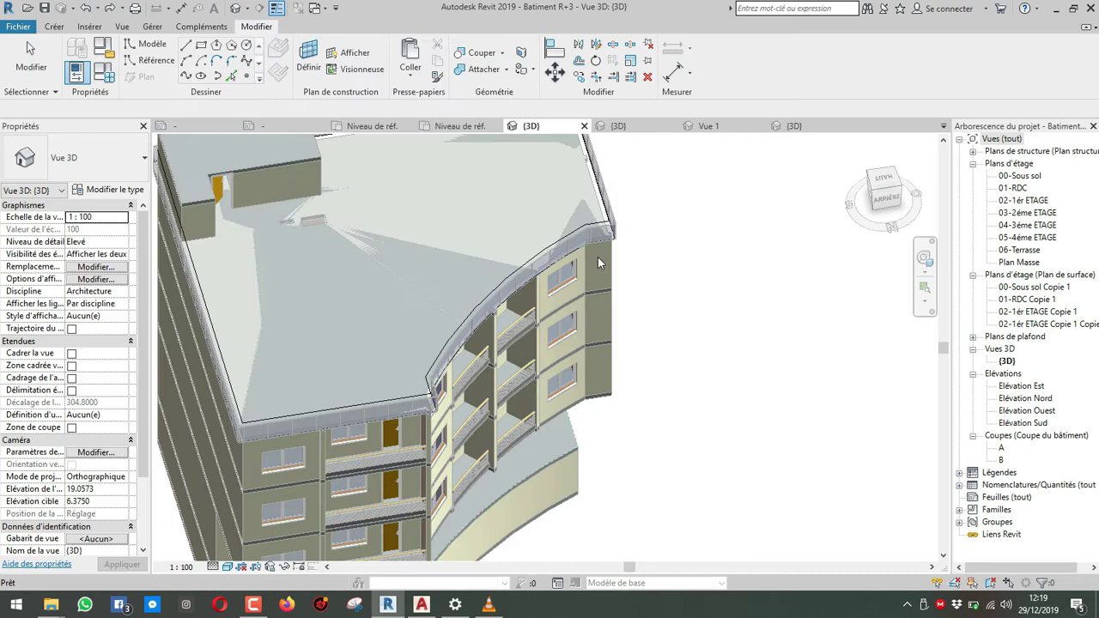
Select the whole chain of inset lines around the roof and create a solid form from it.
{"action": "key", "text": "Tab"}
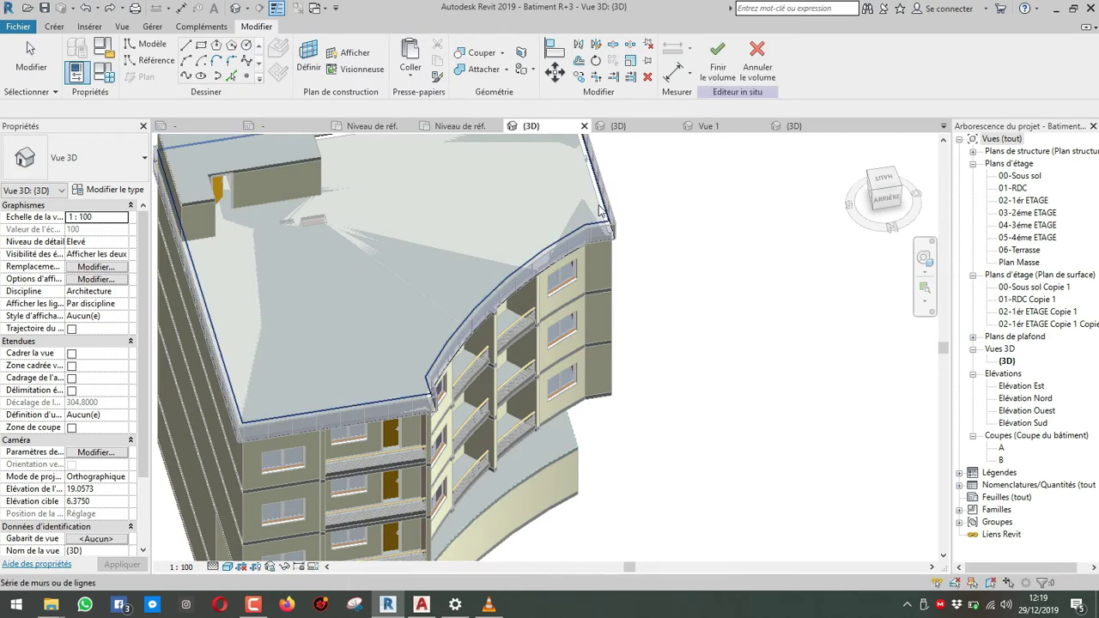
{"action": "left_click", "coordinate": [601, 210]}
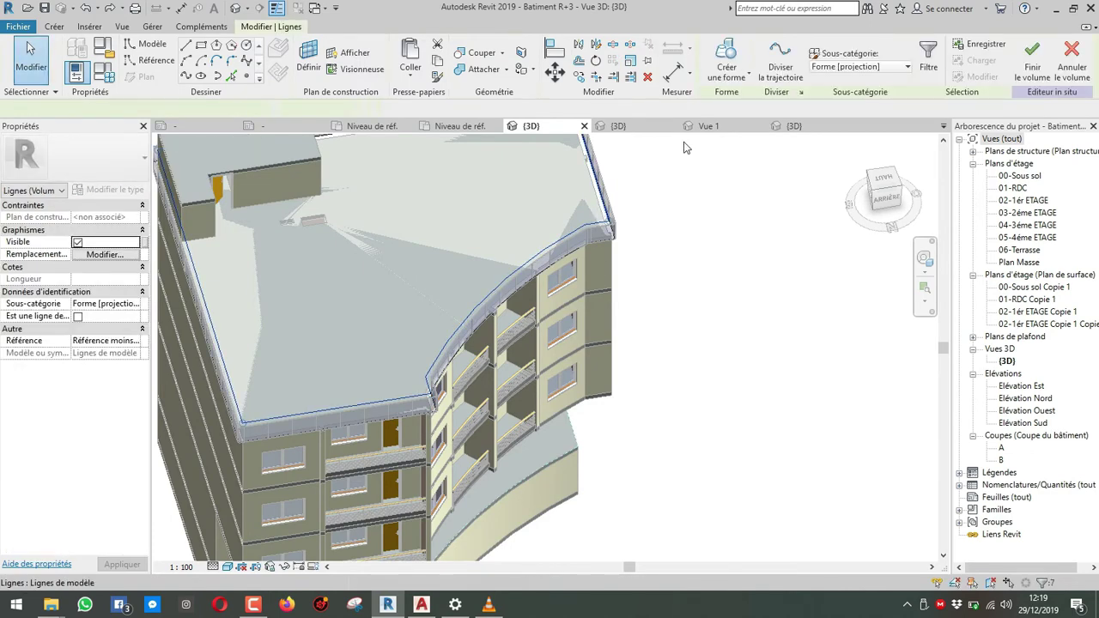
{"action": "left_click", "coordinate": [734, 78]}
{"action": "left_click", "coordinate": [745, 103]}
Move the new form's top face down to the base of the curtain band, 0.87 high, and finish the in-place mass.
{"action": "scroll", "coordinate": [655, 296], "scroll_direction": "down", "scroll_amount": 2}
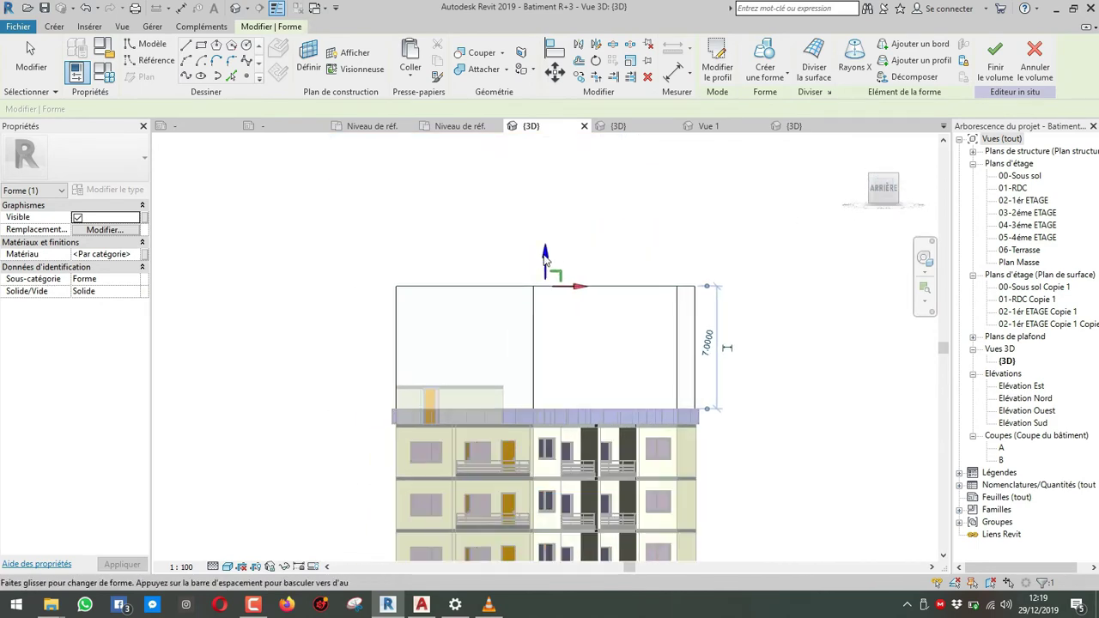
{"action": "left_click_drag", "start_coordinate": [540, 398], "coordinate": [539, 393]}
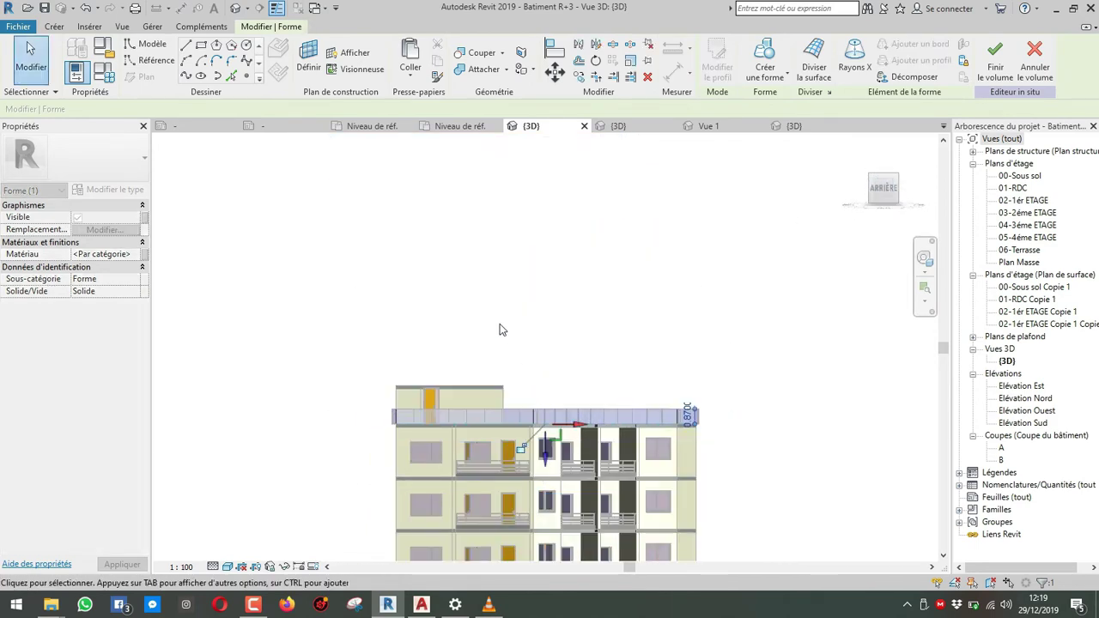
{"action": "middle_click_drag", "start_coordinate": [499, 325], "coordinate": [569, 401], "text": "shift"}
{"action": "left_click", "coordinate": [633, 159]}
{"action": "left_click", "coordinate": [707, 67]}
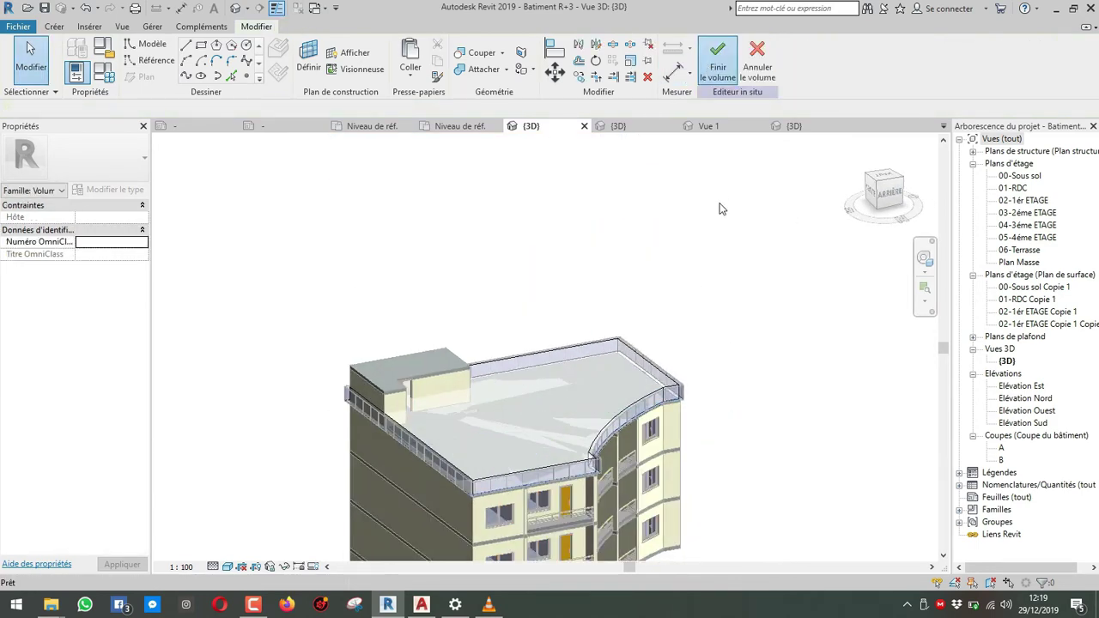
Redefine the roof curtain system's faces by picking the vertical faces of the new inset mass, and recreate the system.
{"action": "left_click", "coordinate": [672, 376]}
{"action": "left_click", "coordinate": [640, 65]}
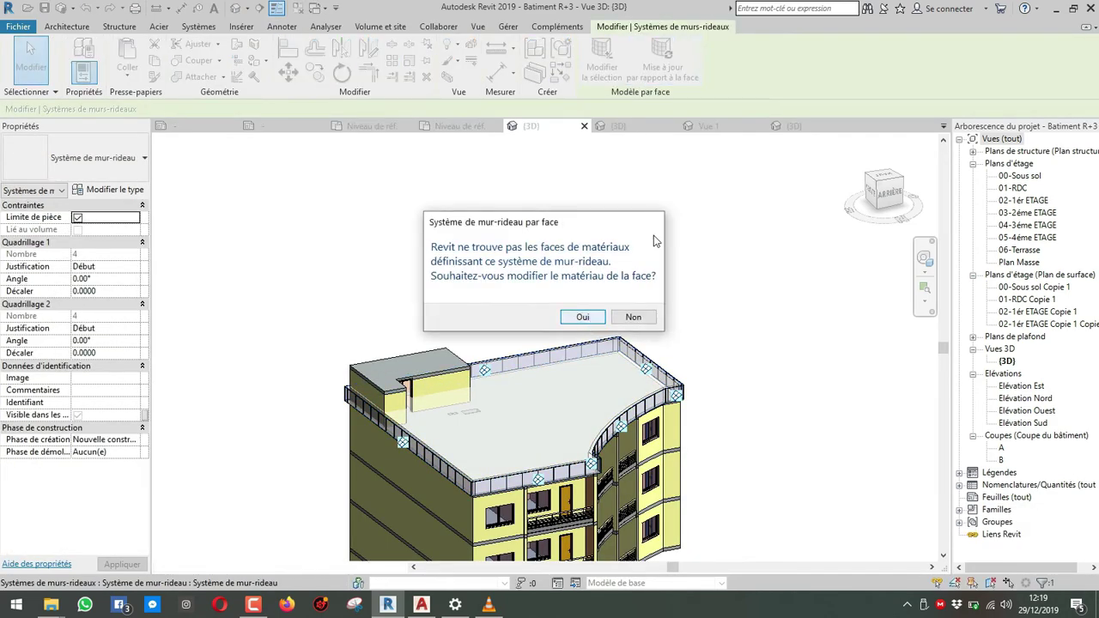
{"action": "left_click", "coordinate": [588, 322]}
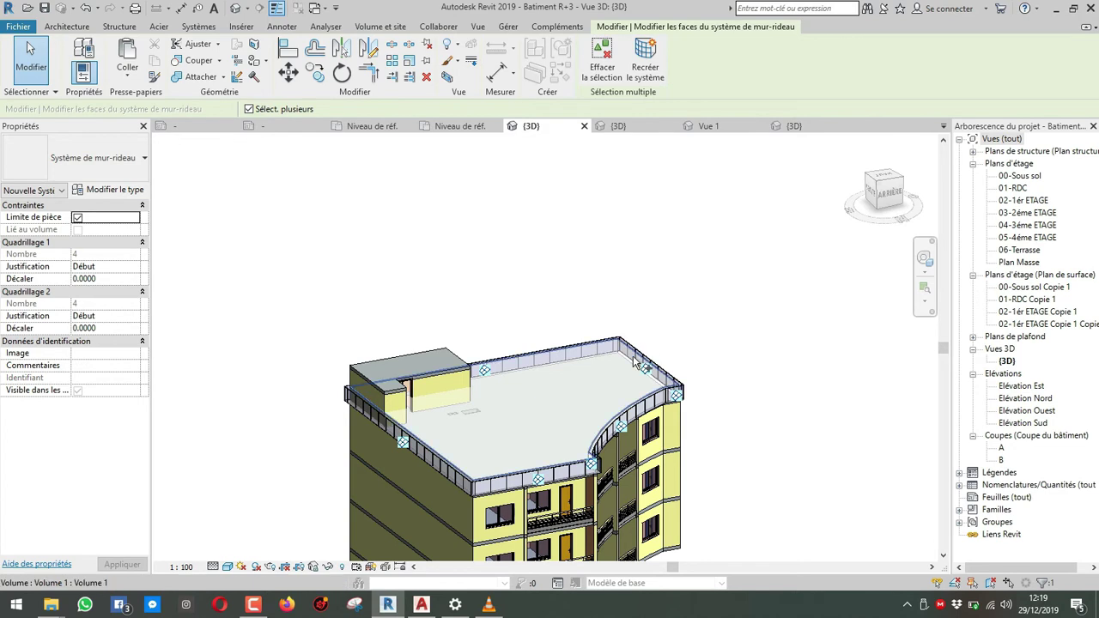
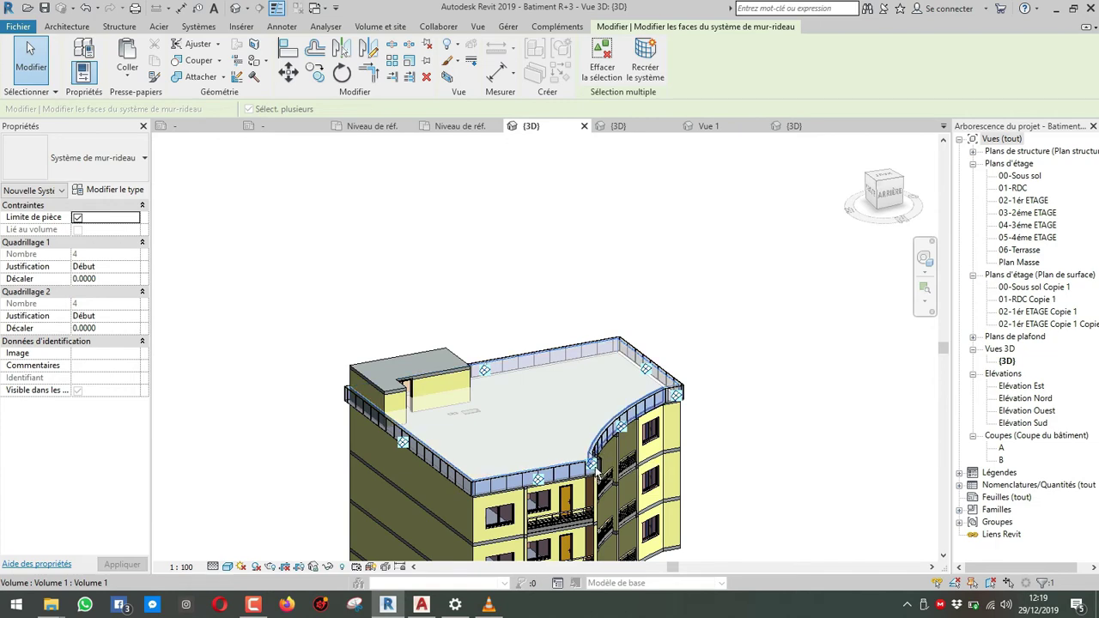
{"action": "scroll", "coordinate": [595, 469], "scroll_direction": "up", "scroll_amount": 4}
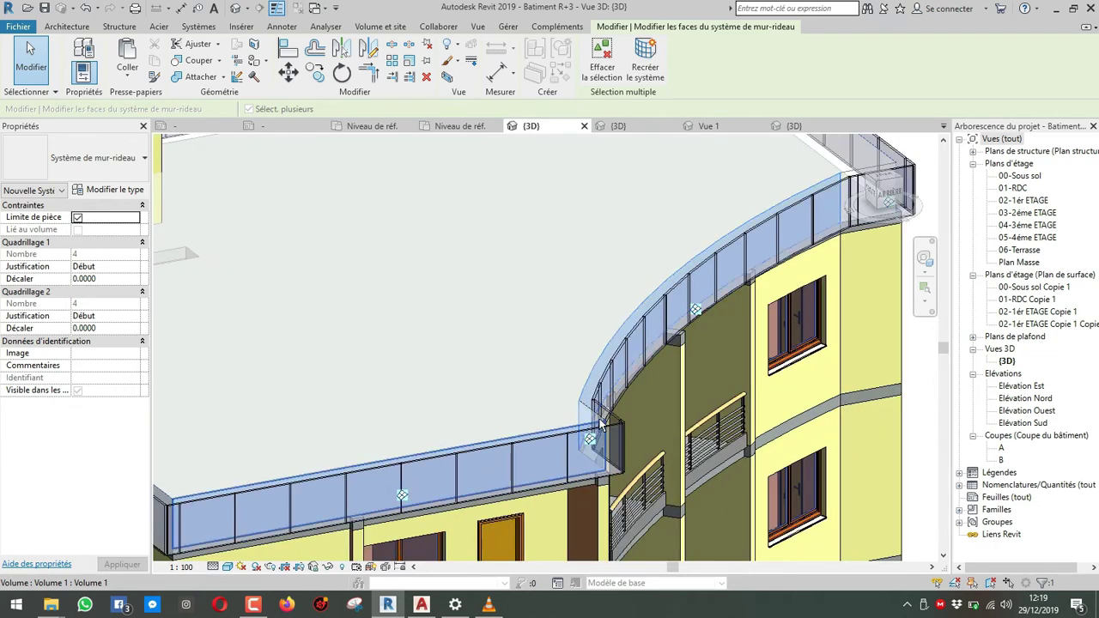
{"action": "scroll", "coordinate": [598, 420], "scroll_direction": "up", "scroll_amount": 3}
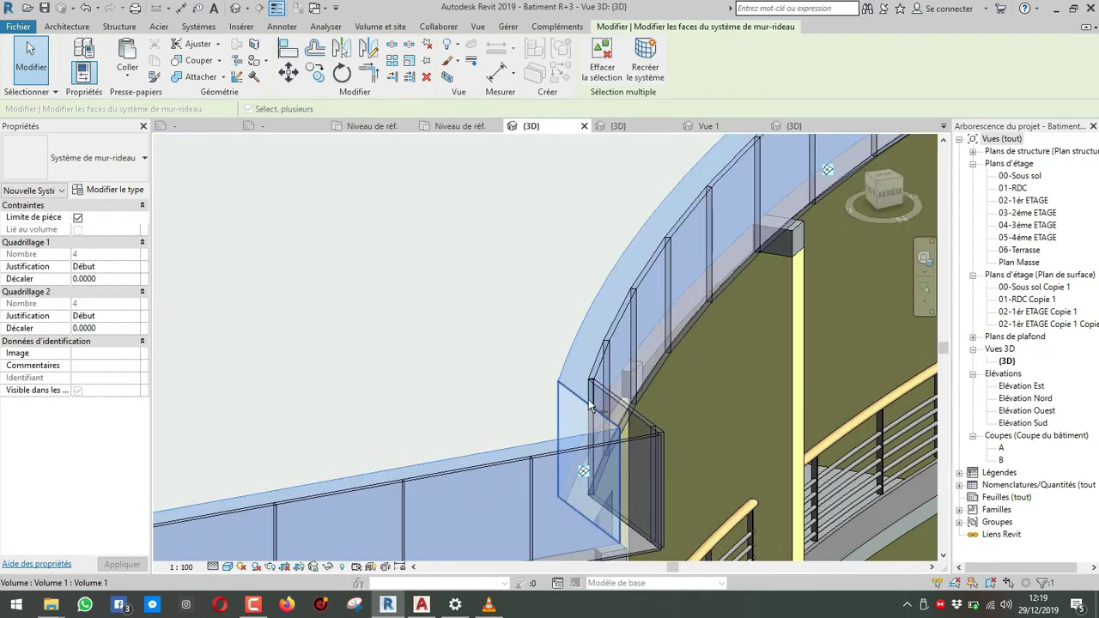
{"action": "scroll", "coordinate": [589, 409], "scroll_direction": "down", "scroll_amount": 8}
{"action": "scroll", "coordinate": [680, 332], "scroll_direction": "up", "scroll_amount": 10}
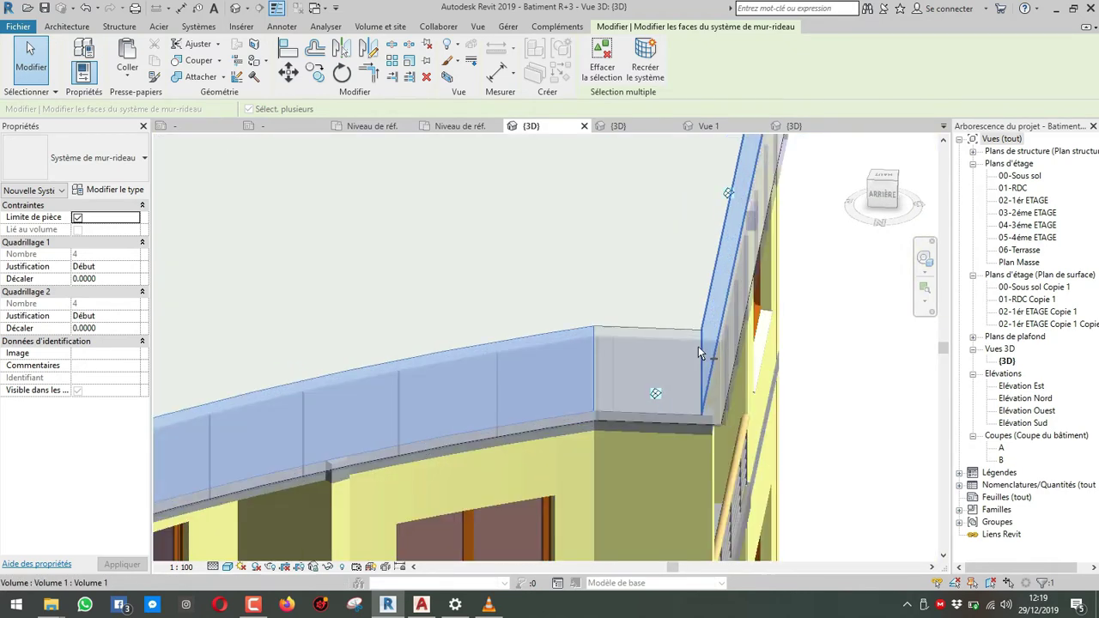
{"action": "scroll", "coordinate": [562, 281], "scroll_direction": "down", "scroll_amount": 5}
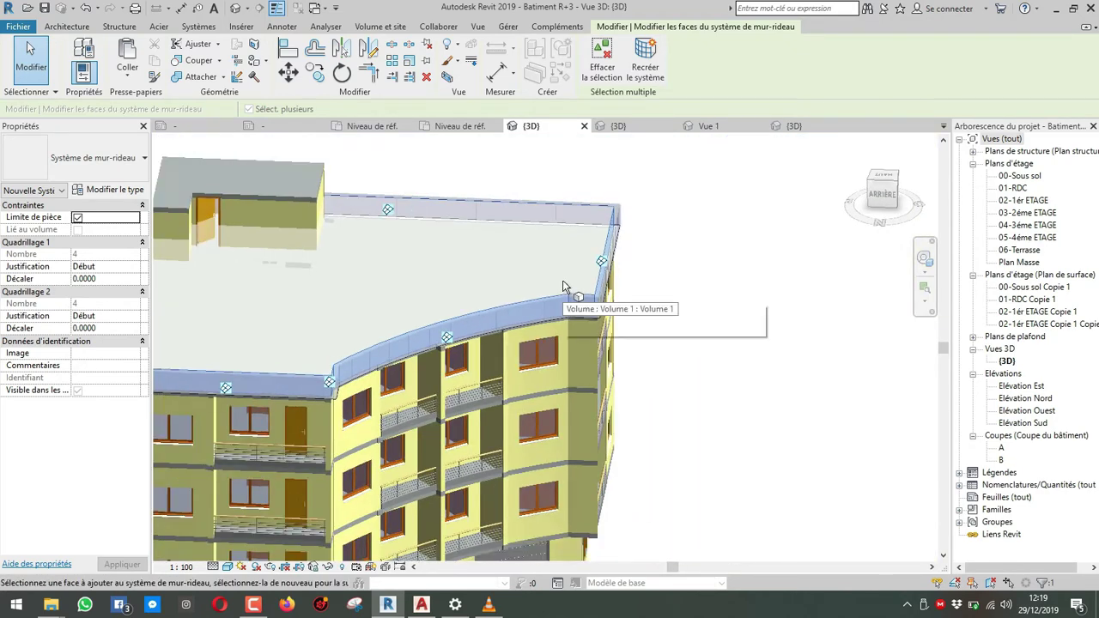
{"action": "middle_click_drag", "start_coordinate": [562, 282], "coordinate": [273, 302], "text": "shift"}
{"action": "left_click", "coordinate": [632, 73]}
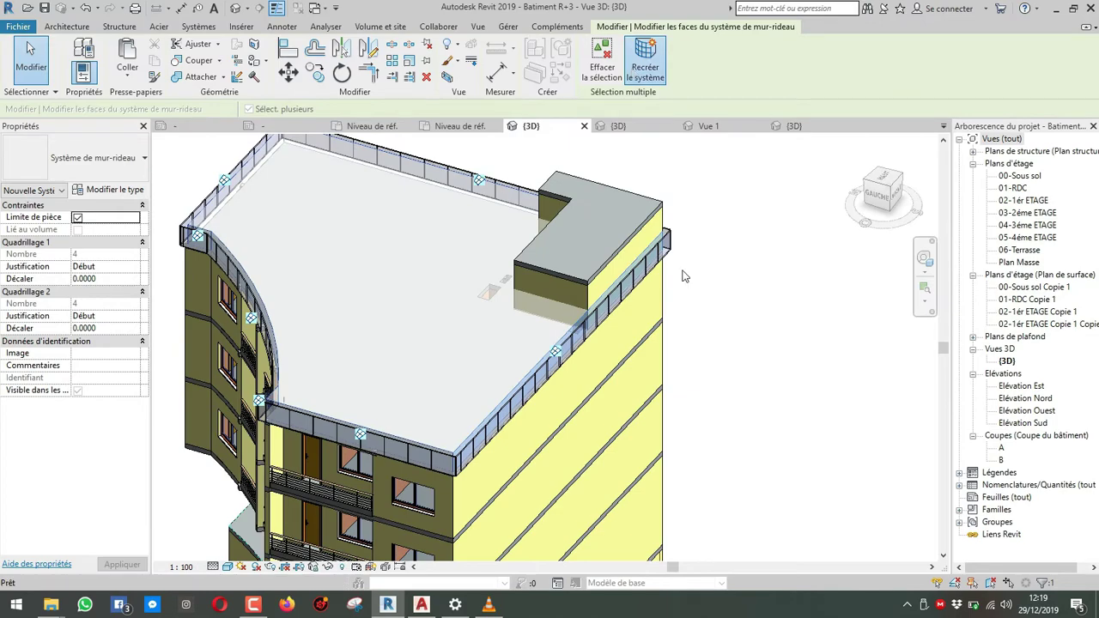
Examine the recreated curtain system around the roof edge, checking its corners, curved section and fit above the facade.
{"action": "scroll", "coordinate": [452, 380], "scroll_direction": "down", "scroll_amount": 2}
{"action": "middle_click_drag", "start_coordinate": [453, 380], "coordinate": [717, 240], "text": "shift"}
{"action": "scroll", "coordinate": [249, 361], "scroll_direction": "up", "scroll_amount": 5}
{"action": "middle_click_drag", "start_coordinate": [279, 354], "coordinate": [336, 367], "text": "shift"}
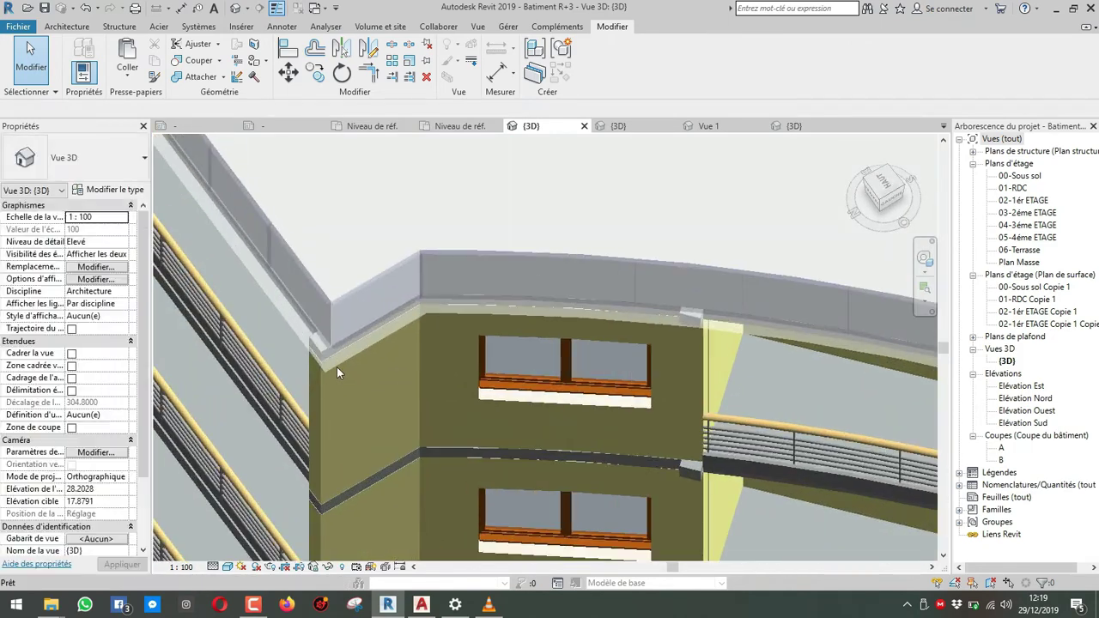
{"action": "left_click", "coordinate": [337, 366]}
{"action": "key", "text": "Escape"}
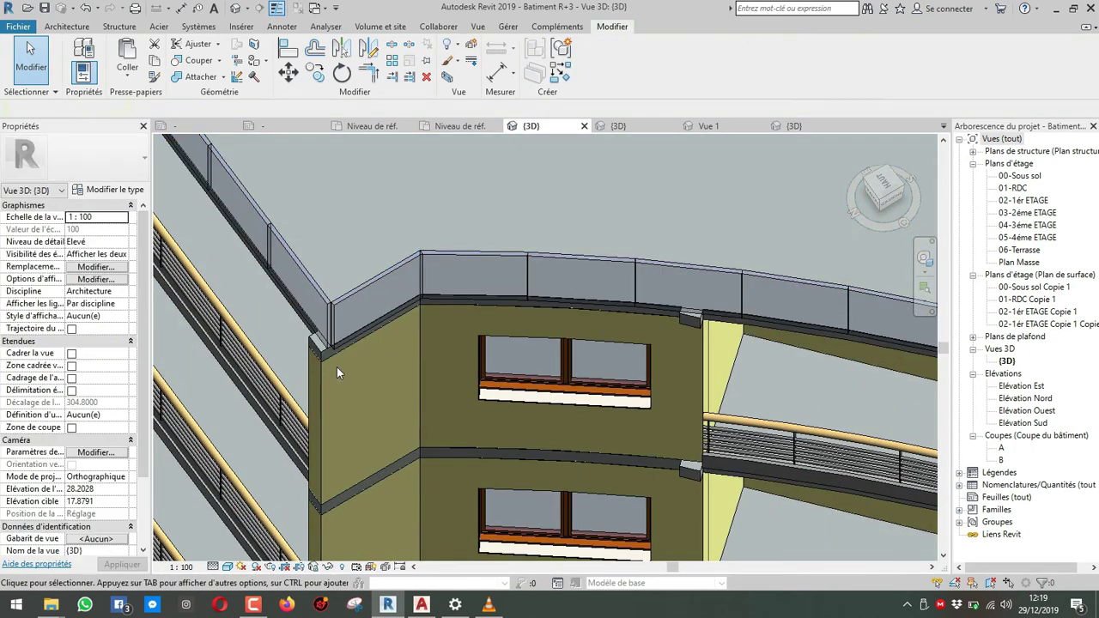
{"action": "scroll", "coordinate": [337, 374], "scroll_direction": "down", "scroll_amount": 7}
{"action": "middle_click_drag", "start_coordinate": [425, 307], "coordinate": [481, 257], "text": "shift"}
{"action": "scroll", "coordinate": [312, 439], "scroll_direction": "up", "scroll_amount": 6}
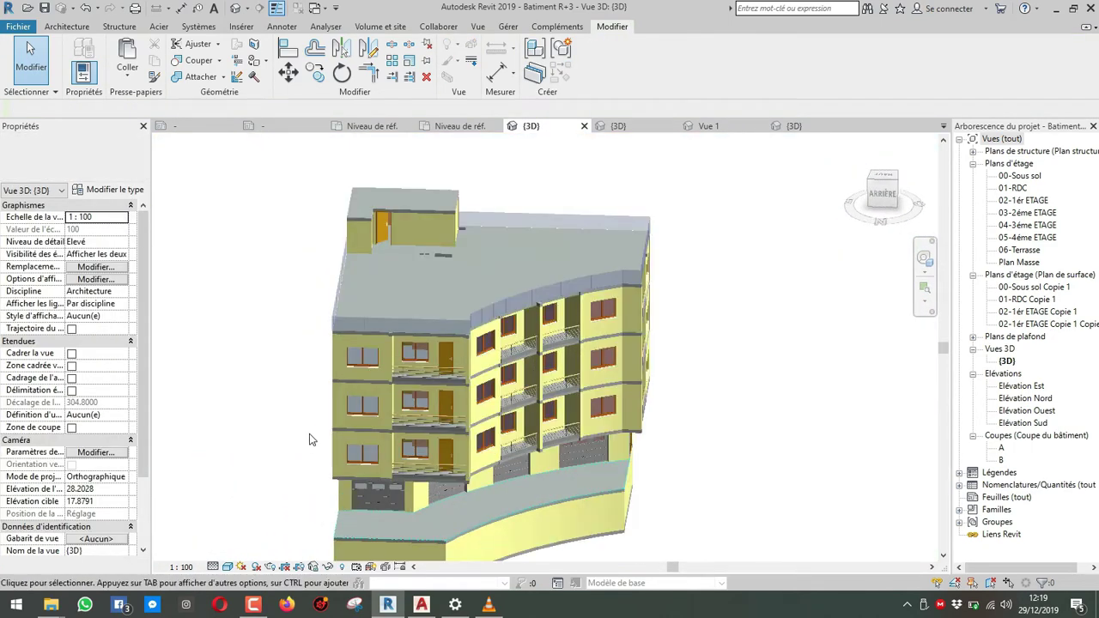
{"action": "middle_click_drag", "start_coordinate": [356, 352], "coordinate": [438, 302], "text": "shift"}
{"action": "middle_click_drag", "start_coordinate": [438, 302], "coordinate": [372, 456]}
{"action": "scroll", "coordinate": [715, 228], "scroll_direction": "up", "scroll_amount": 3}
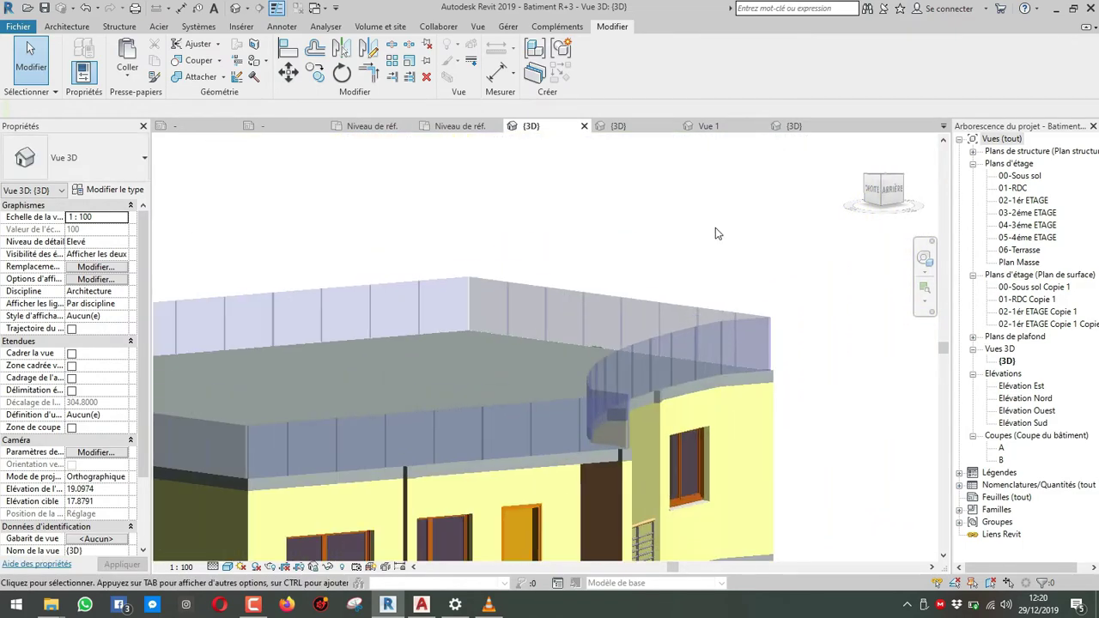
{"action": "middle_click_drag", "start_coordinate": [712, 282], "coordinate": [589, 290], "text": "shift"}
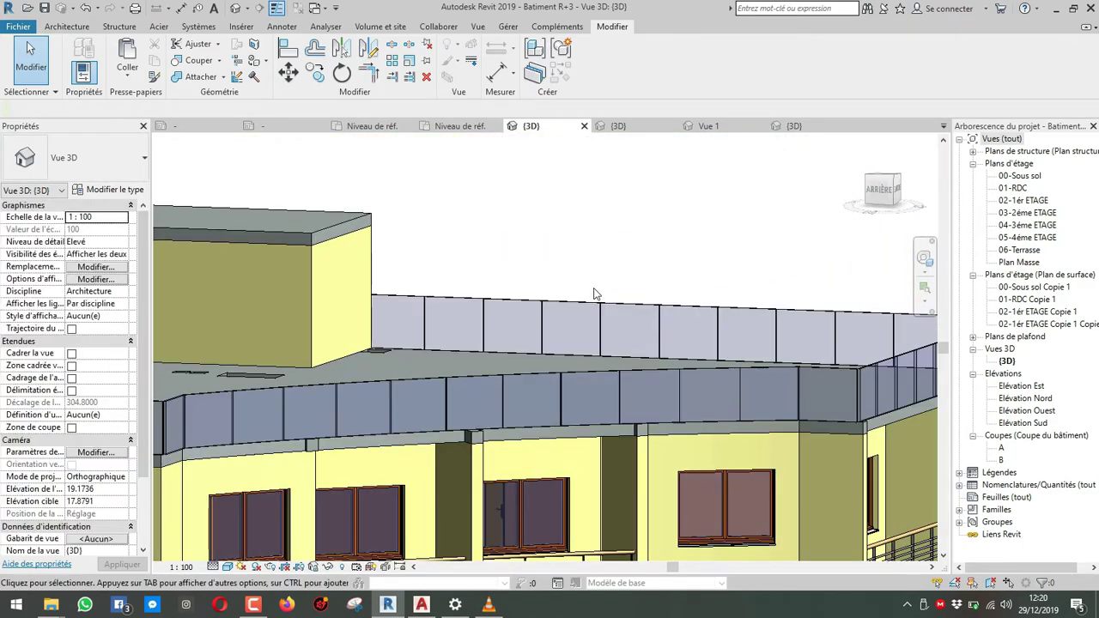
{"action": "scroll", "coordinate": [592, 292], "scroll_direction": "down", "scroll_amount": 3}
{"action": "middle_click_drag", "start_coordinate": [570, 340], "coordinate": [581, 344], "text": "shift"}
{"action": "scroll", "coordinate": [643, 279], "scroll_direction": "up", "scroll_amount": 3}
Place 150 x 25mm rectangular mullions on all grid lines of each face of the roof curtain system.
{"action": "left_click", "coordinate": [640, 279]}
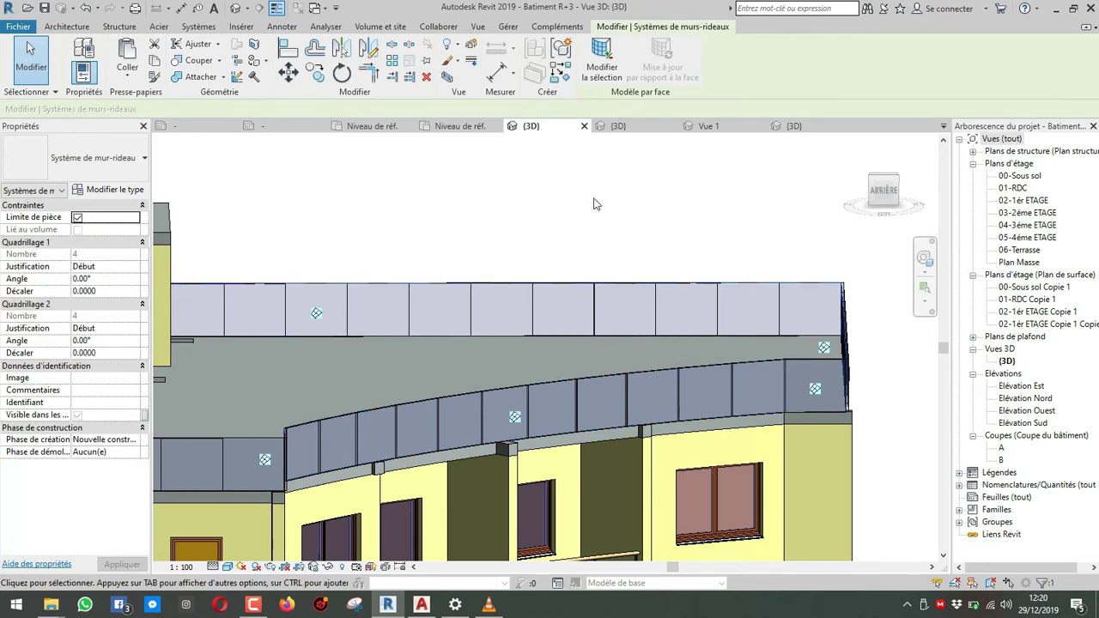
{"action": "left_click", "coordinate": [69, 27]}
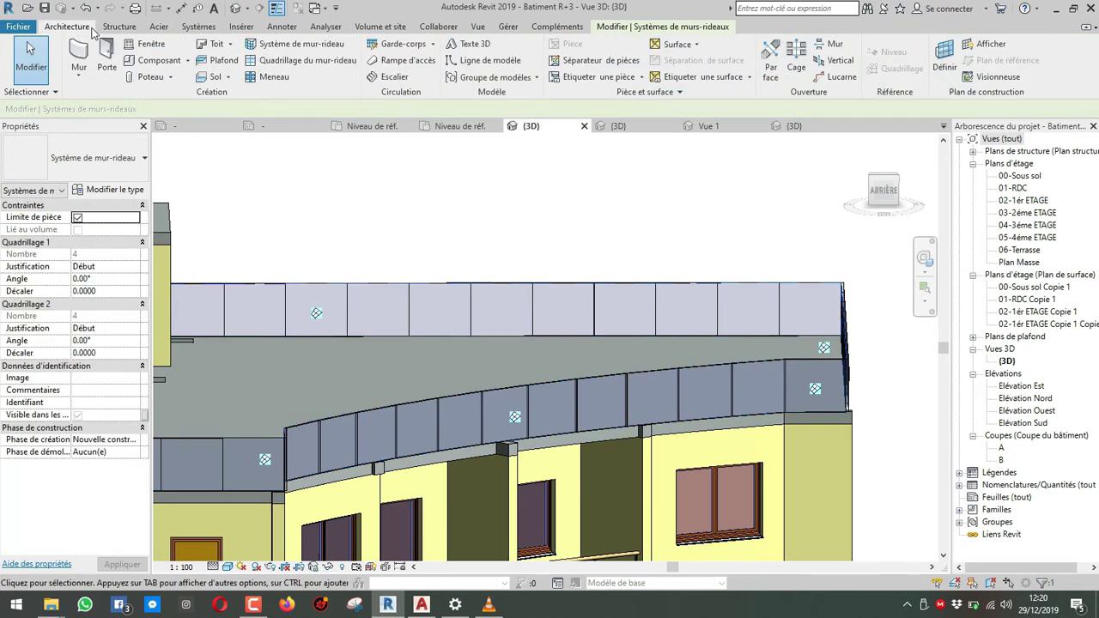
{"action": "left_click", "coordinate": [274, 77]}
{"action": "left_click", "coordinate": [761, 60]}
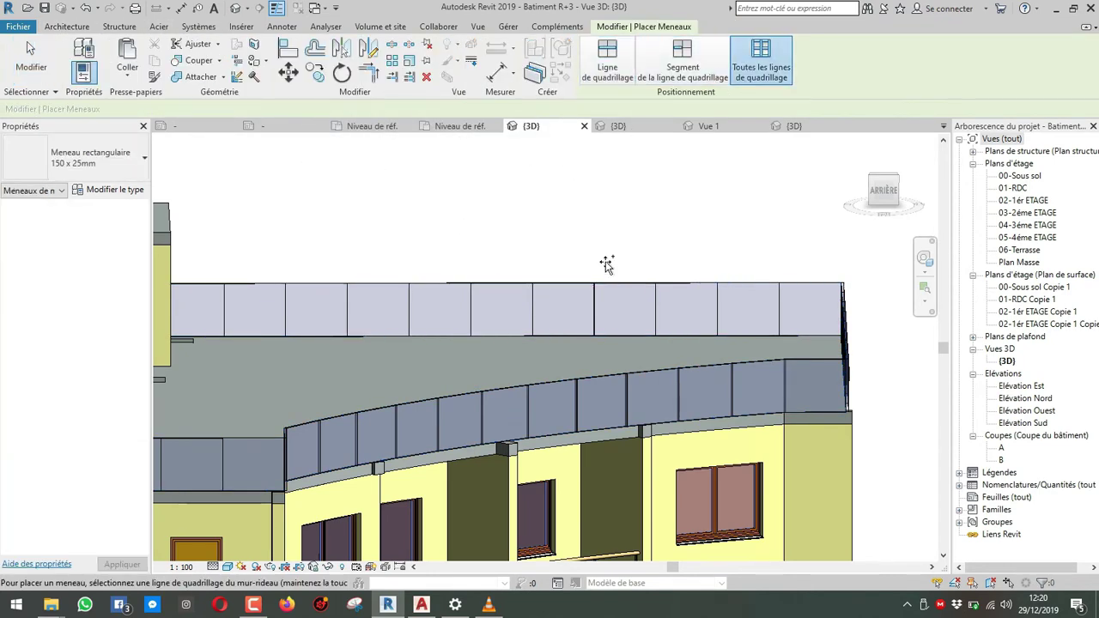
{"action": "left_click", "coordinate": [557, 289]}
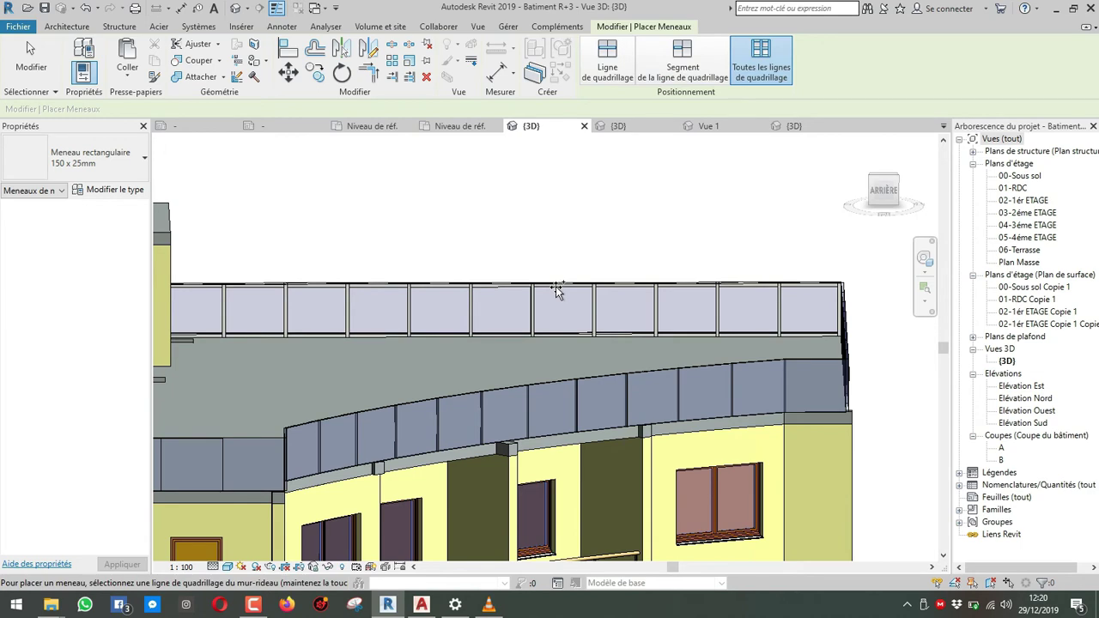
{"action": "left_click", "coordinate": [530, 391]}
{"action": "left_click", "coordinate": [840, 373]}
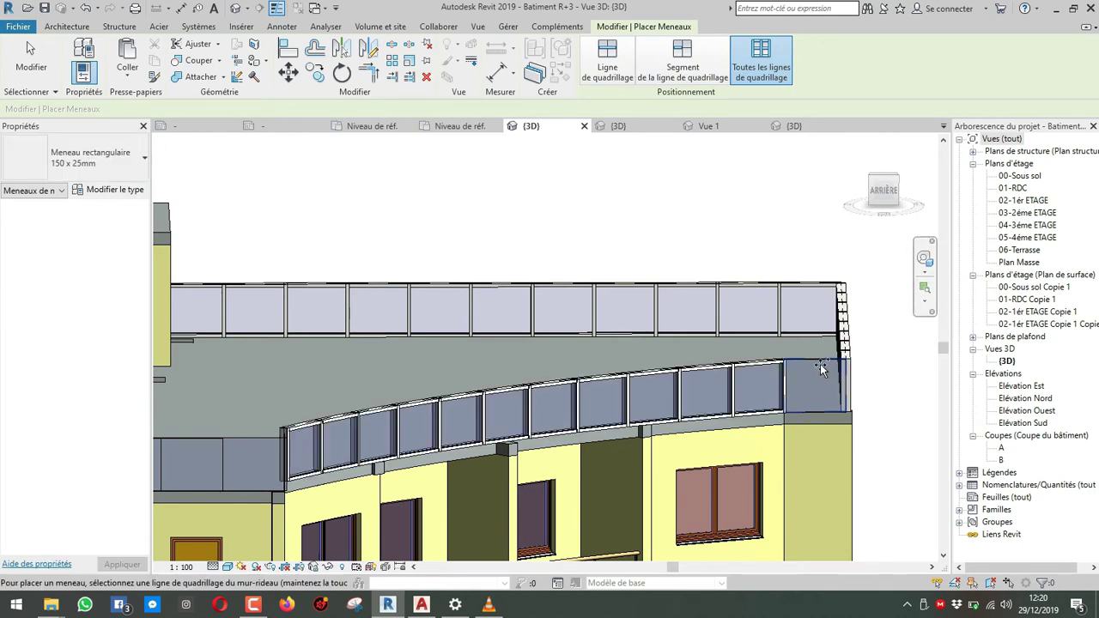
{"action": "middle_click_drag", "start_coordinate": [532, 316], "coordinate": [688, 225]}
{"action": "left_click", "coordinate": [408, 348]}
{"action": "scroll", "coordinate": [490, 304], "scroll_direction": "down", "scroll_amount": 3}
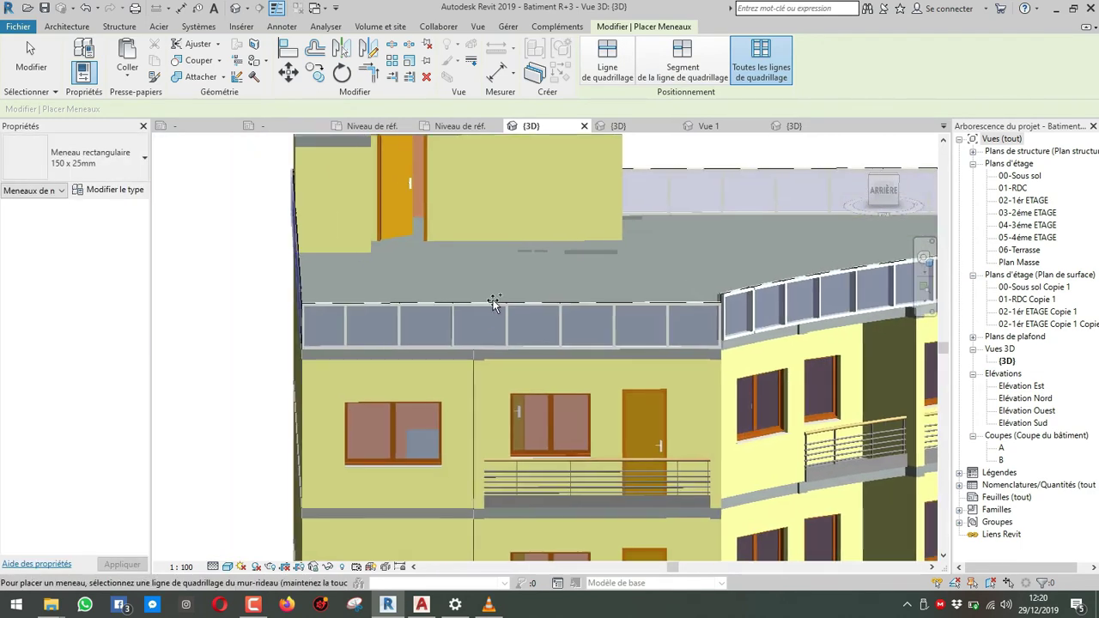
{"action": "middle_click_drag", "start_coordinate": [490, 304], "coordinate": [509, 321], "text": "shift"}
{"action": "key", "text": "Escape"}
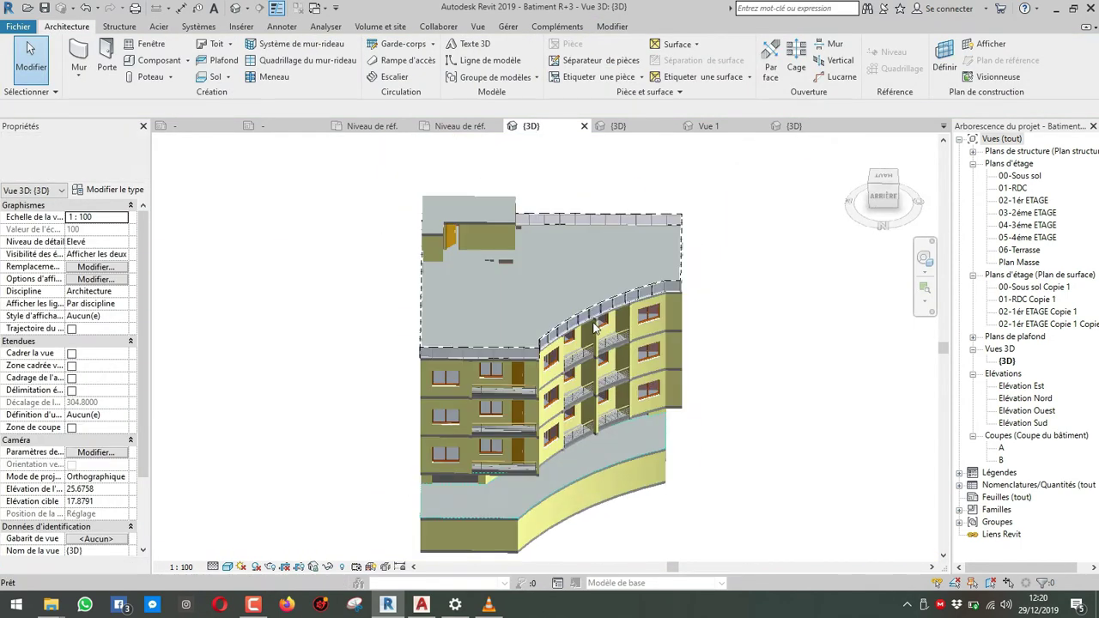
Change all glazed curtain panels visible in the 3D view to the solid system panel type Plein.
{"action": "left_click", "coordinate": [899, 191]}
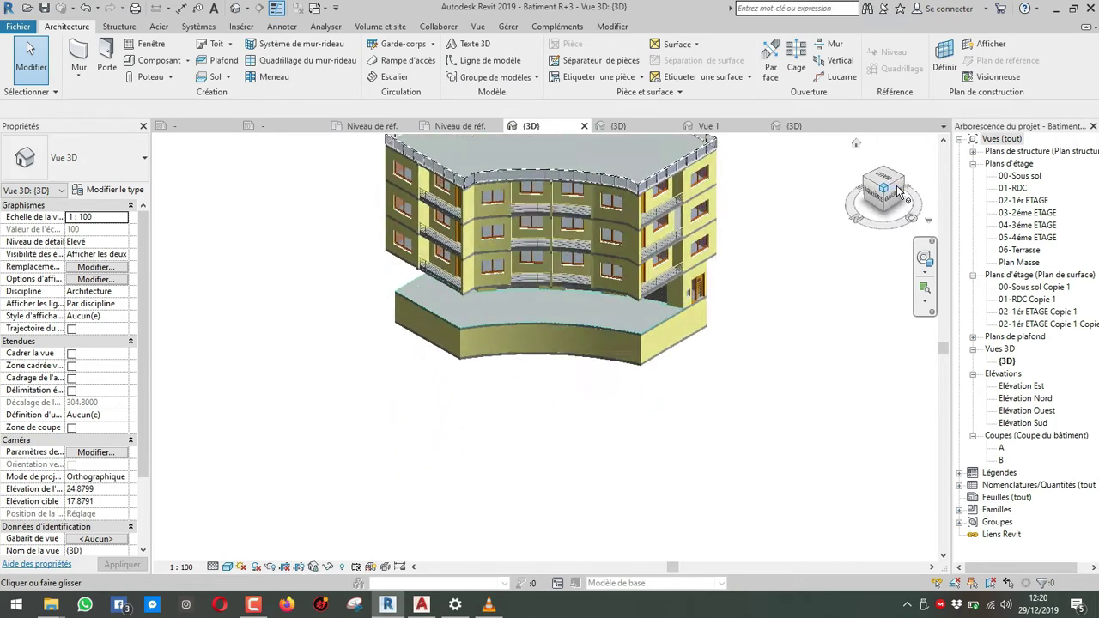
{"action": "scroll", "coordinate": [614, 280], "scroll_direction": "up", "scroll_amount": 5}
{"action": "middle_click_drag", "start_coordinate": [614, 281], "coordinate": [625, 326], "text": "shift"}
{"action": "scroll", "coordinate": [541, 338], "scroll_direction": "up", "scroll_amount": 3}
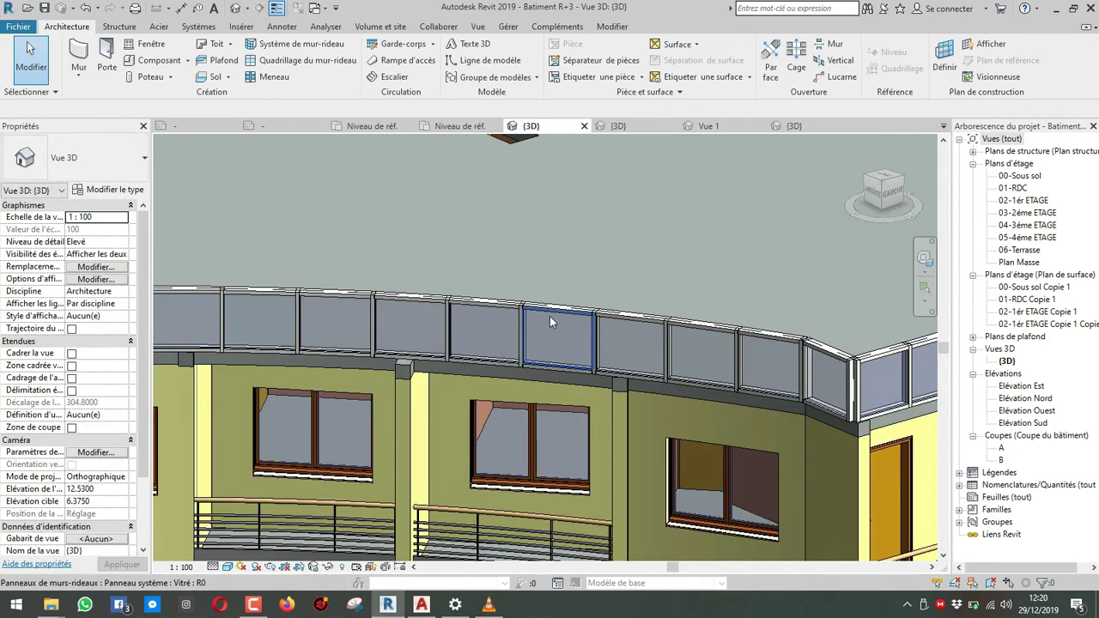
{"action": "left_click", "coordinate": [549, 315]}
{"action": "right_click", "coordinate": [549, 316]}
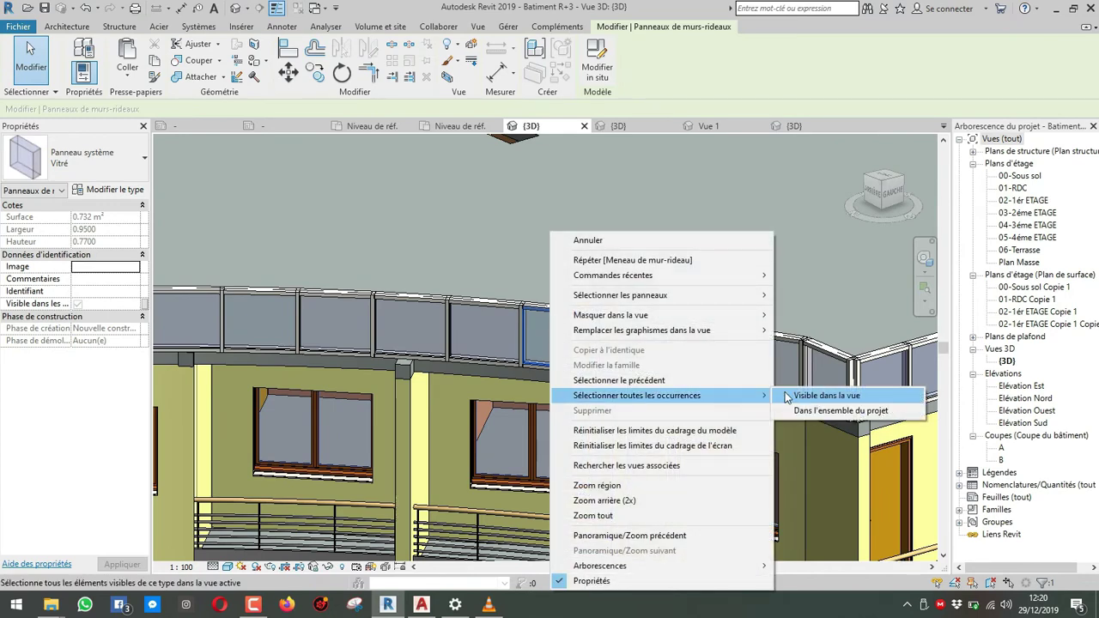
{"action": "left_click", "coordinate": [784, 393]}
{"action": "left_click", "coordinate": [72, 153]}
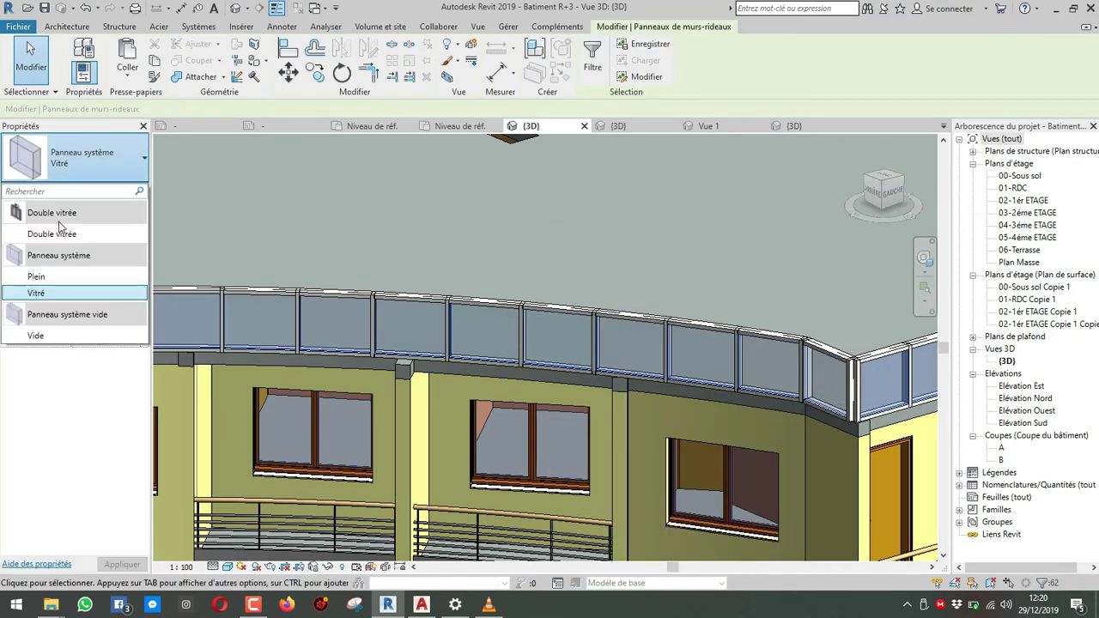
{"action": "left_click", "coordinate": [53, 279]}
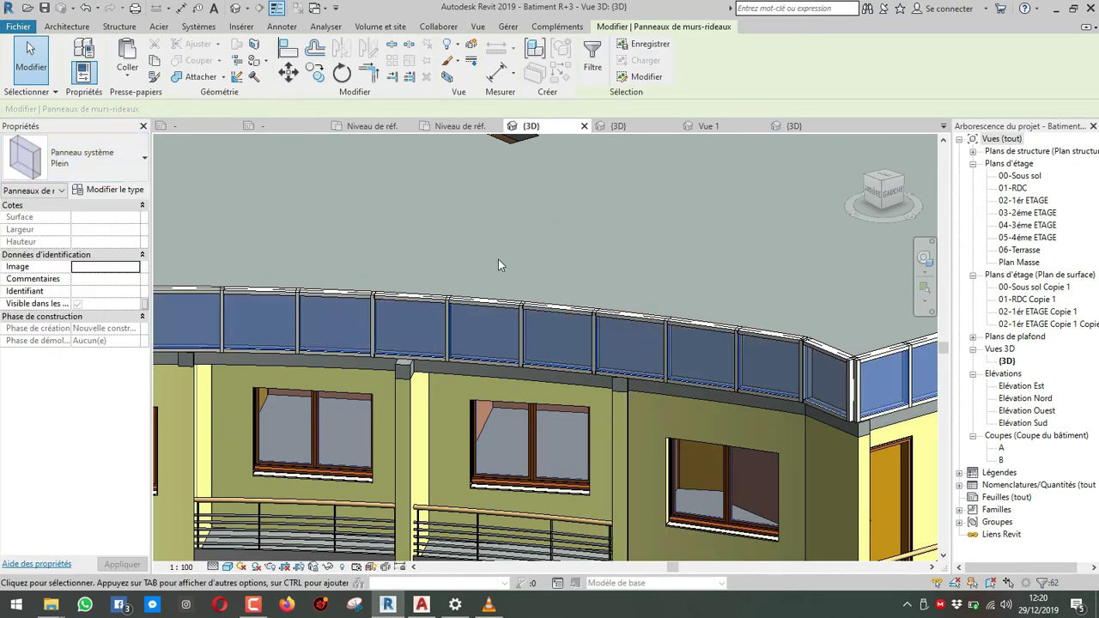
{"action": "left_click", "coordinate": [500, 259]}
{"action": "scroll", "coordinate": [502, 259], "scroll_direction": "down", "scroll_amount": 6}
{"action": "middle_click_drag", "start_coordinate": [502, 258], "coordinate": [545, 316], "text": "shift"}
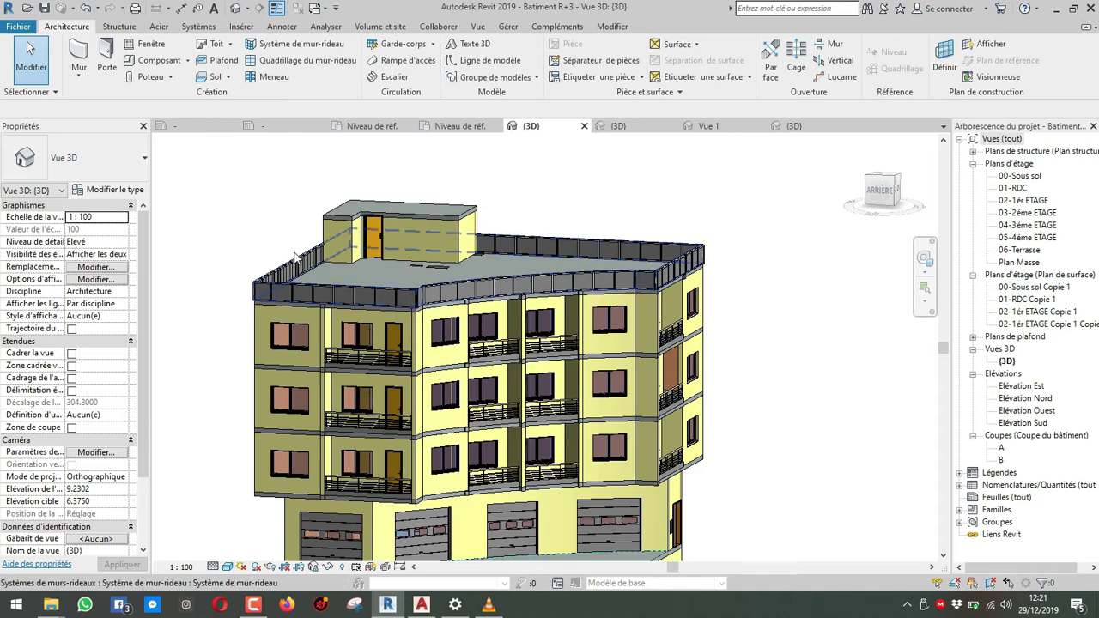
Review which faces make up the roof curtain system in face editing, and exit without changing them.
{"action": "middle_click_drag", "start_coordinate": [441, 333], "coordinate": [429, 322]}
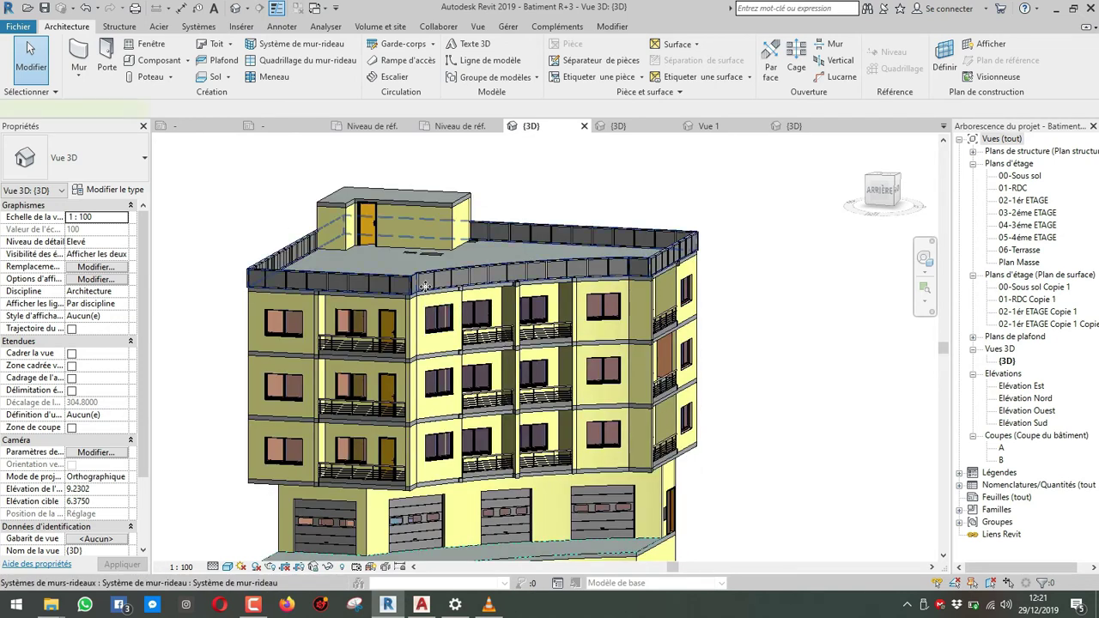
{"action": "left_click", "coordinate": [425, 286]}
{"action": "left_click", "coordinate": [601, 71]}
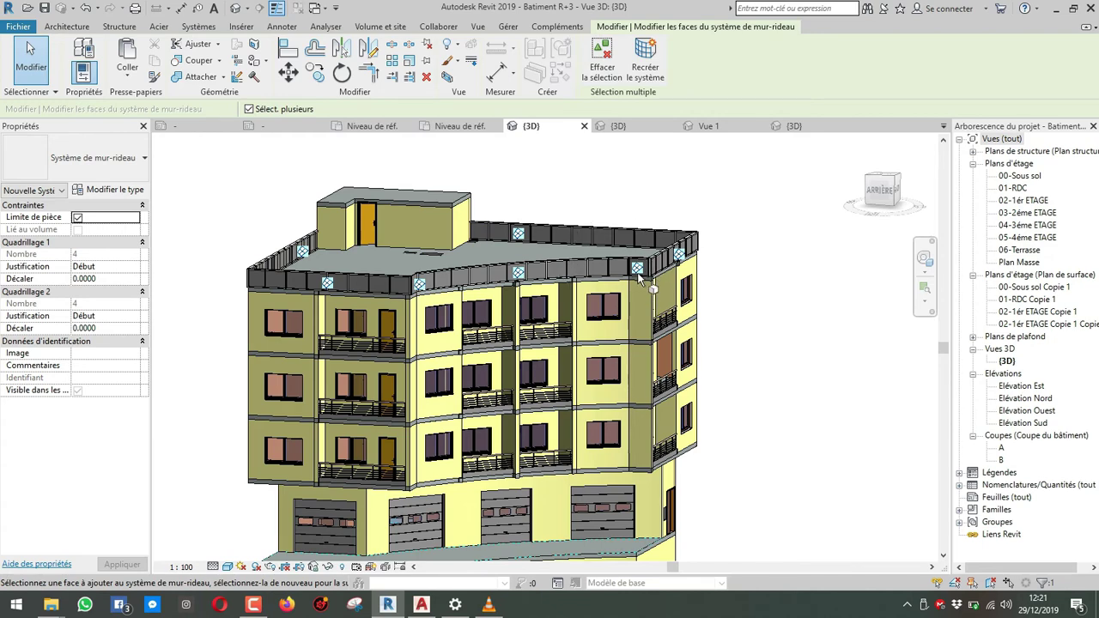
{"action": "key", "text": "Escape"}
Undo the solid panels and the mullions applied to the roof curtain system.
{"action": "middle_click_drag", "start_coordinate": [554, 171], "coordinate": [537, 275], "text": "shift"}
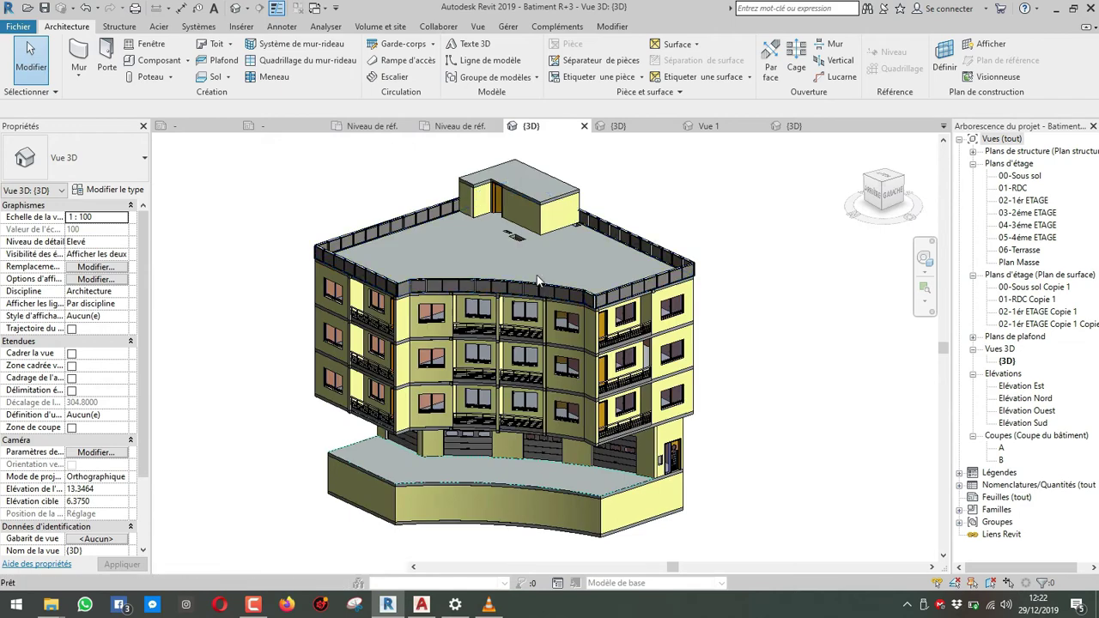
{"action": "scroll", "coordinate": [537, 274], "scroll_direction": "up", "scroll_amount": 5}
{"action": "scroll", "coordinate": [536, 274], "scroll_direction": "up", "scroll_amount": 2}
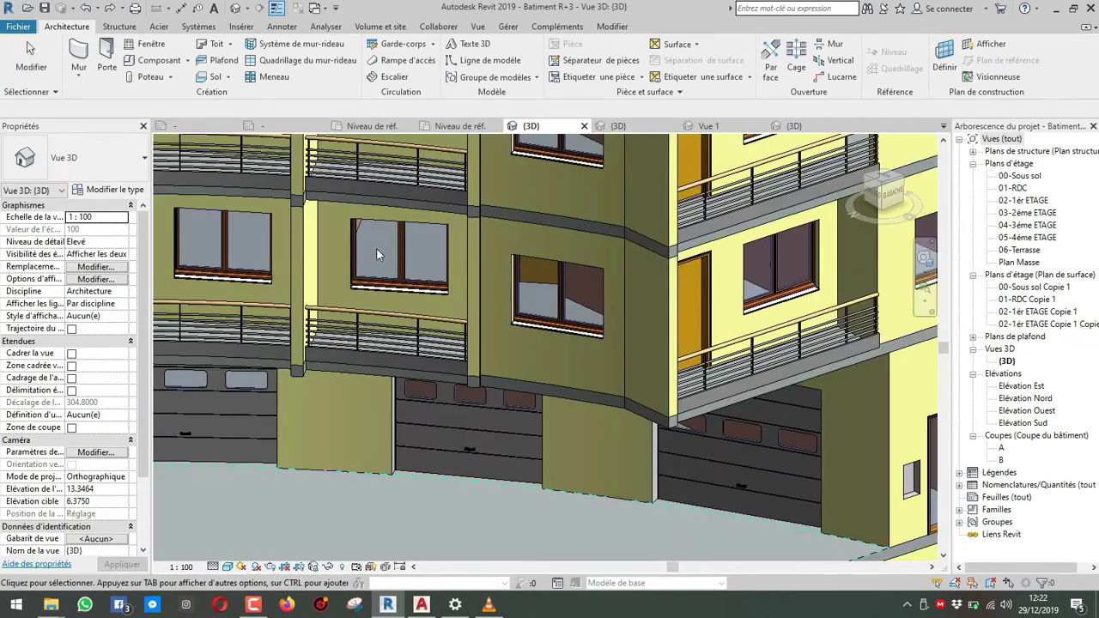
{"action": "scroll", "coordinate": [376, 247], "scroll_direction": "up", "scroll_amount": 3}
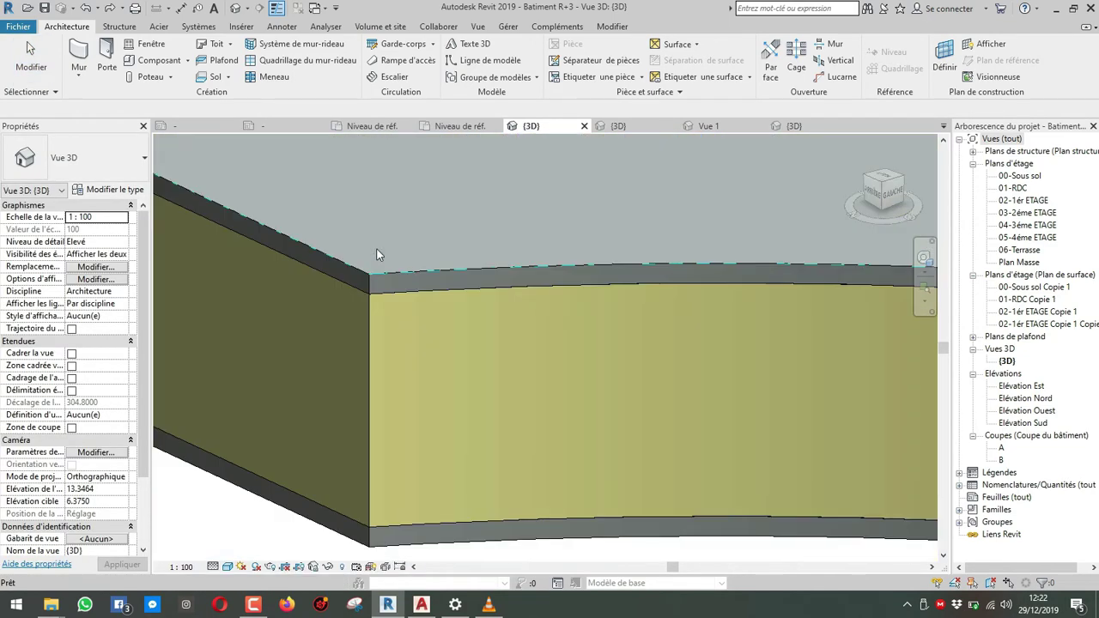
{"action": "scroll", "coordinate": [376, 254], "scroll_direction": "down", "scroll_amount": 6}
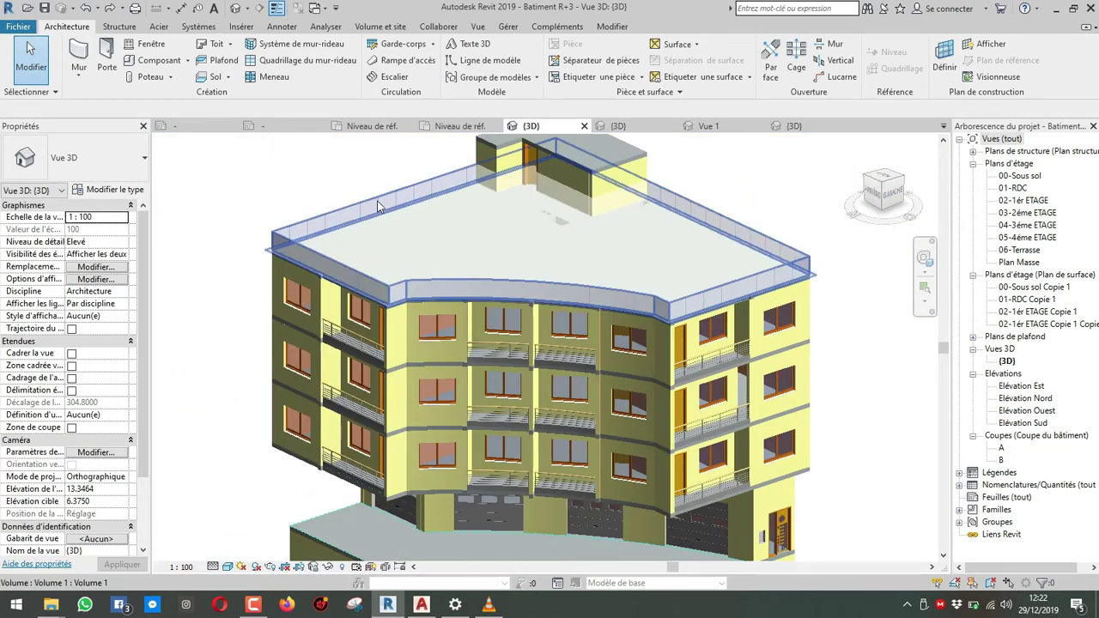
Turn off the Volume category in the 3D view's visibility and graphics overrides.
{"action": "key", "text": "v"}
{"action": "key", "text": "v"}
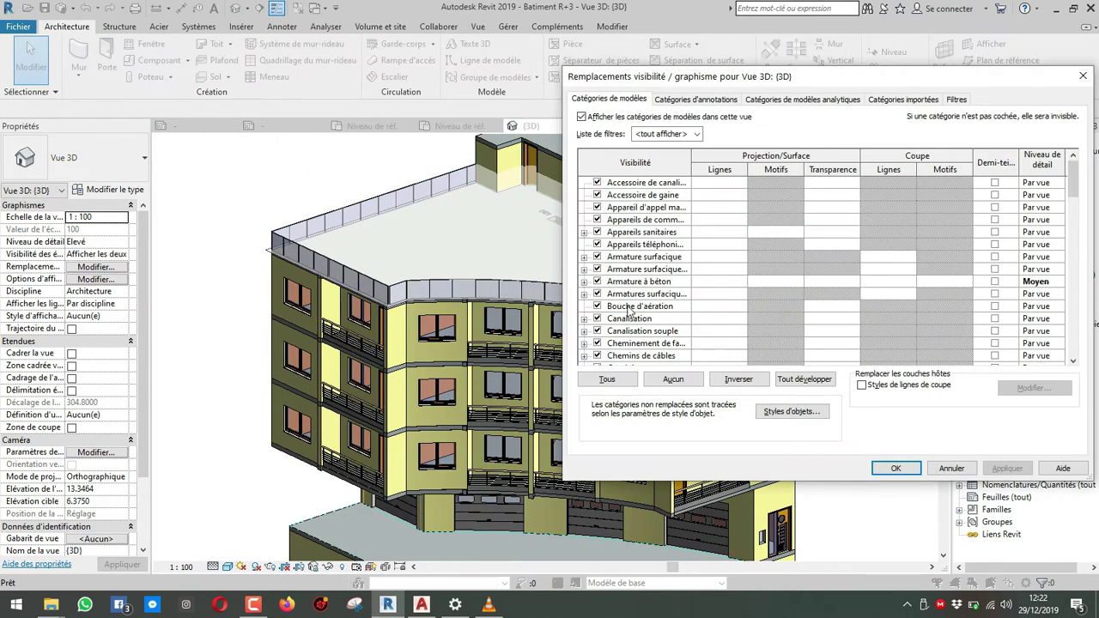
{"action": "left_click", "coordinate": [599, 343]}
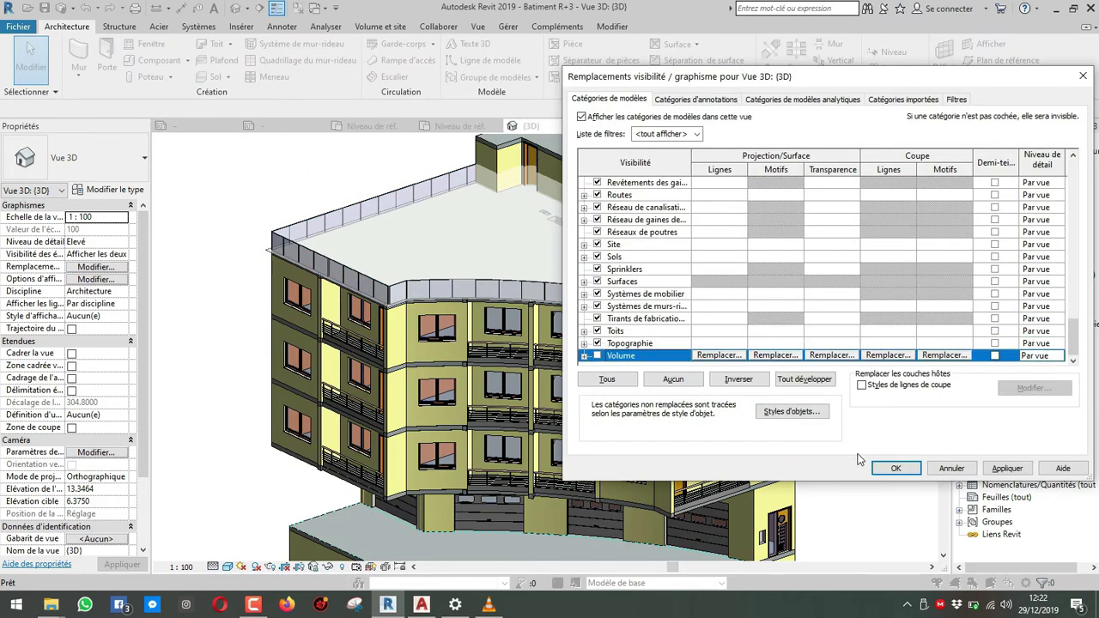
{"action": "left_click", "coordinate": [631, 339]}
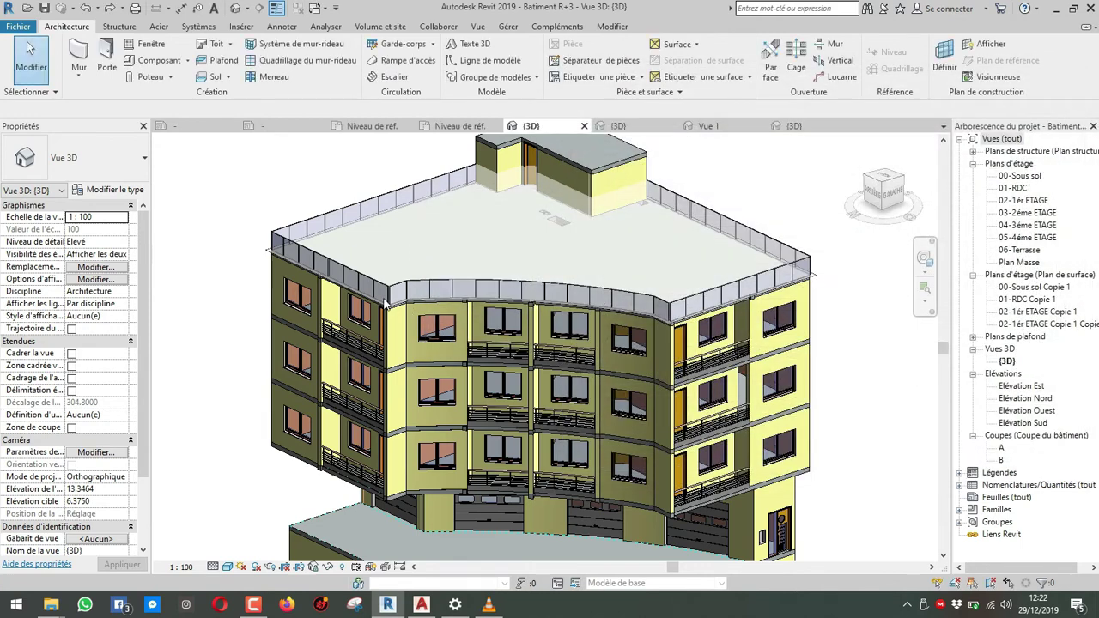
Change the single glazed panel beside the curved section's corner of the roof curtain system to Plein.
{"action": "left_click", "coordinate": [383, 290]}
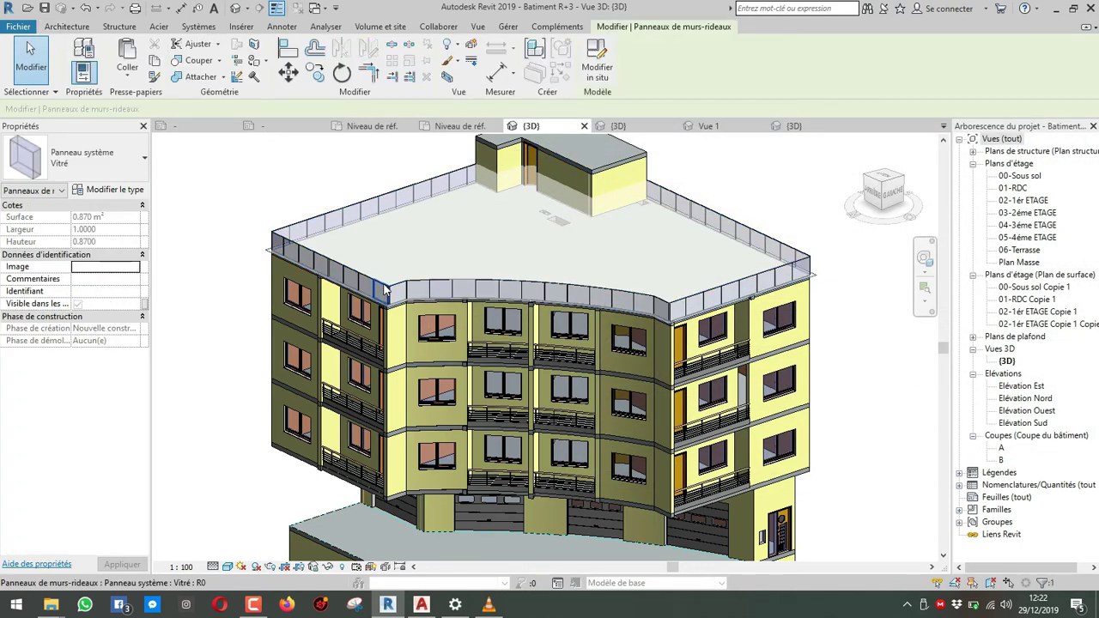
{"action": "left_click", "coordinate": [113, 191]}
{"action": "key", "text": "Escape"}
{"action": "left_click", "coordinate": [86, 157]}
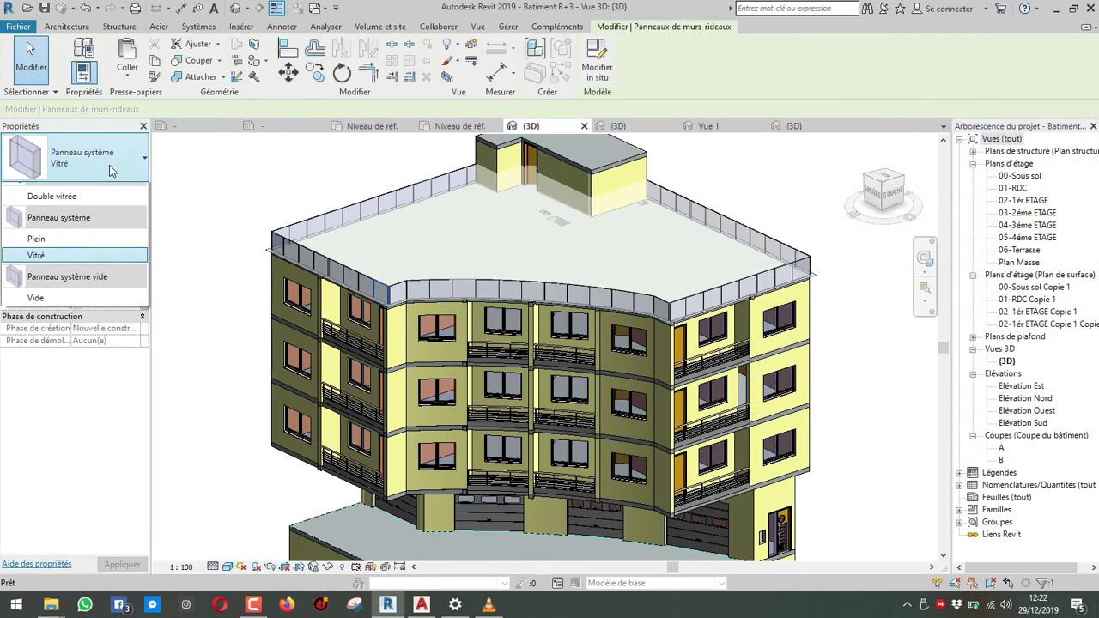
{"action": "left_click", "coordinate": [54, 276]}
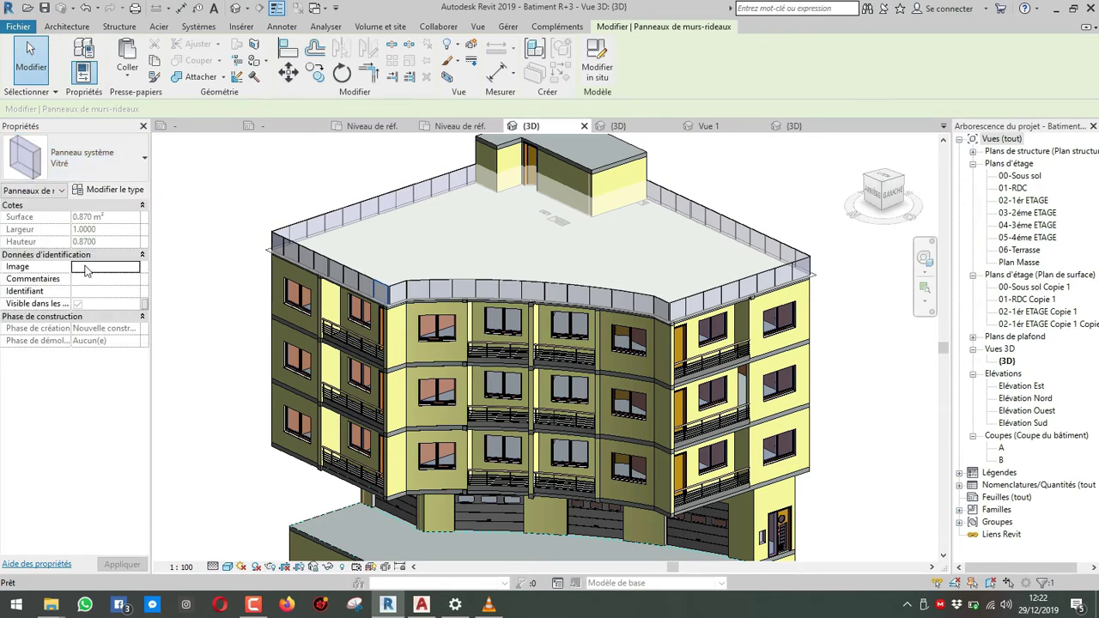
{"action": "left_click", "coordinate": [309, 193]}
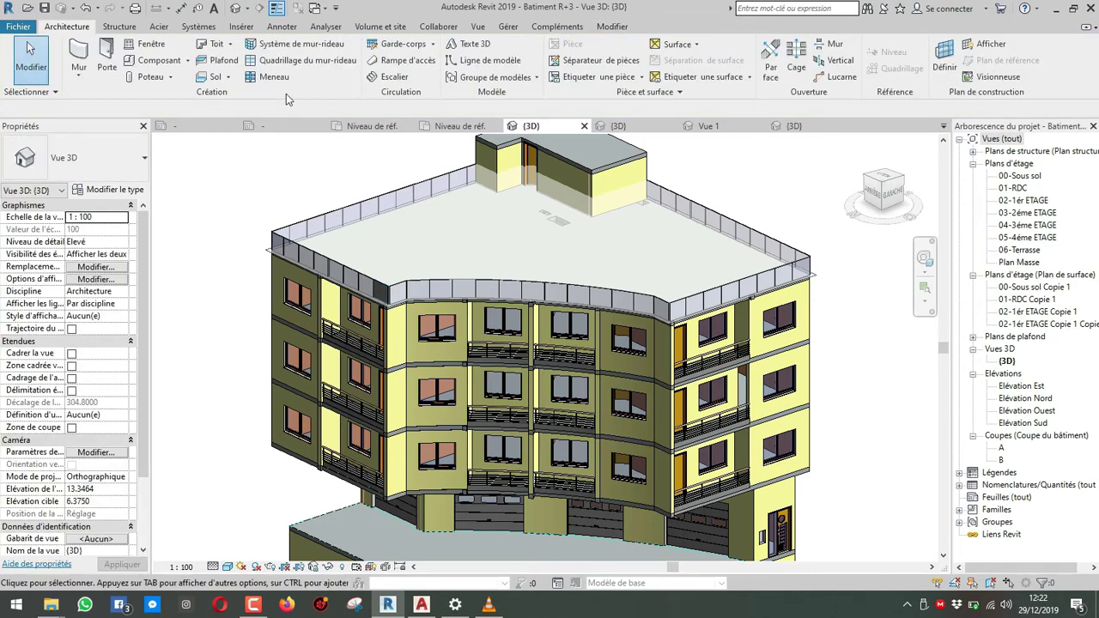
Add 150 x 25mm rectangular mullions along all grid lines of the roof curtain system's faces.
{"action": "left_click", "coordinate": [292, 60]}
{"action": "key", "text": "Escape"}
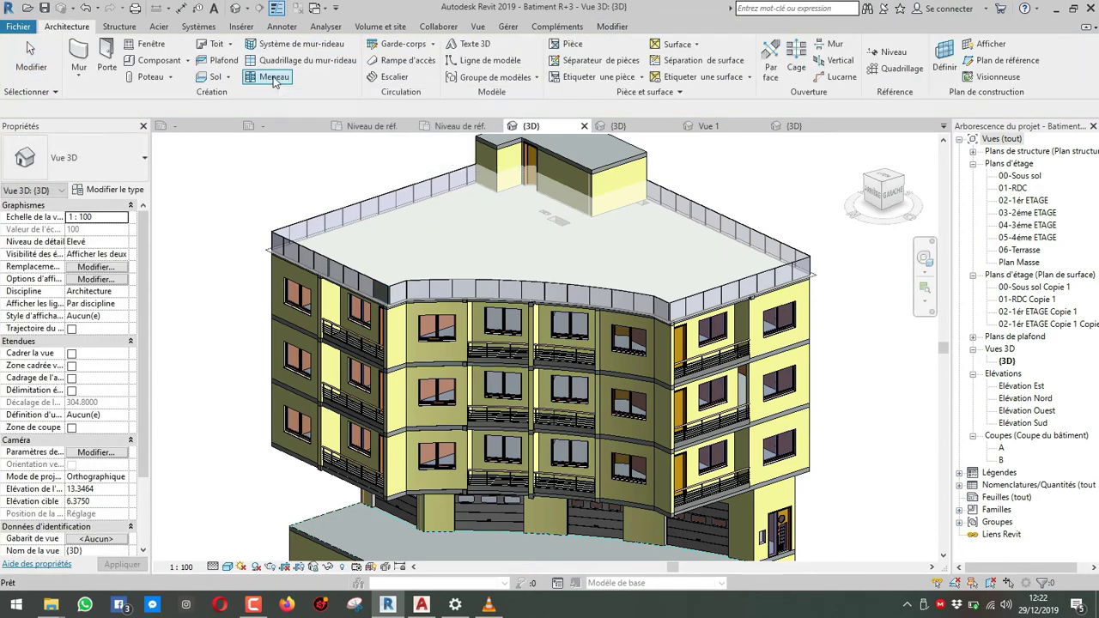
{"action": "left_click", "coordinate": [274, 77]}
{"action": "left_click", "coordinate": [759, 60]}
{"action": "scroll", "coordinate": [775, 201], "scroll_direction": "down", "scroll_amount": 2}
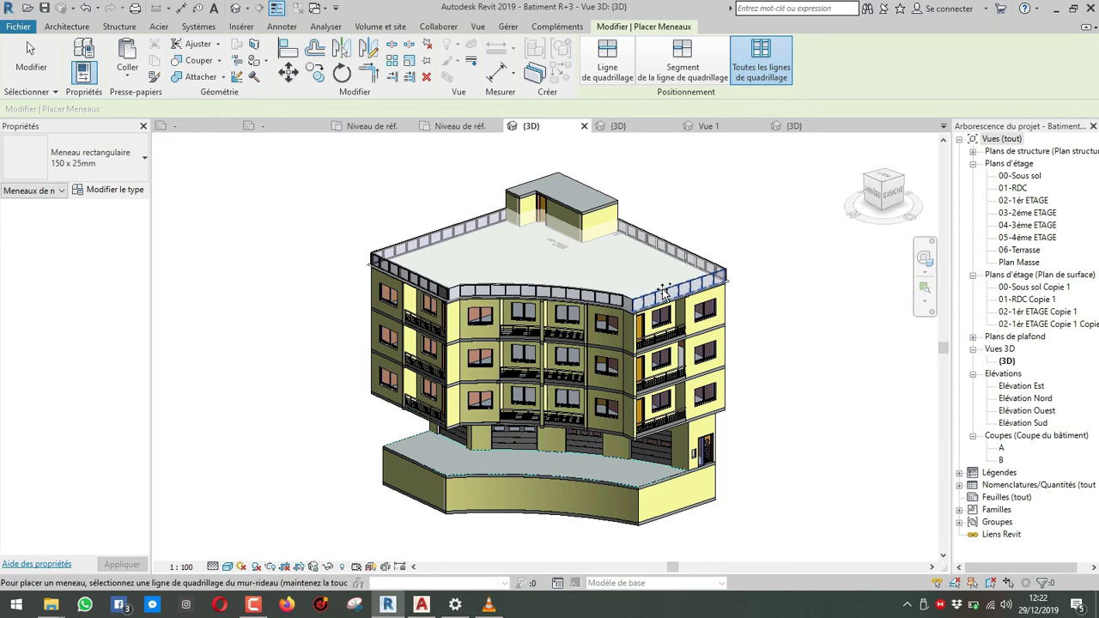
{"action": "key", "text": "Escape"}
Select every remaining glazed panel in the whole project and change them to the solid type Plein.
{"action": "scroll", "coordinate": [632, 296], "scroll_direction": "up", "scroll_amount": 4}
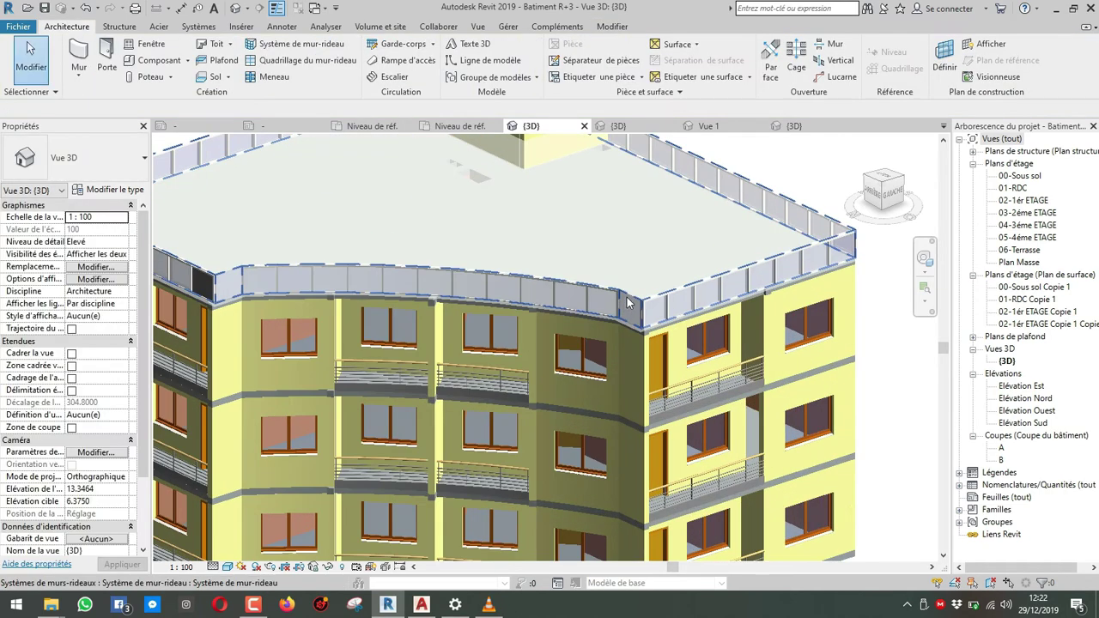
{"action": "left_click", "coordinate": [629, 302]}
{"action": "right_click", "coordinate": [629, 302]}
{"action": "mouse_move", "coordinate": [730, 398]}
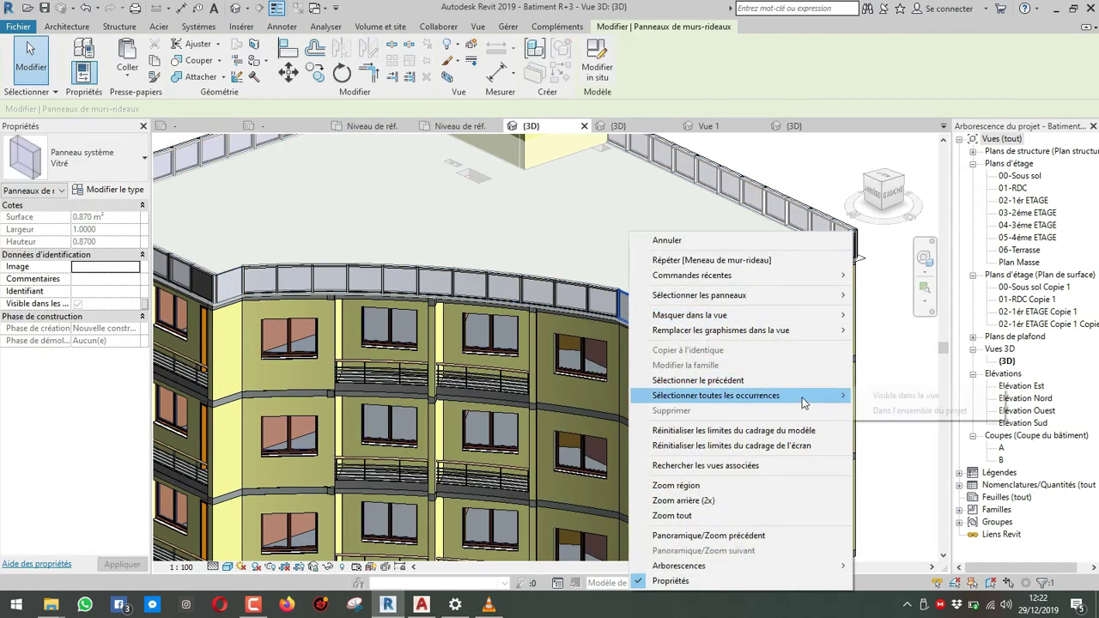
{"action": "left_click", "coordinate": [920, 410]}
{"action": "left_click", "coordinate": [76, 158]}
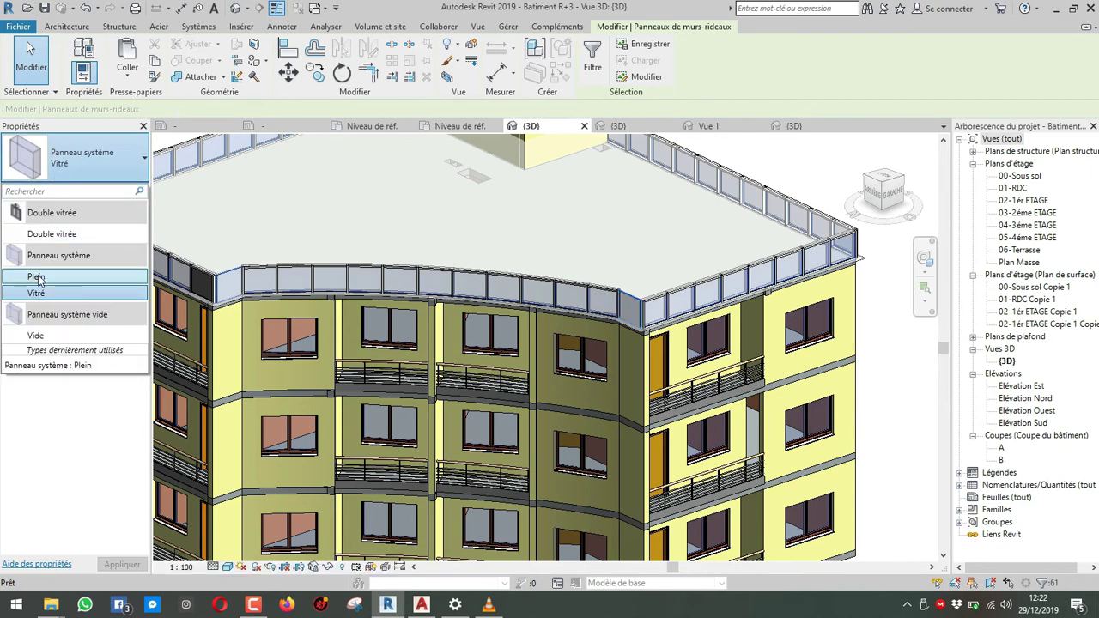
{"action": "left_click", "coordinate": [34, 206]}
{"action": "key", "text": "Escape"}
Place mullions on the parapet's short corner face and check the mullions around the whole roof edge.
{"action": "scroll", "coordinate": [633, 310], "scroll_direction": "up", "scroll_amount": 4}
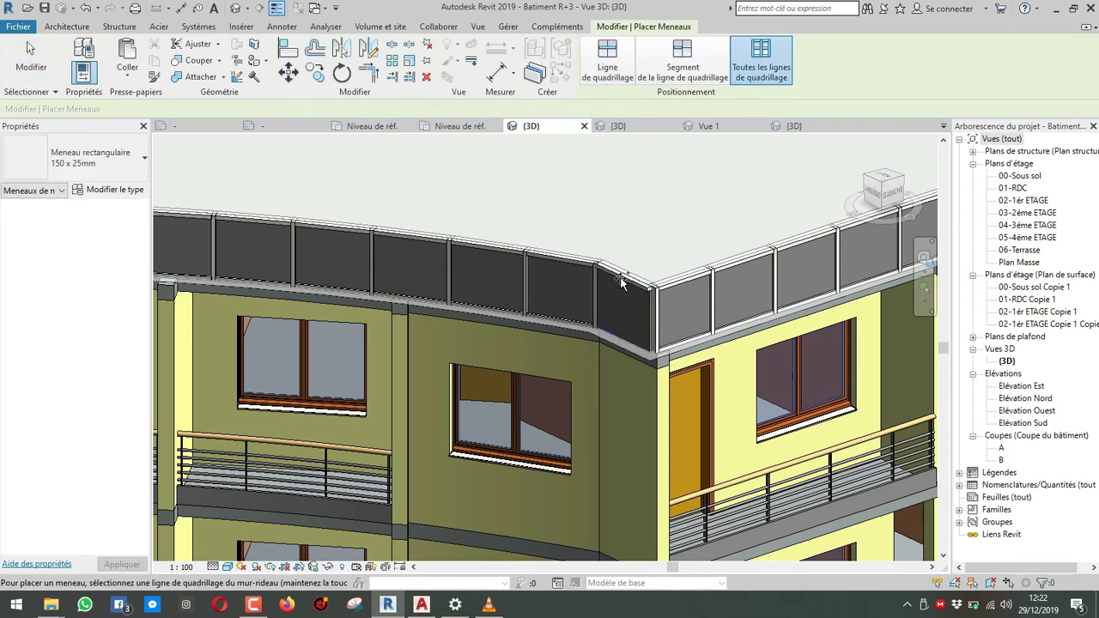
{"action": "left_click", "coordinate": [600, 312]}
{"action": "scroll", "coordinate": [606, 318], "scroll_direction": "down", "scroll_amount": 5}
{"action": "middle_click_drag", "start_coordinate": [606, 316], "coordinate": [705, 299]}
{"action": "scroll", "coordinate": [449, 282], "scroll_direction": "up", "scroll_amount": 3}
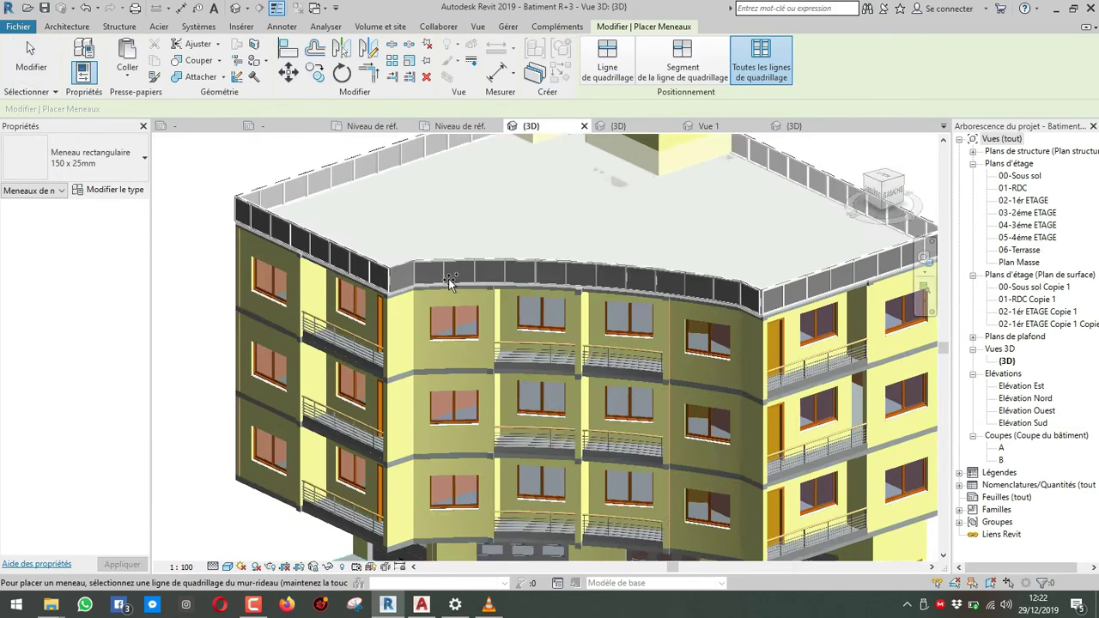
{"action": "scroll", "coordinate": [388, 269], "scroll_direction": "down", "scroll_amount": 3}
{"action": "scroll", "coordinate": [355, 295], "scroll_direction": "up", "scroll_amount": 5}
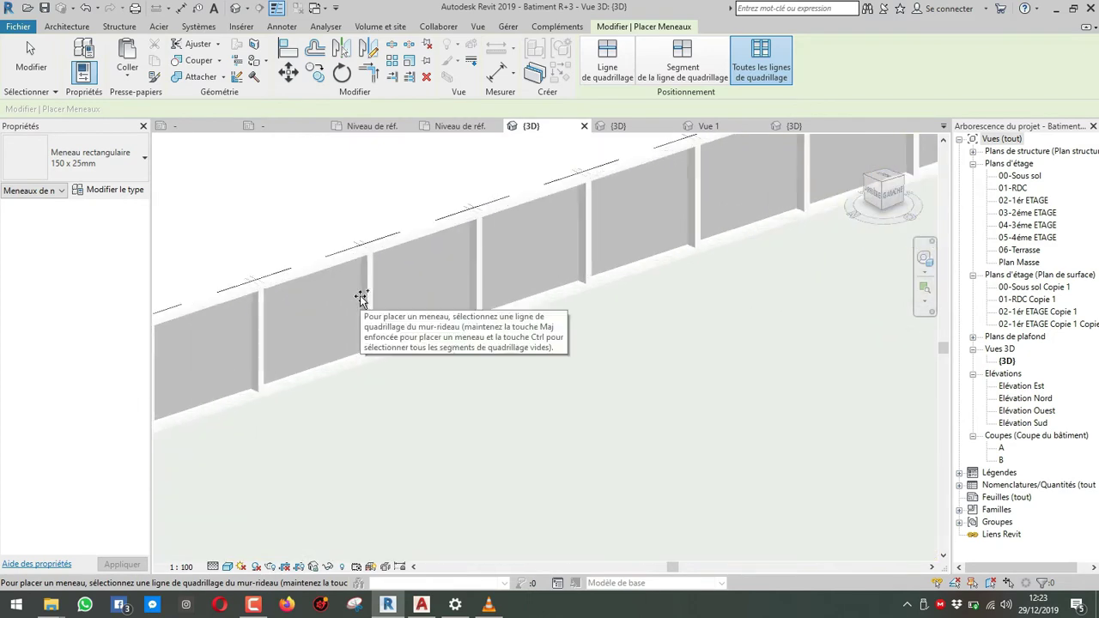
{"action": "scroll", "coordinate": [409, 343], "scroll_direction": "down", "scroll_amount": 5}
{"action": "middle_click_drag", "start_coordinate": [370, 312], "coordinate": [572, 191], "text": "shift"}
{"action": "key", "text": "Escape"}
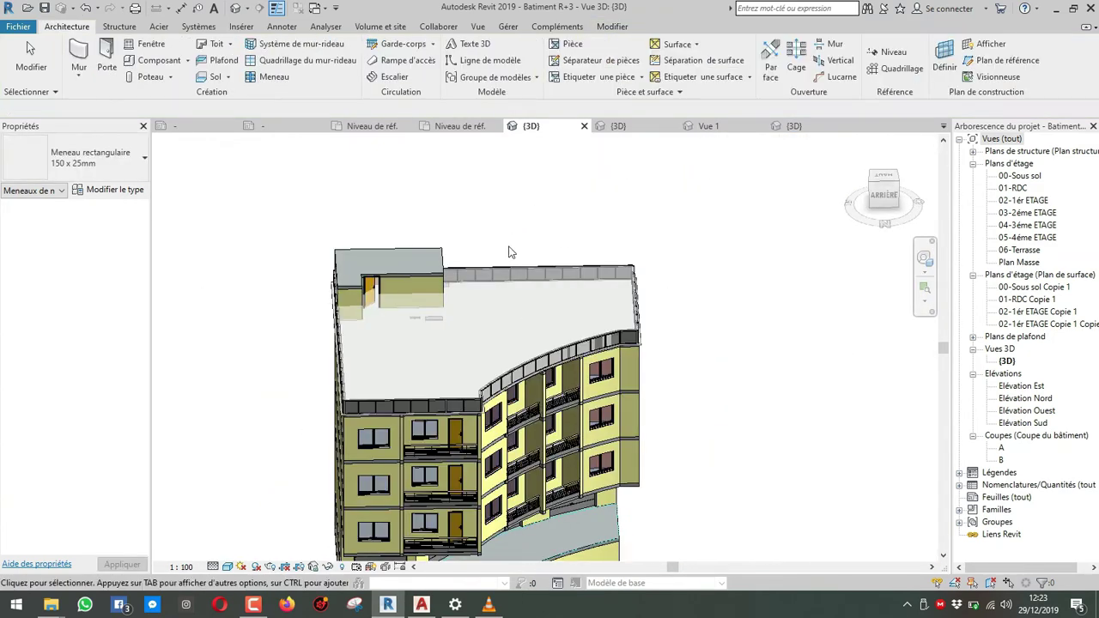
{"action": "scroll", "coordinate": [403, 357], "scroll_direction": "up", "scroll_amount": 3}
{"action": "middle_click_drag", "start_coordinate": [415, 372], "coordinate": [410, 340], "text": "shift"}
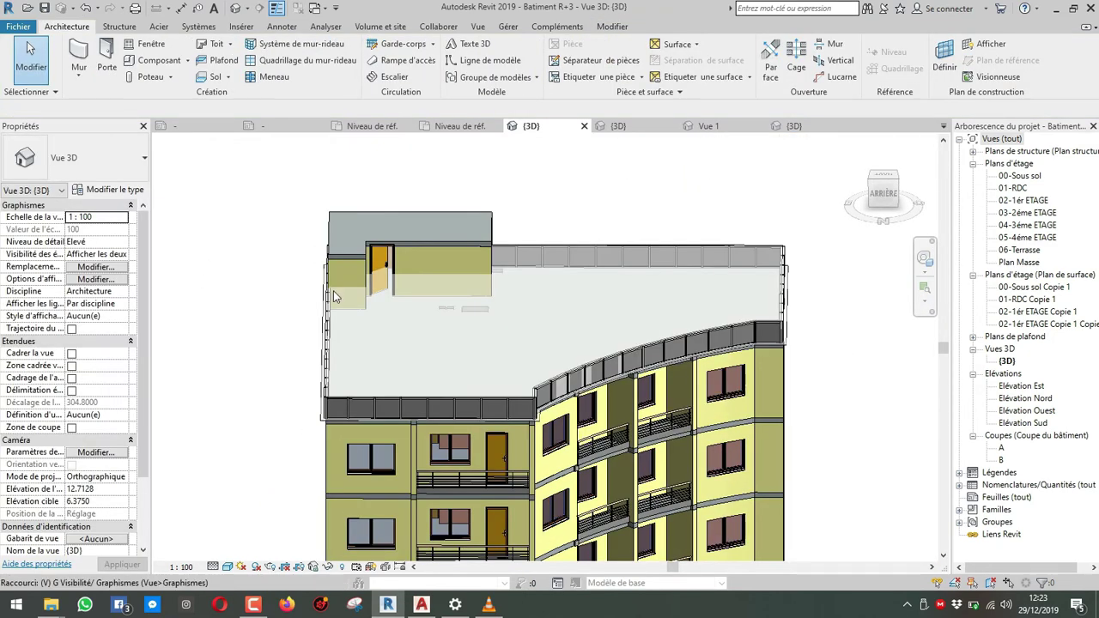
{"action": "key", "text": "v"}
{"action": "key", "text": "v"}
{"action": "key", "text": "v"}
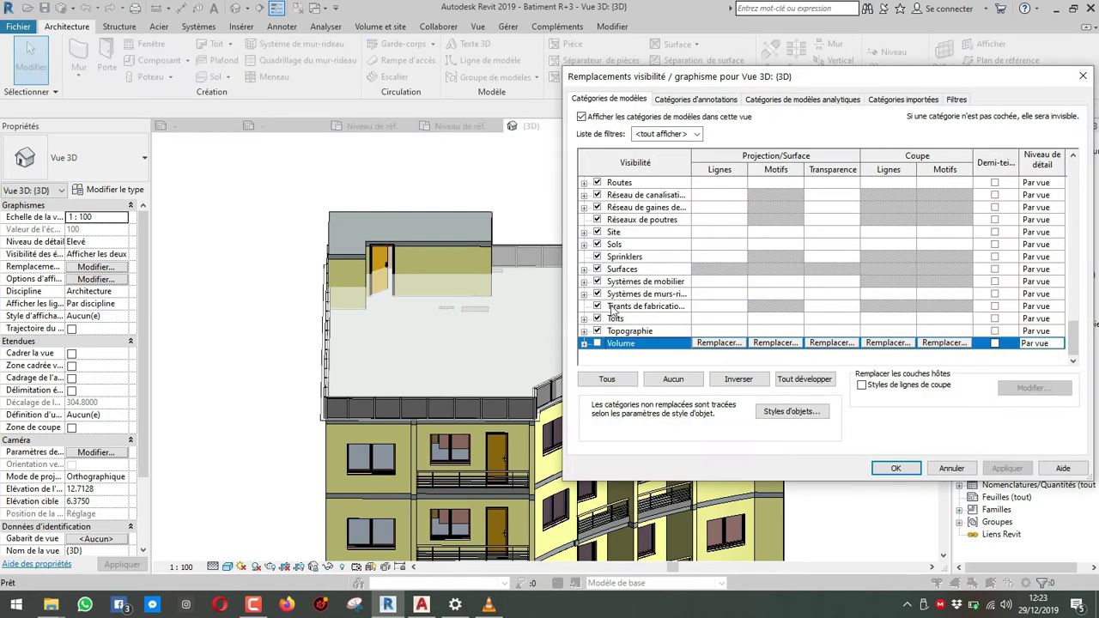
{"action": "key", "text": "Escape"}
{"action": "left_click", "coordinate": [477, 287]}
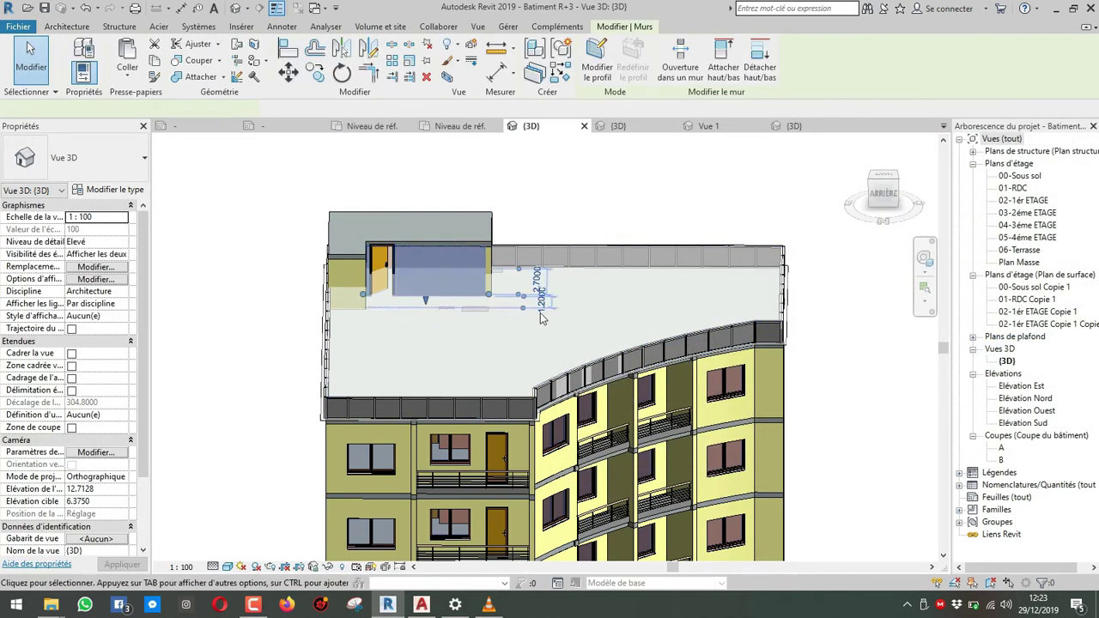
{"action": "middle_click_drag", "start_coordinate": [487, 293], "coordinate": [331, 272], "text": "shift"}
{"action": "key", "text": "Escape"}
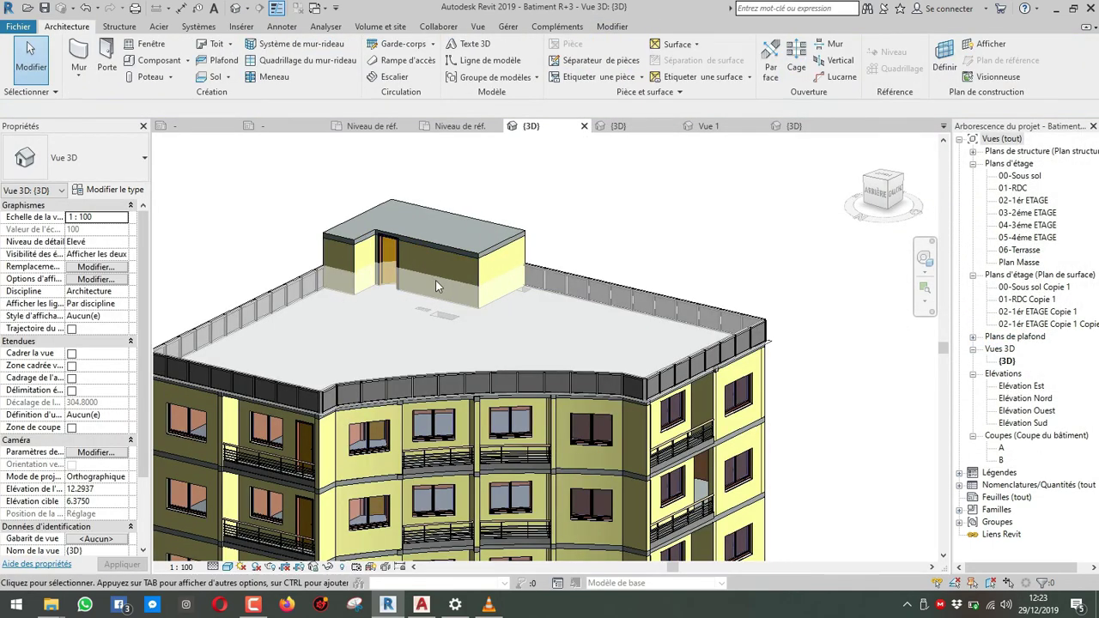
Hide the roof mass volume in the 3D view and apply the temporary hiding permanently to the view.
{"action": "left_click", "coordinate": [654, 303]}
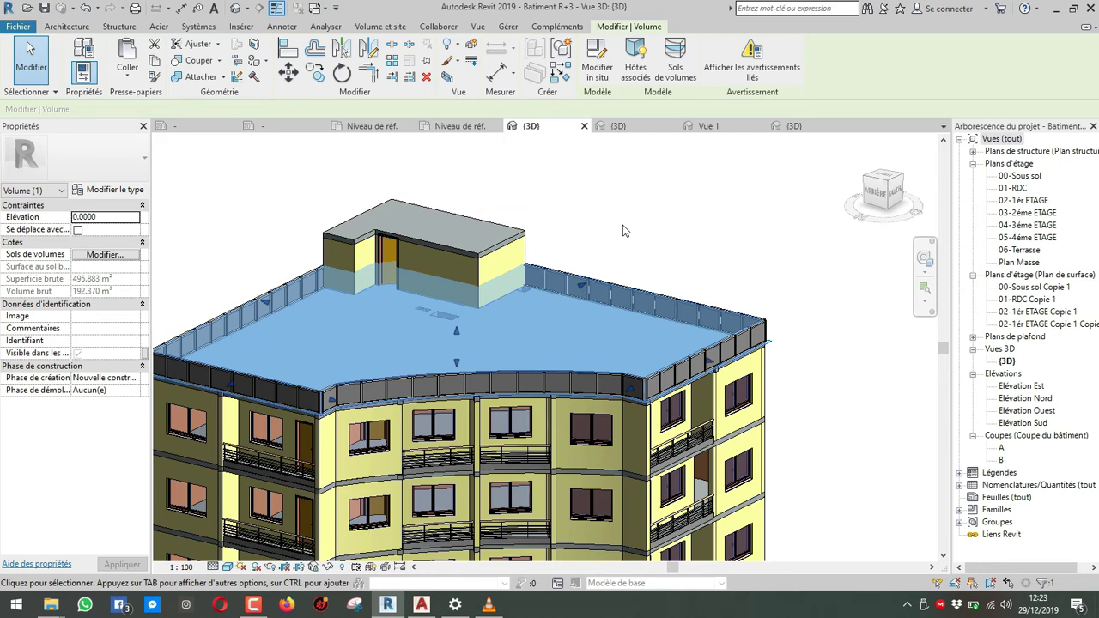
{"action": "key", "text": "h"}
{"action": "key", "text": "h"}
{"action": "left_click", "coordinate": [328, 566]}
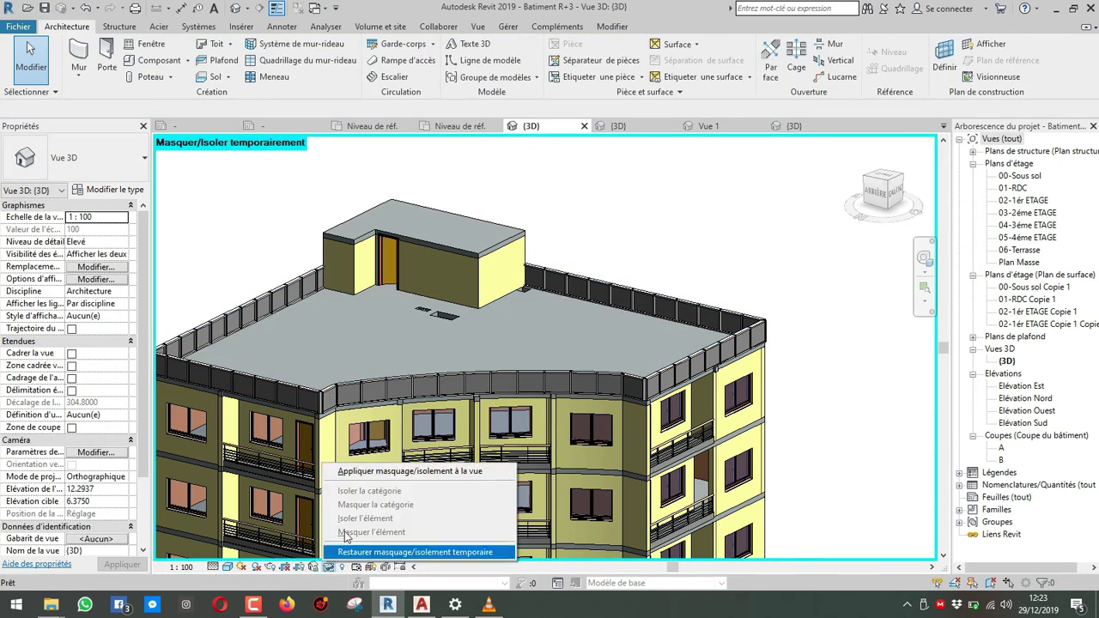
{"action": "left_click", "coordinate": [380, 472]}
Examine the finished parapet and the building's facades from the rear, the rear-left corner and above.
{"action": "middle_click_drag", "start_coordinate": [412, 356], "coordinate": [648, 302], "text": "shift"}
{"action": "scroll", "coordinate": [690, 324], "scroll_direction": "up", "scroll_amount": 4}
{"action": "middle_click_drag", "start_coordinate": [739, 327], "coordinate": [610, 285], "text": "shift"}
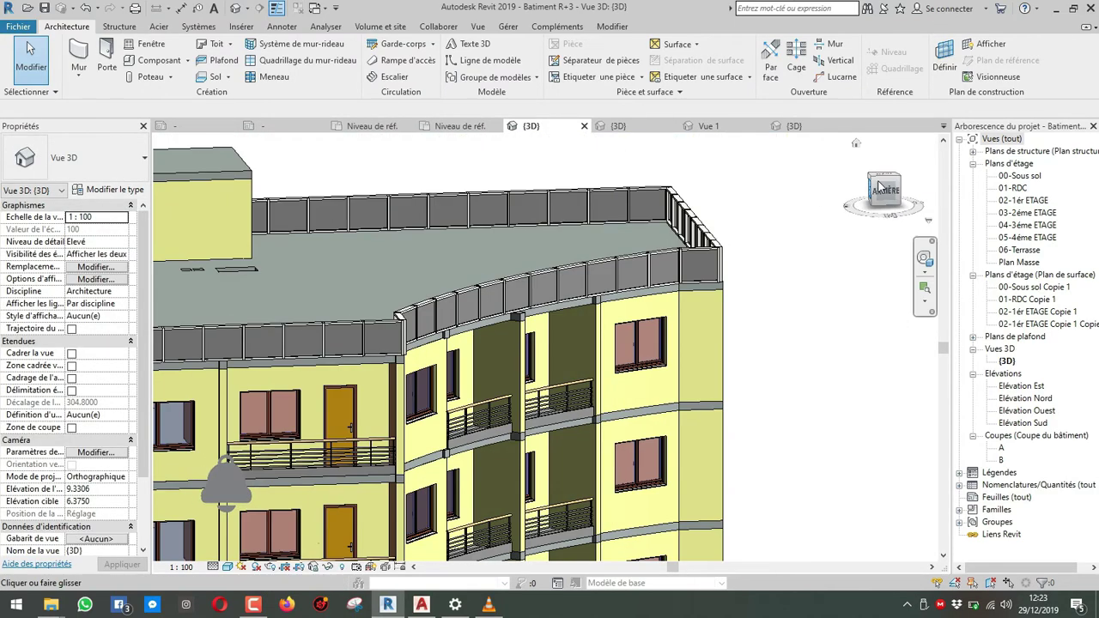
{"action": "left_click", "coordinate": [885, 191]}
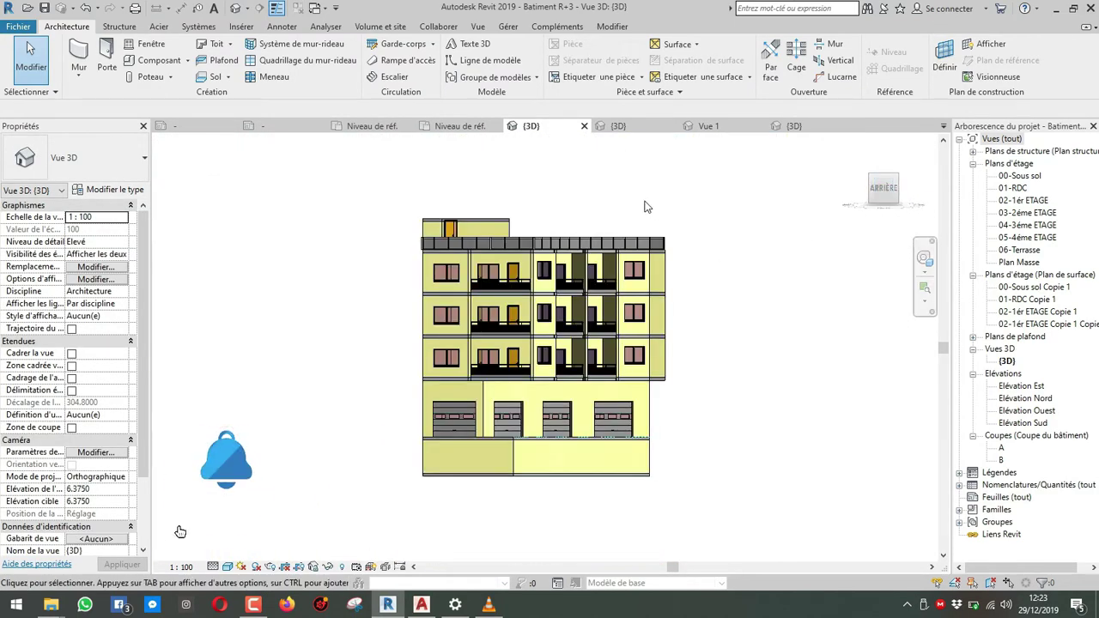
{"action": "scroll", "coordinate": [712, 252], "scroll_direction": "up", "scroll_amount": 4}
{"action": "mouse_move", "coordinate": [591, 275]}
{"action": "middle_mouse_down"}
{"action": "mouse_move", "coordinate": [594, 256]}
{"action": "mouse_move", "coordinate": [543, 357]}
{"action": "mouse_move", "coordinate": [582, 291]}
{"action": "middle_mouse_up"}
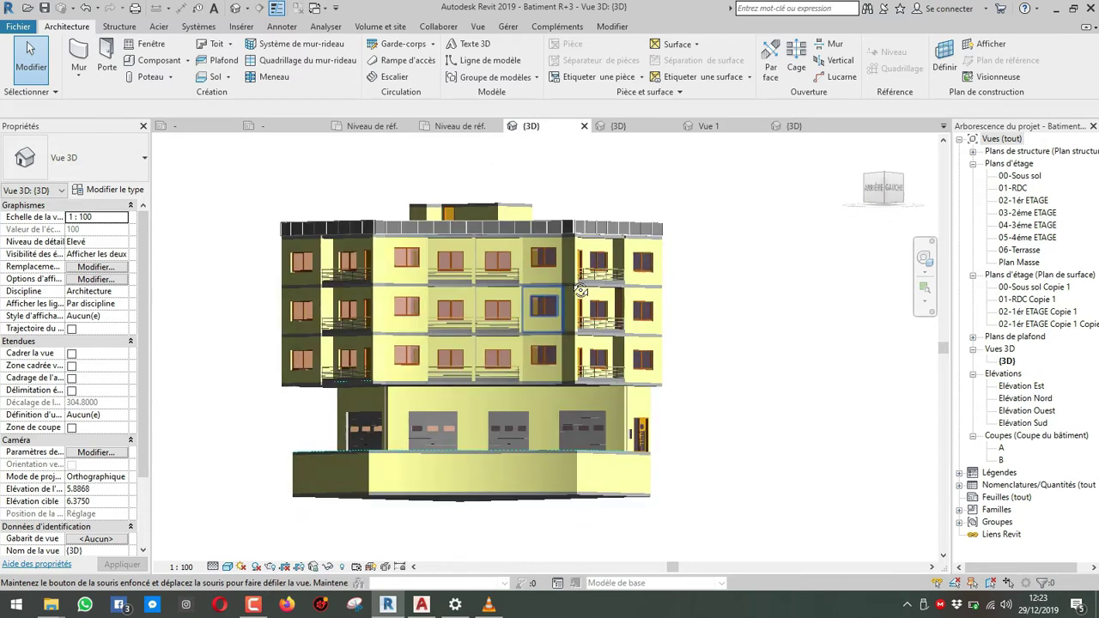
{"action": "scroll", "coordinate": [566, 417], "scroll_direction": "up", "scroll_amount": 3}
{"action": "left_click", "coordinate": [887, 187]}
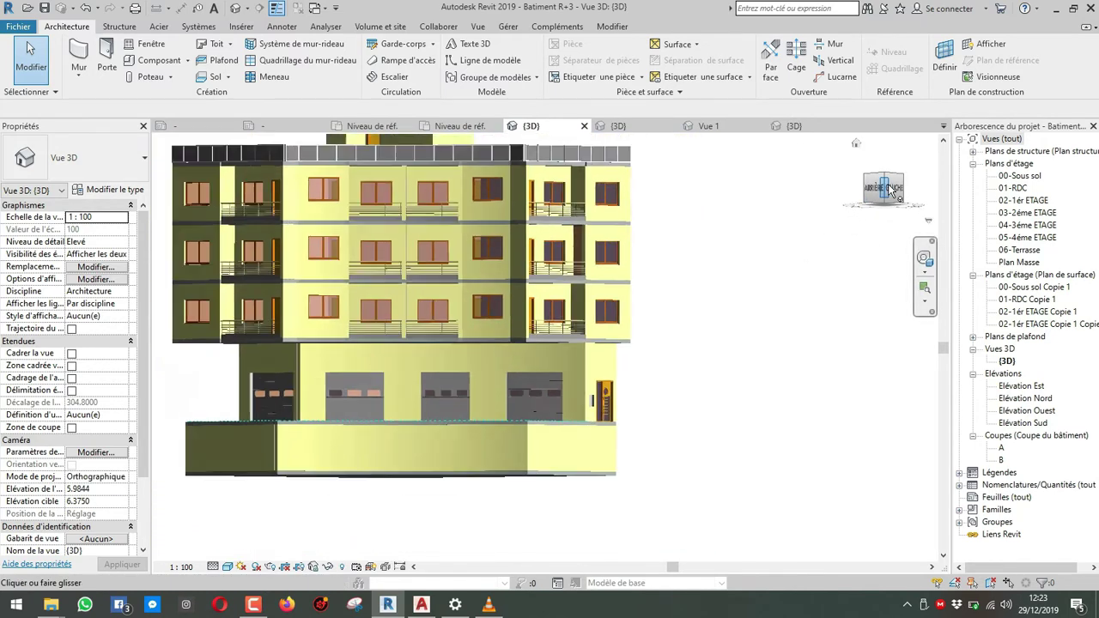
{"action": "scroll", "coordinate": [430, 396], "scroll_direction": "up", "scroll_amount": 4}
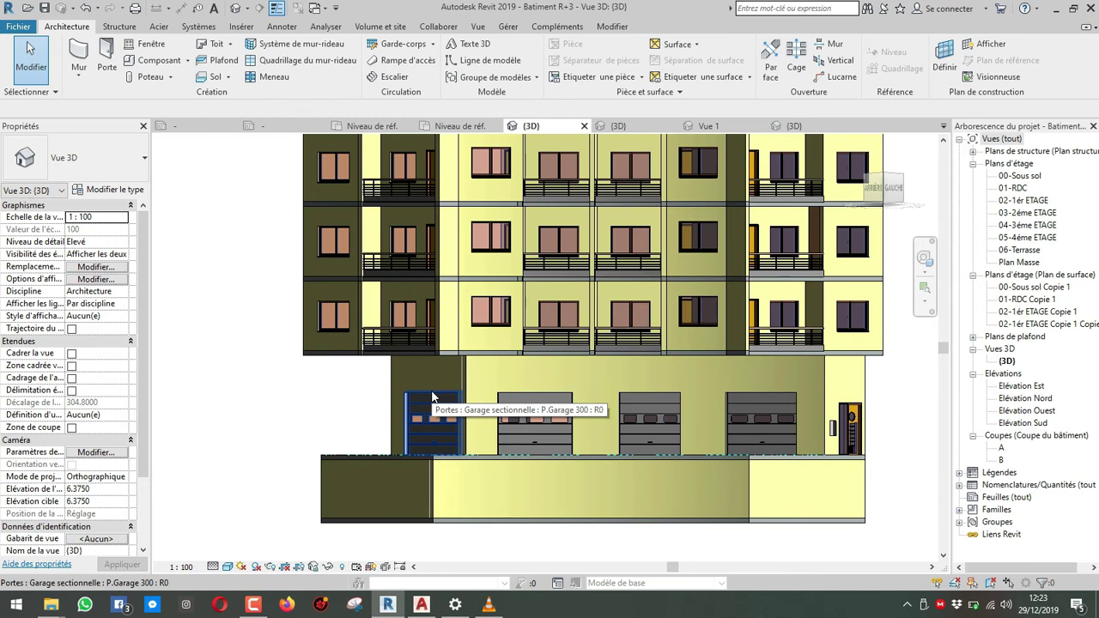
{"action": "scroll", "coordinate": [432, 392], "scroll_direction": "down", "scroll_amount": 2}
{"action": "middle_click_drag", "start_coordinate": [433, 392], "coordinate": [584, 482], "text": "shift"}
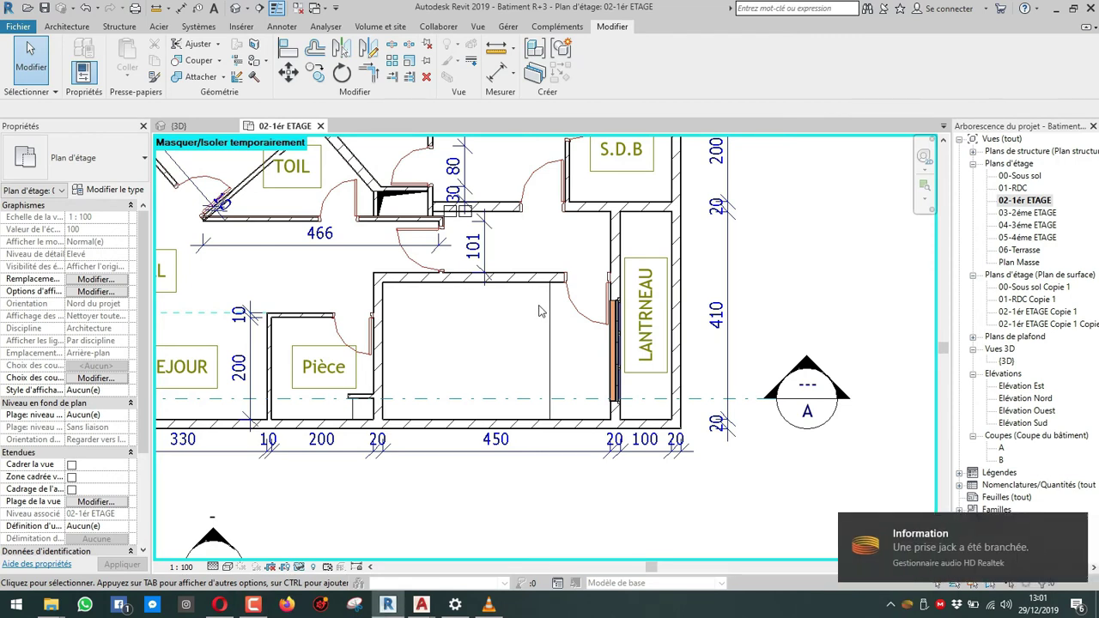
Start a sketched stair flight on the 02-1ér ETAGE plan and pick the stairwell's three wall-side edges as boundary lines.
{"action": "left_click", "coordinate": [73, 26]}
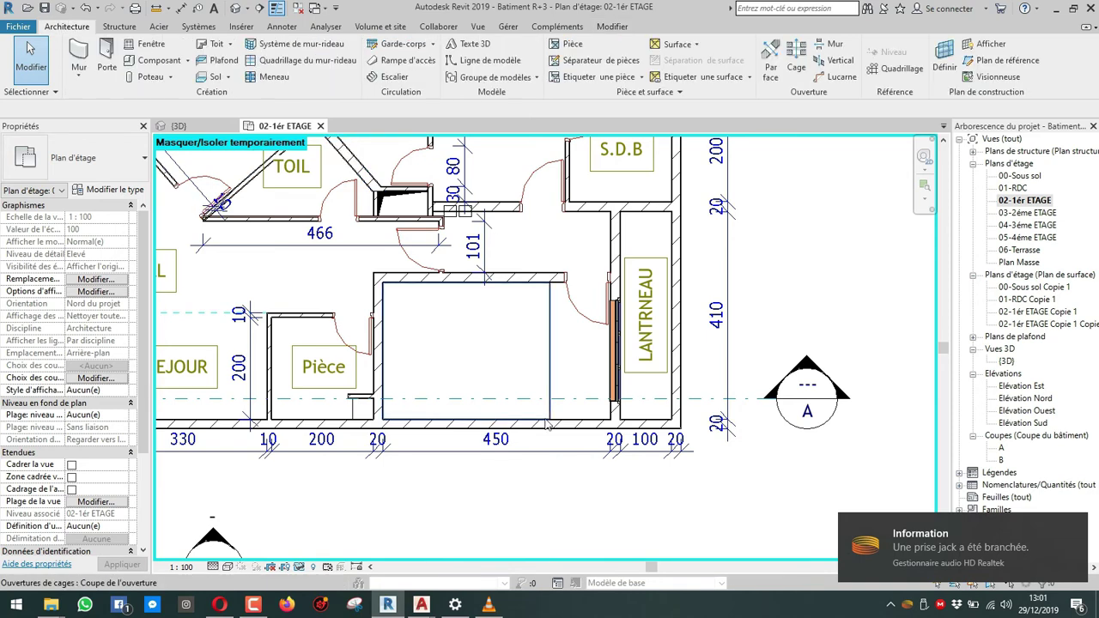
{"action": "left_click", "coordinate": [391, 77]}
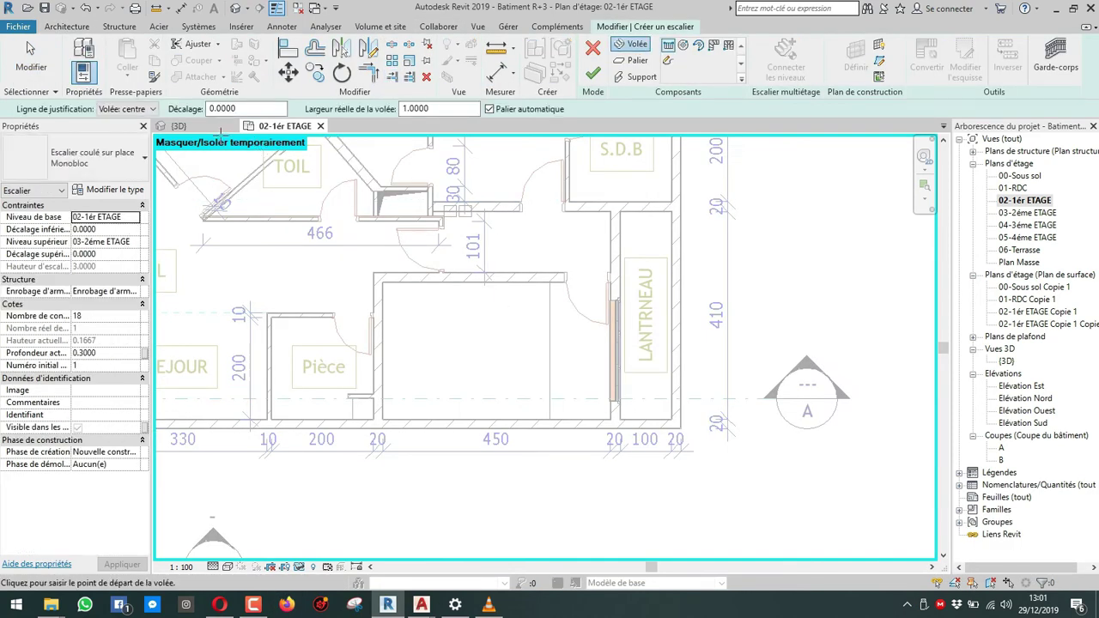
{"action": "left_click", "coordinate": [668, 61]}
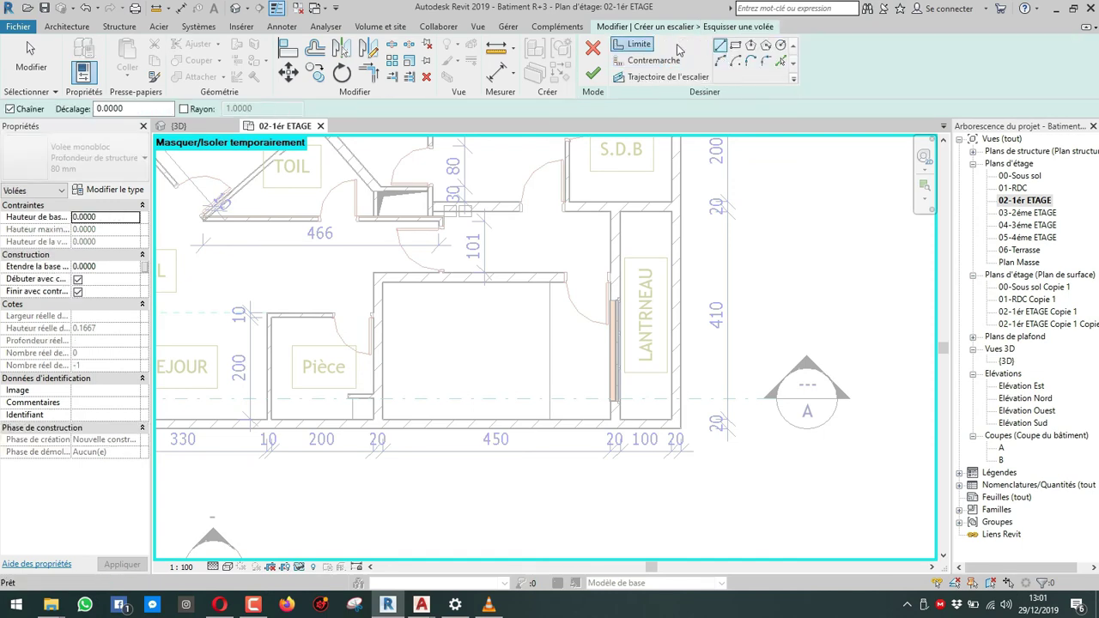
{"action": "left_click", "coordinate": [781, 60]}
{"action": "scroll", "coordinate": [466, 292], "scroll_direction": "up", "scroll_amount": 2}
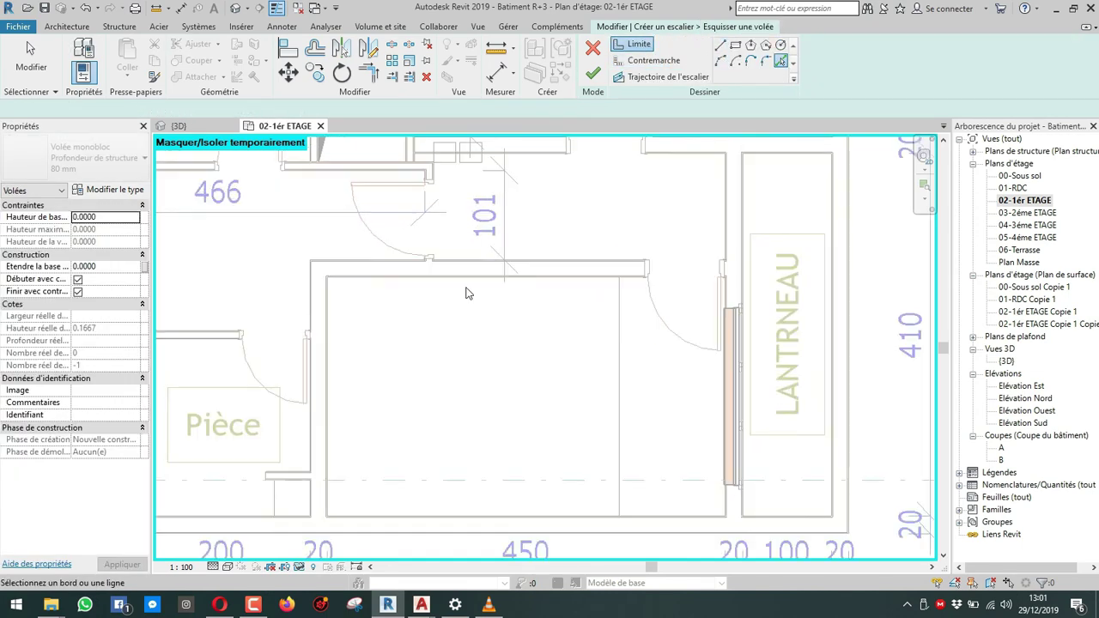
{"action": "left_click", "coordinate": [464, 282]}
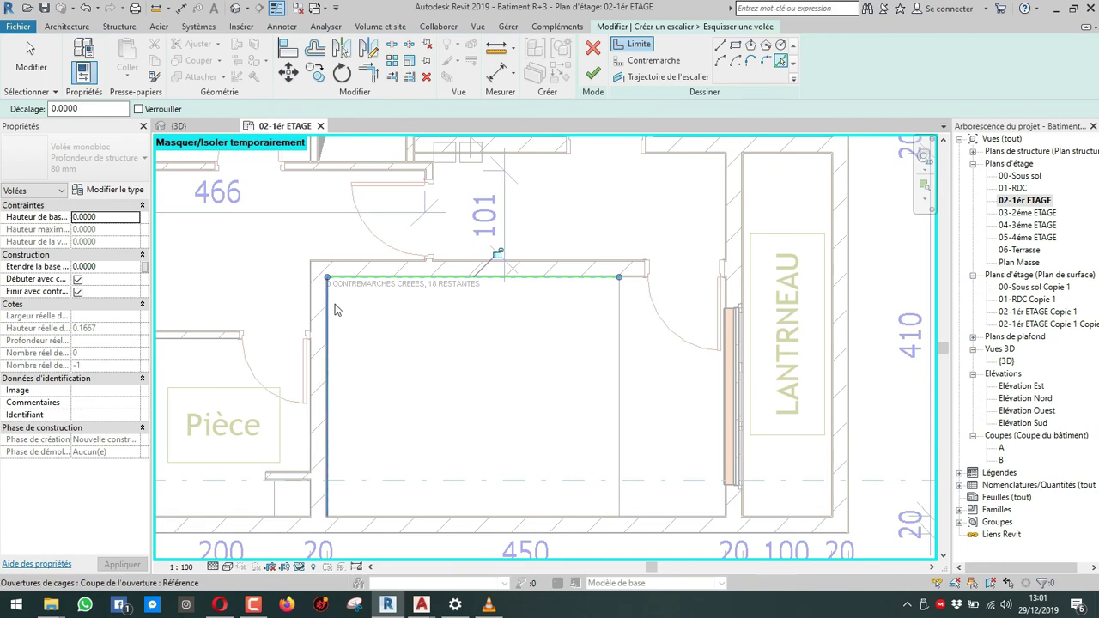
{"action": "left_click", "coordinate": [336, 310]}
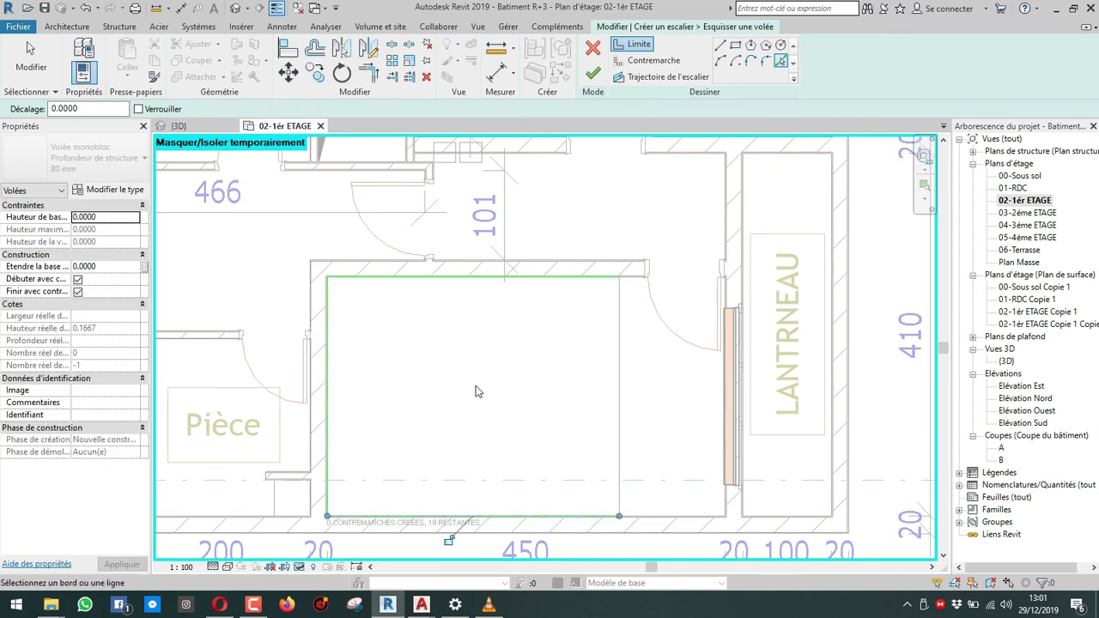
Switch to AutoCAD and add a vertical linear dimension for the width of the lower stair flight on the ETAGE COURANT plan.
{"action": "key", "text": "alt+Tab"}
{"action": "scroll", "coordinate": [514, 286], "scroll_direction": "down", "scroll_amount": 5}
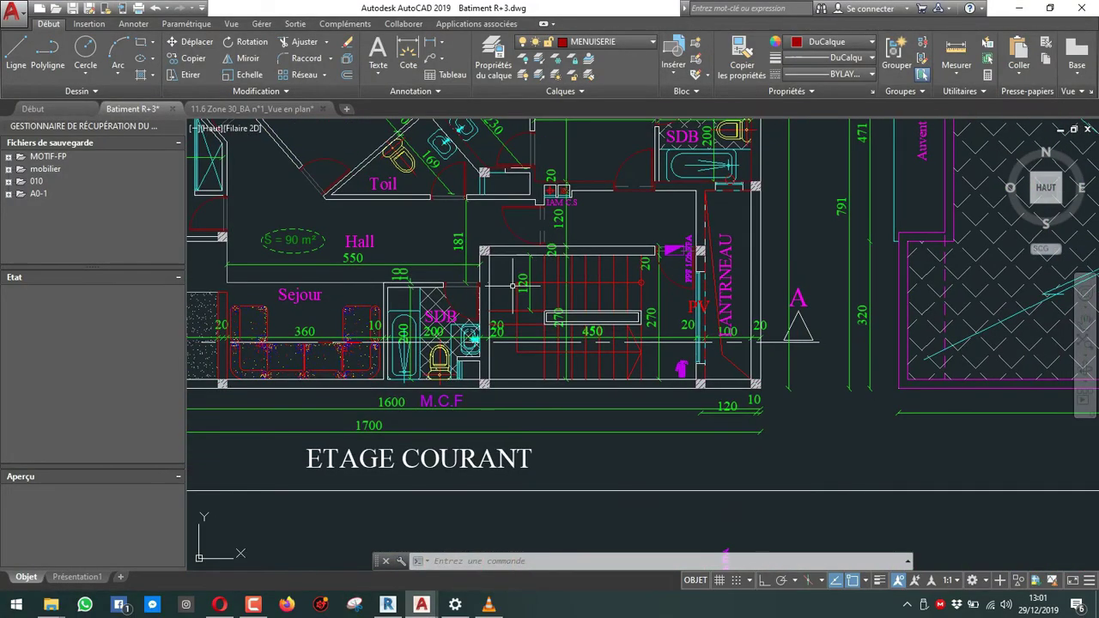
{"action": "type", "text": "cotlin"}
{"action": "key", "text": "Return"}
{"action": "scroll", "coordinate": [519, 382], "scroll_direction": "up", "scroll_amount": 4}
{"action": "left_click", "coordinate": [439, 384]}
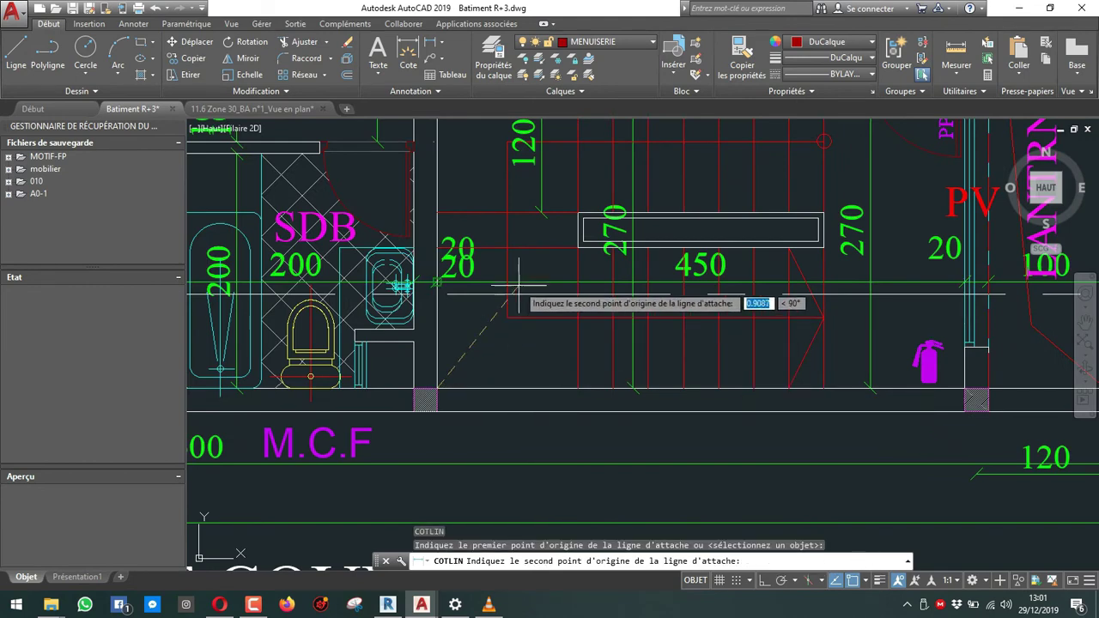
{"action": "left_click", "coordinate": [576, 293]}
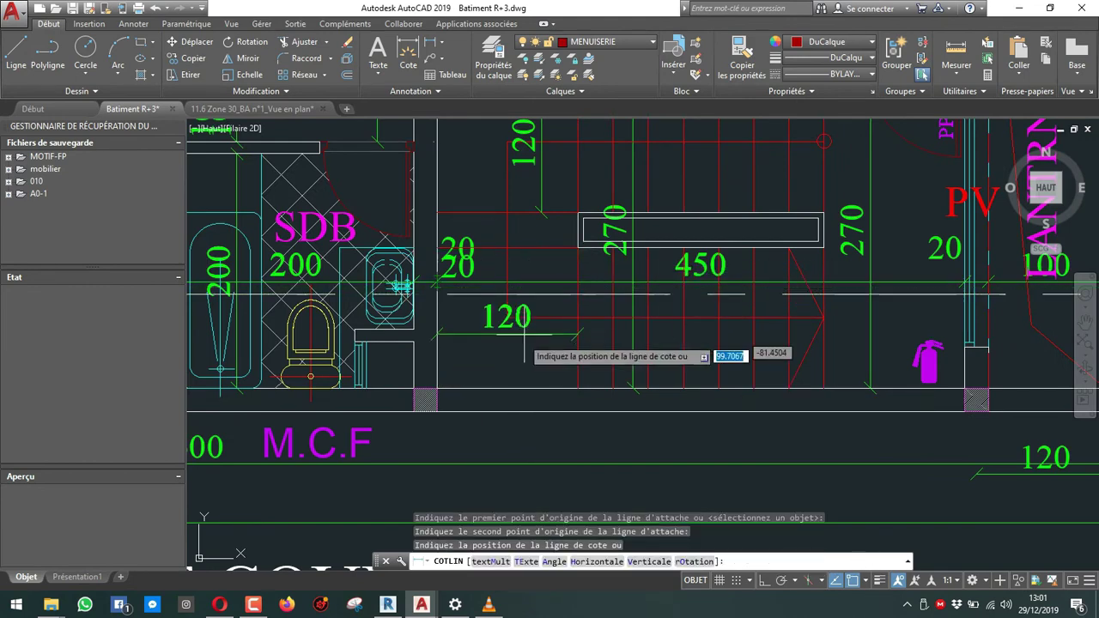
{"action": "left_click", "coordinate": [546, 349]}
{"action": "key", "text": "Escape"}
Back in Revit, add the two inner flight boundaries at a 1.2 m offset from the stairwell's upper and lower edges.
{"action": "key", "text": "alt+Tab"}
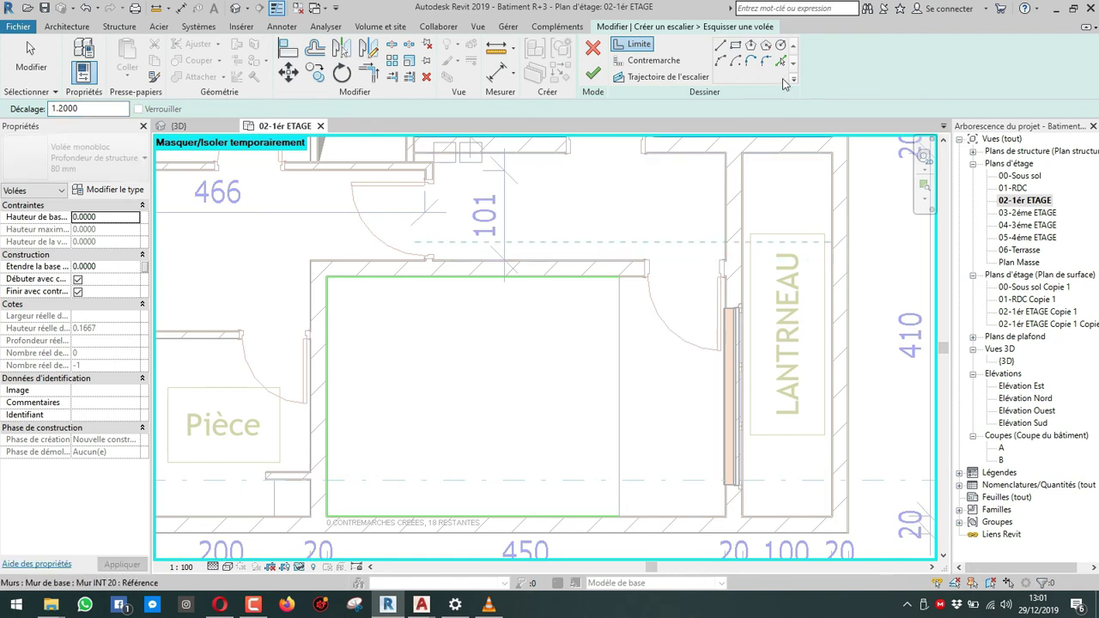
{"action": "left_click", "coordinate": [531, 283]}
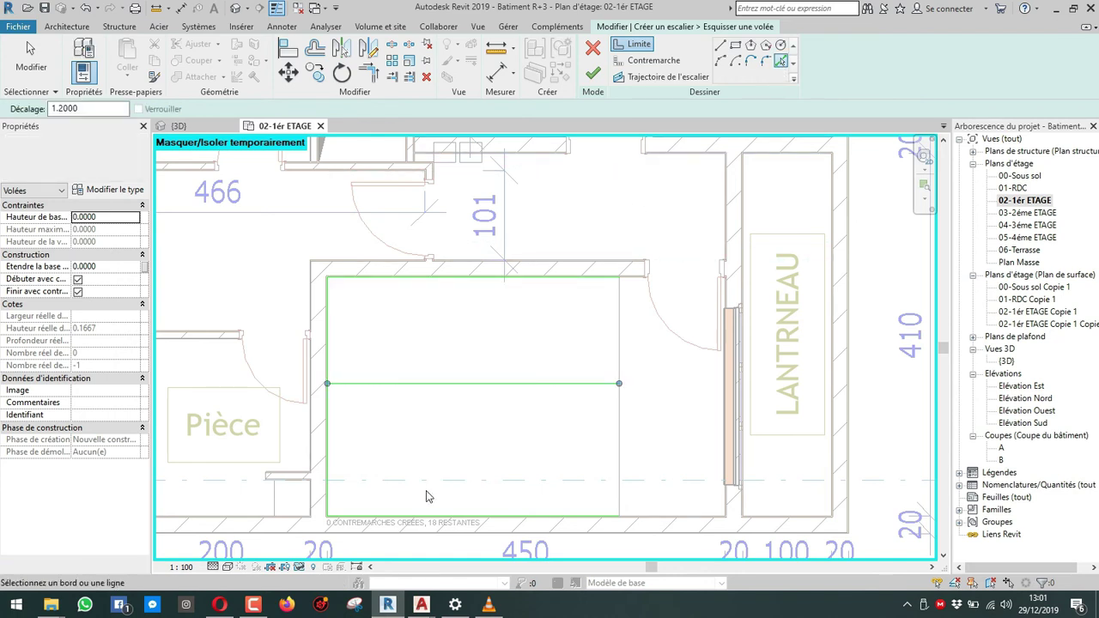
{"action": "left_click", "coordinate": [426, 515]}
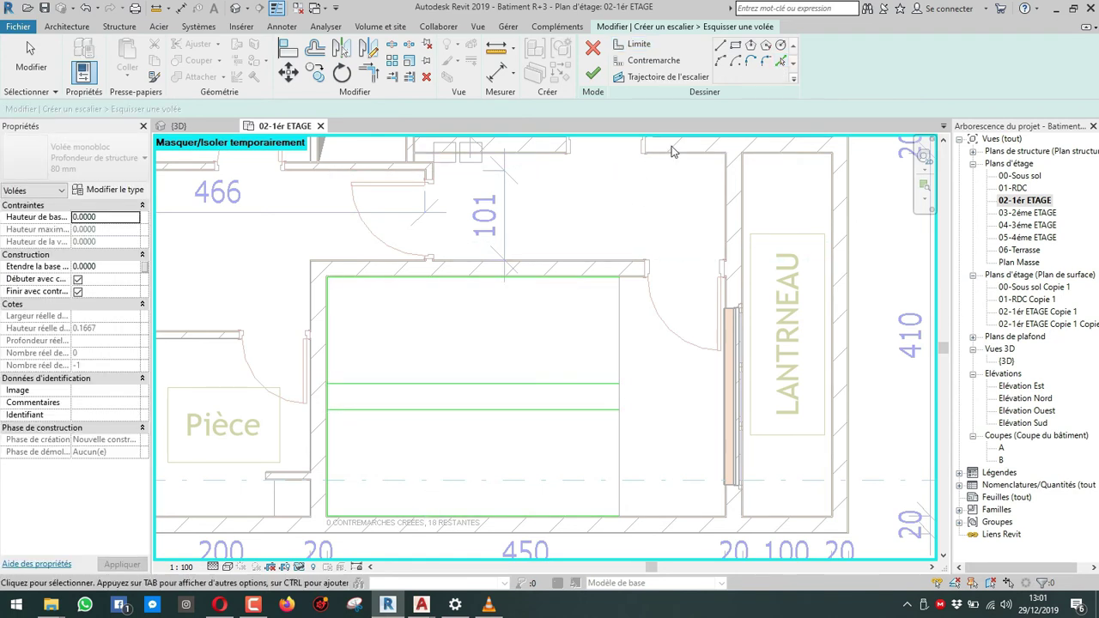
Draw the first riser line across the open end of the upper flight, from the outer to the inner boundary.
{"action": "left_click", "coordinate": [653, 60]}
{"action": "left_click", "coordinate": [720, 46]}
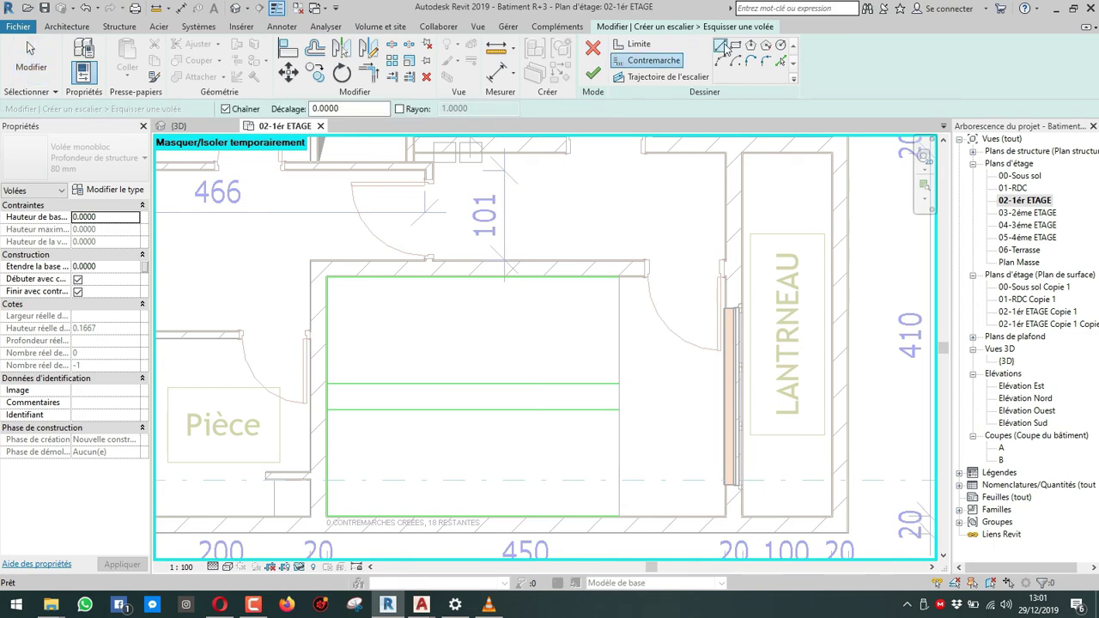
{"action": "left_click", "coordinate": [618, 276]}
{"action": "left_click", "coordinate": [618, 384]}
{"action": "key", "text": "Escape"}
{"action": "key", "text": "Escape"}
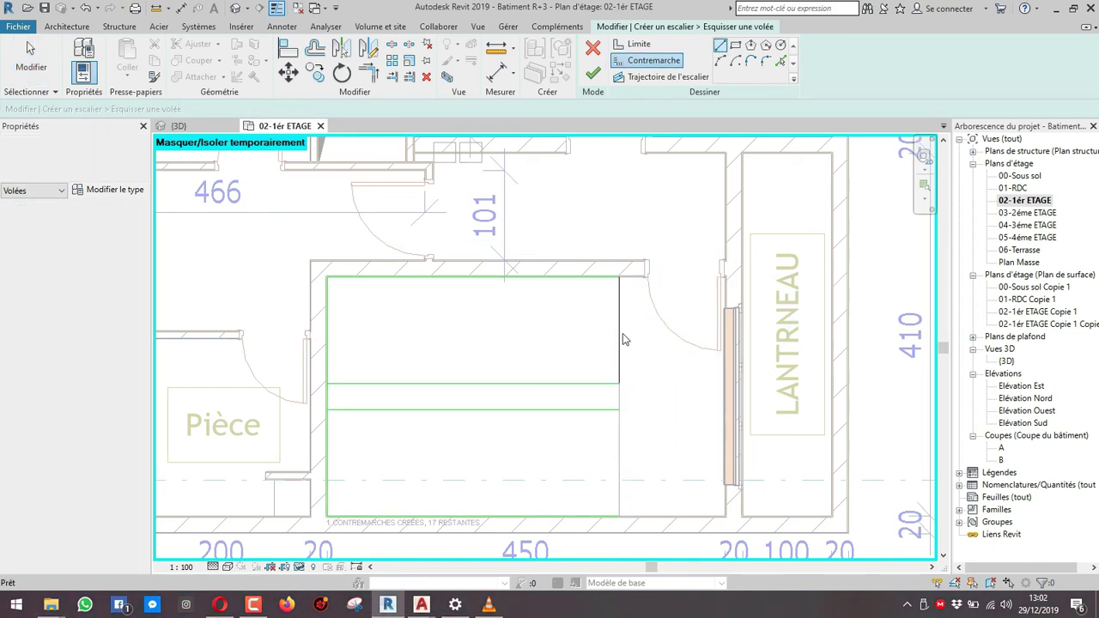
Check the upper flight's riser layout in AutoCAD and, in Revit, copy the first riser seven times at 0.3 m spacing toward the landing.
{"action": "key", "text": "alt+Tab"}
{"action": "middle_click_drag", "start_coordinate": [562, 296], "coordinate": [537, 401]}
{"action": "middle_click_drag", "start_coordinate": [736, 292], "coordinate": [717, 320]}
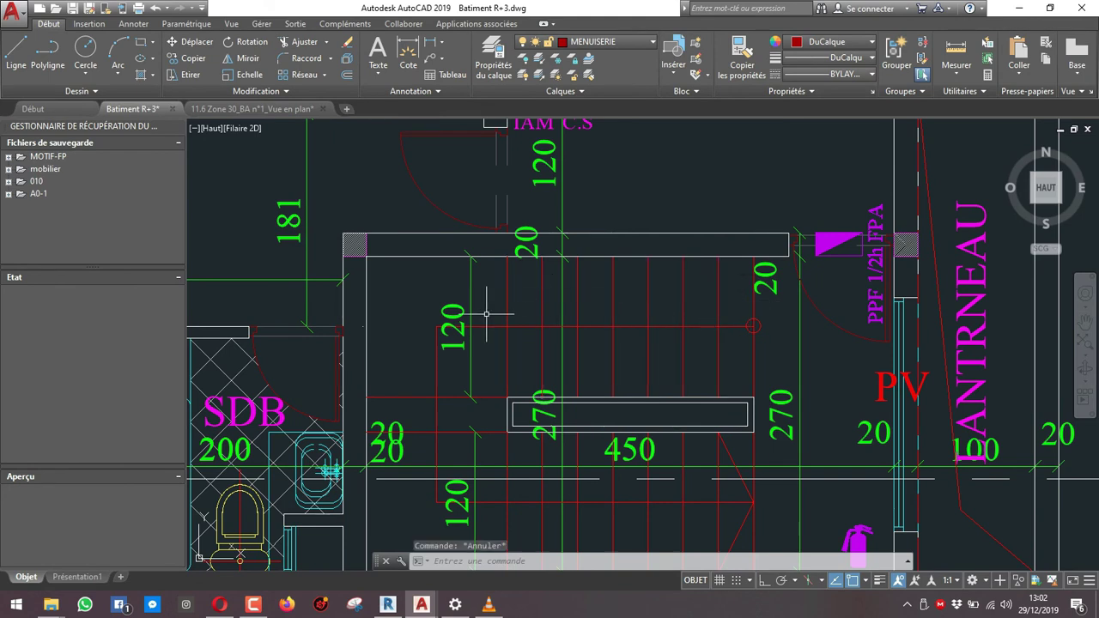
{"action": "key", "text": "alt+Tab"}
{"action": "key", "text": "c"}
{"action": "key", "text": "o"}
{"action": "left_click", "coordinate": [620, 305]}
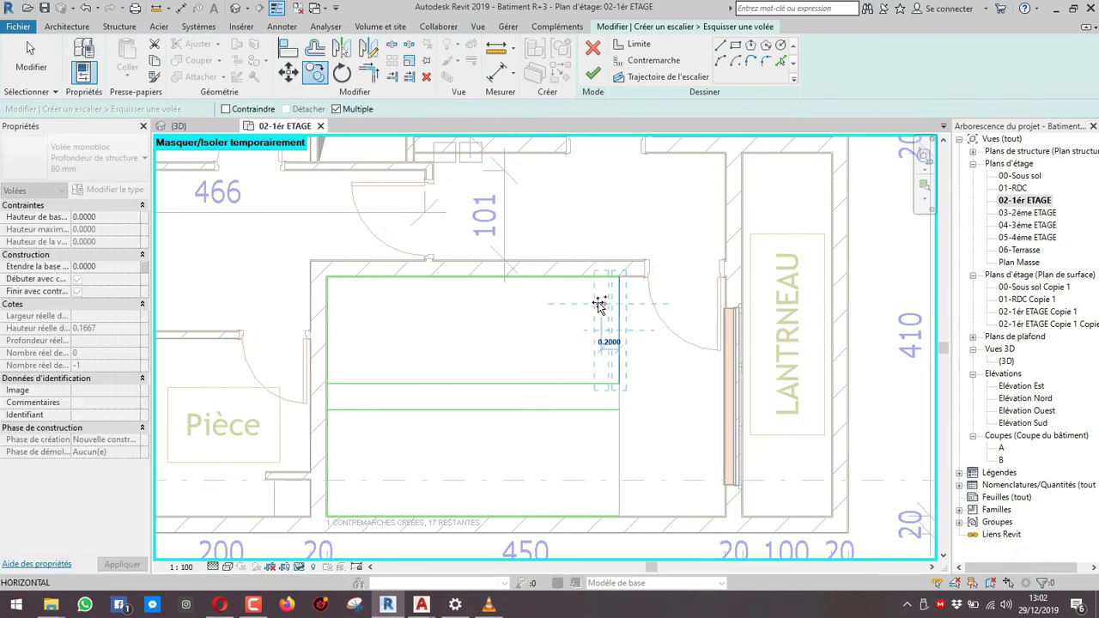
{"action": "left_click", "coordinate": [594, 304]}
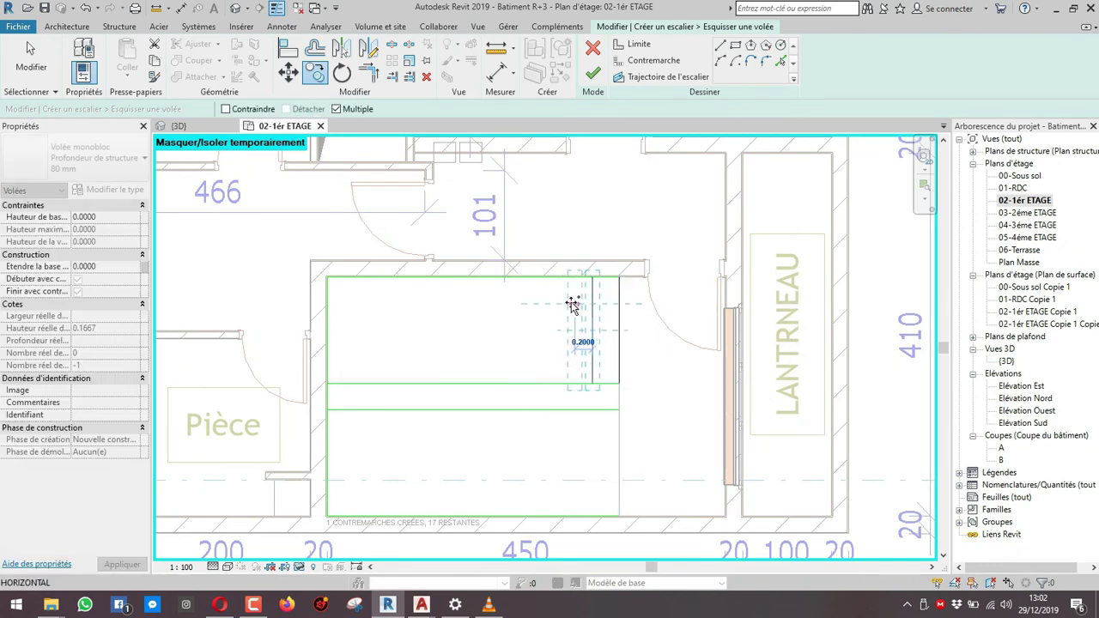
{"action": "left_click", "coordinate": [568, 304]}
{"action": "left_click", "coordinate": [541, 304]}
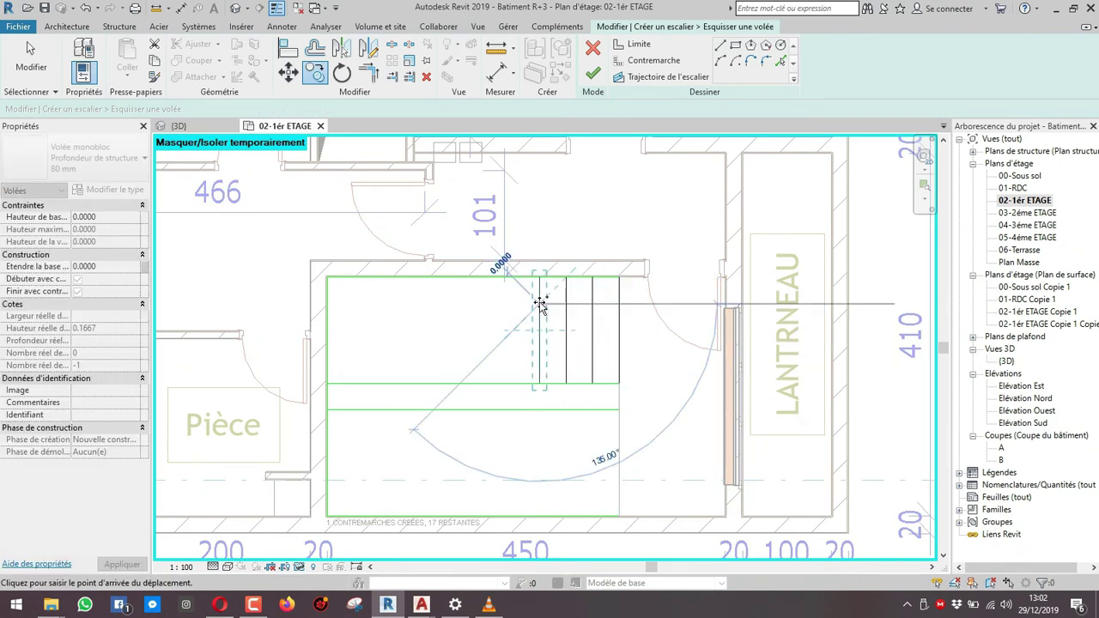
{"action": "left_click", "coordinate": [515, 304]}
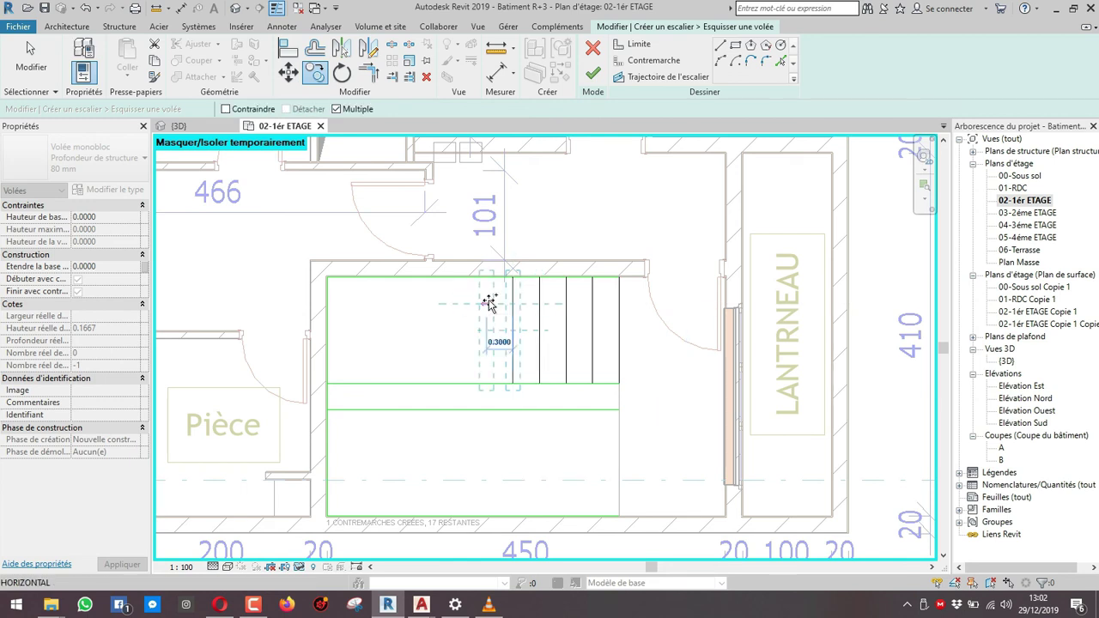
{"action": "left_click", "coordinate": [488, 303]}
{"action": "left_click", "coordinate": [462, 302]}
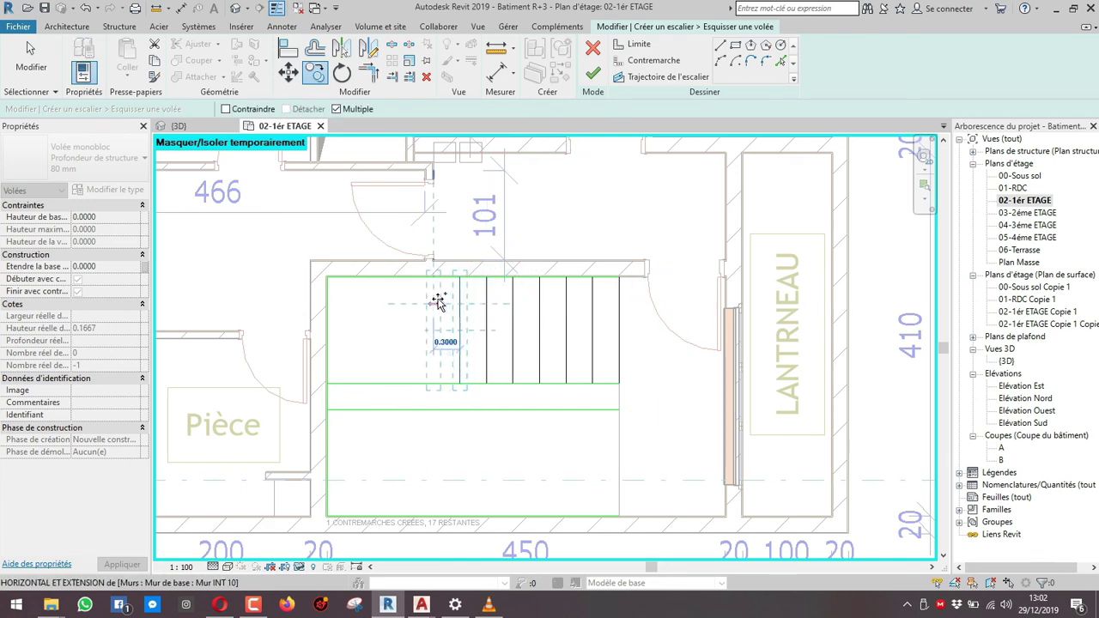
{"action": "left_click", "coordinate": [435, 302]}
{"action": "key", "text": "Escape"}
{"action": "scroll", "coordinate": [476, 321], "scroll_direction": "down", "scroll_amount": 1}
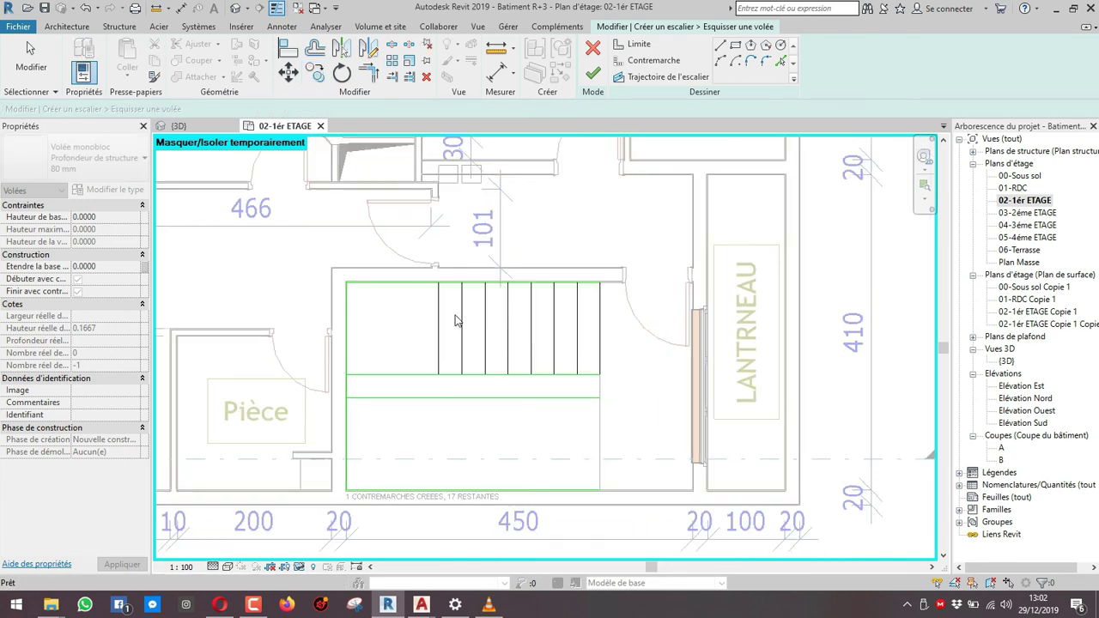